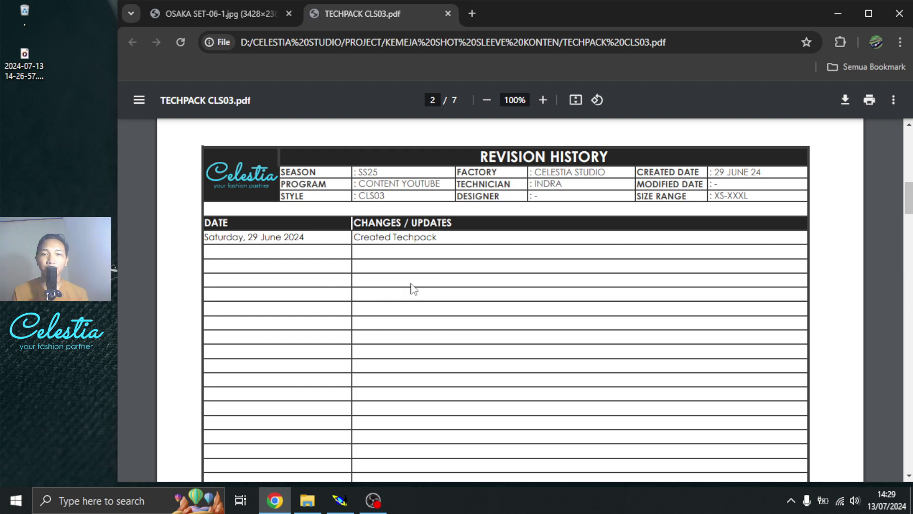
- Scroll into the tech pack and briefly check the OSAKA tab's dress technical drawing
scroll(409, 287, "down", 5)
scroll(382, 308, "down", 3)
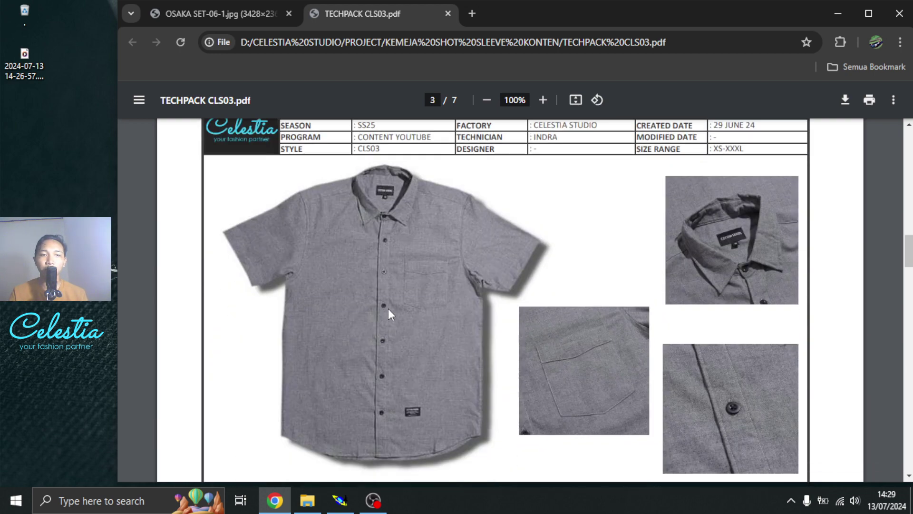
scroll(405, 307, "up", 1)
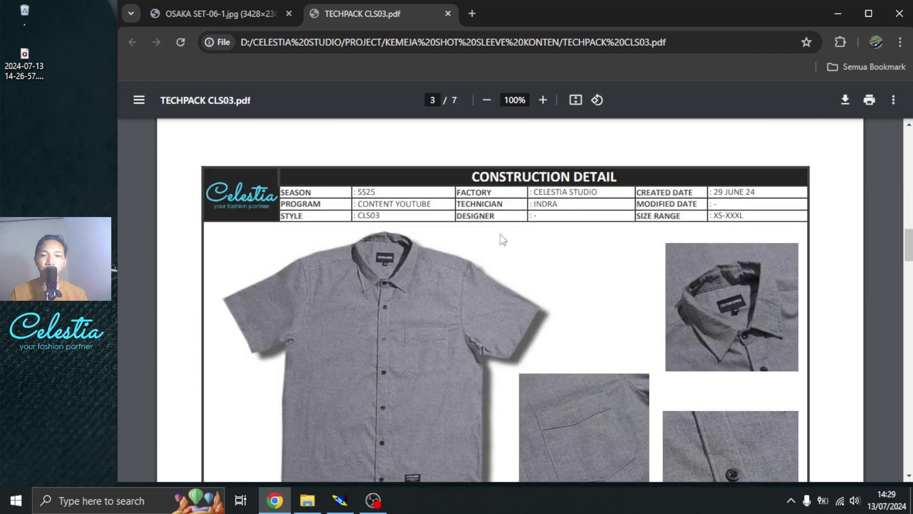
scroll(500, 235, "down", 1)
scroll(500, 234, "down", 1)
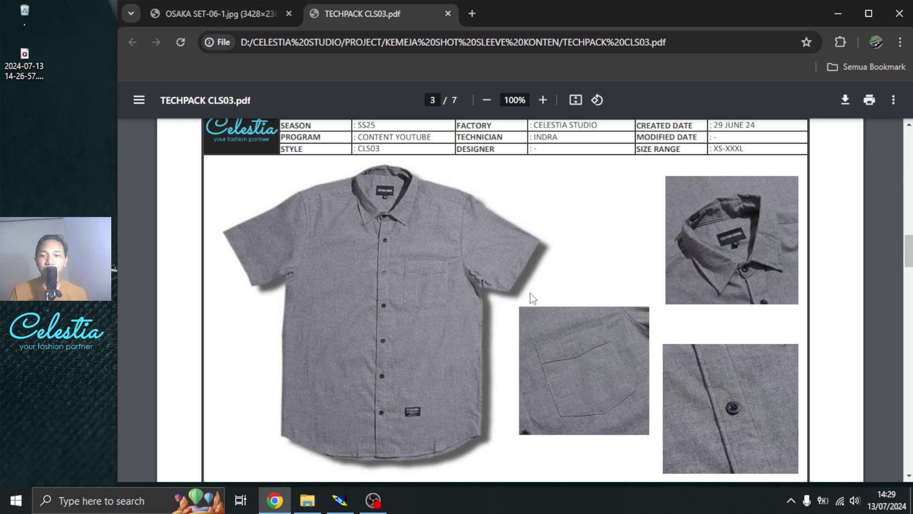
left_click(196, 16)
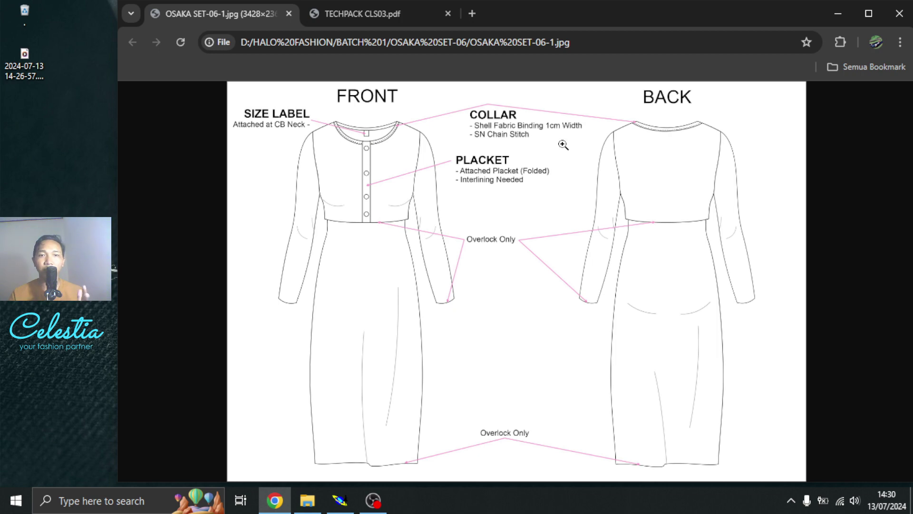
left_click(390, 18)
- Review the Bill of Materials trims Button and Size Label, then continue to page 5
scroll(584, 329, "up", 1)
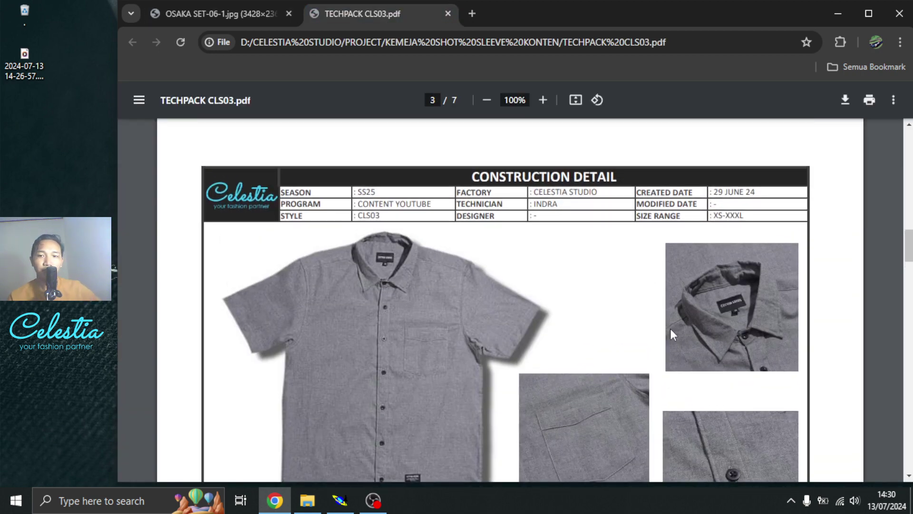
scroll(670, 329, "down", 1)
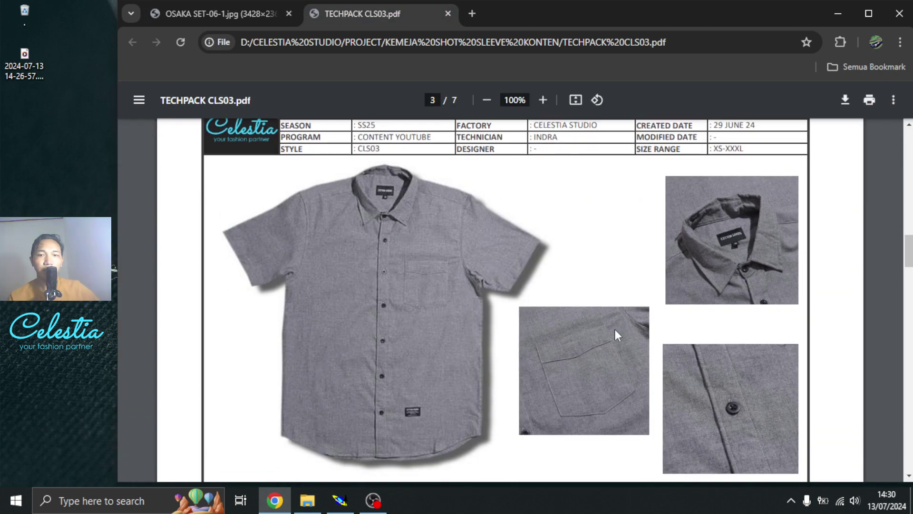
scroll(615, 329, "down", 8)
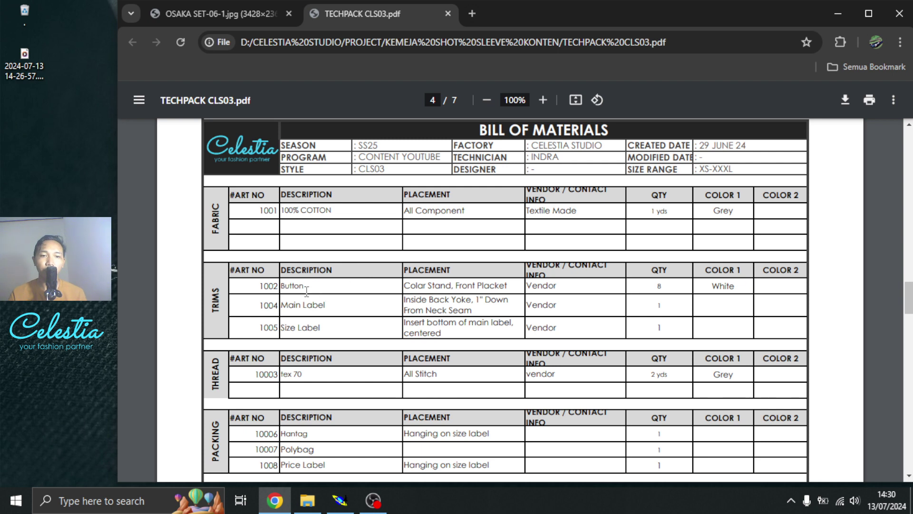
left_click_drag(288, 286, 301, 285)
left_click_drag(308, 328, 312, 330)
scroll(310, 332, "down", 1)
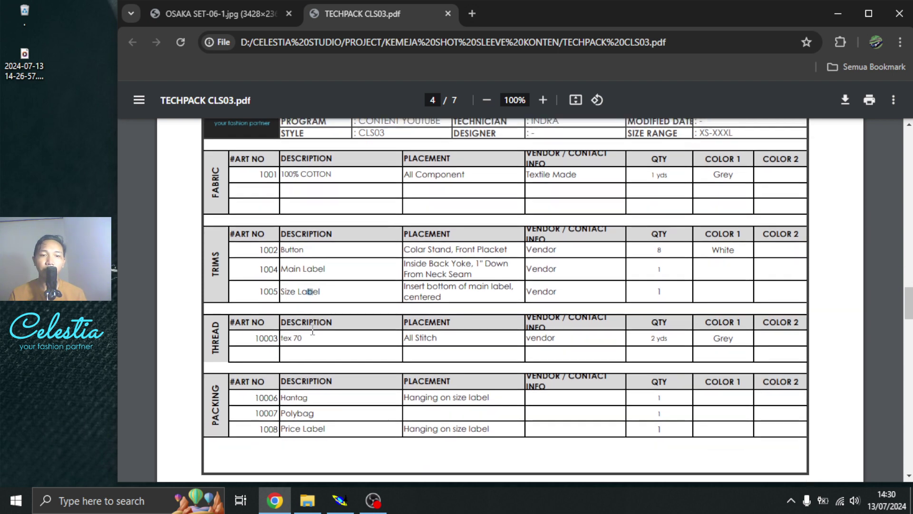
left_click(299, 306)
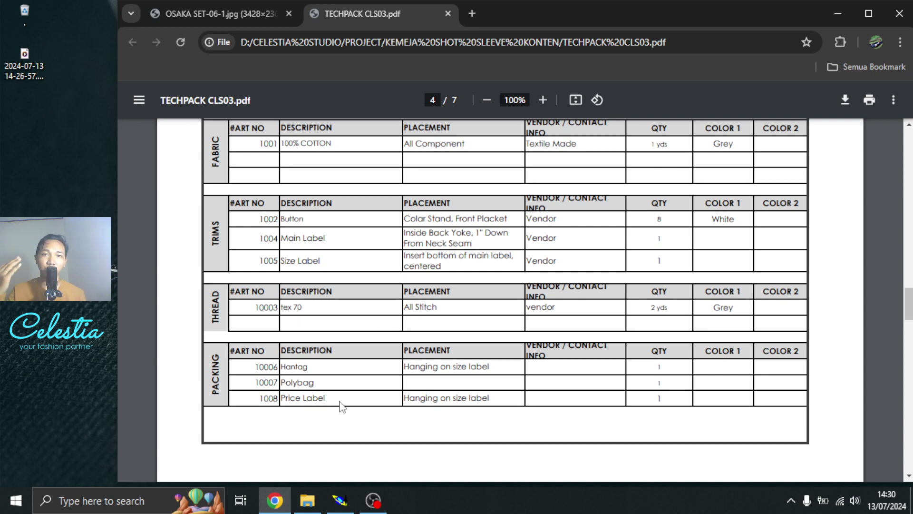
scroll(364, 433, "up", 2)
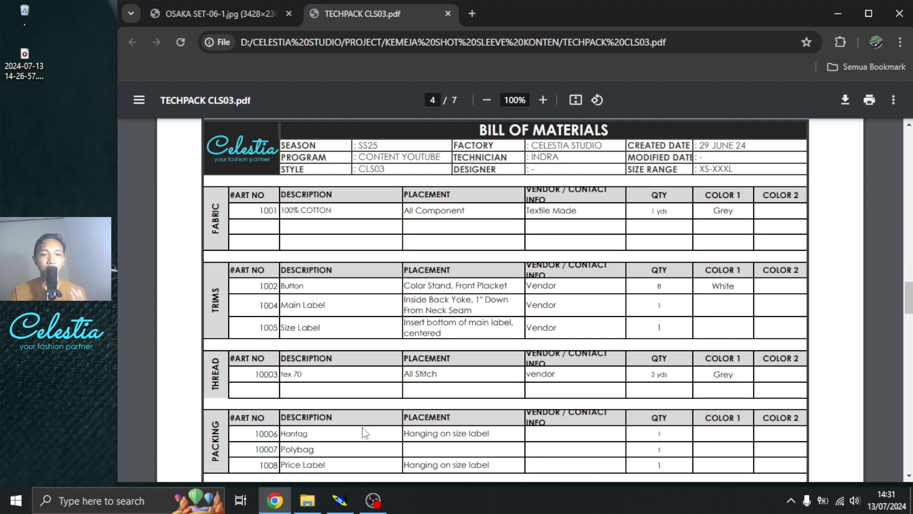
scroll(371, 375, "down", 8)
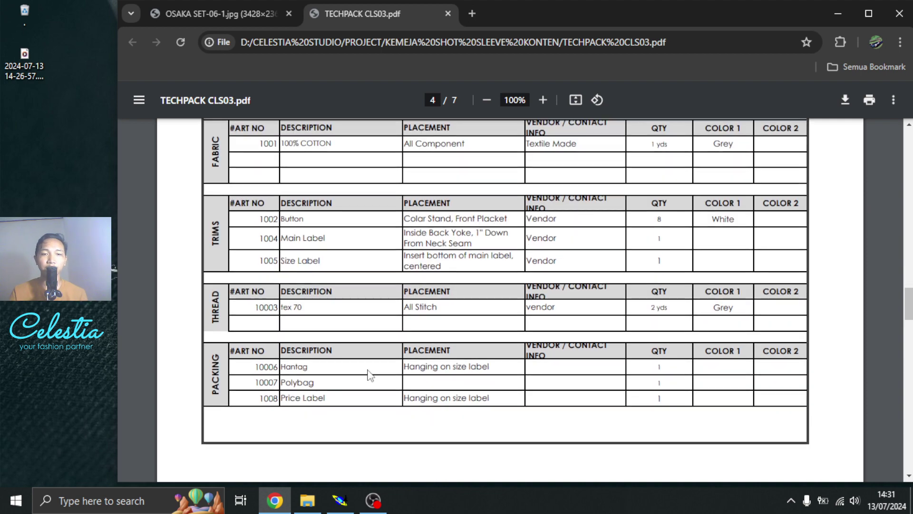
scroll(371, 376, "down", 4)
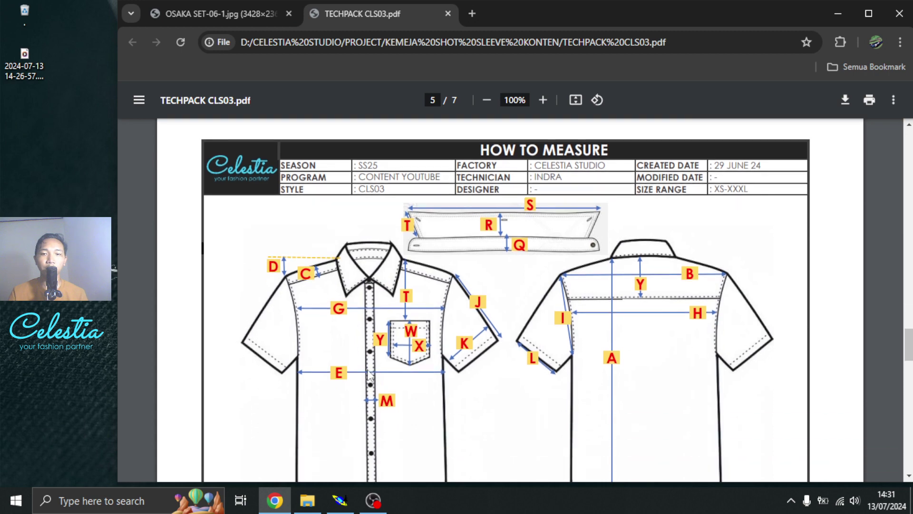
- Scroll from the How to Measure diagrams down to the page 6 Measurement Chart
scroll(371, 376, "down", 2)
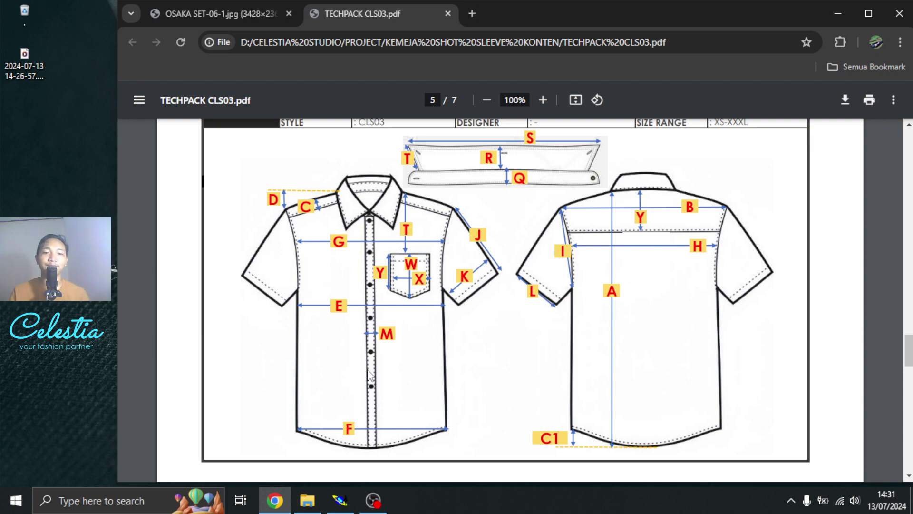
scroll(369, 375, "down", 7)
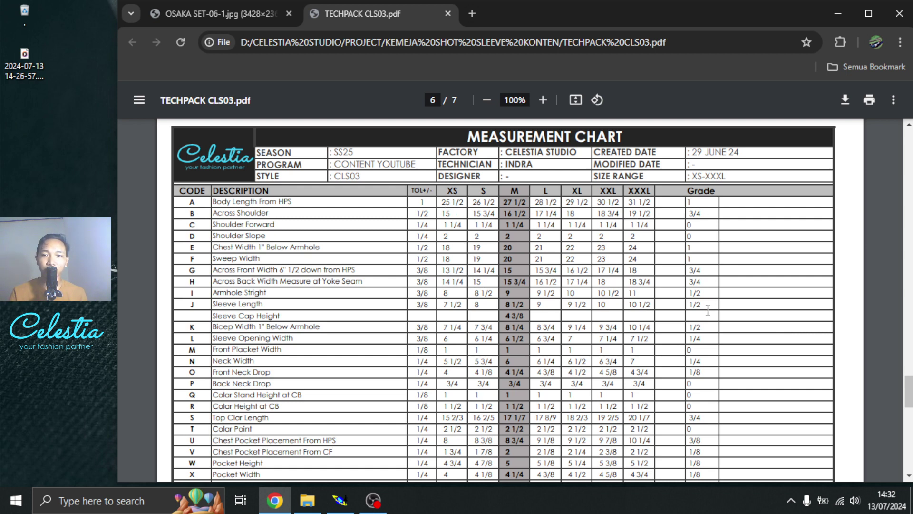
- Scroll on to the page 7 Sample Comment, then bring the empty Modaris window forward
scroll(704, 396, "down", 2)
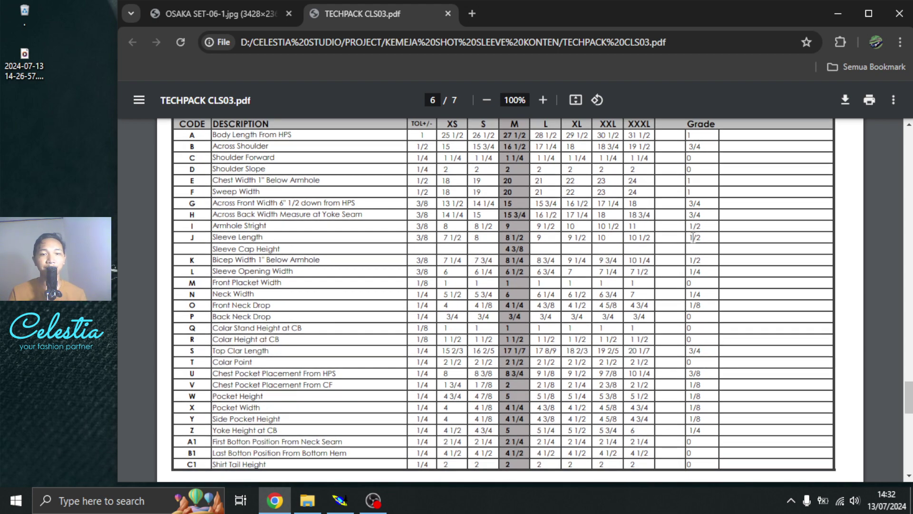
scroll(695, 238, "down", 4)
scroll(693, 244, "down", 4)
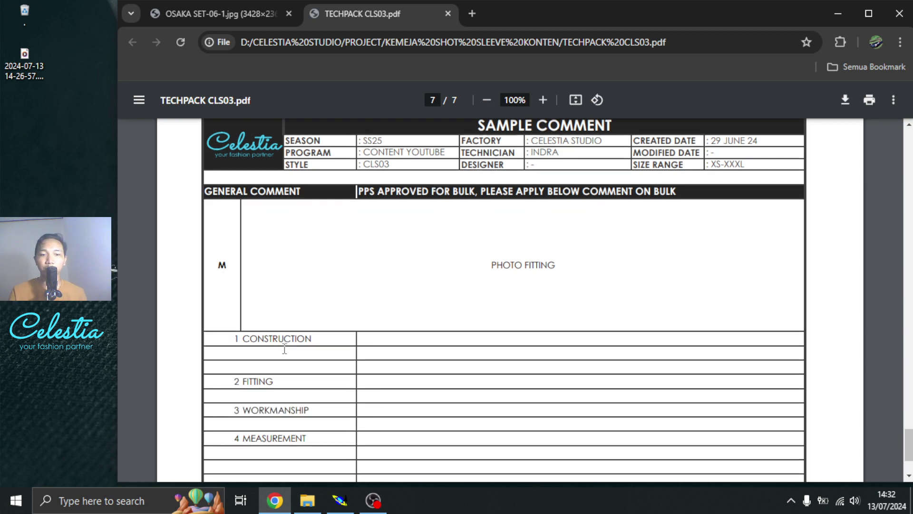
scroll(417, 287, "down", 1)
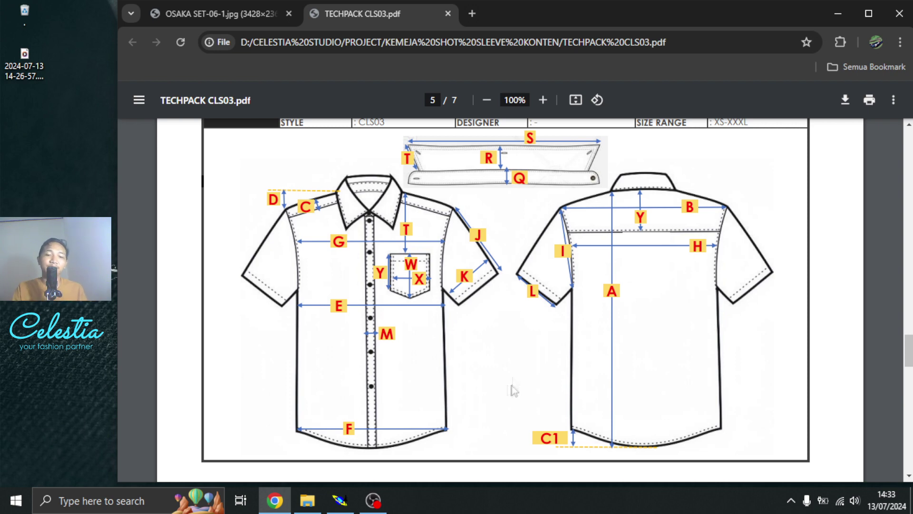
left_click(340, 500)
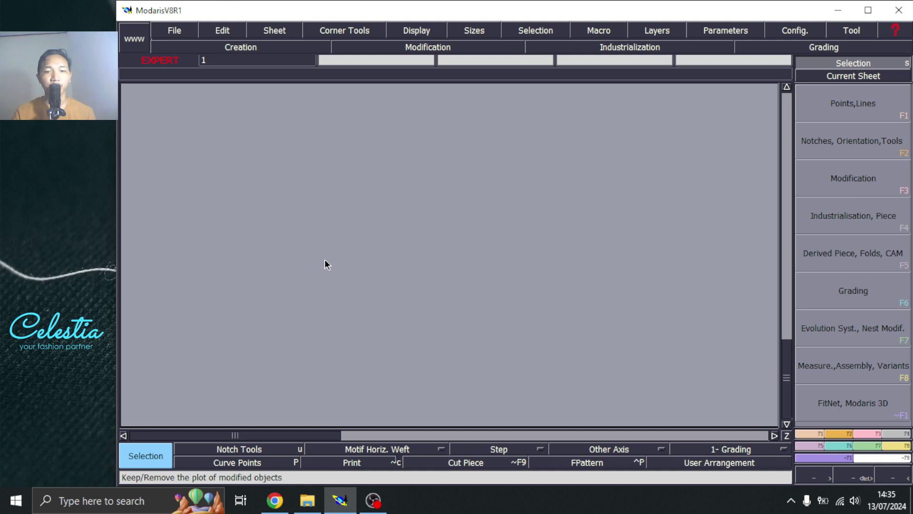
- Create a new model named KEMEJA via File > New
left_click(174, 30)
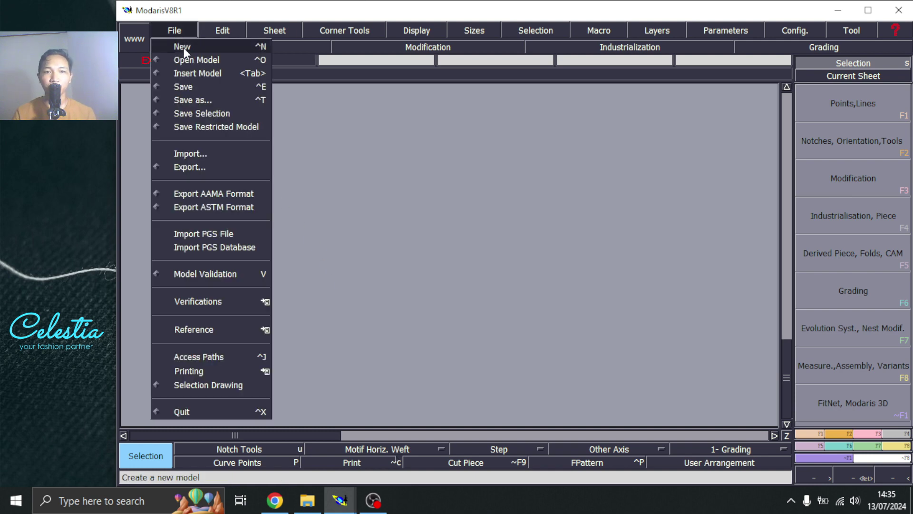
left_click(400, 142)
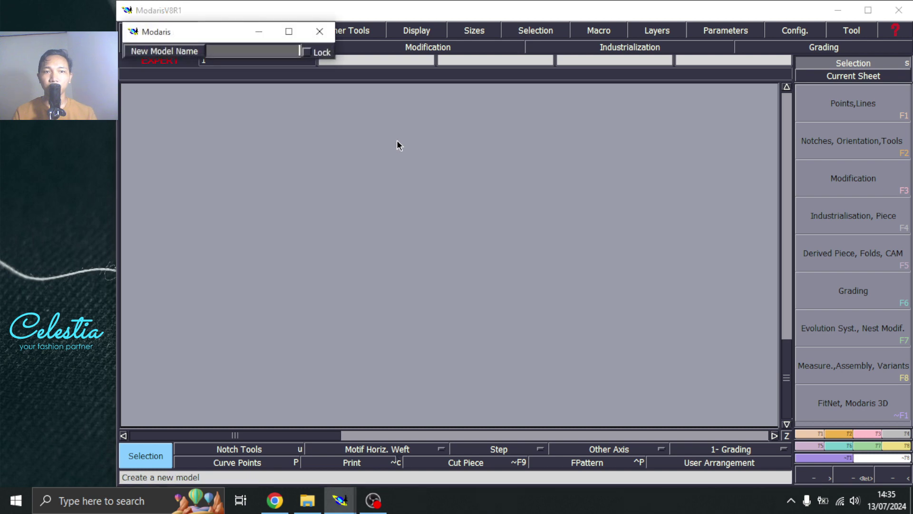
left_click_drag(230, 40, 264, 69)
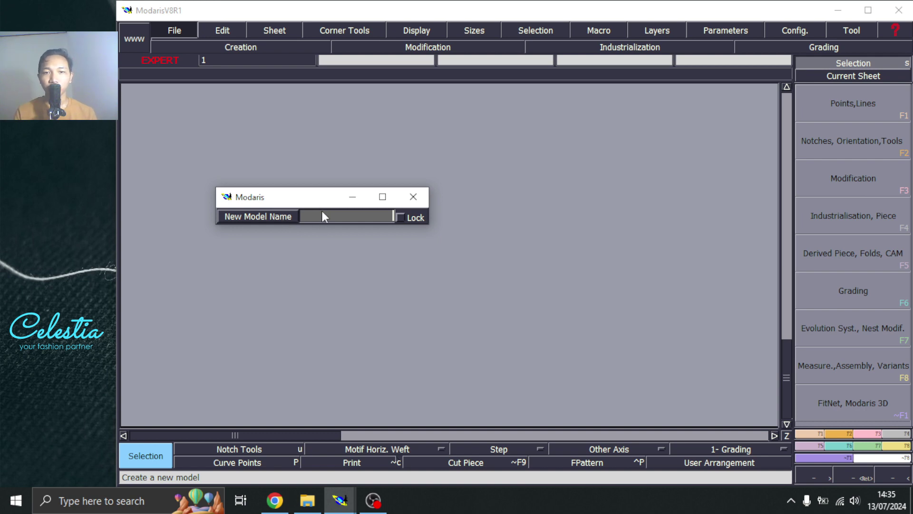
type("KEMEJA")
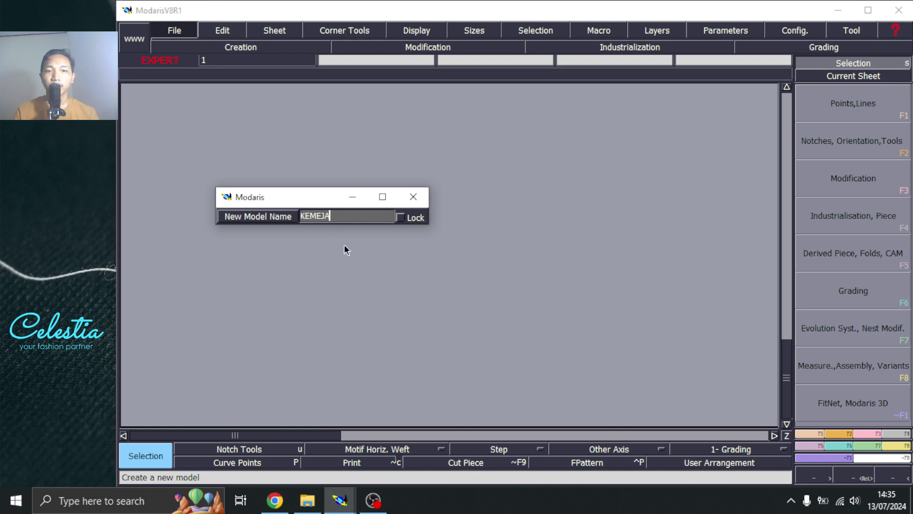
key("Return")
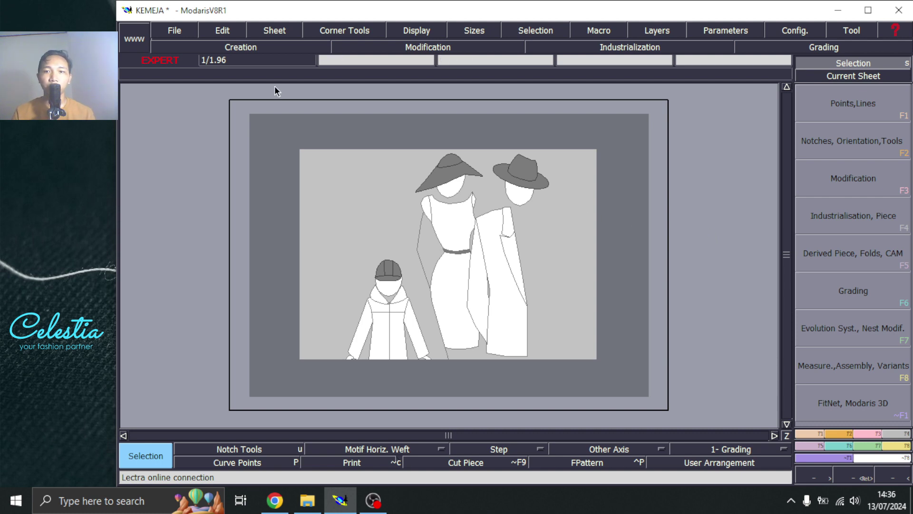
- Add a new blank sheet to KEMEJA and switch back to the tech pack PDF
left_click(275, 31)
left_click(275, 48)
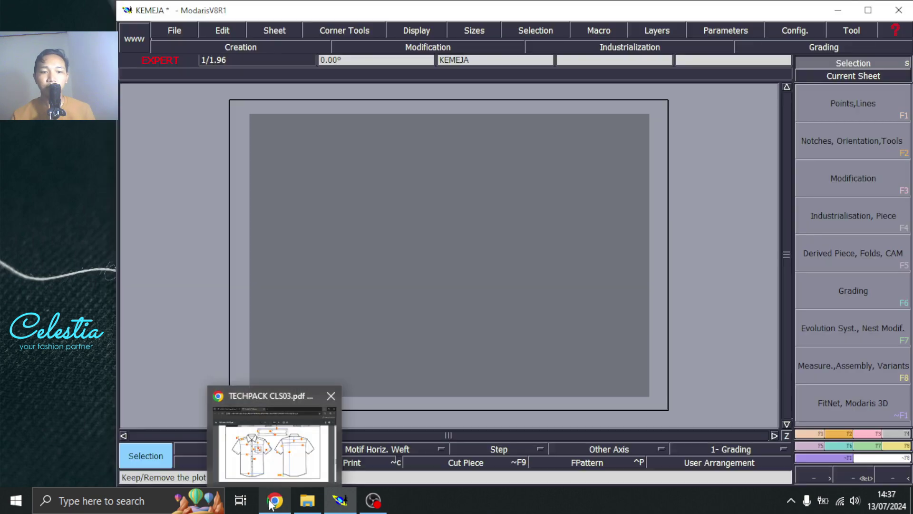
left_click(276, 466)
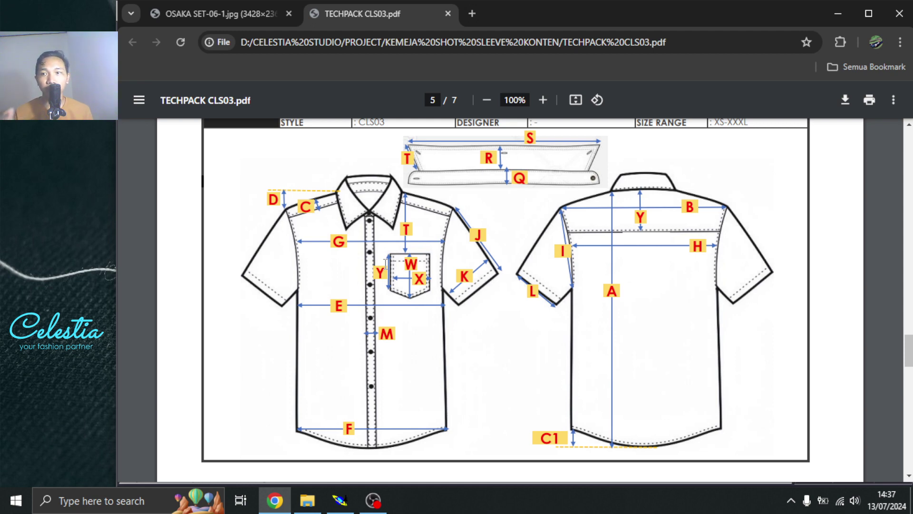
- Read the Body Length From HPS row on the page 6 chart, then return to Modaris
scroll(376, 280, "down", 4)
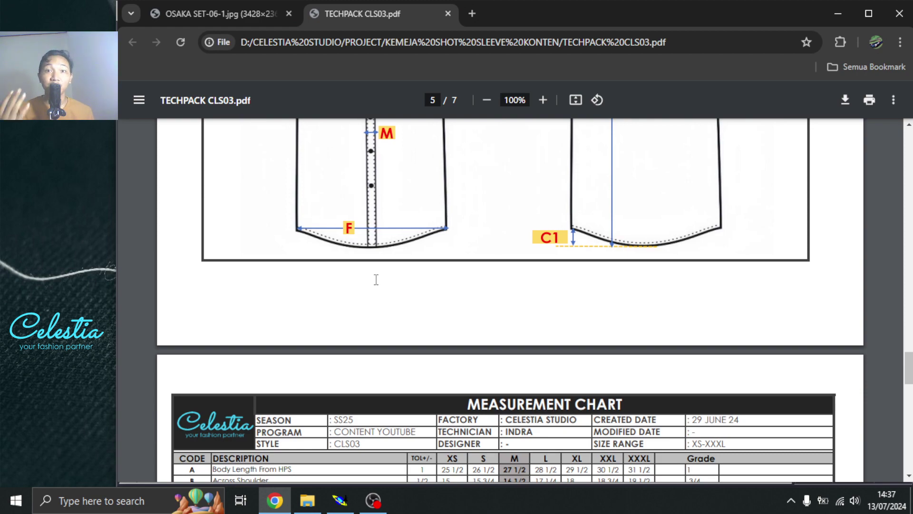
scroll(374, 283, "down", 5)
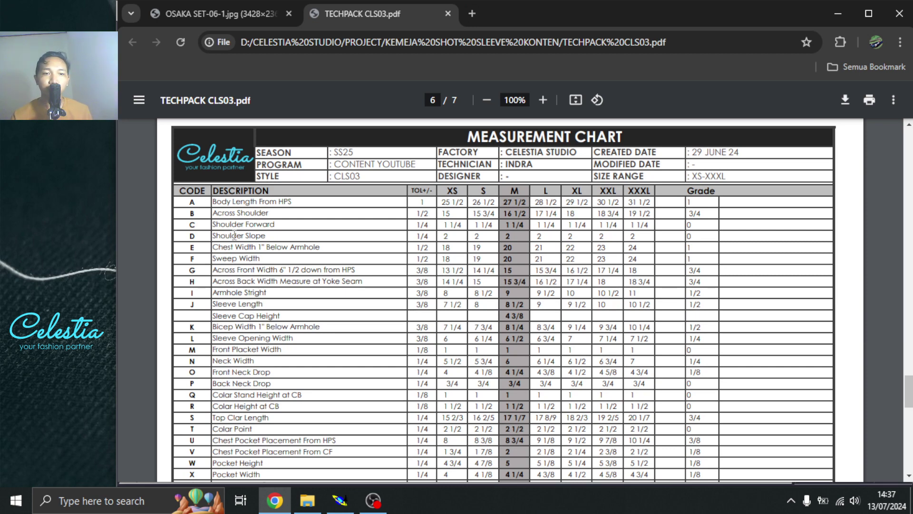
left_click_drag(212, 201, 286, 199)
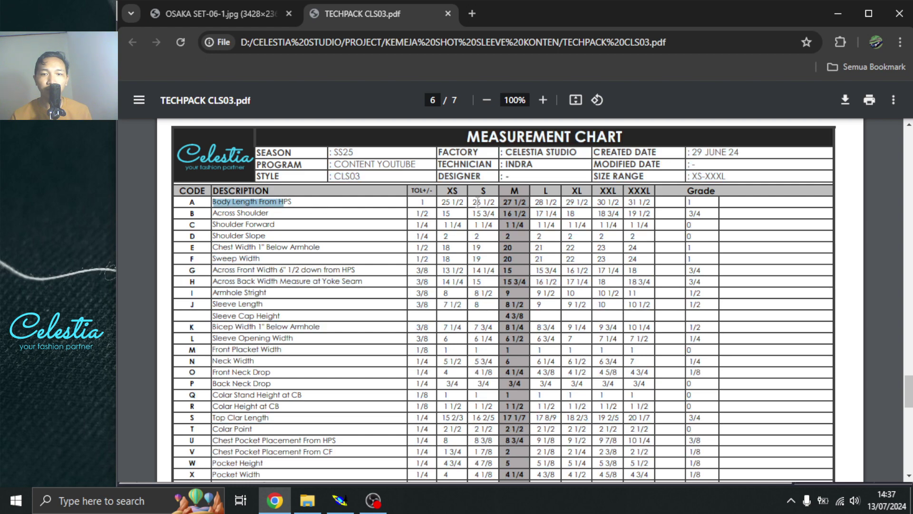
left_click(523, 205)
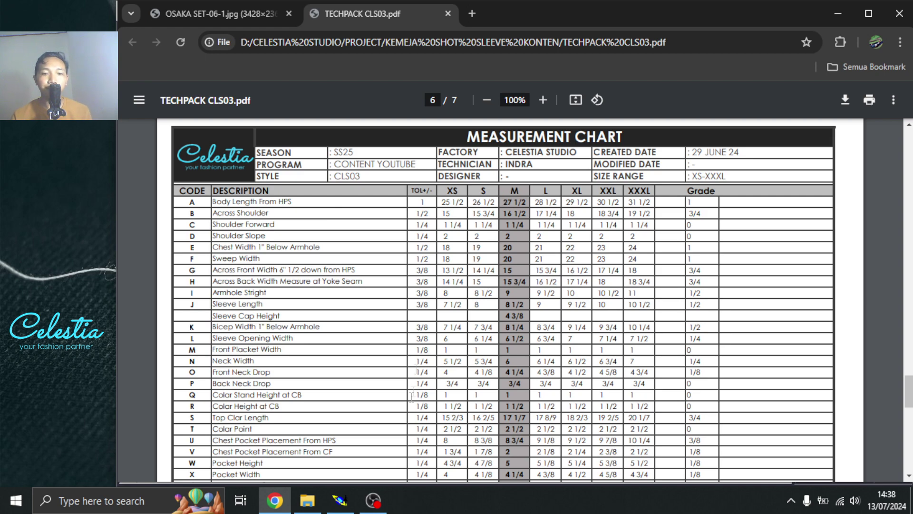
key("alt+Tab")
- Draw a straight line 27 1/2 inches vertically downward from the start point
key("d")
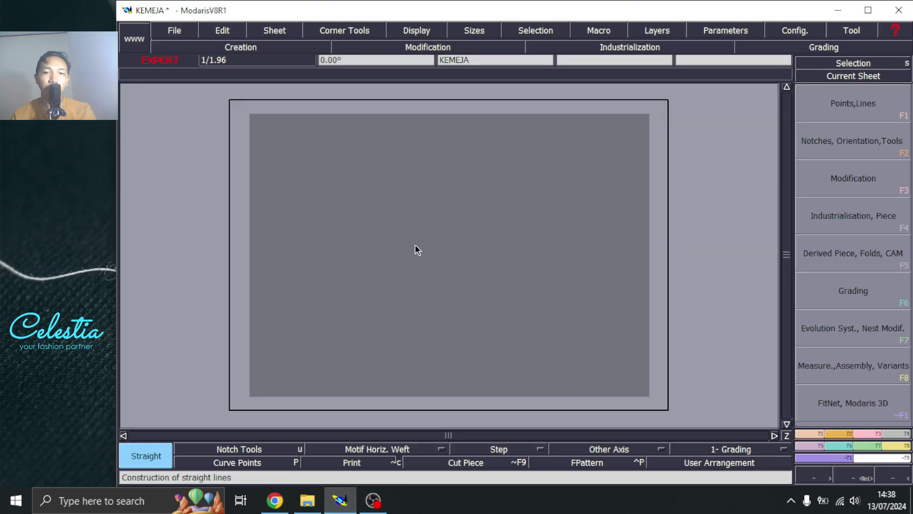
left_click(412, 171)
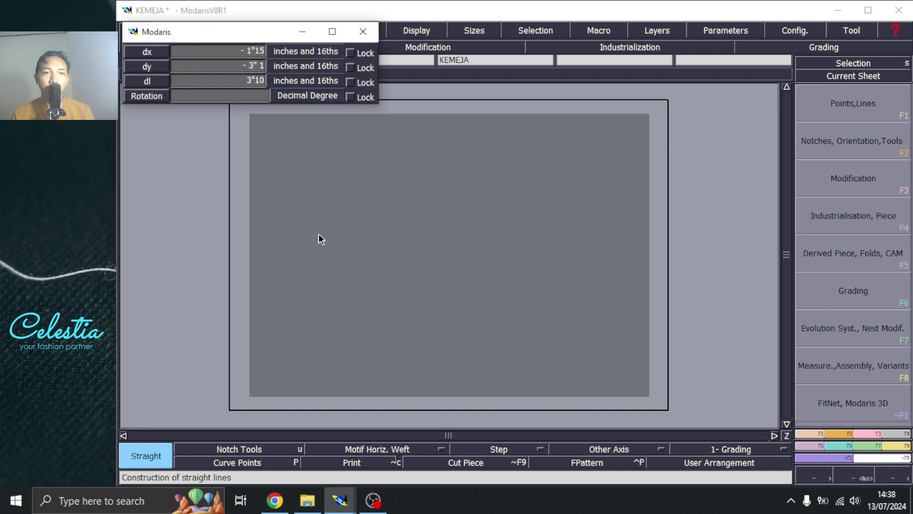
left_click(212, 52)
type("0")
left_click(218, 64)
type("-2")
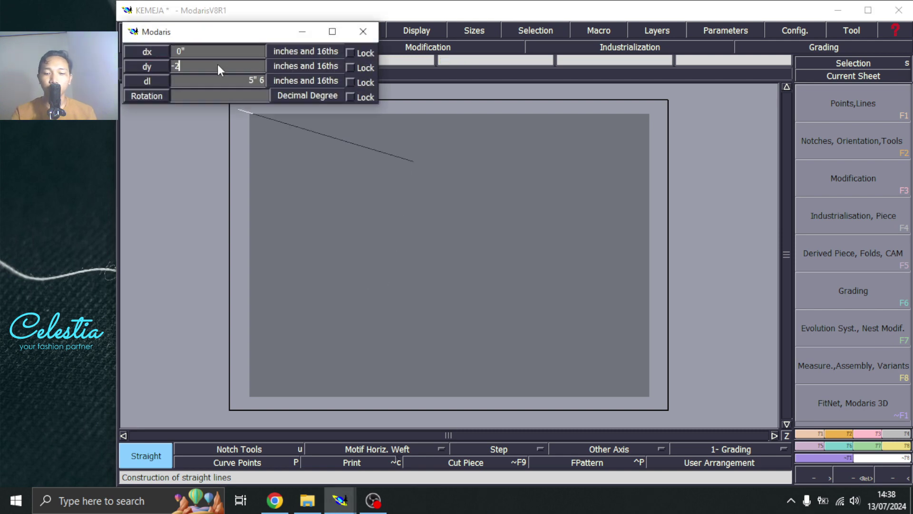
type("7\" 8")
key("Return")
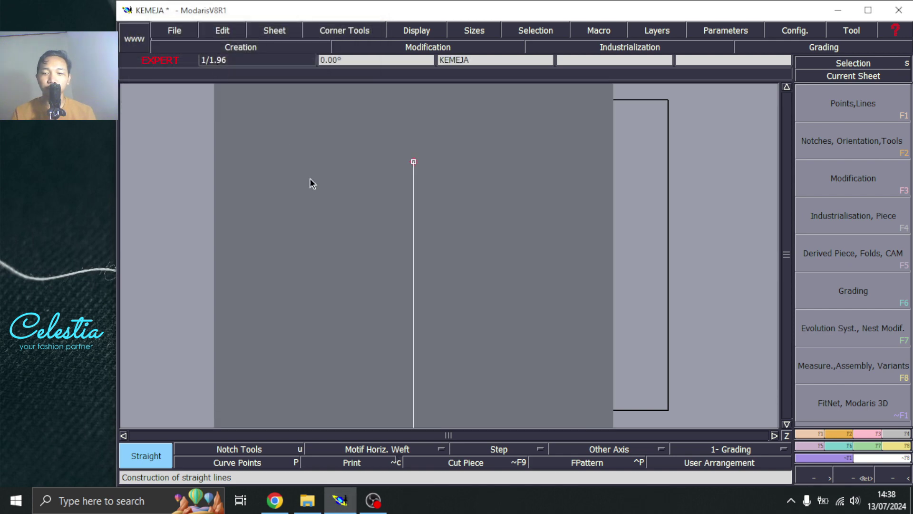
- Zoom in on the line and add a length measure reading 27" 8/16
key("Home")
key("Return")
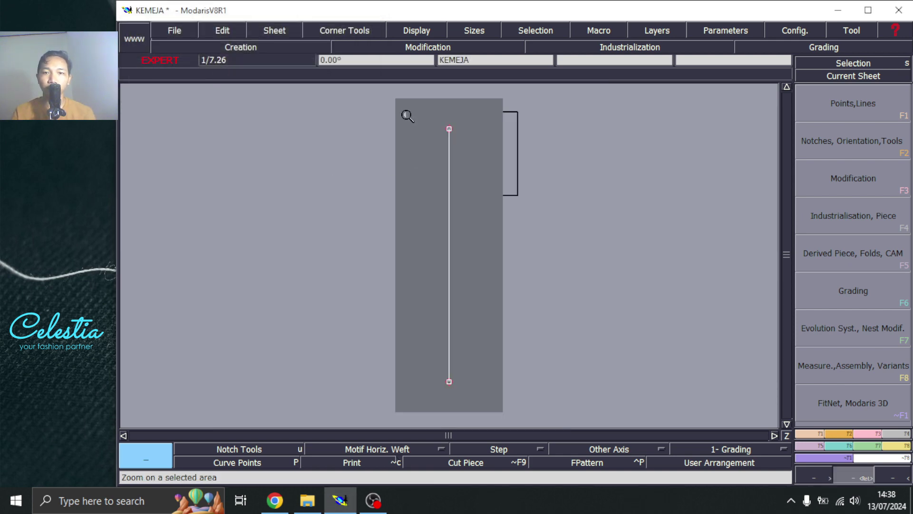
left_click_drag(405, 113, 616, 394)
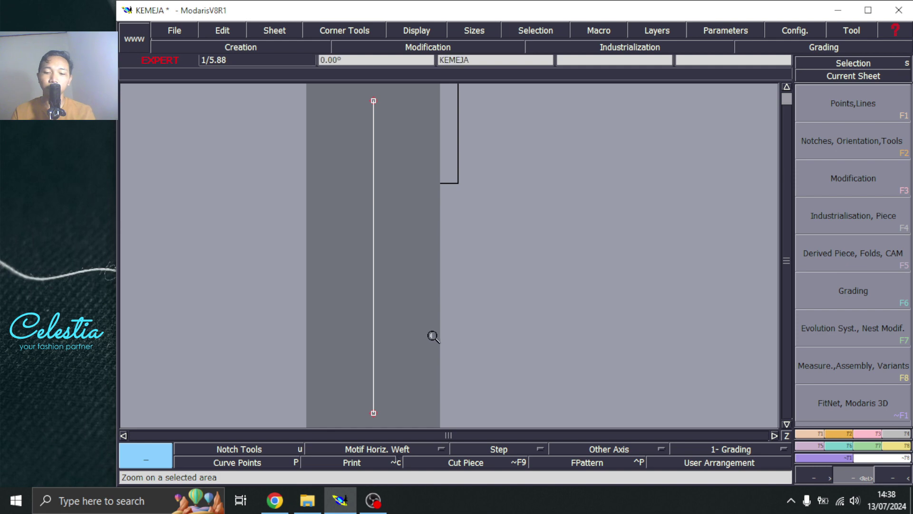
key("l")
left_click(374, 307)
left_click(372, 292)
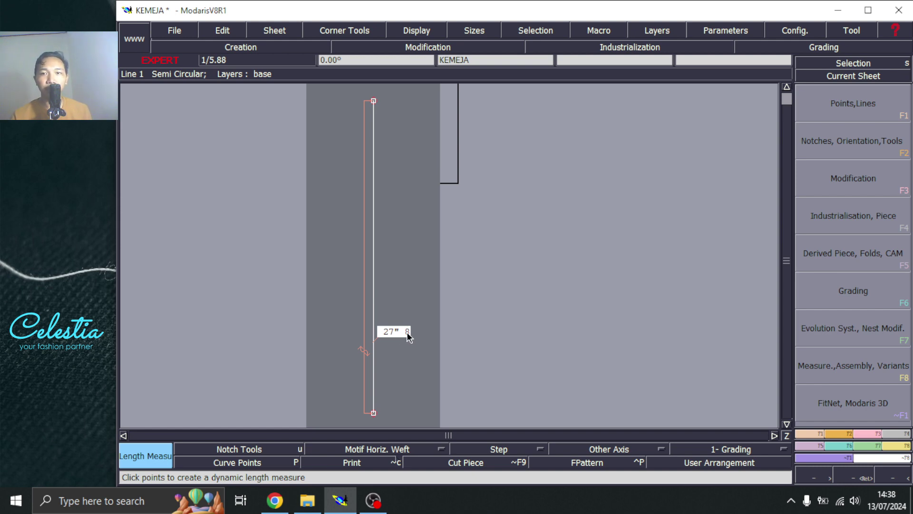
- Switch the length unit to inches and tenths in Parameters
left_click(729, 28)
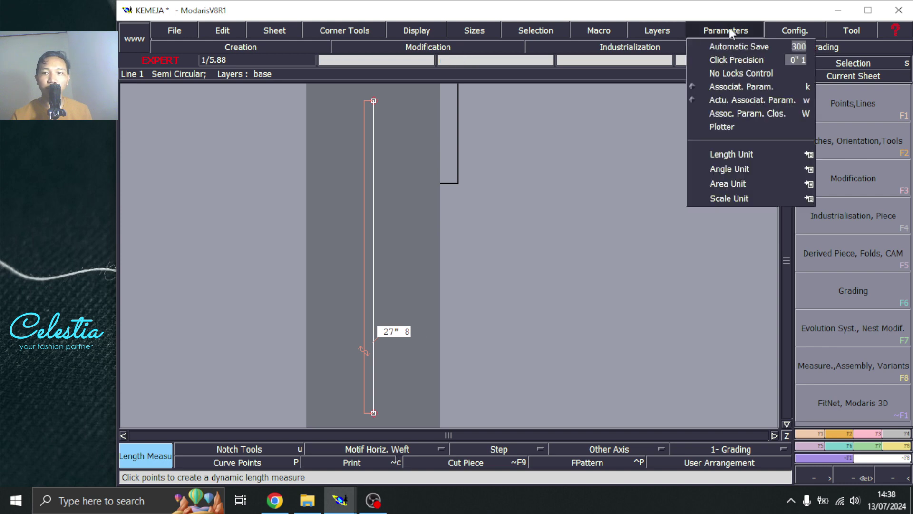
left_click(596, 192)
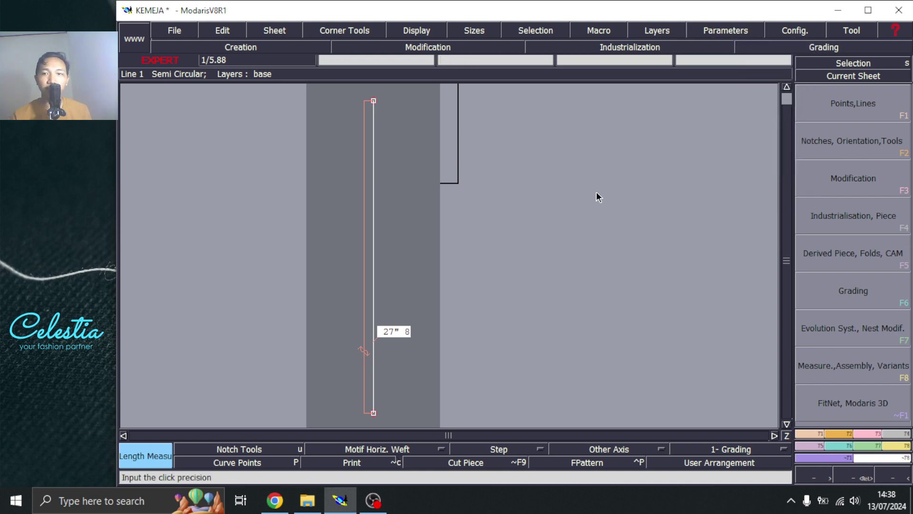
left_click(727, 31)
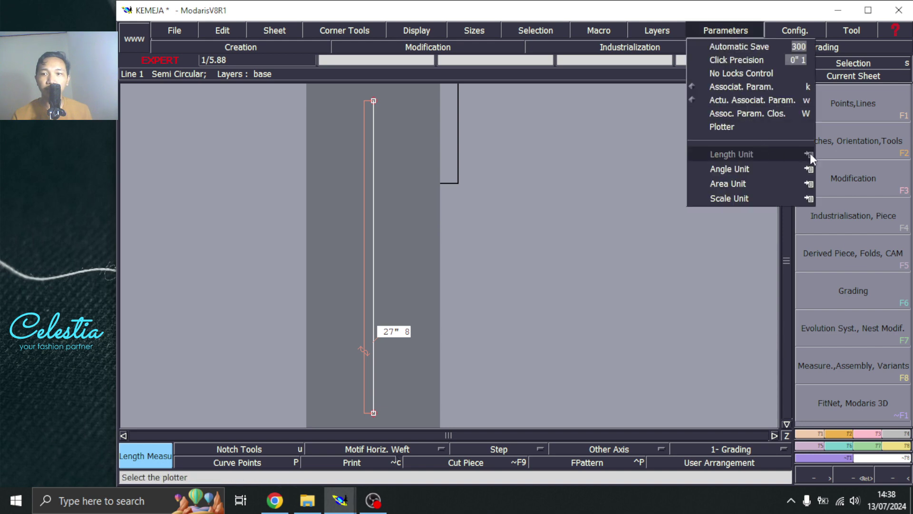
left_click(809, 154)
left_click(742, 31)
mouse_move(791, 155)
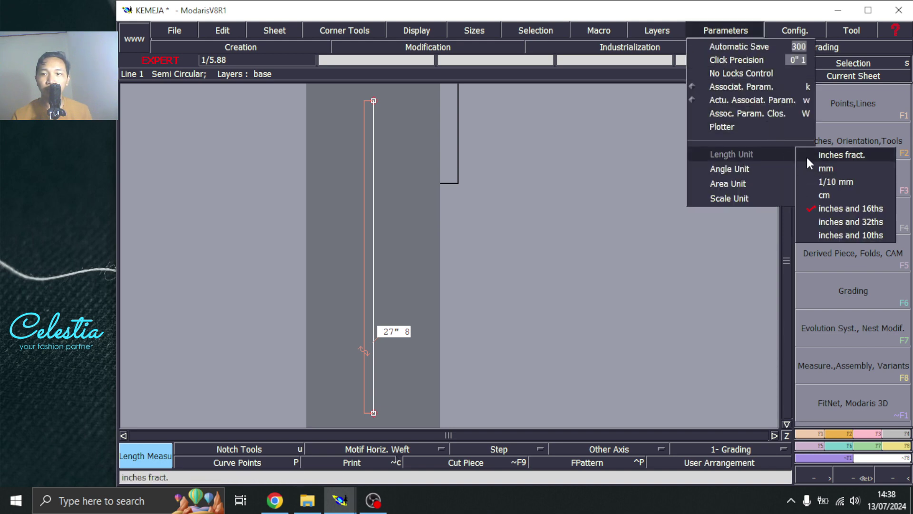
left_click(847, 231)
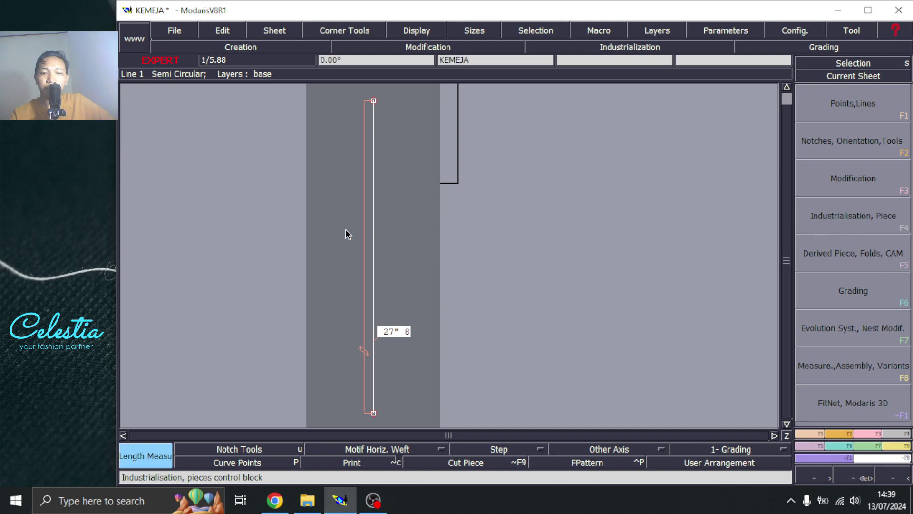
key("z")
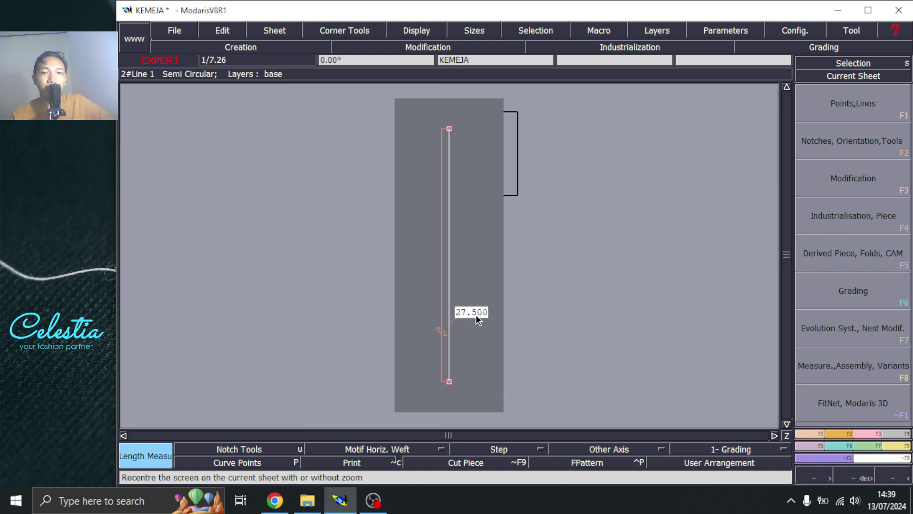
- Try inches and 32nds, then set the length unit back to inches and 16ths
left_click(721, 36)
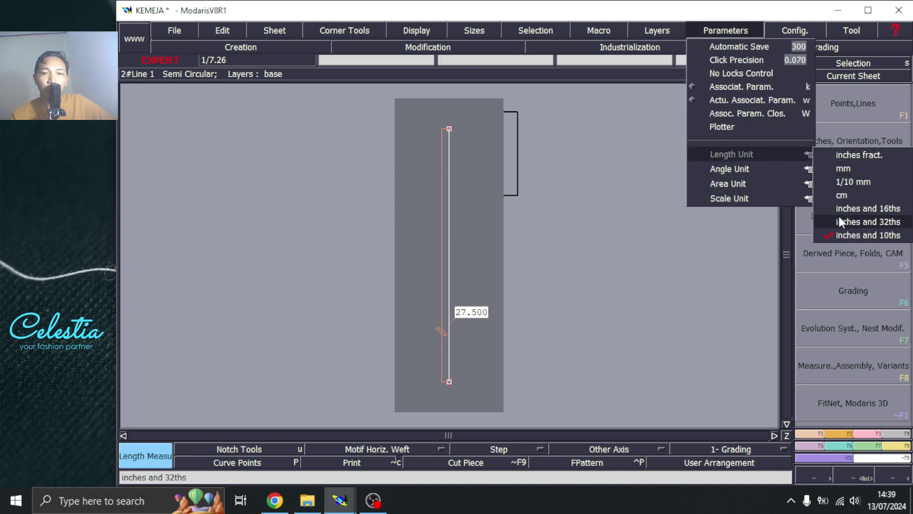
left_click(839, 220)
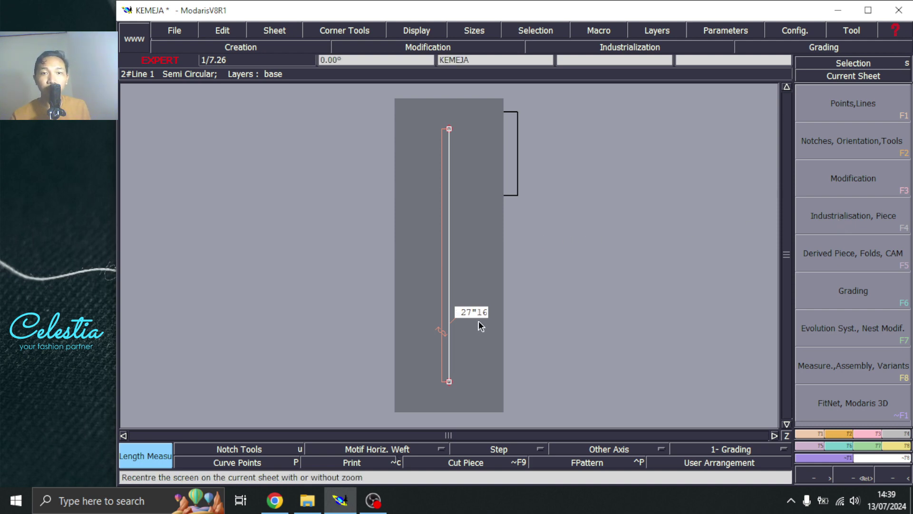
left_click(726, 30)
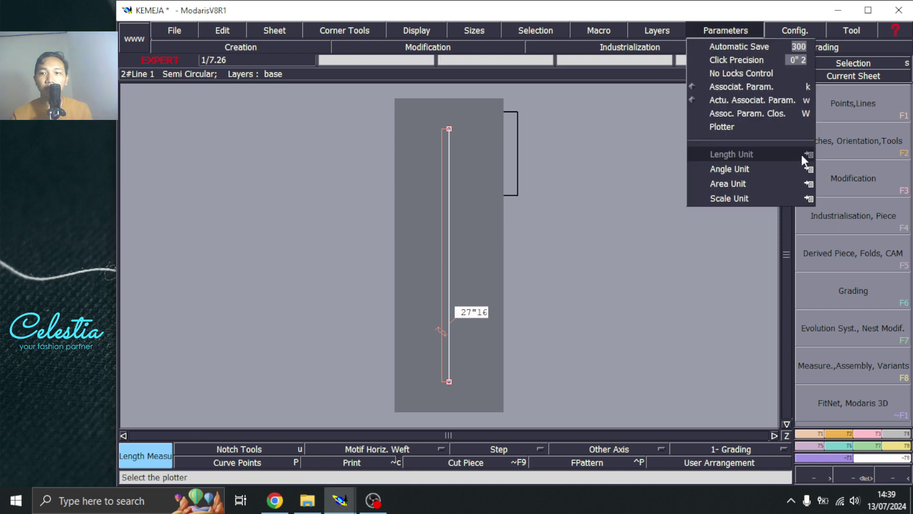
left_click(801, 155)
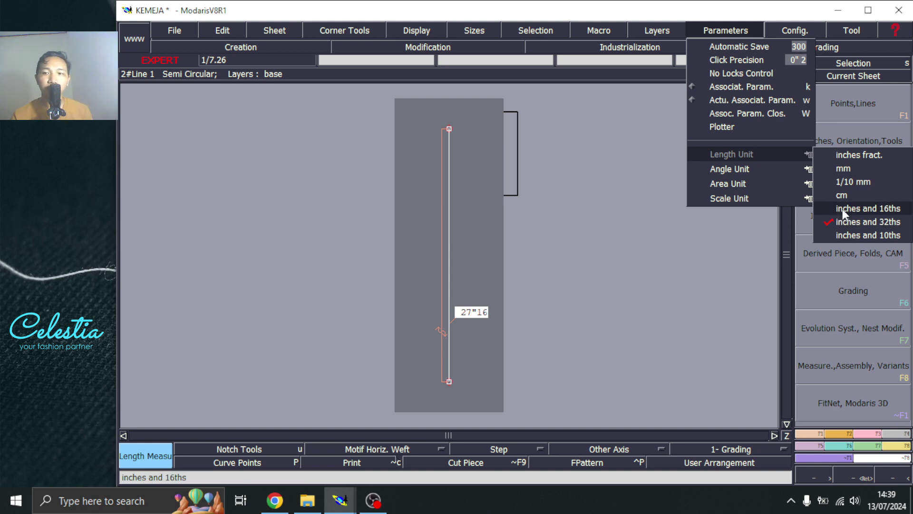
left_click(843, 209)
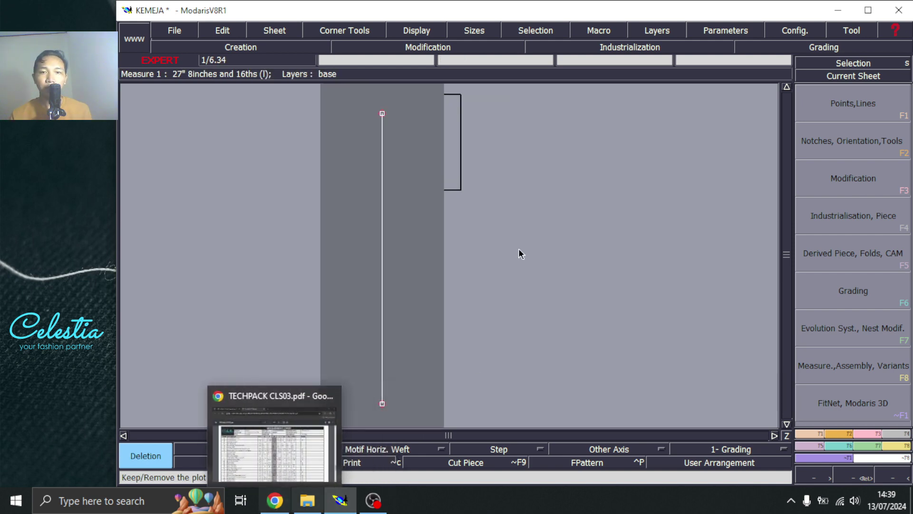
left_click(276, 508)
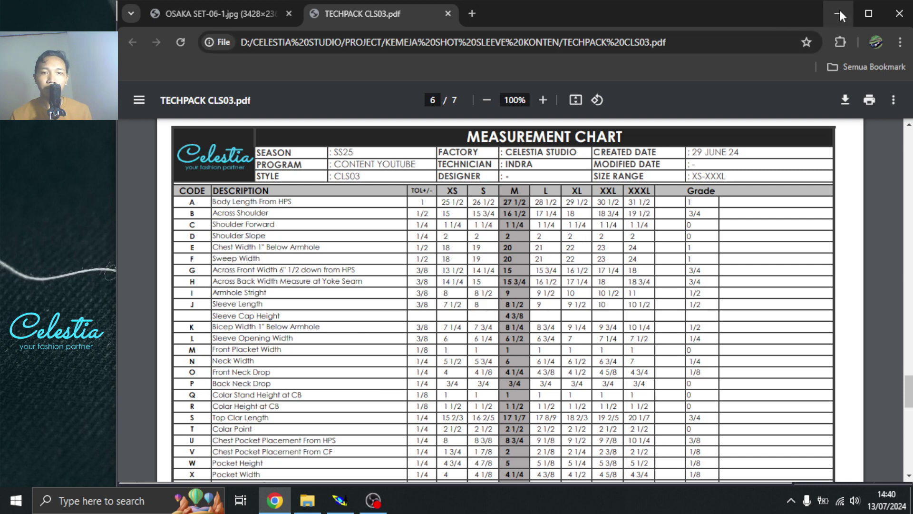
scroll(522, 338, "up", 8)
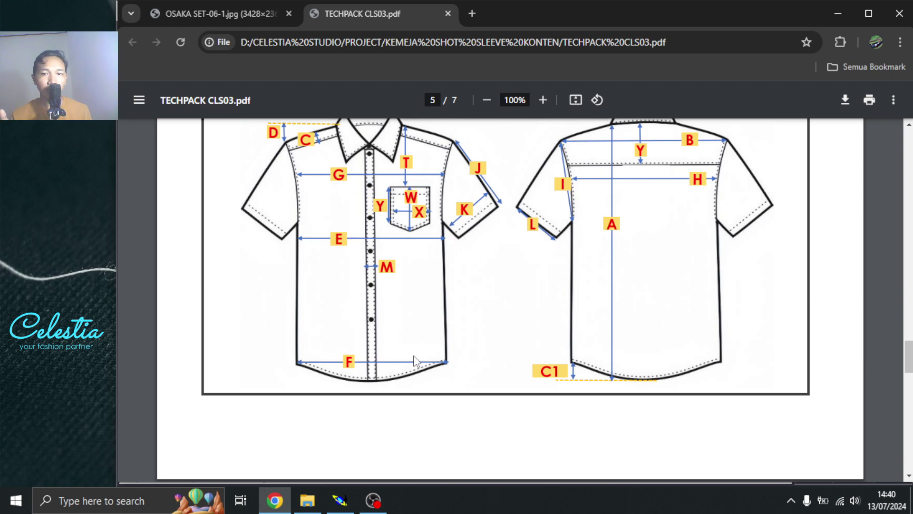
scroll(414, 360, "up", 1)
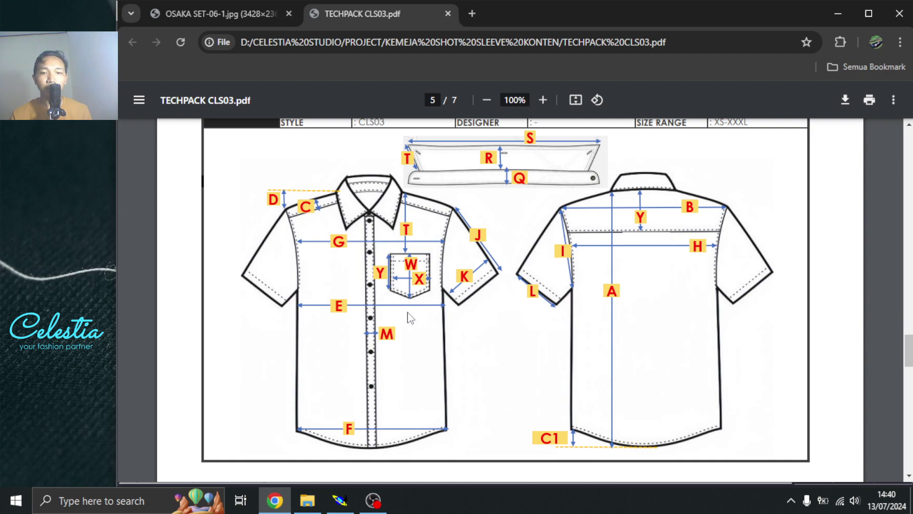
scroll(367, 381, "down", 1)
scroll(371, 386, "down", 8)
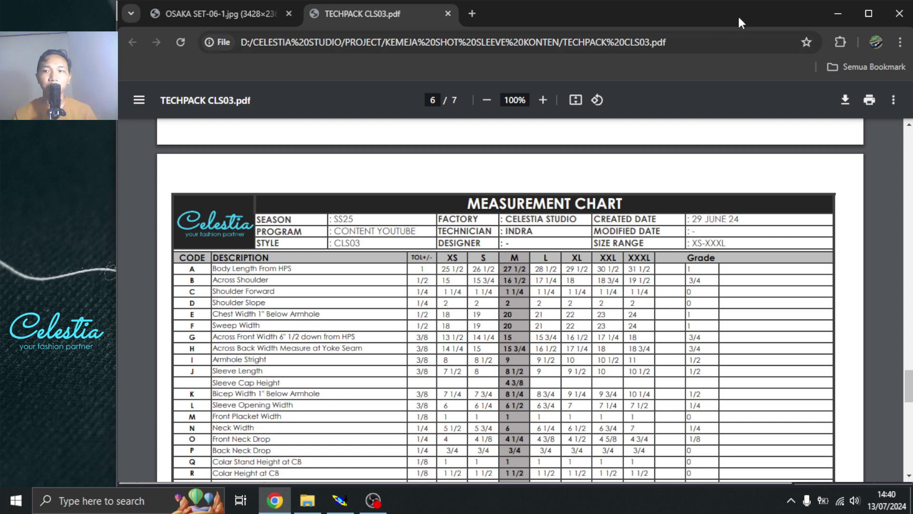
left_click(836, 10)
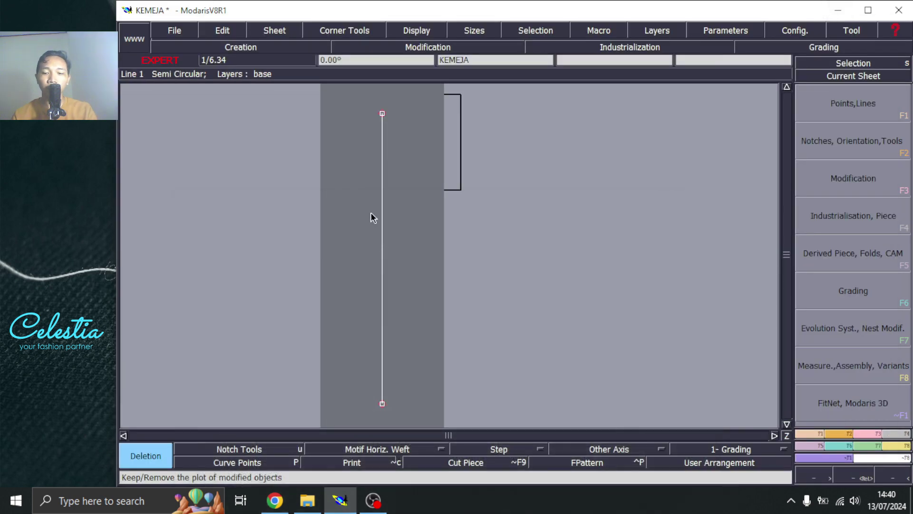
- Draw a 10-inch horizontal line right from the top of the vertical line, undoing a stray attempt
key("l")
left_click(383, 114)
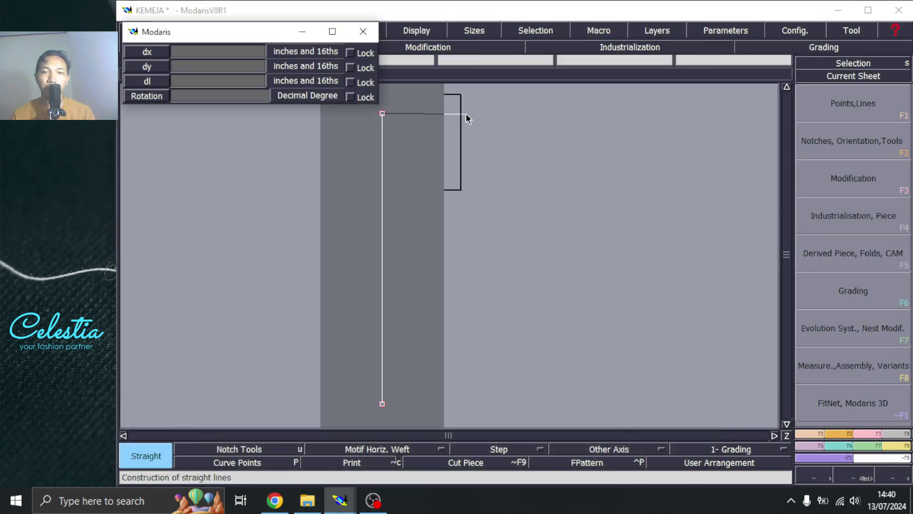
key("Down")
type("10")
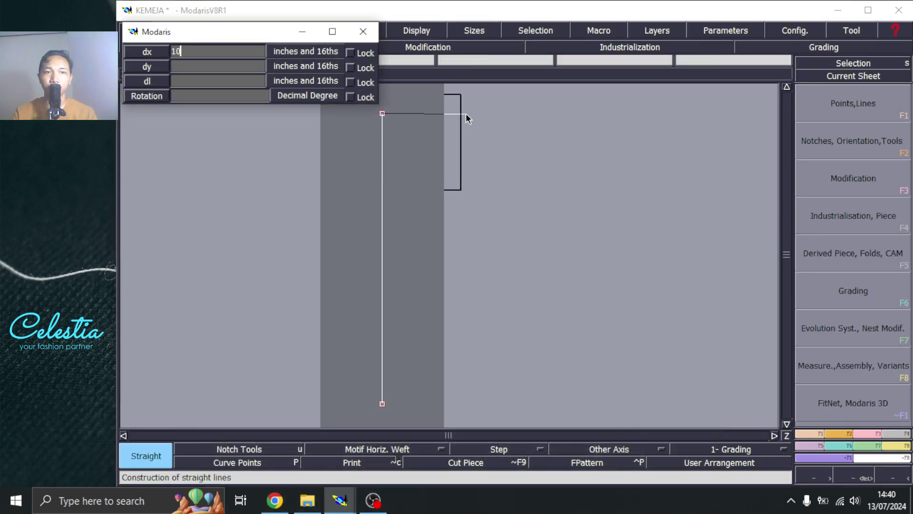
key("Return")
key("Return")
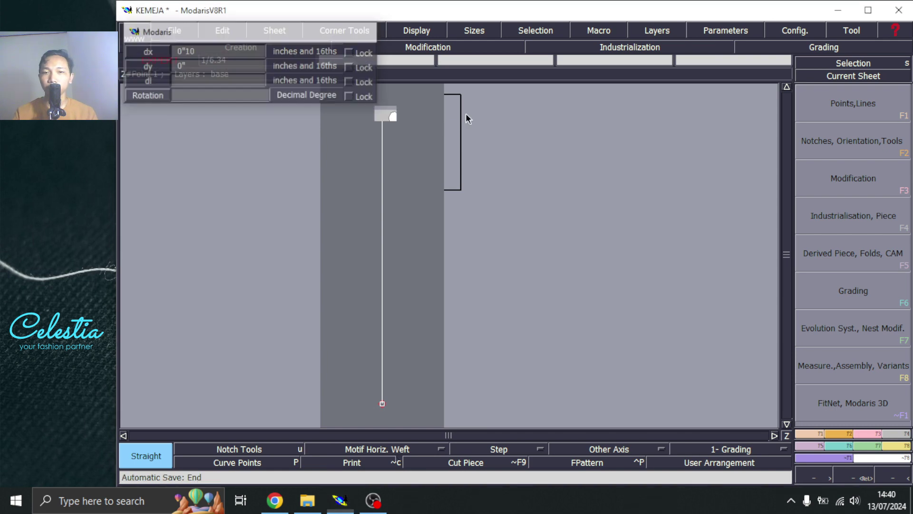
key("ctrl+z")
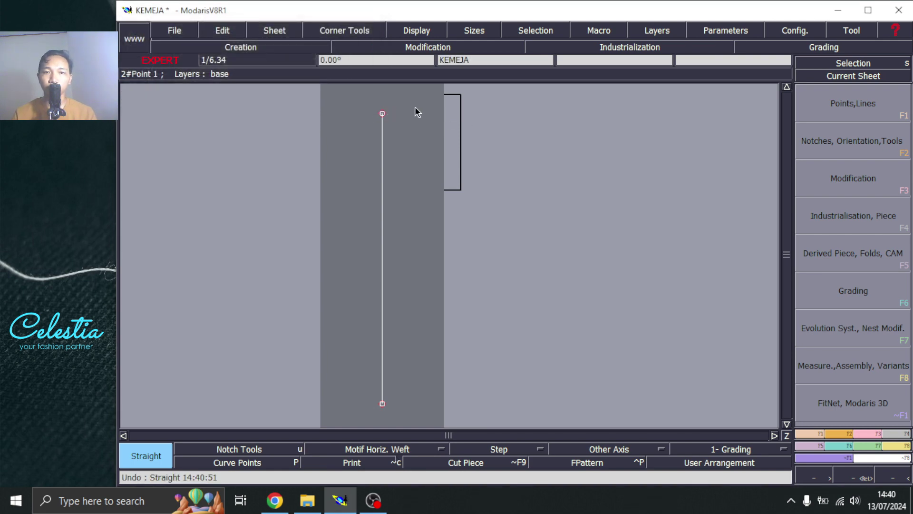
left_click(384, 113)
type("10")
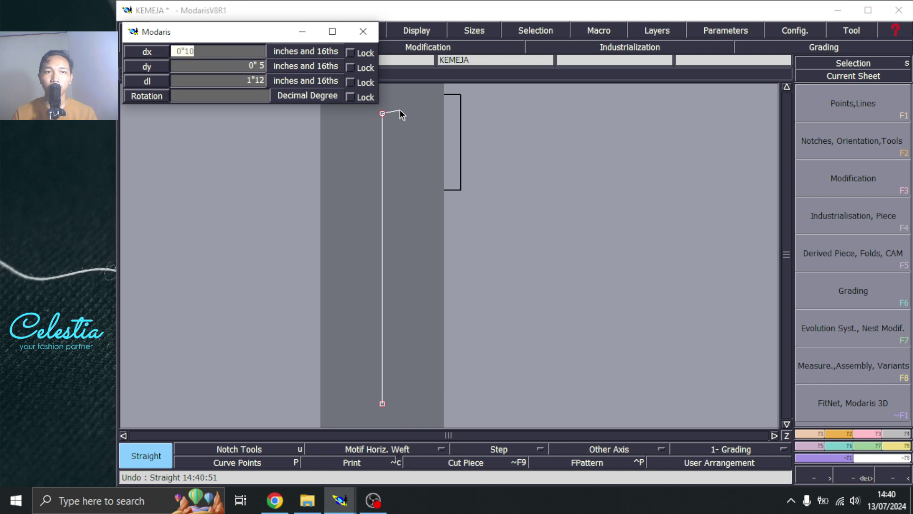
type("\"")
key("Tab")
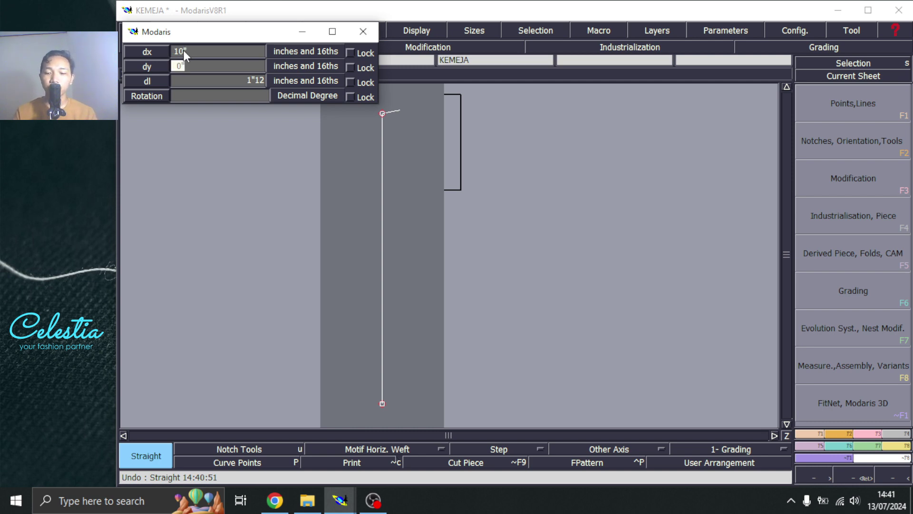
key("Return")
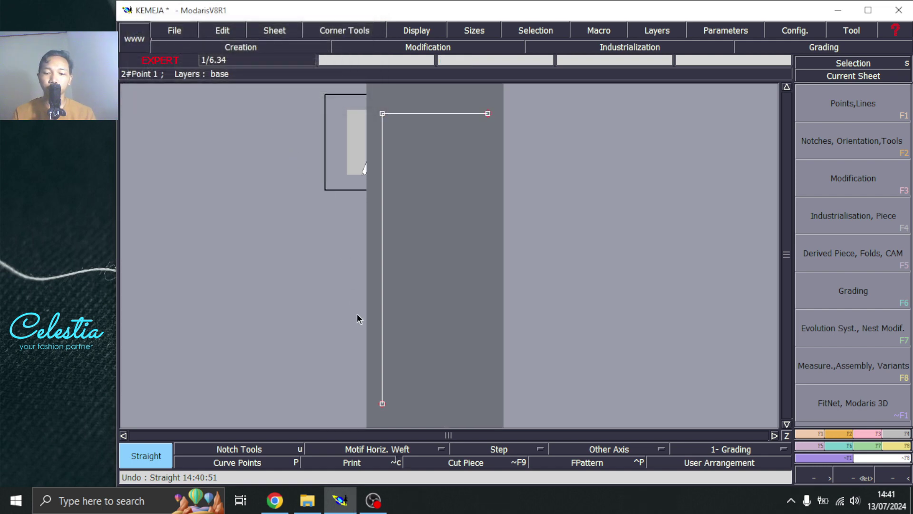
- Add the matching 10-inch line from the bottom point, zoom on the draft's top, and return to the PDF
left_click(381, 404)
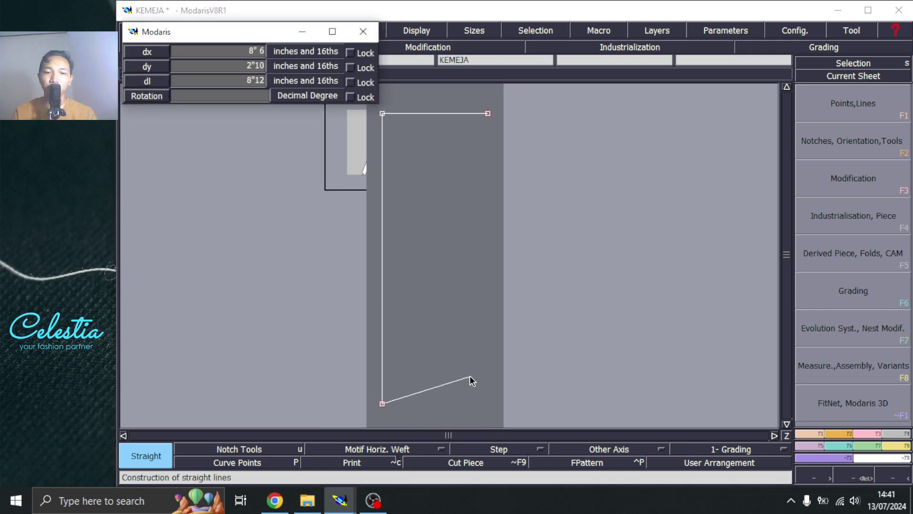
type("10\"")
key("Return")
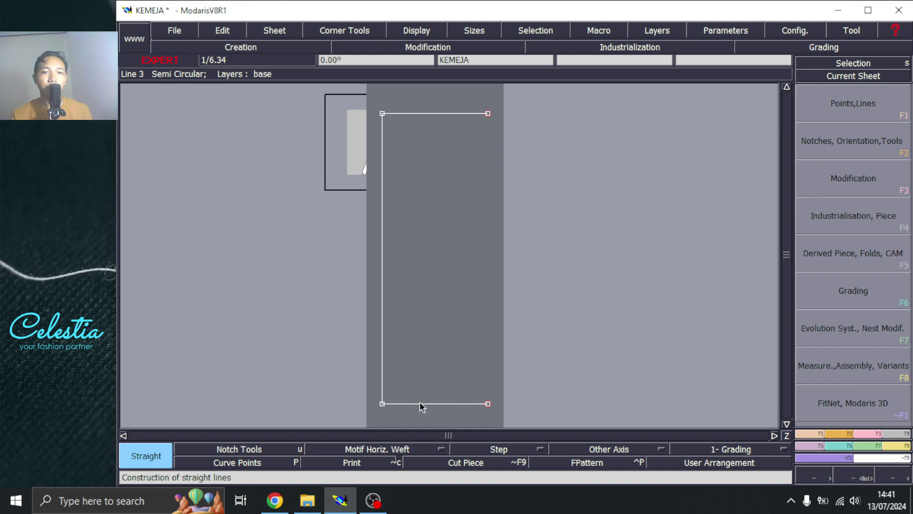
key("Return")
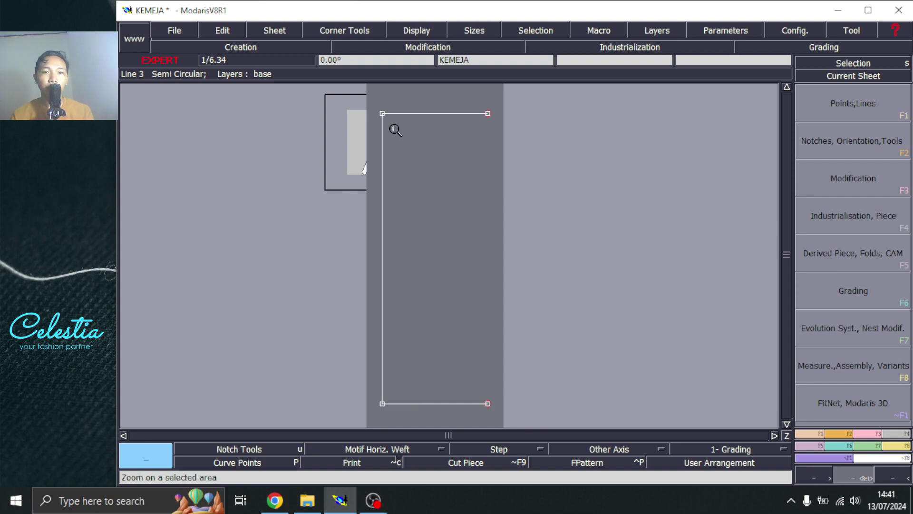
left_click_drag(362, 93, 505, 180)
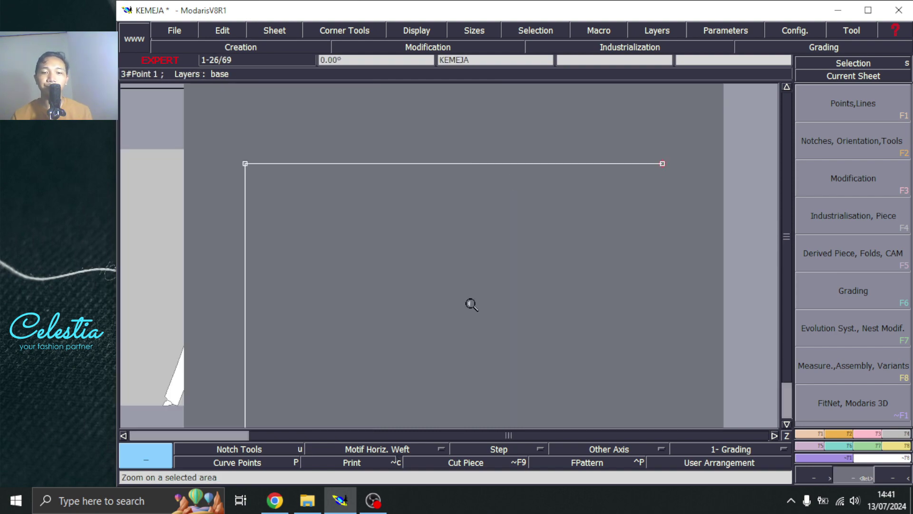
key("alt+Tab")
scroll(471, 319, "up", 20)
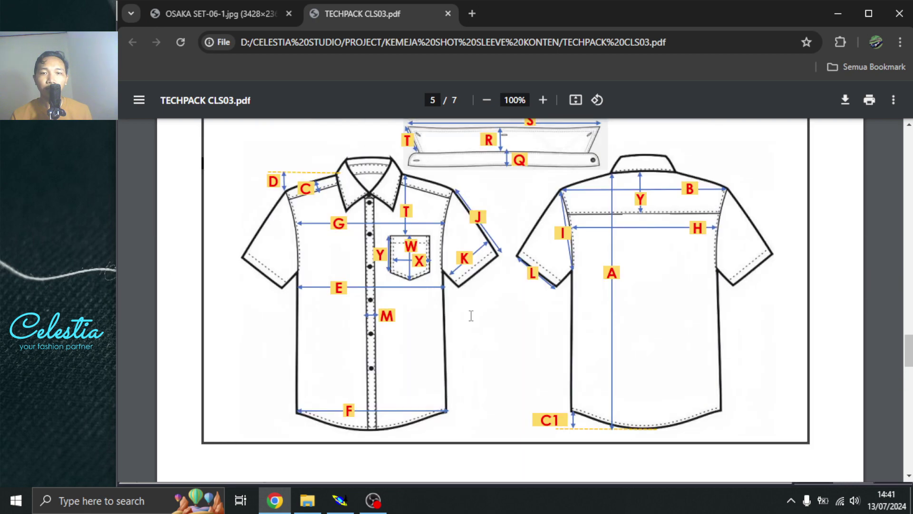
- Scroll to the page 6 chart and read the Neck Width row, 6 for size M
scroll(470, 315, "up", 10)
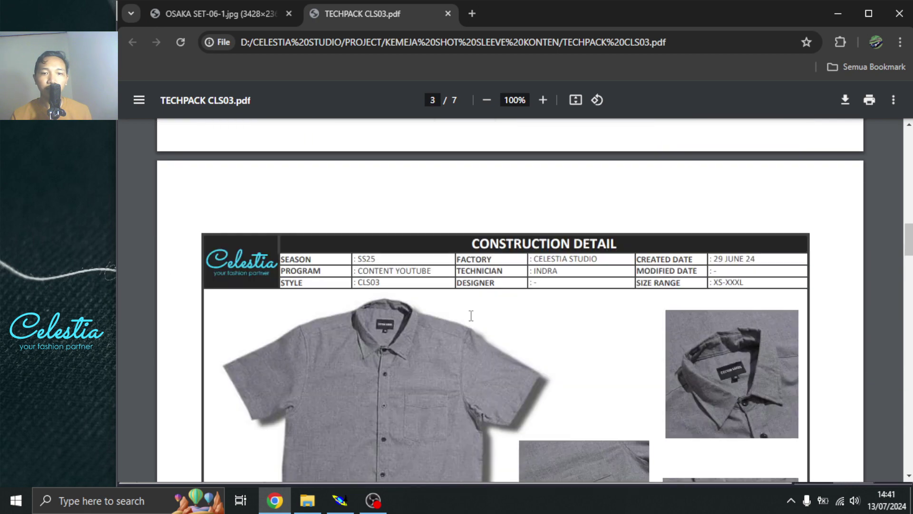
scroll(469, 315, "down", 2)
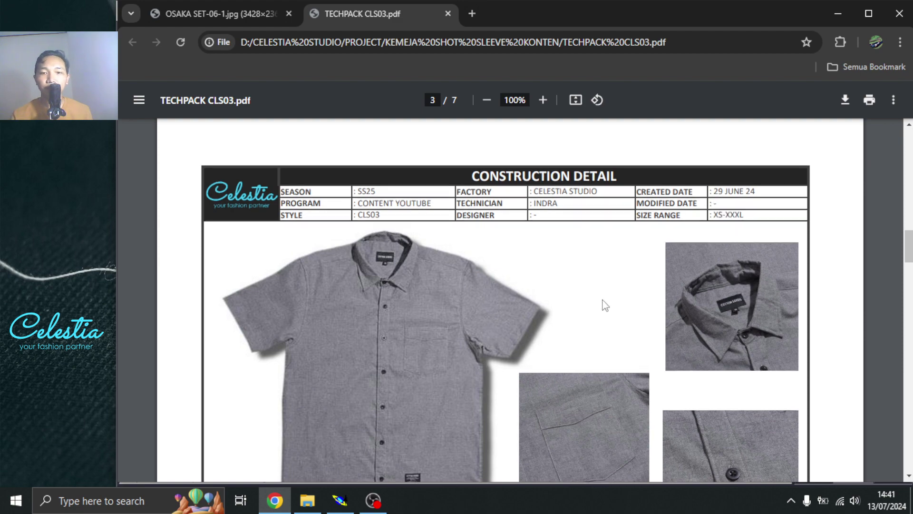
scroll(602, 300, "down", 1)
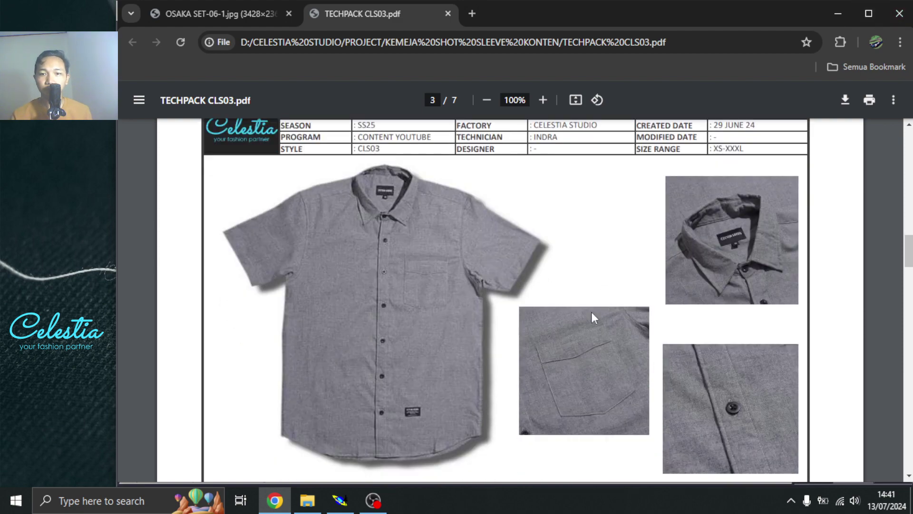
scroll(592, 314, "down", 14)
scroll(584, 354, "down", 15)
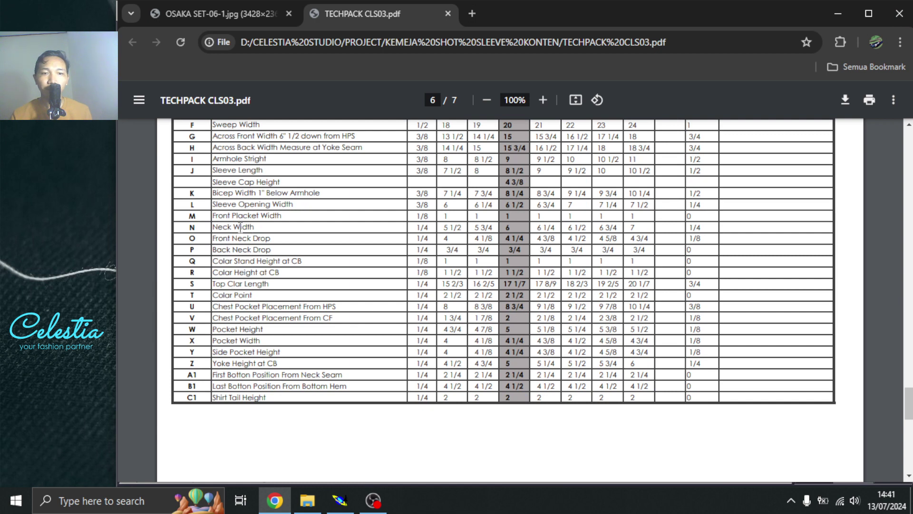
left_click_drag(219, 227, 260, 226)
left_click(514, 228)
- Find and read the Front Placket Width row, 1 for size M
scroll(472, 277, "up", 15)
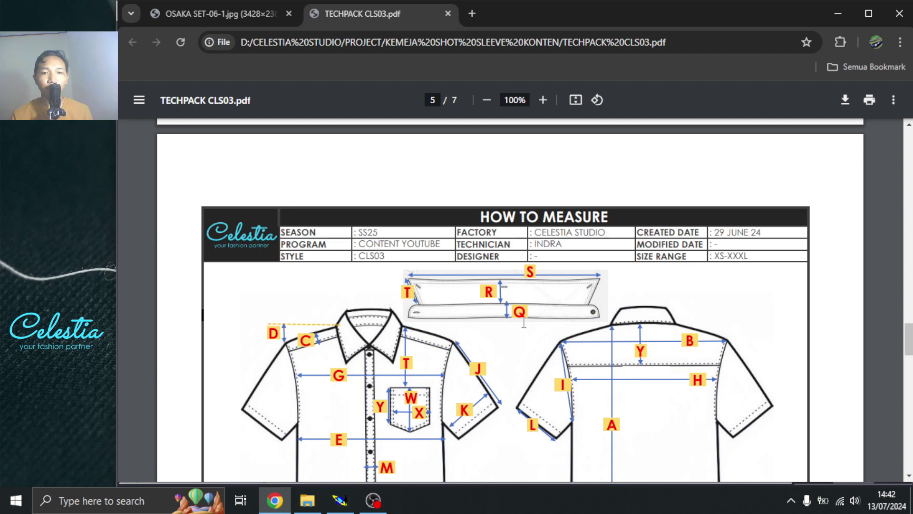
scroll(524, 320, "down", 20)
scroll(523, 322, "up", 6)
scroll(524, 322, "up", 2)
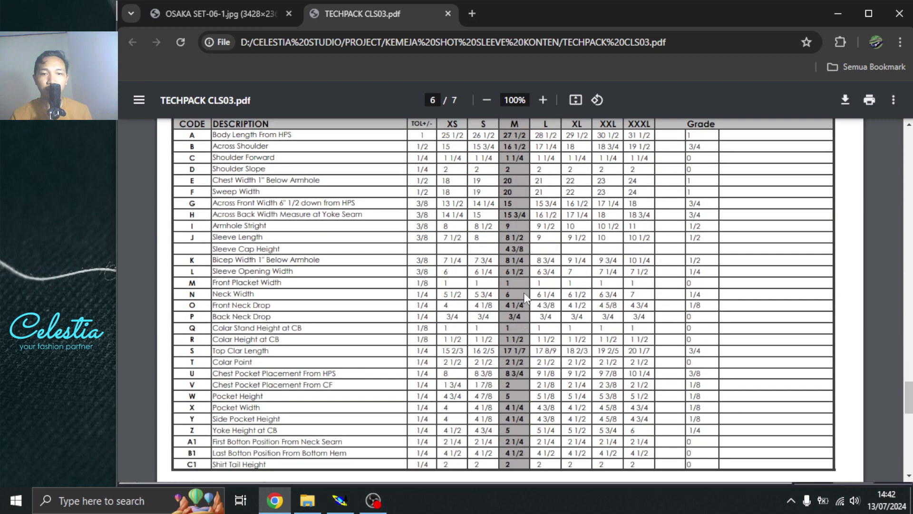
left_click_drag(232, 283, 254, 294)
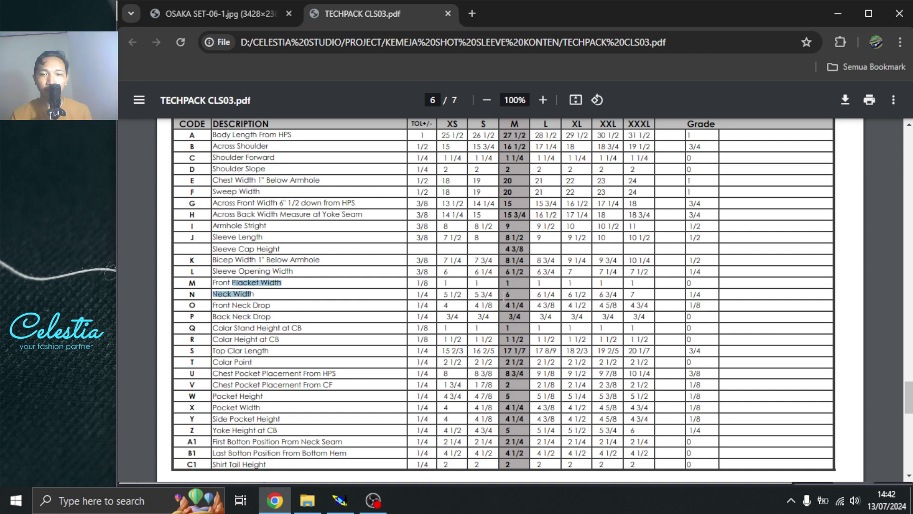
left_click(518, 296)
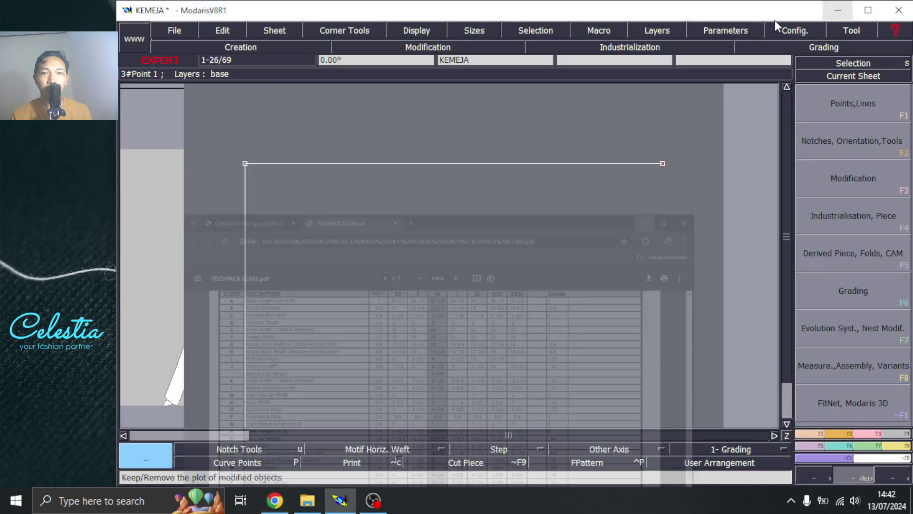
- Place a developed point 3" along the top line from the top-left corner
left_click(836, 10)
key("d")
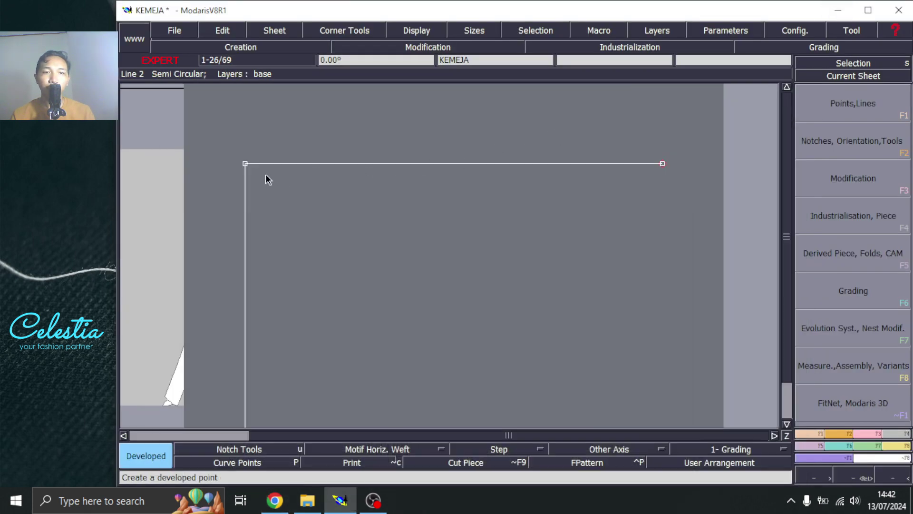
left_click(244, 163)
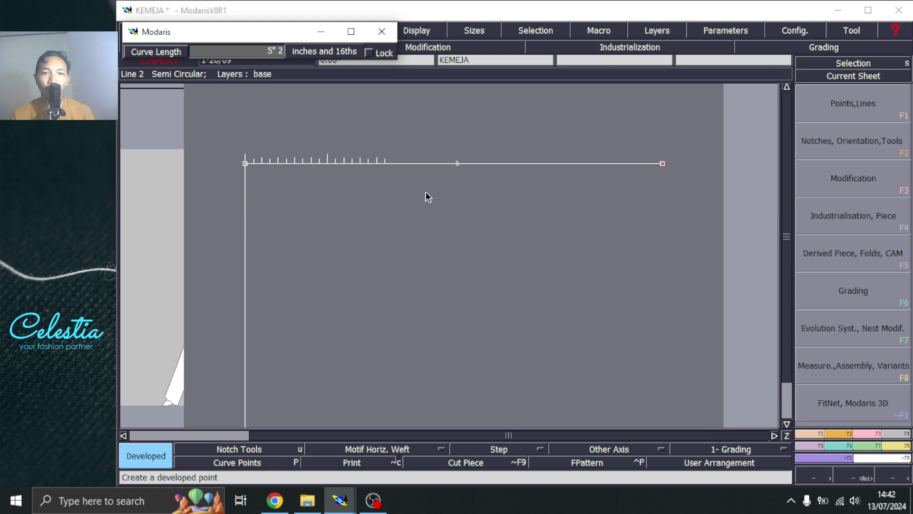
type("3\"")
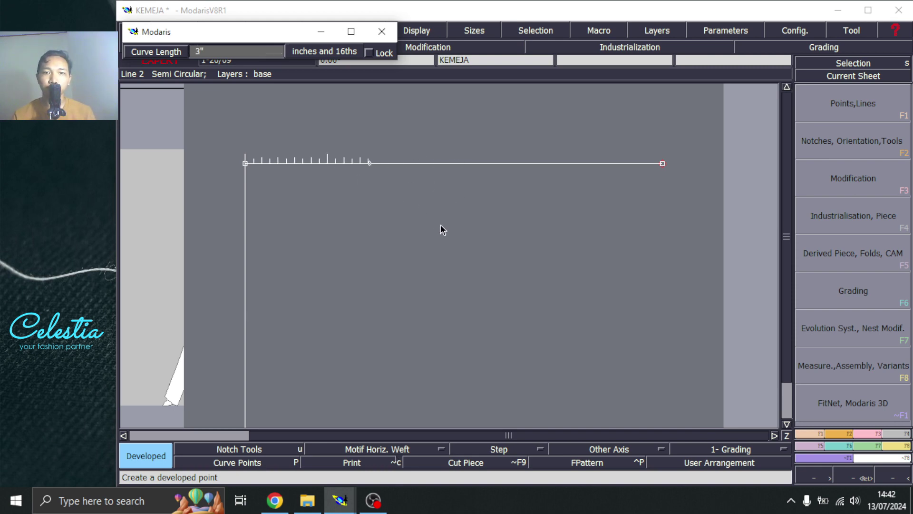
key("Return")
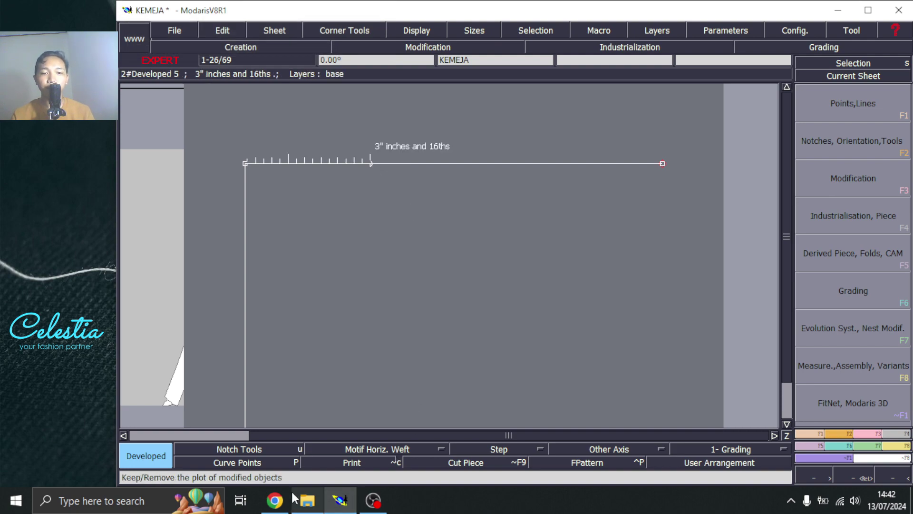
left_click(275, 500)
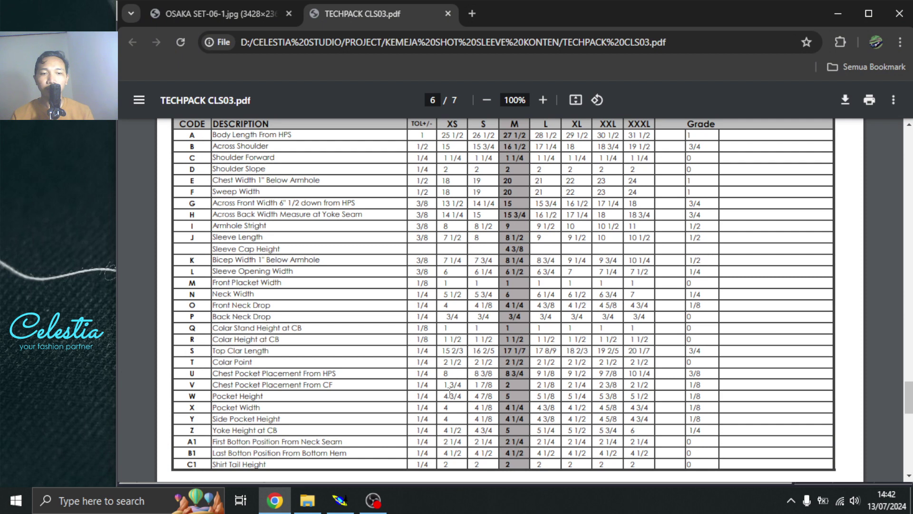
- Read the size M Front Neck Drop of 4 1/4 in the tech pack chart, then minimise the PDF
left_click_drag(231, 305, 280, 305)
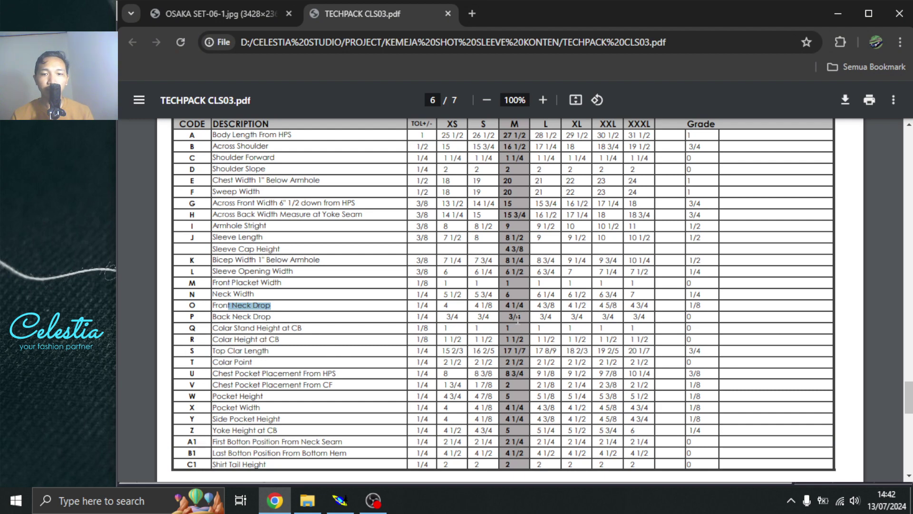
left_click(539, 317)
scroll(542, 322, "up", 12)
scroll(541, 323, "down", 4)
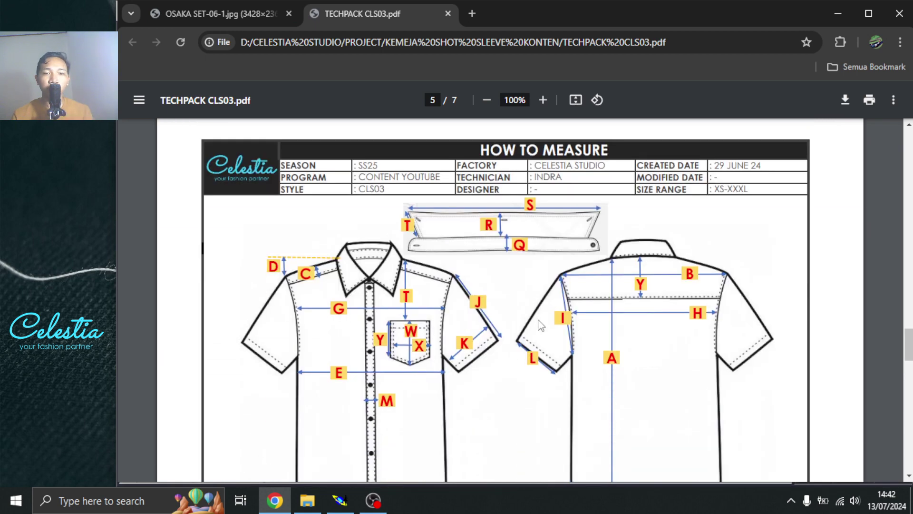
scroll(516, 324, "down", 3)
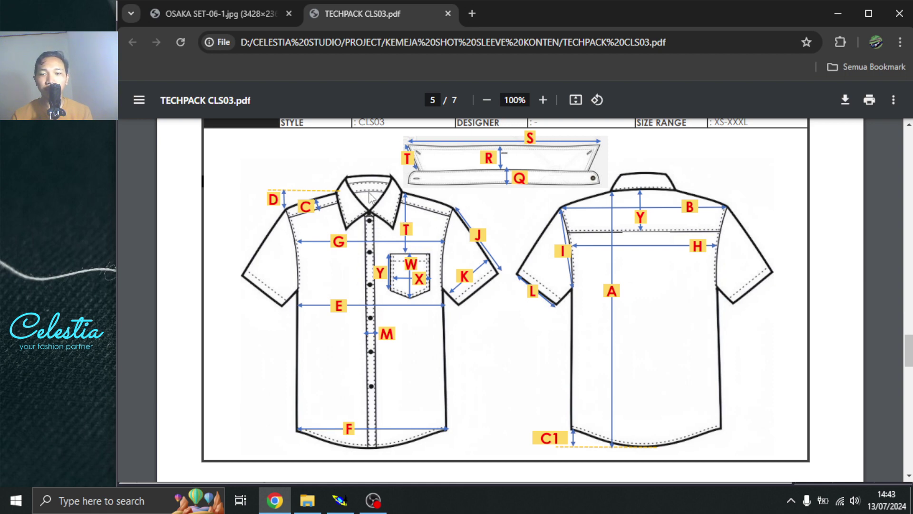
left_click(830, 12)
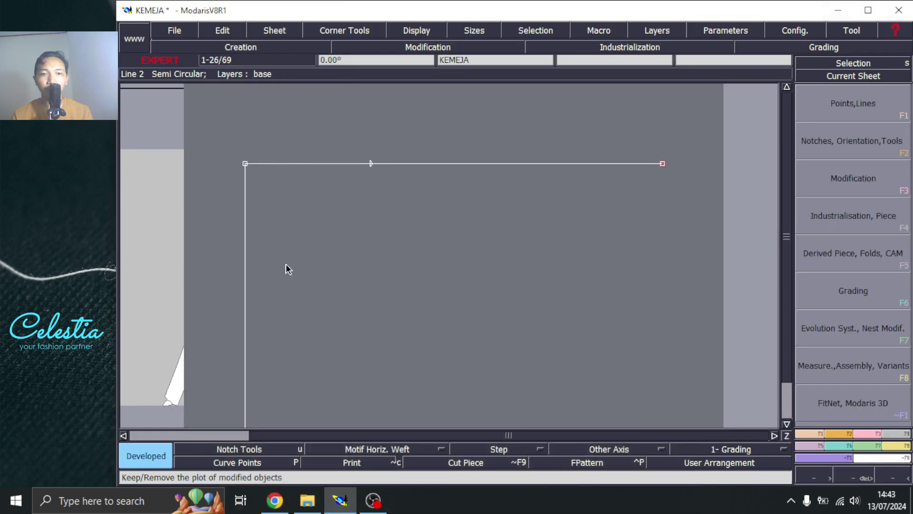
- Mark the front neck drop point 4" 4 down the vertical line from the top corner
left_click(247, 168)
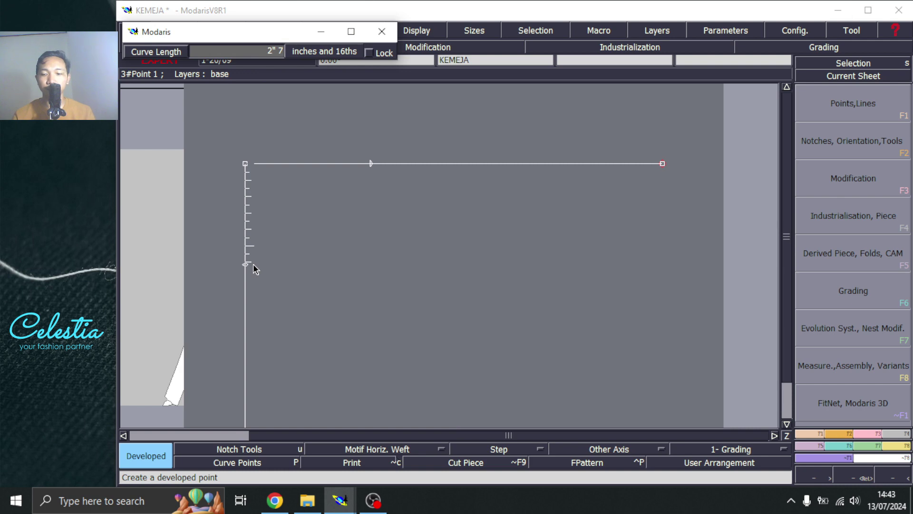
type("3\"")
key("BackSpace")
key("BackSpace")
type("4\"")
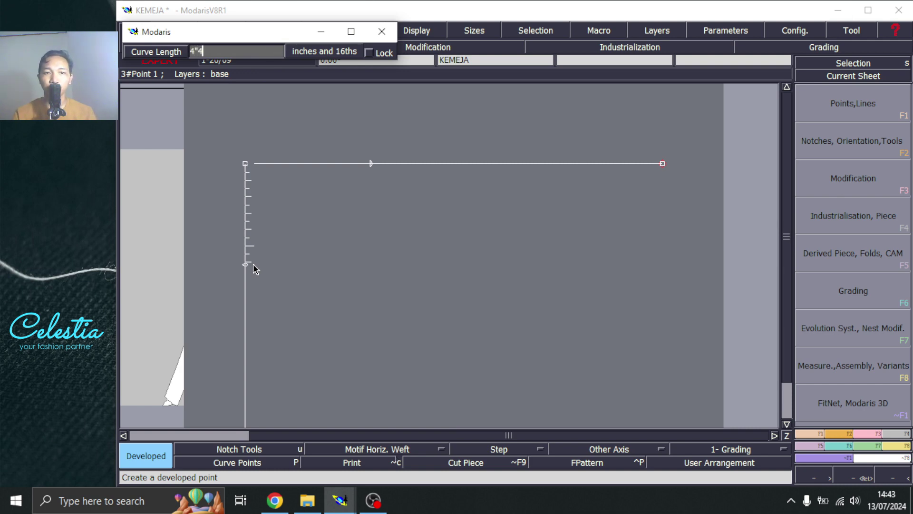
type("4")
key("Return")
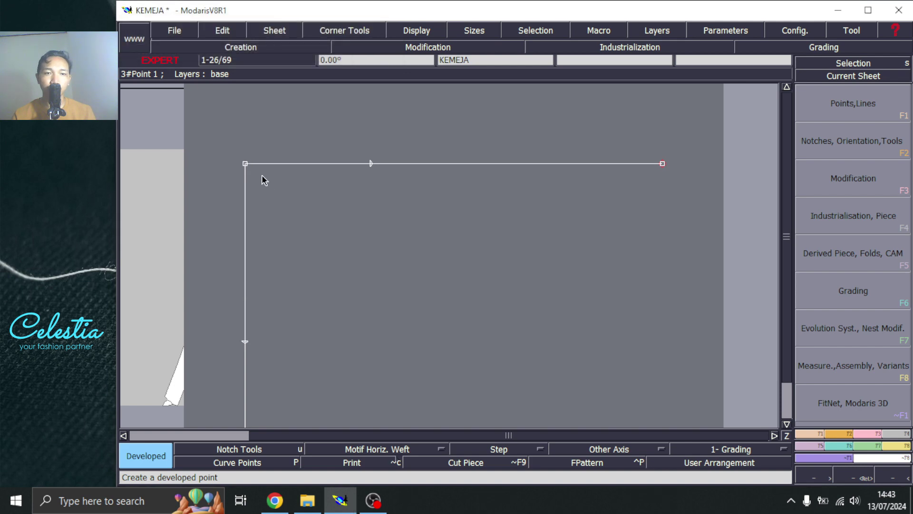
- Add a second point 0" 12 further down the vertical line and bring the tech pack back
left_click(247, 214)
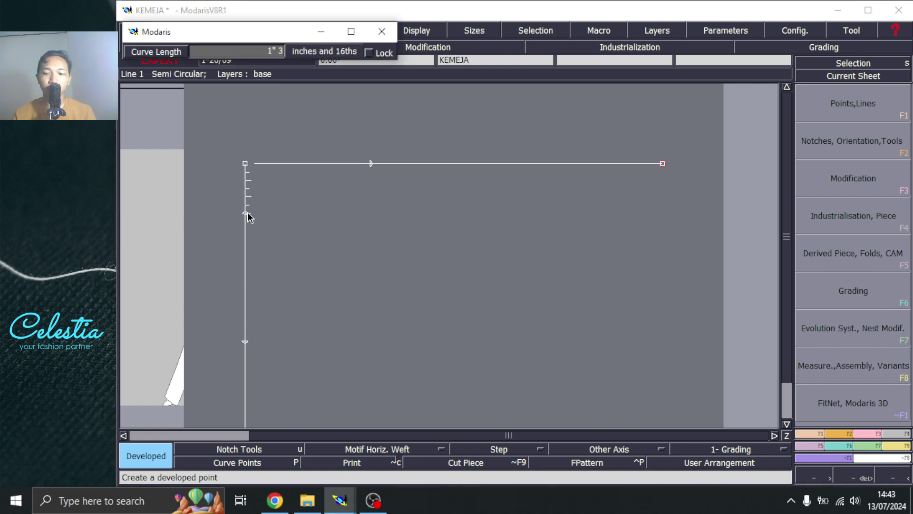
type("4\" 4")
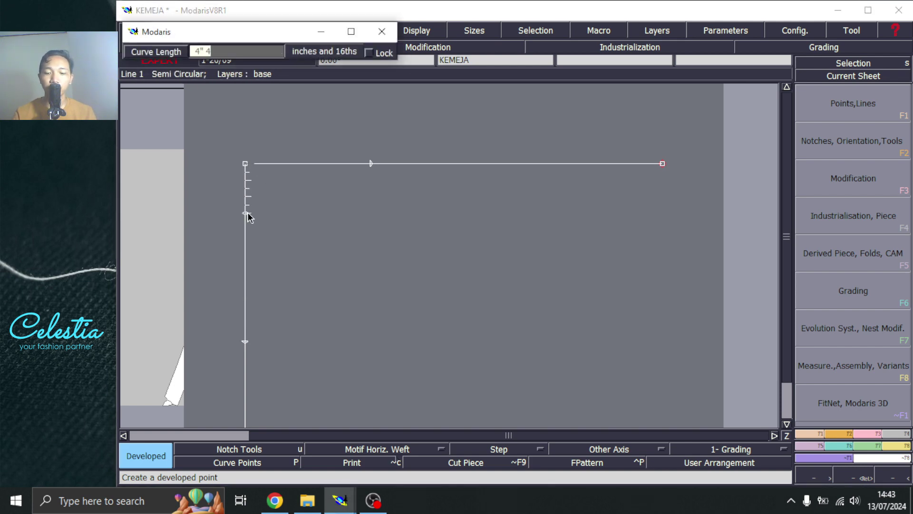
type(".12")
key("Return")
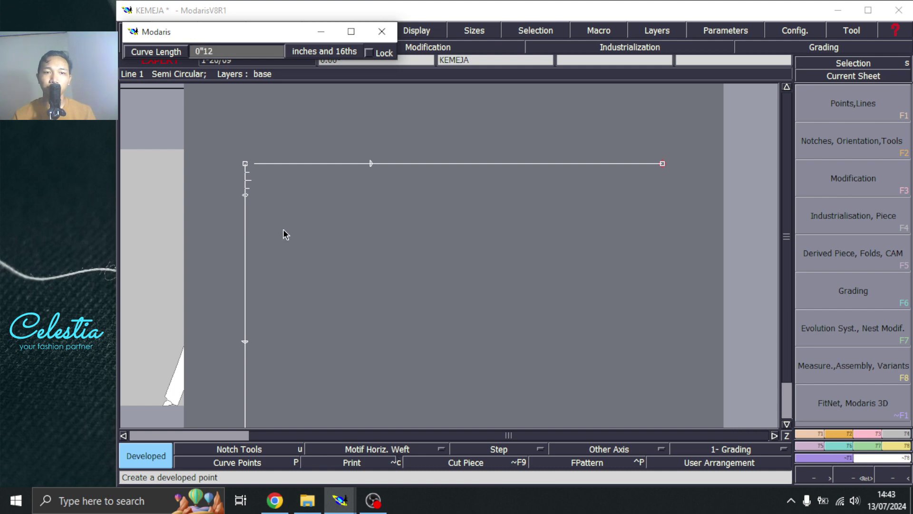
left_click(283, 231)
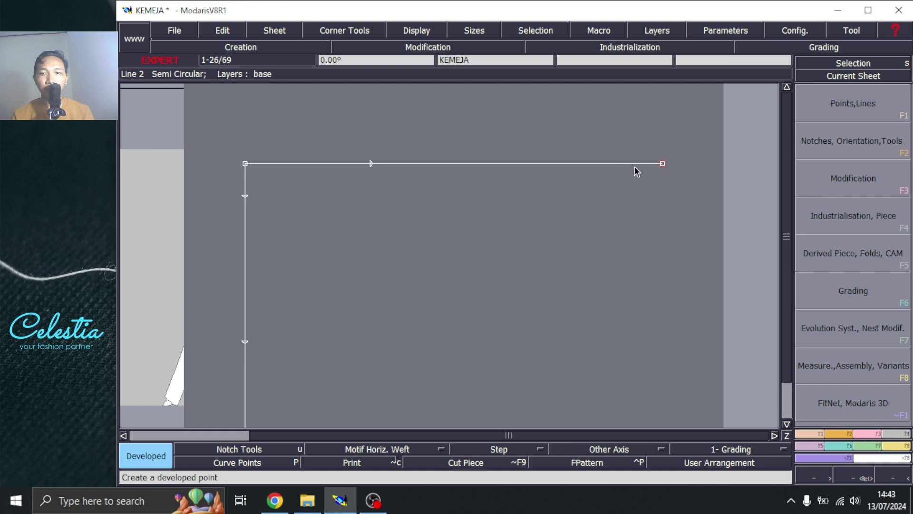
left_click(274, 501)
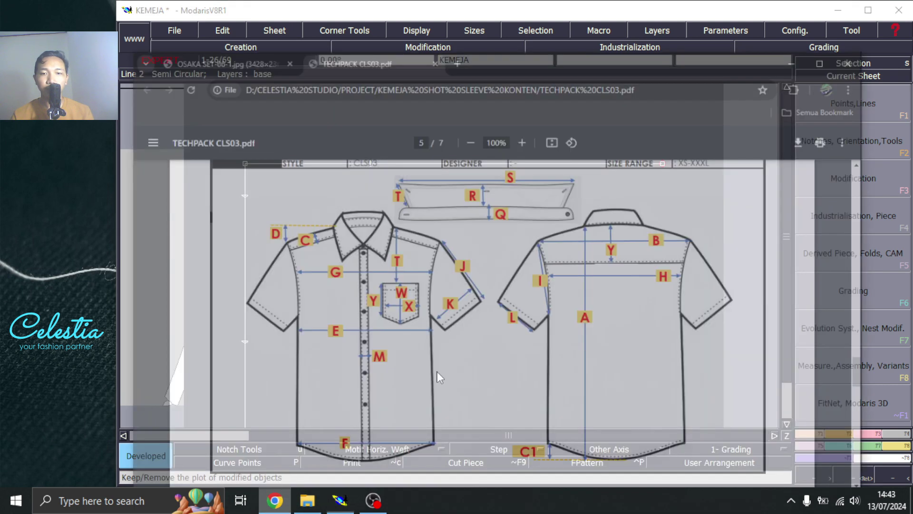
scroll(489, 291, "down", 10)
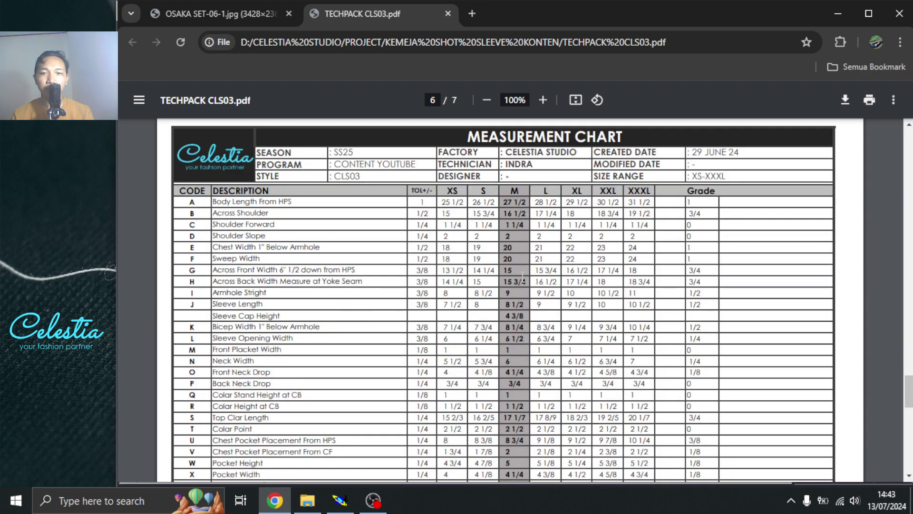
scroll(522, 276, "up", 8)
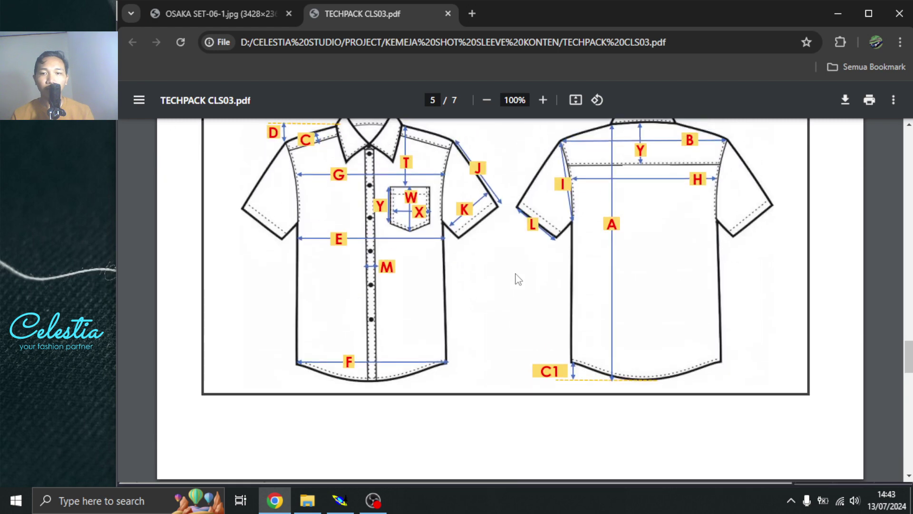
scroll(620, 226, "up", 1)
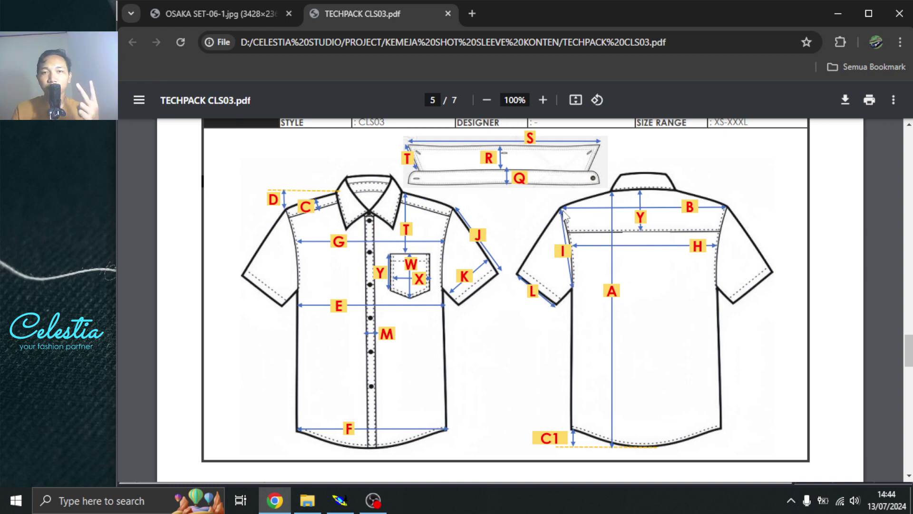
scroll(547, 230, "down", 6)
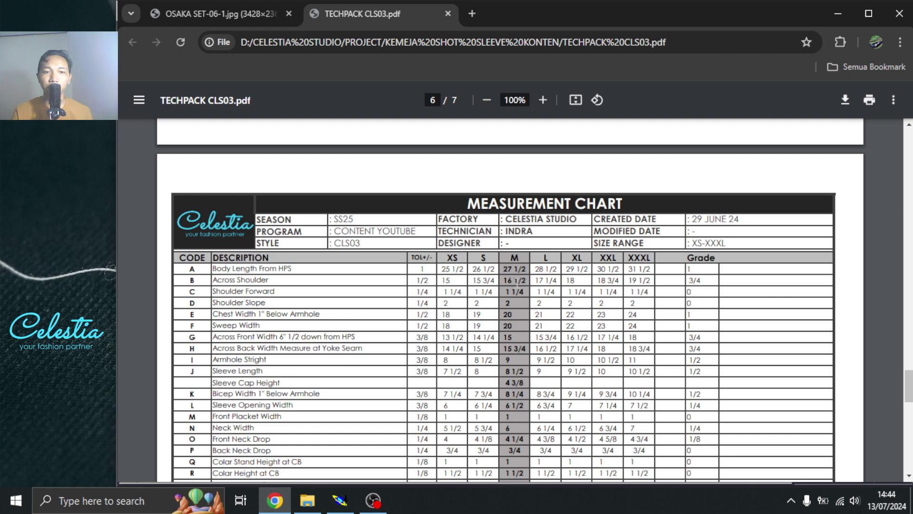
- Place a point 8" 4 along the top line from the corner and check the drafted point distances
left_click(838, 13)
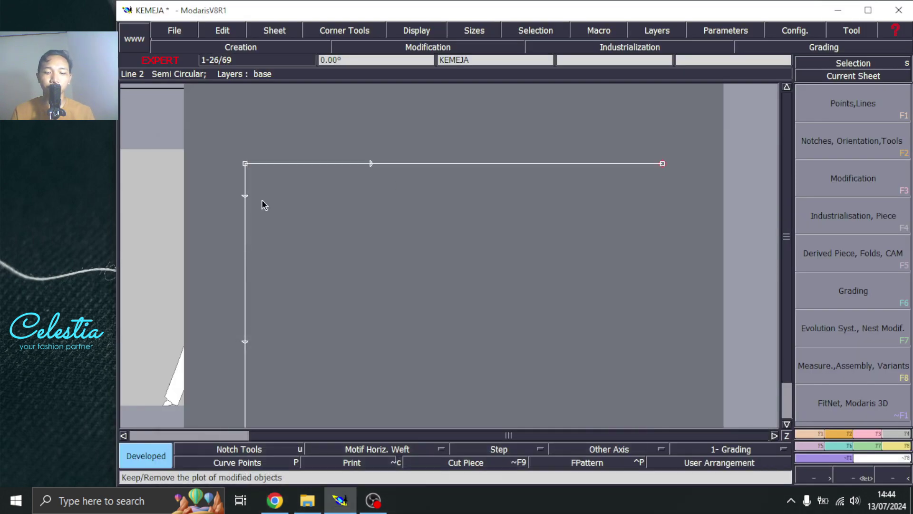
left_click(245, 165)
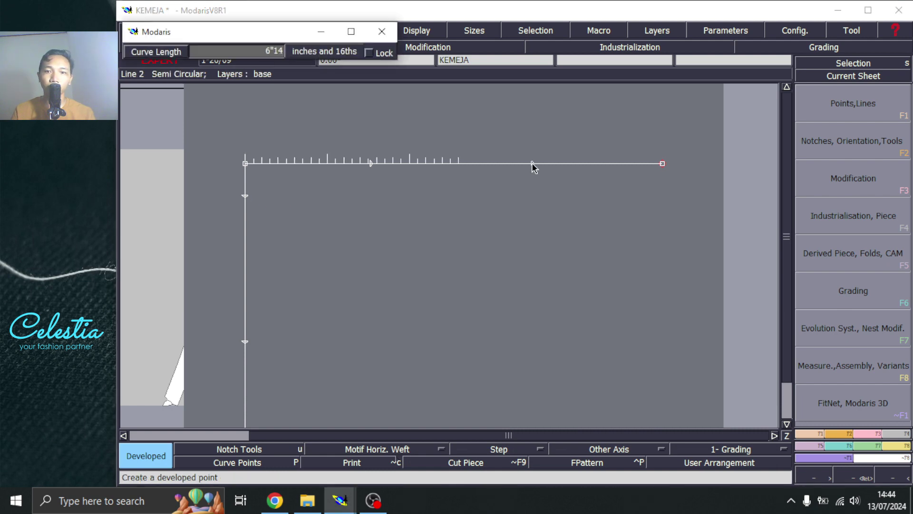
type("0\"12")
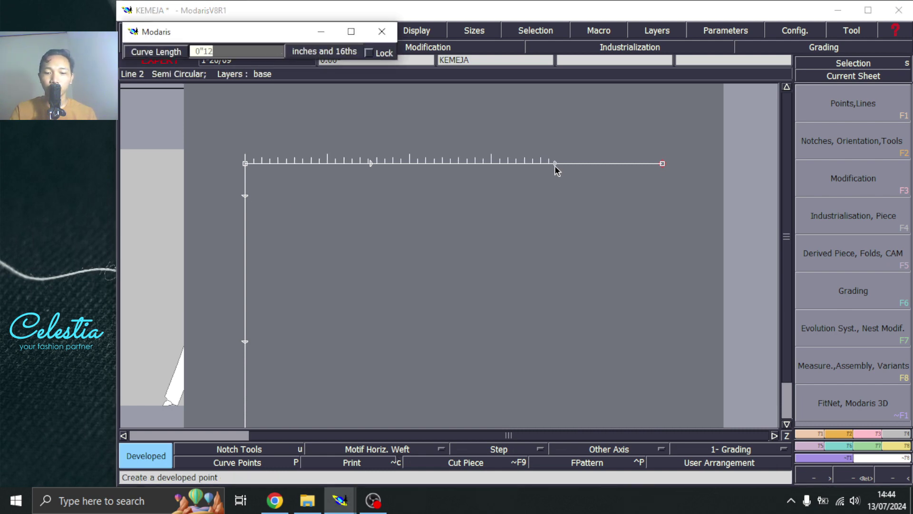
type("8\"4")
key("Return")
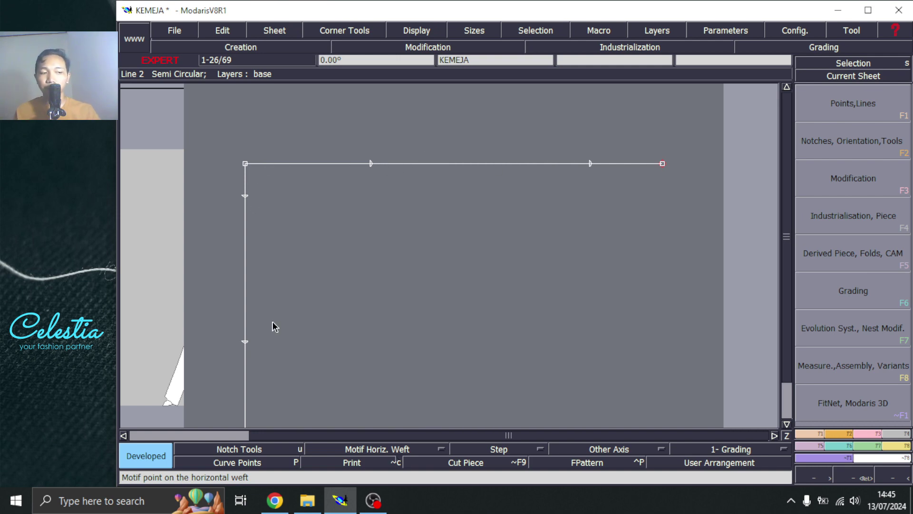
left_click(246, 342)
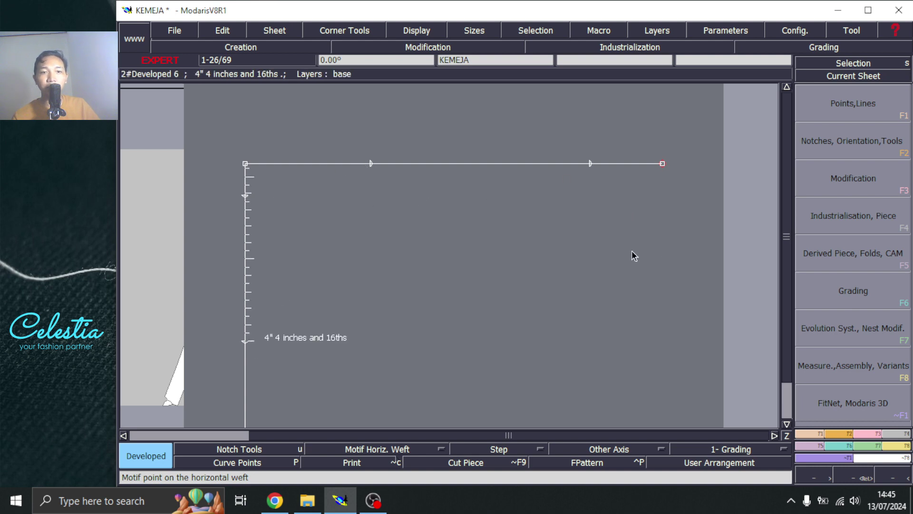
left_click(586, 263)
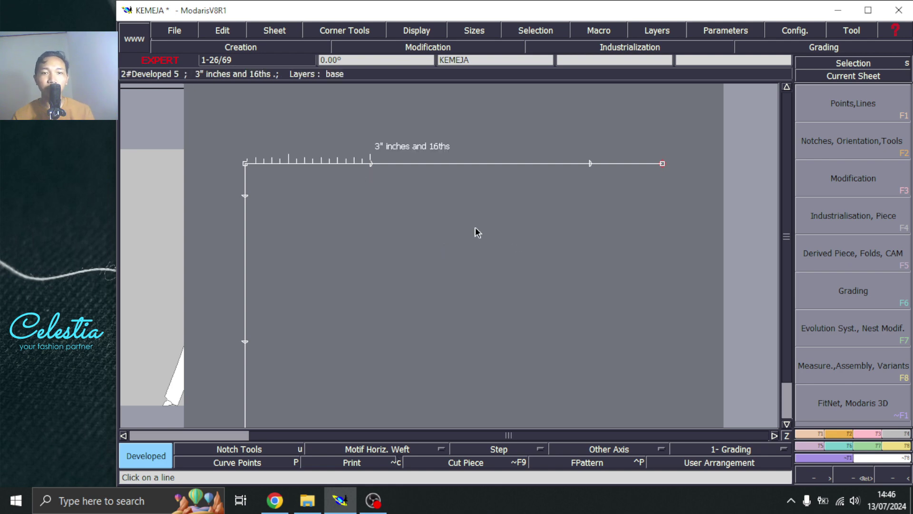
left_click(276, 500)
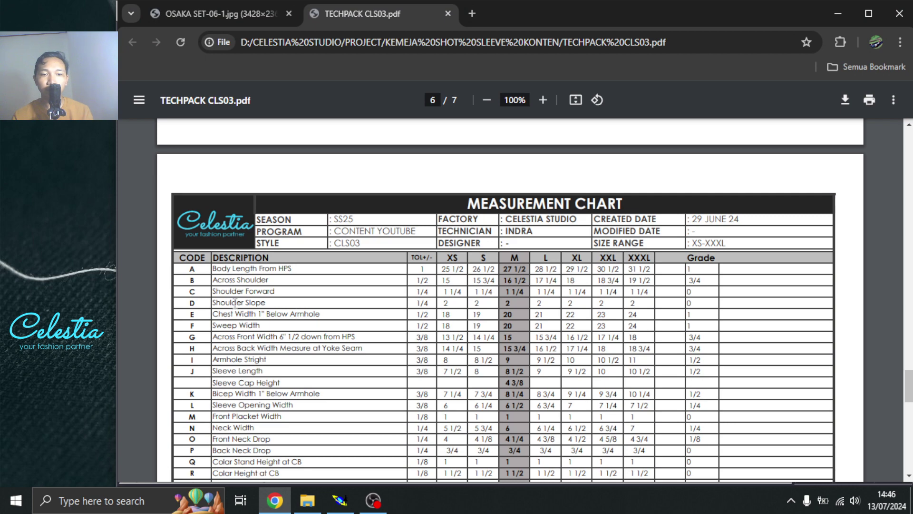
- Read the size M Shoulder Slope value of 2 from the chart and return to Modaris
left_click_drag(235, 303, 267, 303)
scroll(274, 304, "up", 7)
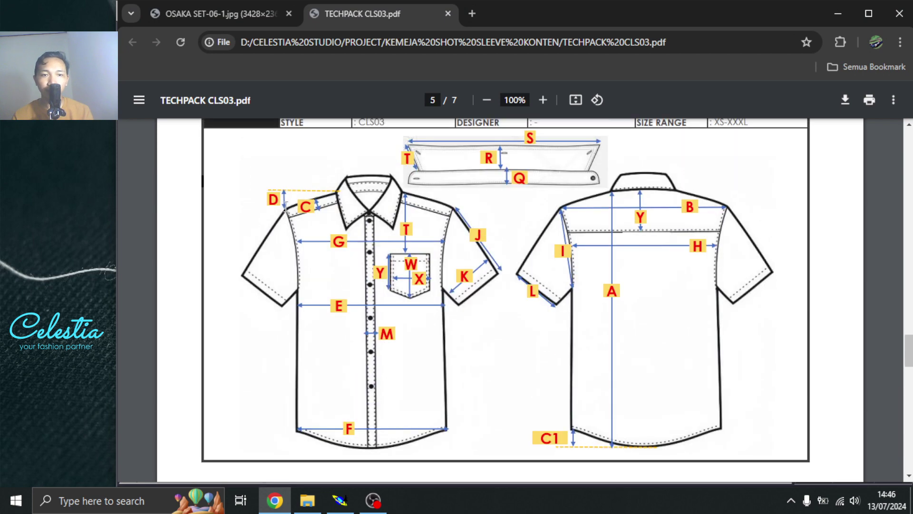
scroll(320, 255, "down", 7)
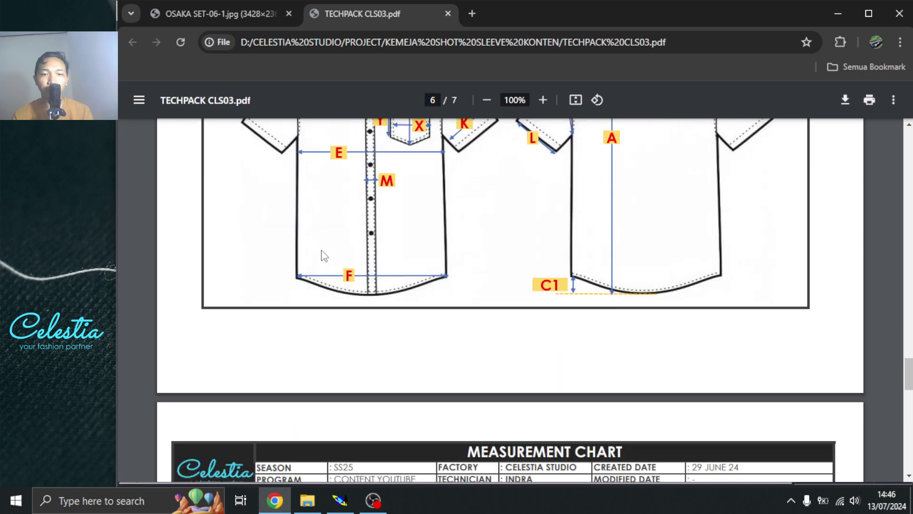
left_click(519, 238)
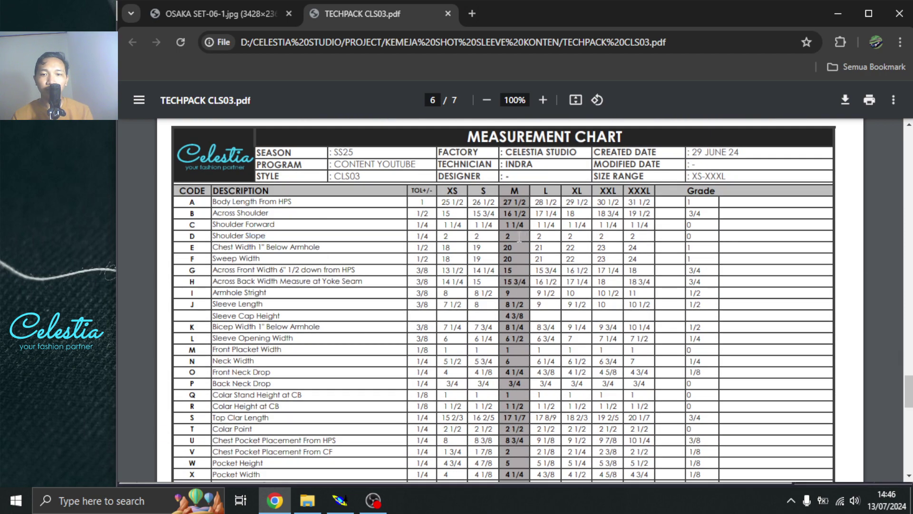
left_click(340, 500)
- Draw a 2" vertical drop from the 8" 4 point and a shoulder line from its end to the 3" point
key("l")
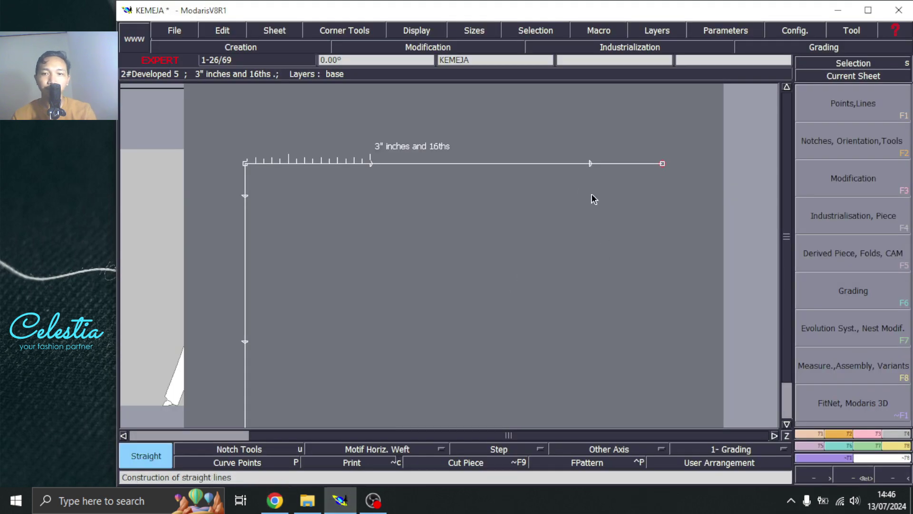
left_click(590, 164)
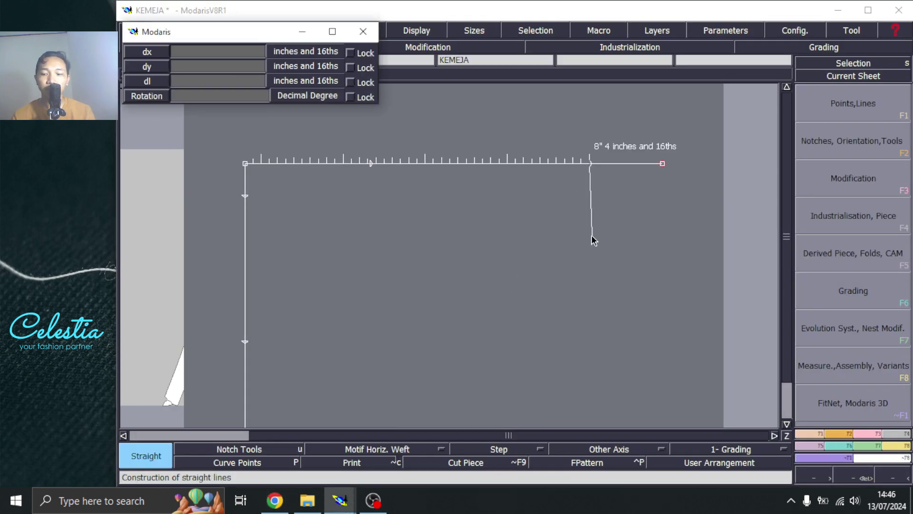
type("10")
type("0")
key("Down")
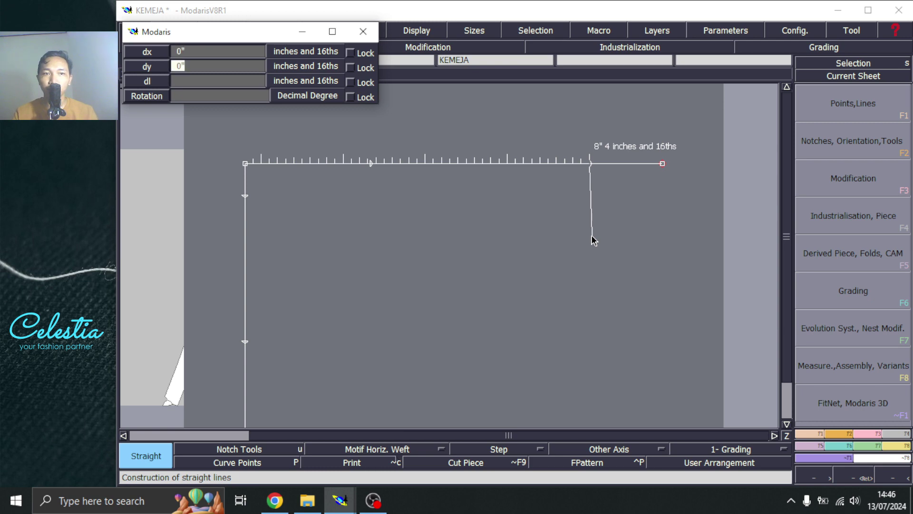
type("2")
key("Return")
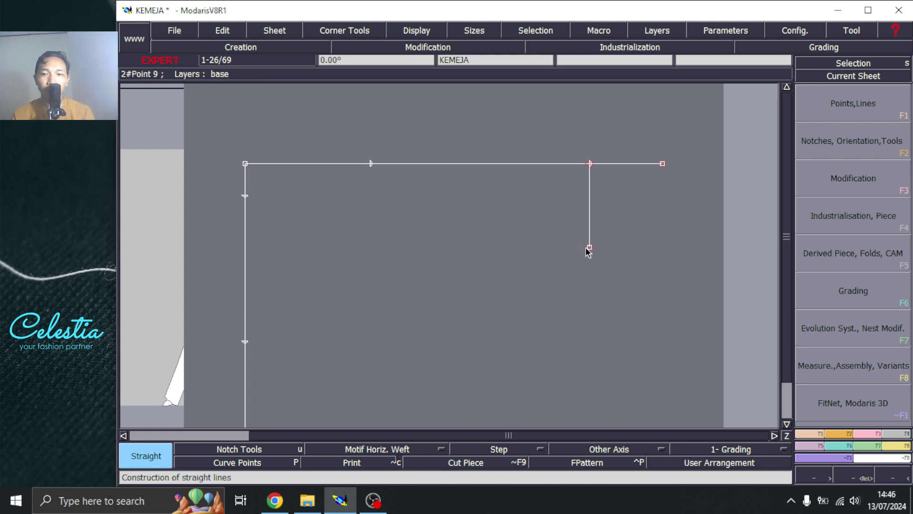
left_click(589, 247)
left_click(371, 165)
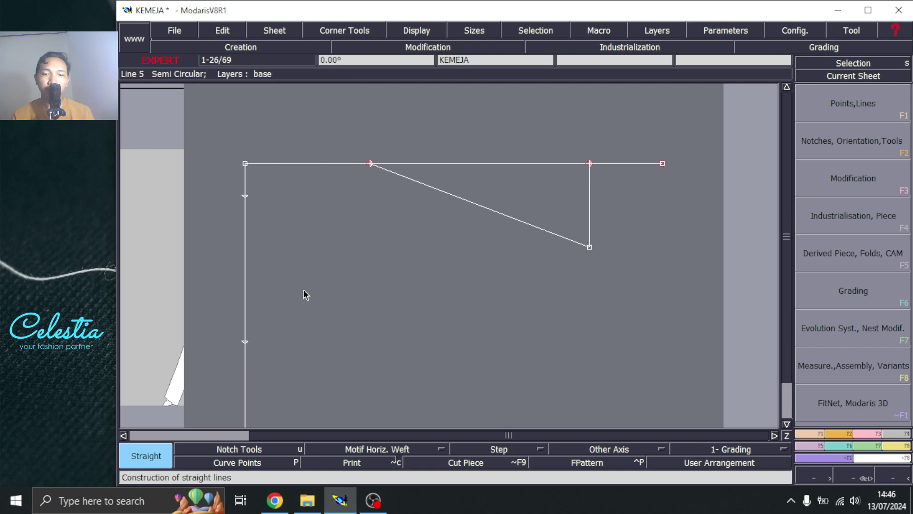
- Draw two Bezier neck curves from the lower and upper centre-line notches to the 3" point
key("b")
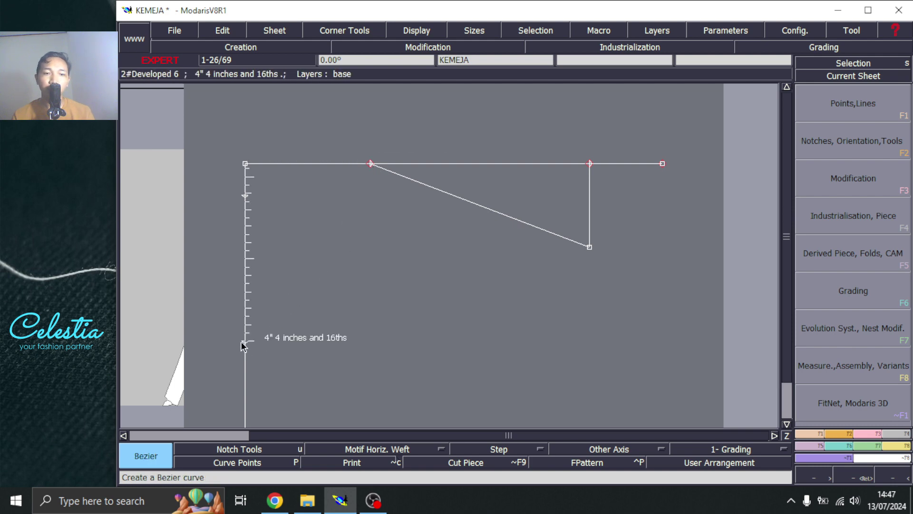
left_click(245, 341)
left_click(370, 164)
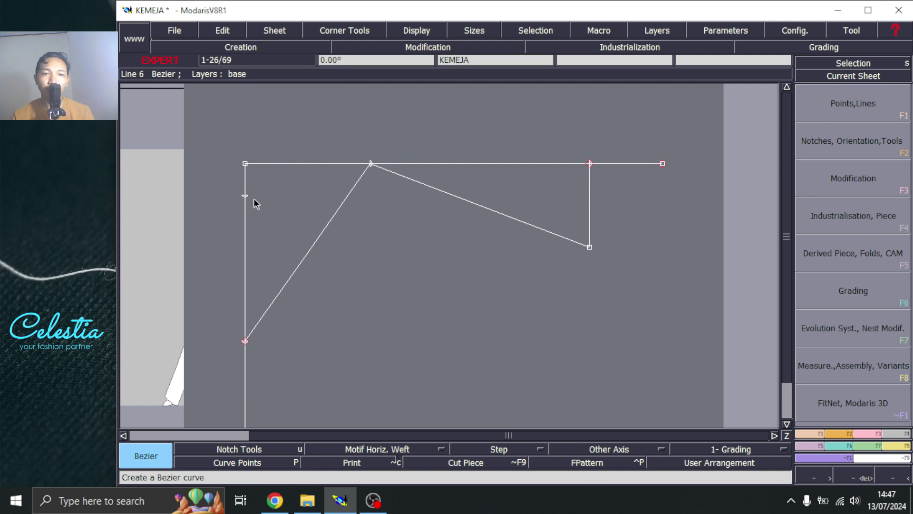
left_click(245, 196)
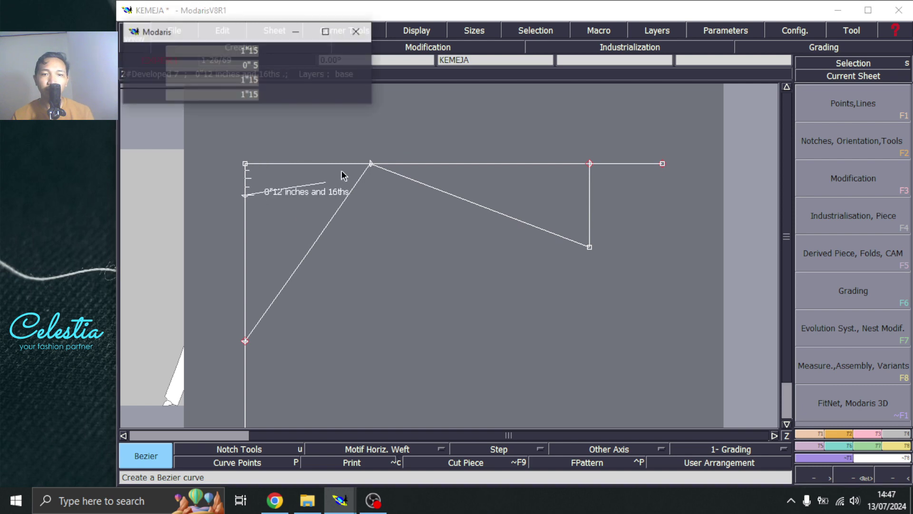
left_click(370, 164)
- Show the curve handles and bend the lower neck curve deeper
key("h")
key("r")
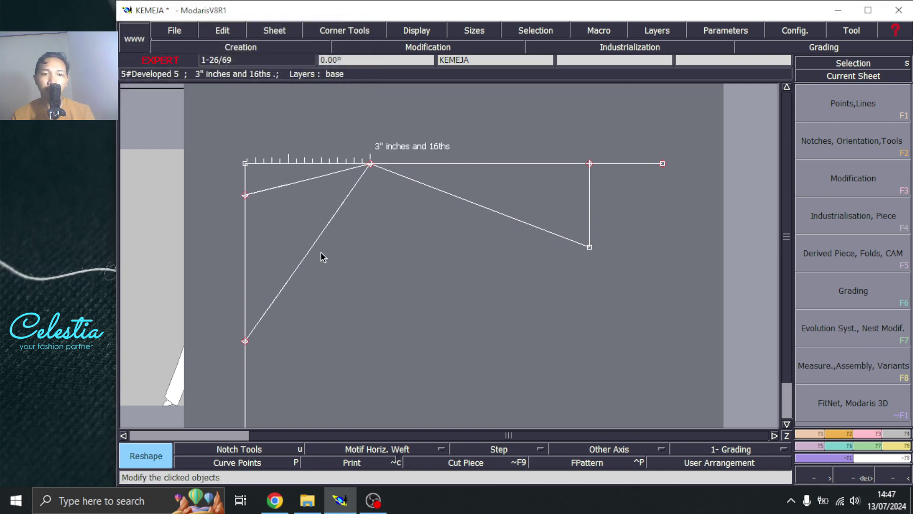
left_click(287, 283)
left_click(361, 322)
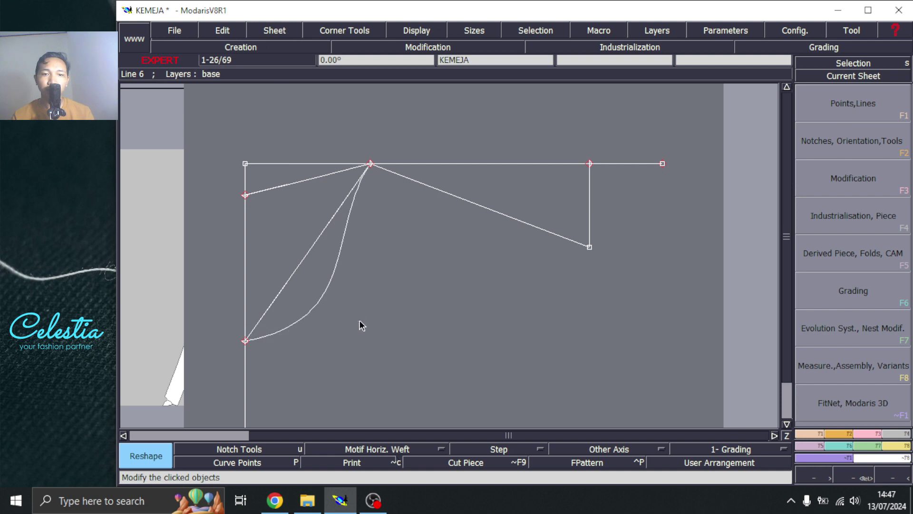
left_click(333, 220)
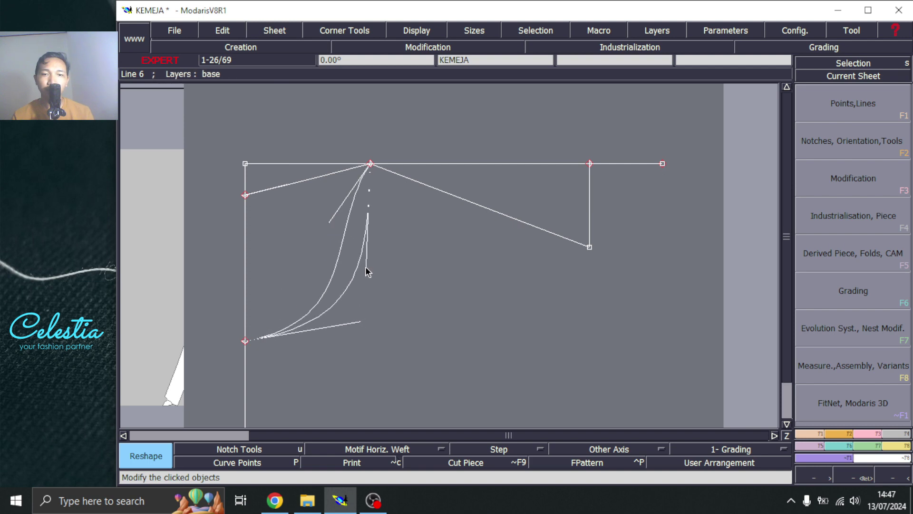
left_click(365, 265)
- Refine the lower neck curve with a nearly horizontal bottom handle for a fuller, smoother shape
left_click(325, 341)
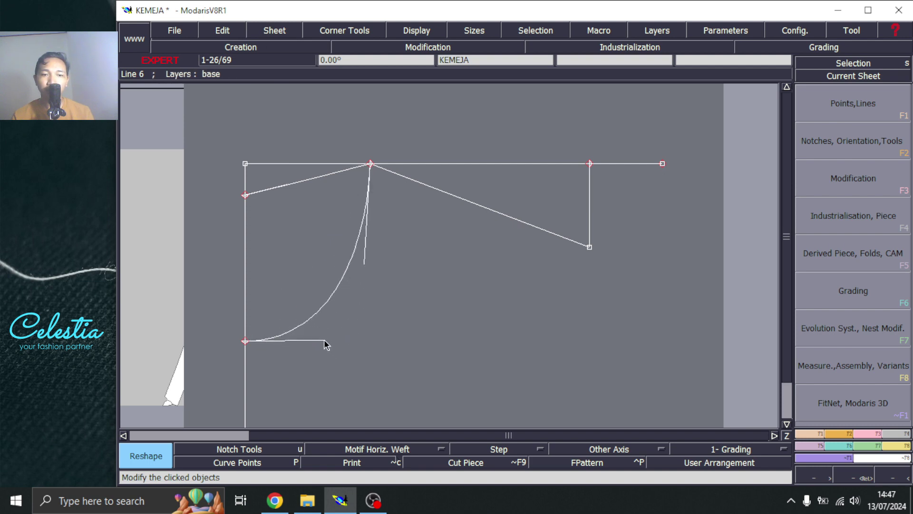
left_click(324, 340)
left_click(345, 340)
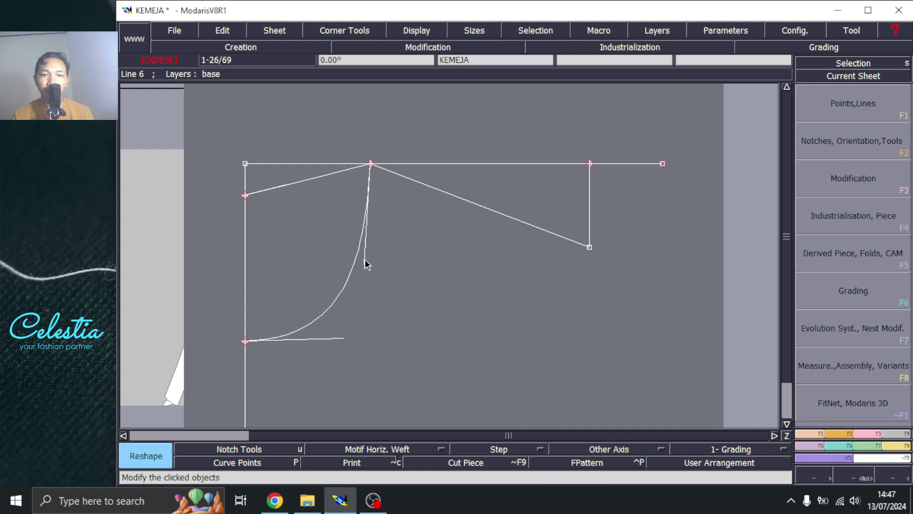
left_click(370, 248)
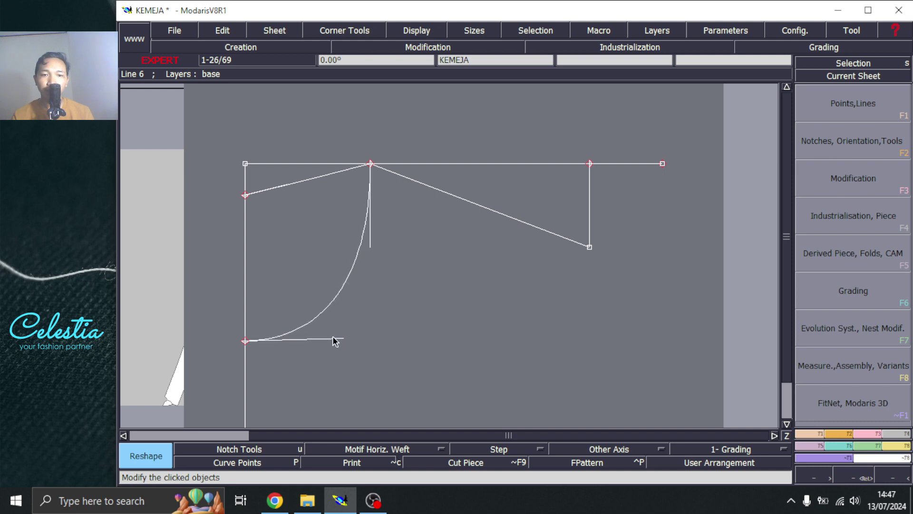
left_click(333, 339)
left_click(337, 338)
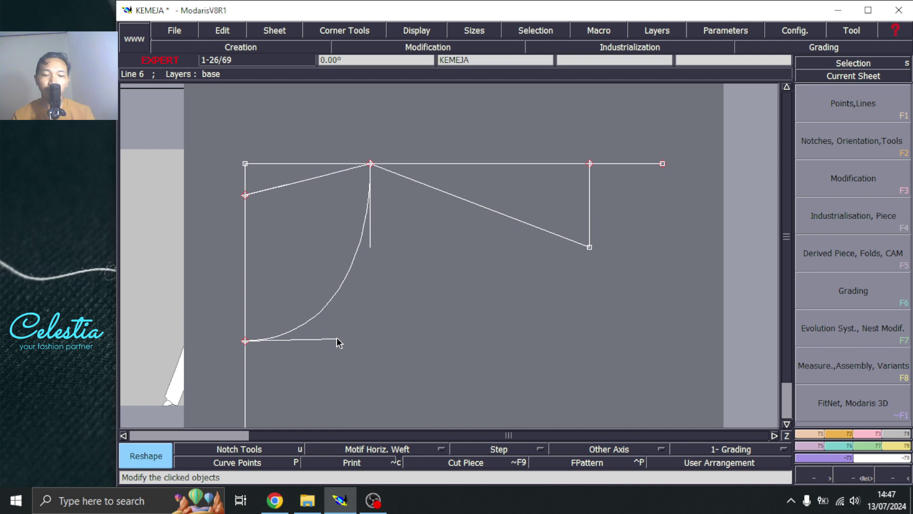
left_click(337, 340)
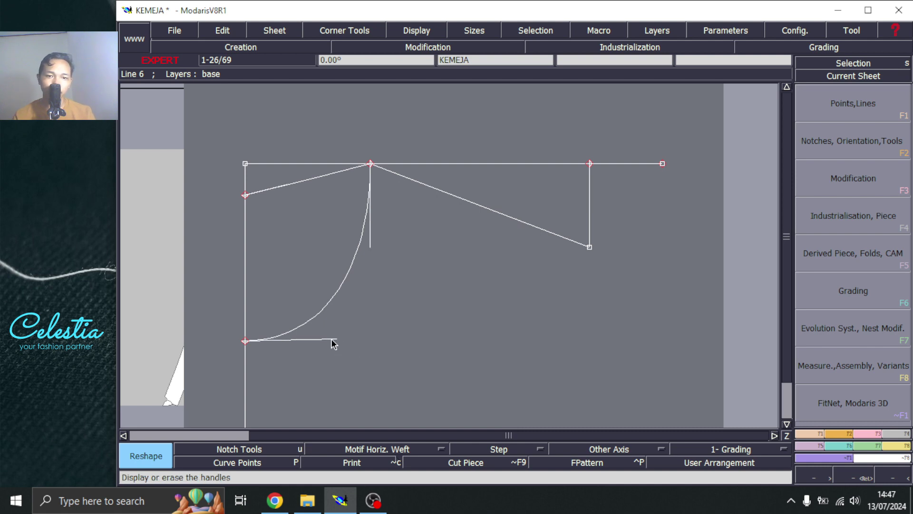
left_click(335, 340)
left_click(353, 337)
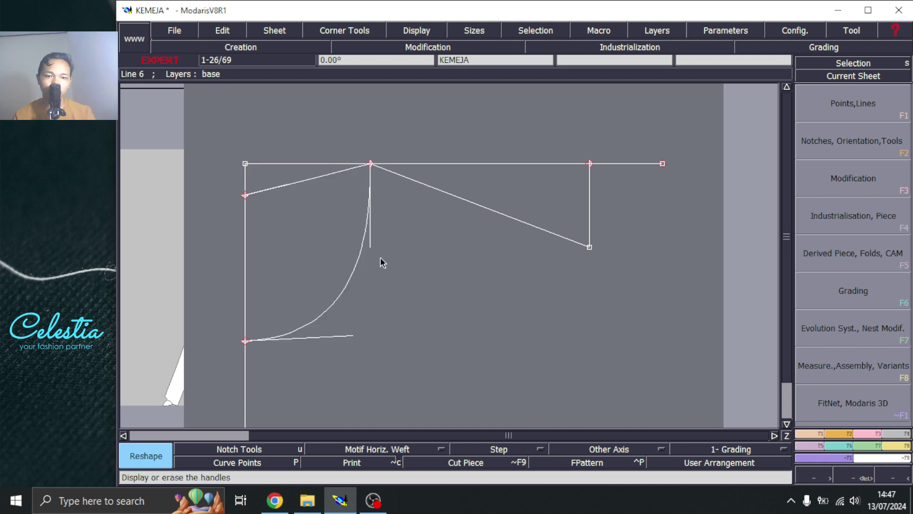
left_click(372, 237)
left_click(369, 240)
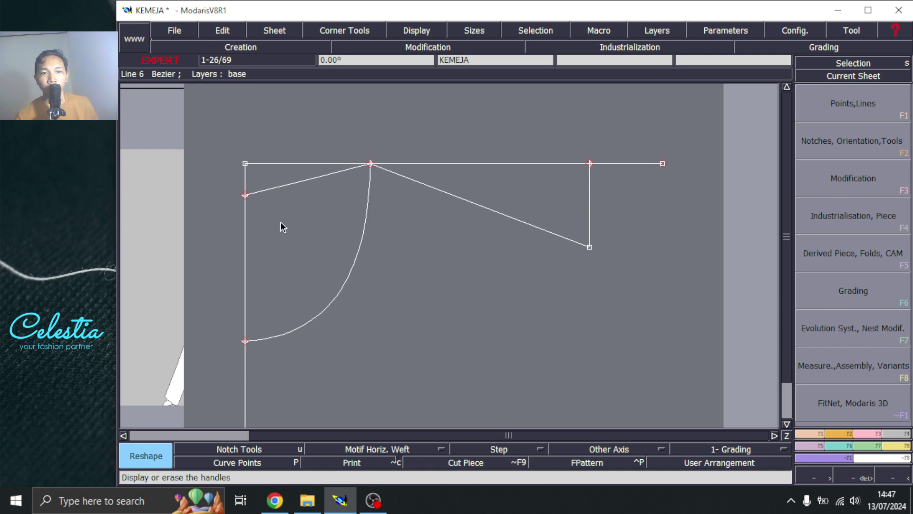
- Reshape the upper neck curve with a horizontal left handle, then hide the handles
left_click(266, 198)
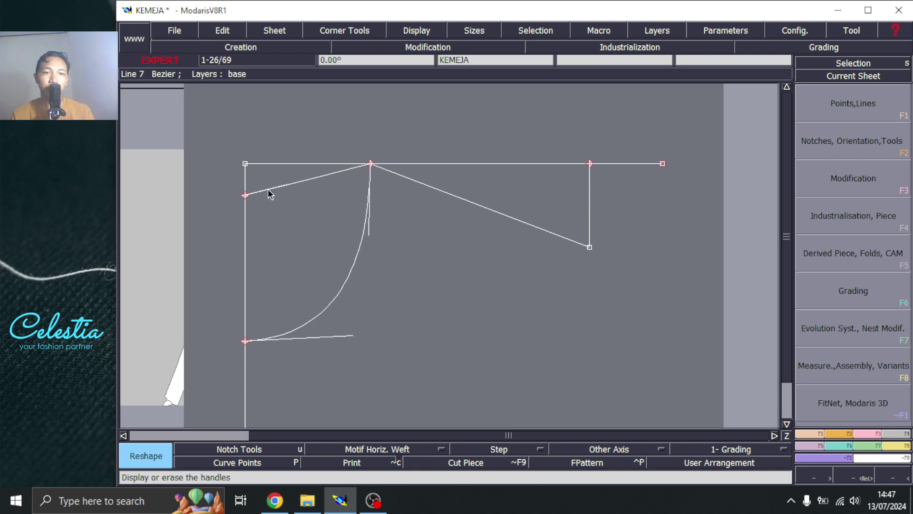
left_click(268, 190)
left_click(293, 197)
left_click(333, 173)
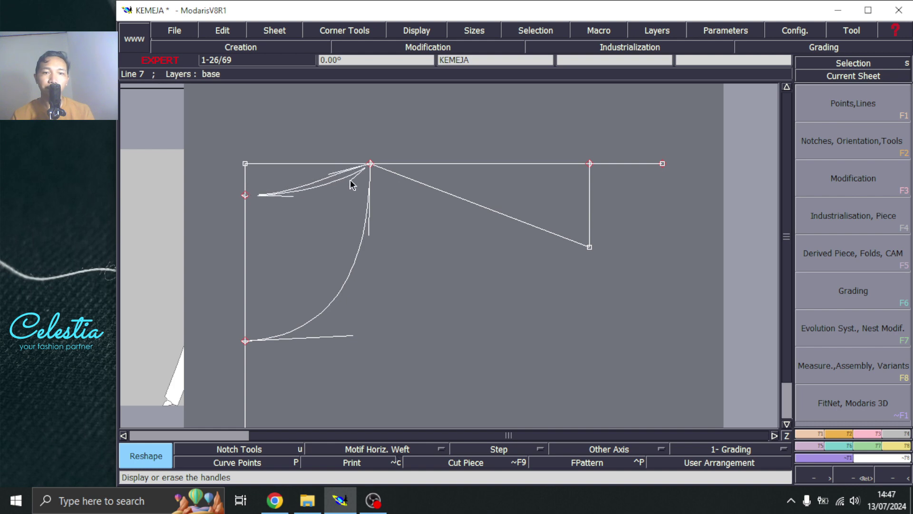
left_click(351, 180)
left_click(289, 197)
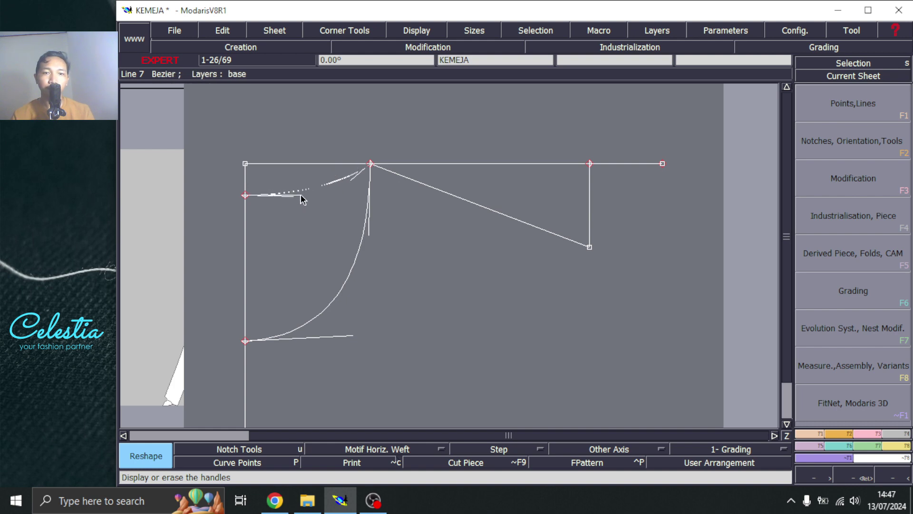
left_click(300, 195)
key("h")
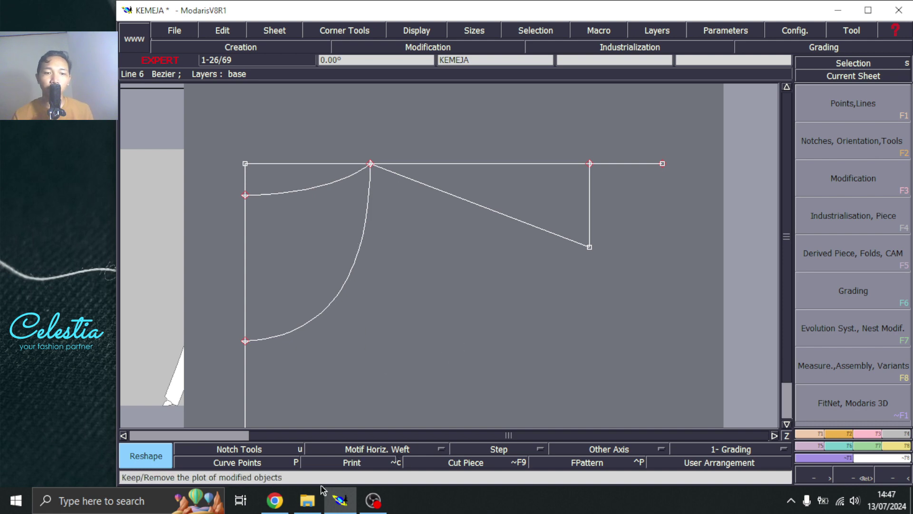
left_click(275, 503)
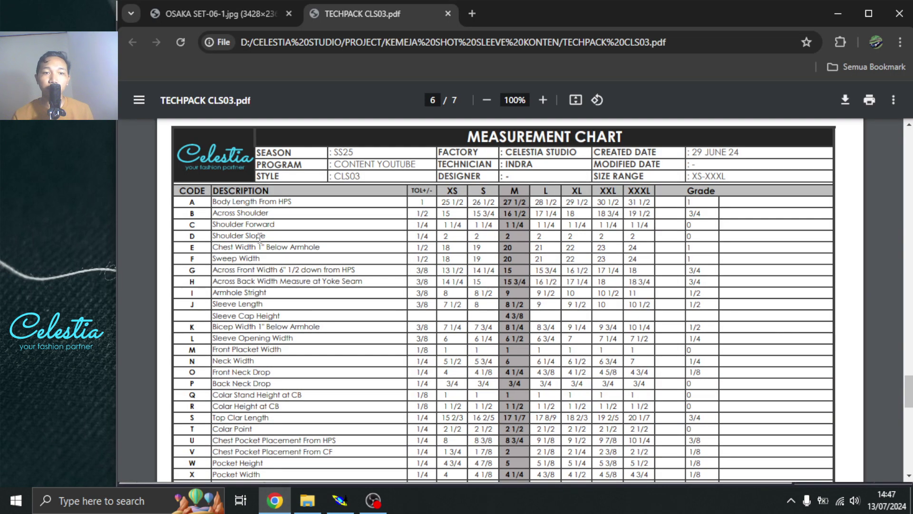
- Check the Shoulder Forward row and the How to Measure diagrams, then minimise the PDF
left_click_drag(247, 224, 271, 225)
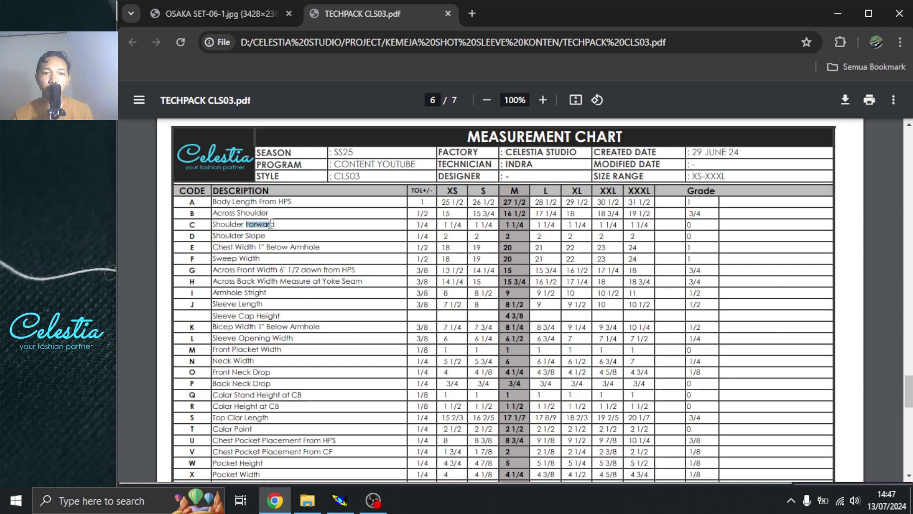
left_click(337, 225)
scroll(403, 243, "up", 3)
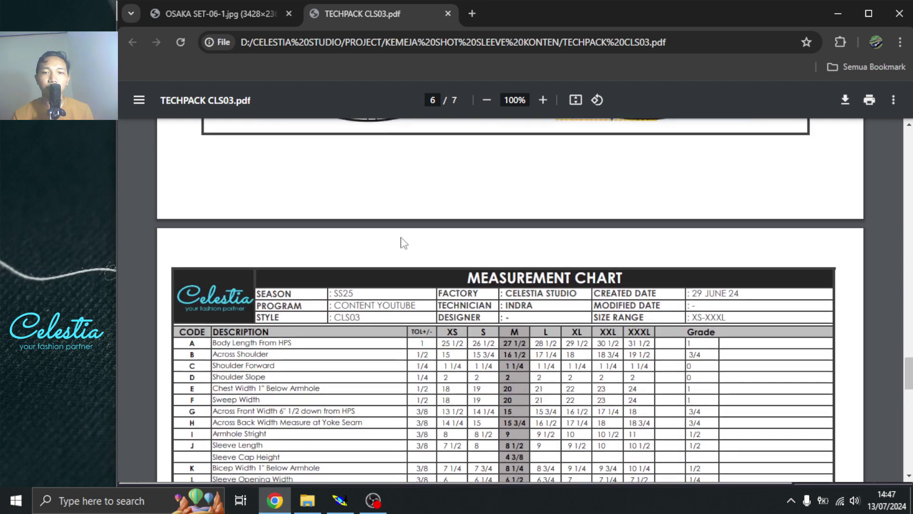
scroll(403, 243, "up", 20)
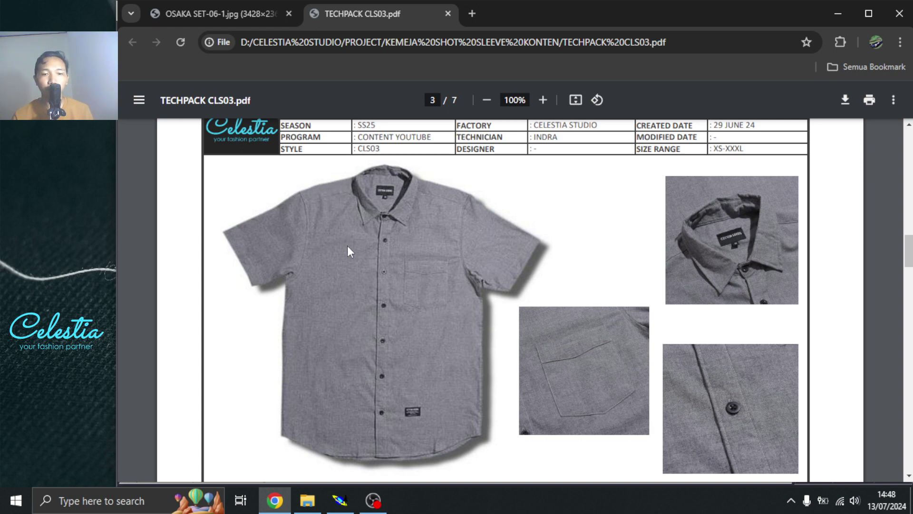
scroll(351, 242, "down", 15)
scroll(398, 318, "down", 6)
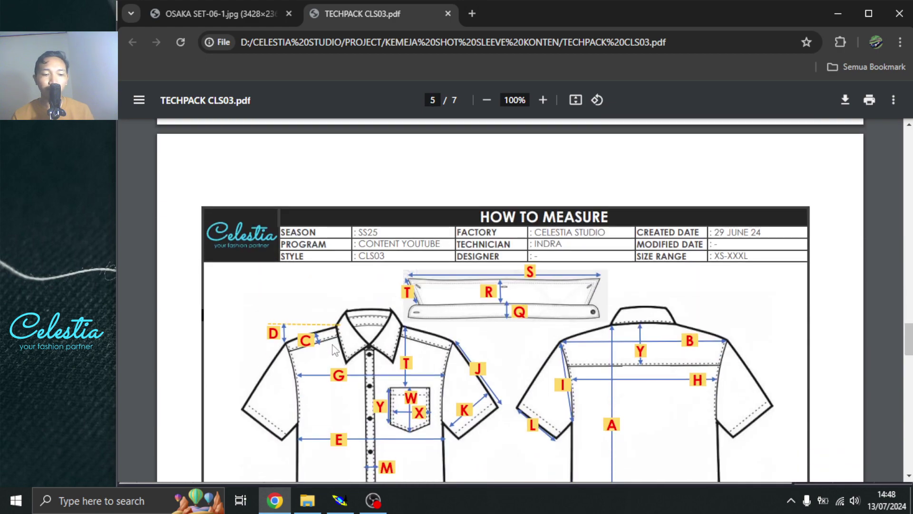
scroll(332, 347, "up", 3, "ctrl")
scroll(292, 314, "down", 2)
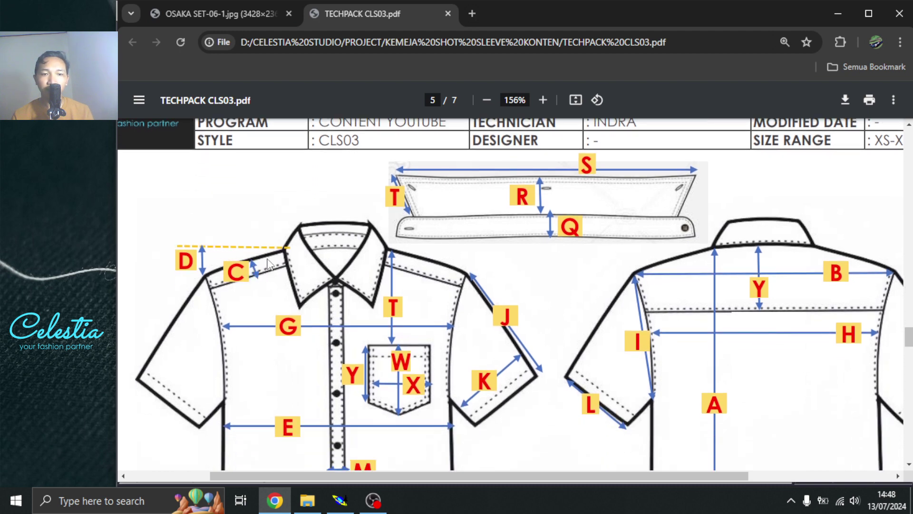
scroll(351, 324, "down", 15)
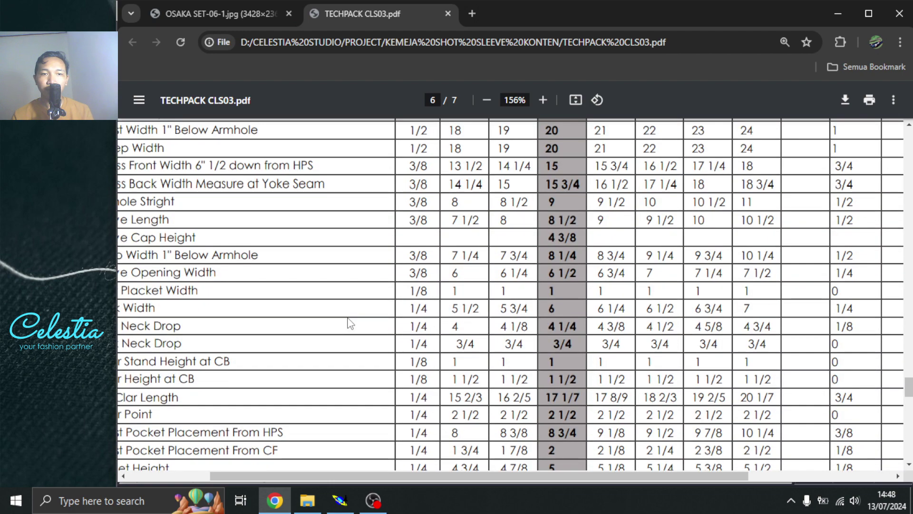
scroll(350, 323, "up", 2)
scroll(443, 383, "down", 2, "ctrl")
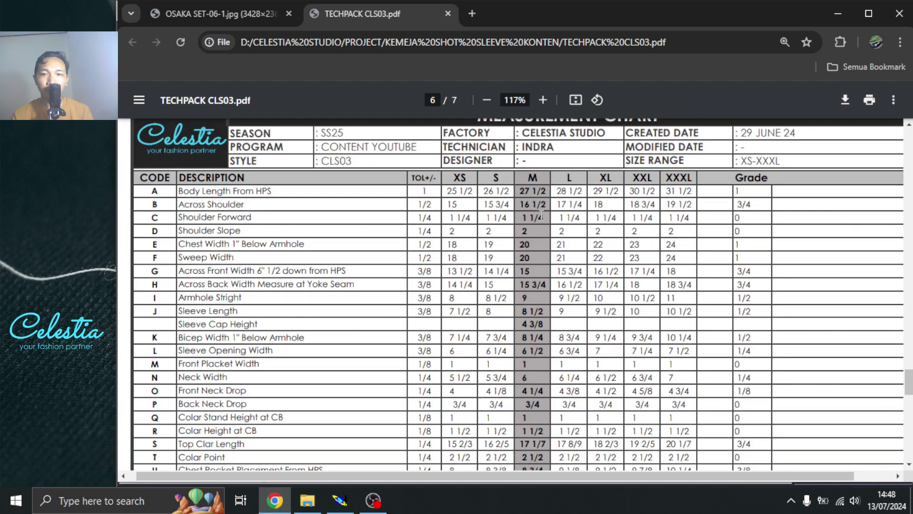
left_click(836, 13)
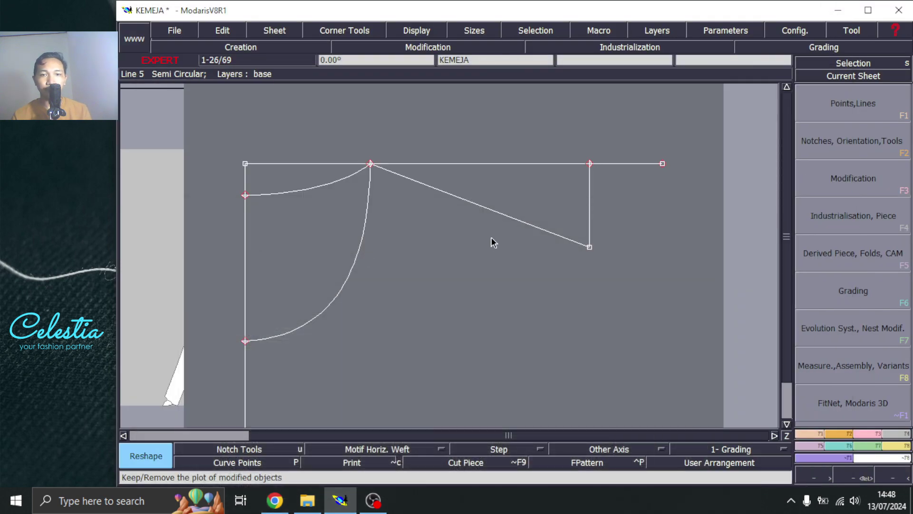
- Offset the slanted shoulder line by 1¼ in and fit the new line's left end onto the curve
key("s")
left_click(460, 202)
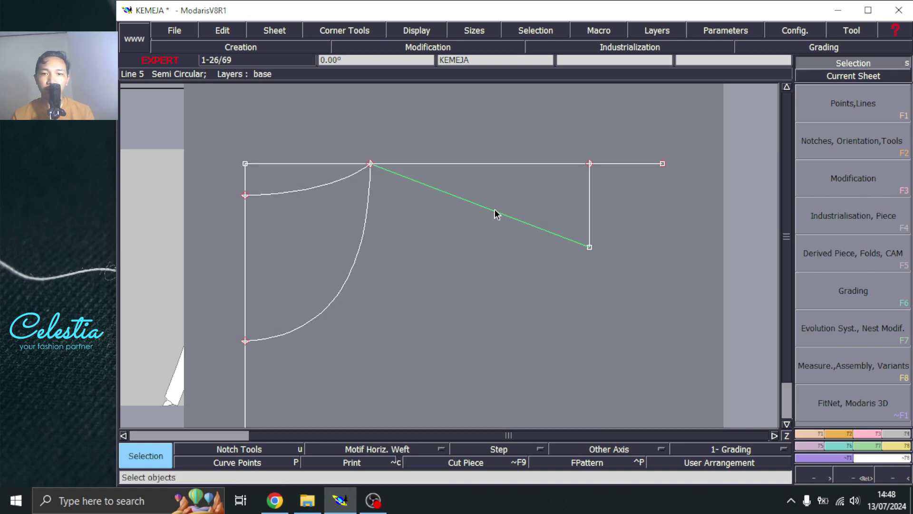
left_click(494, 234)
key("p")
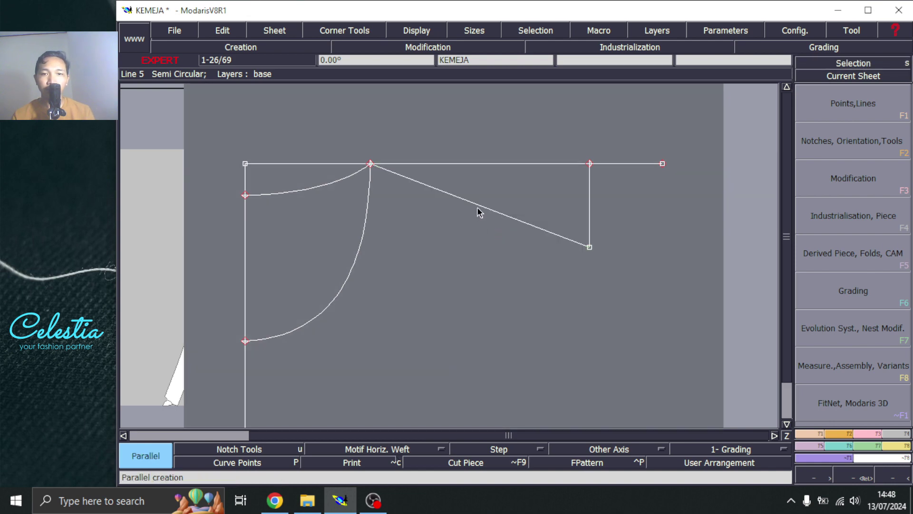
left_click(478, 208)
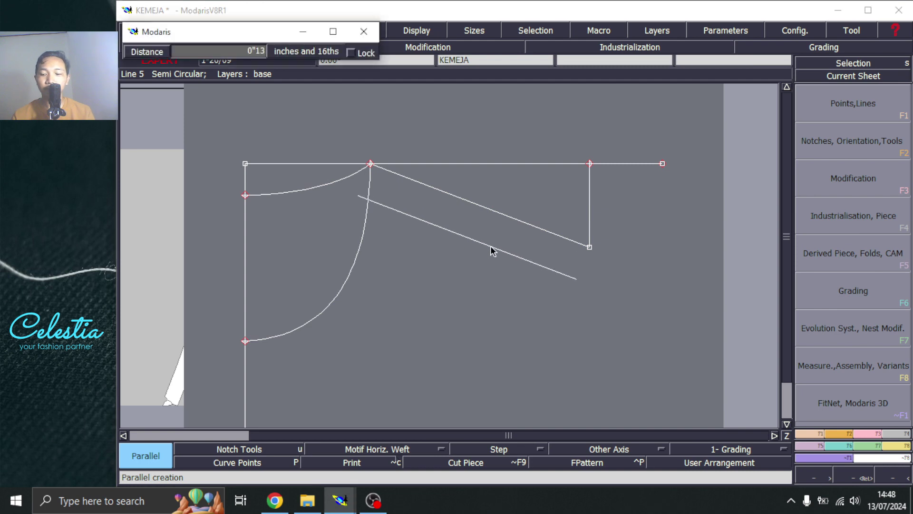
type("1")
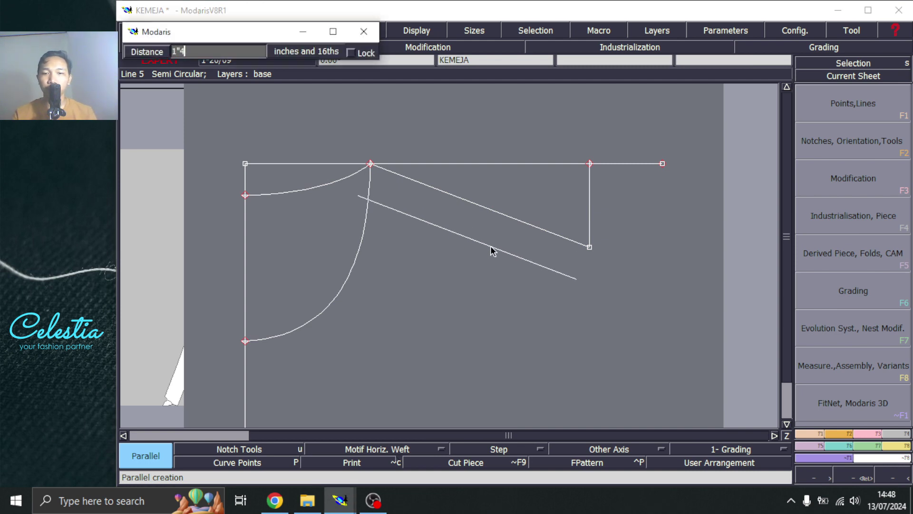
type("\"4")
key("Return")
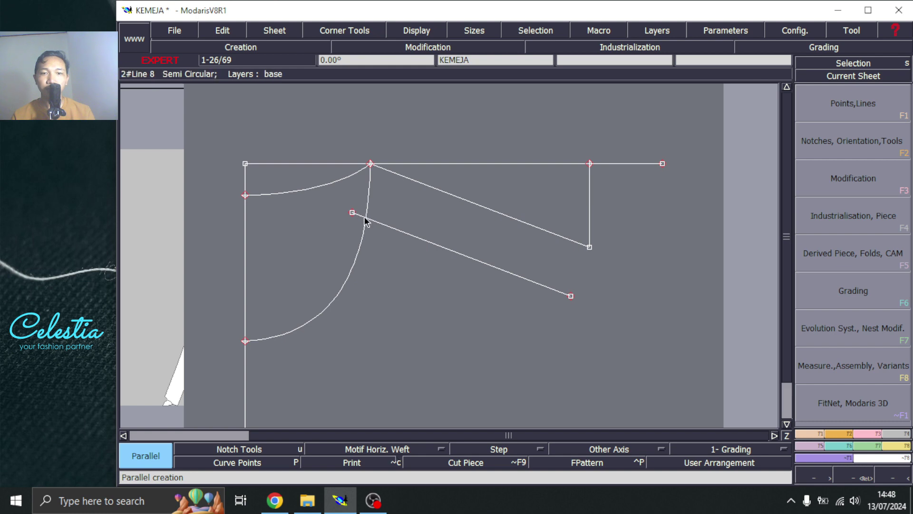
key("F3")
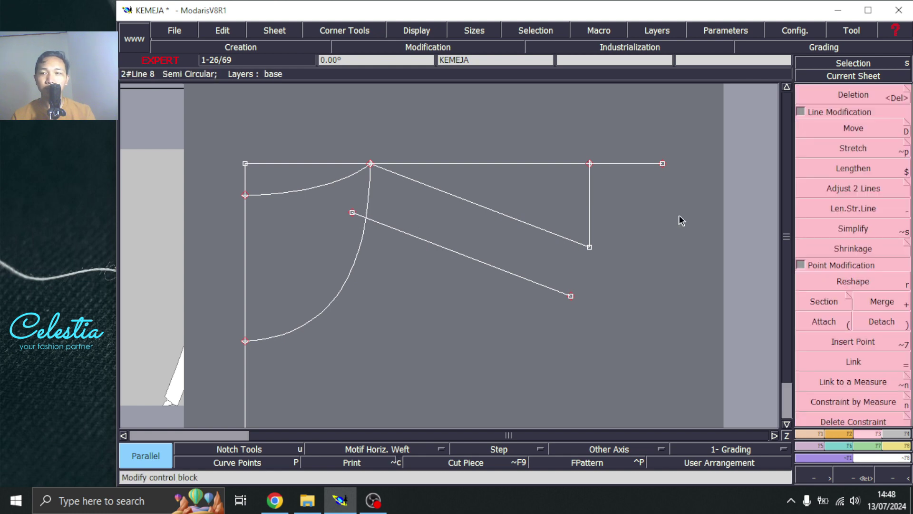
left_click(844, 190)
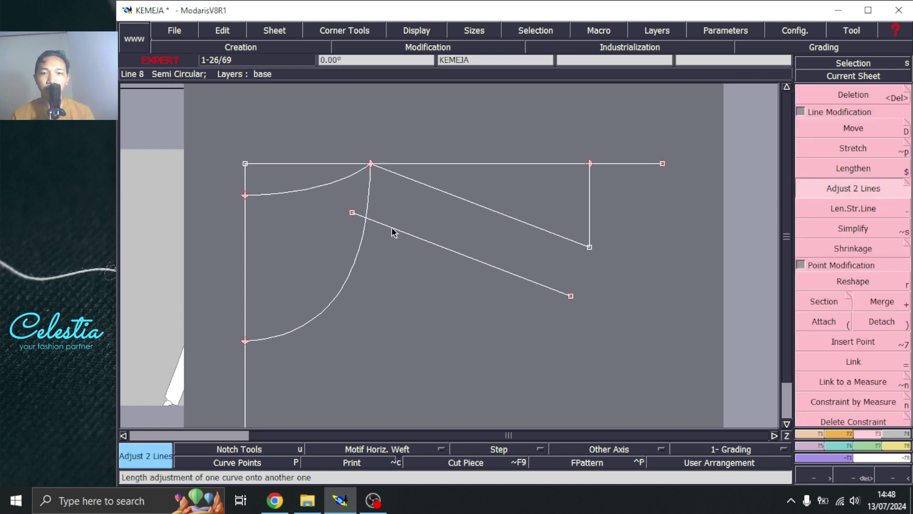
left_click(369, 207)
- Add a -2 in parallel of the lower slanted line and delete the deep lower neck curve
key("p")
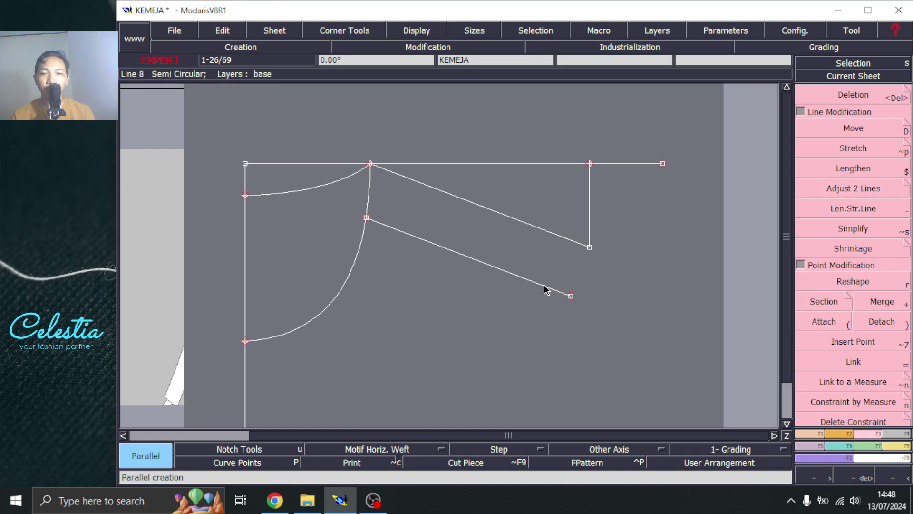
left_click(546, 290)
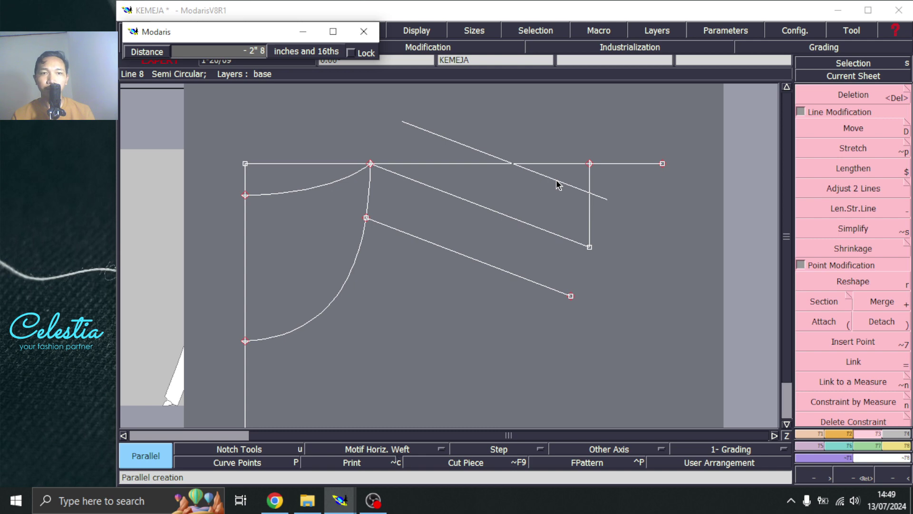
key("Down")
type("-")
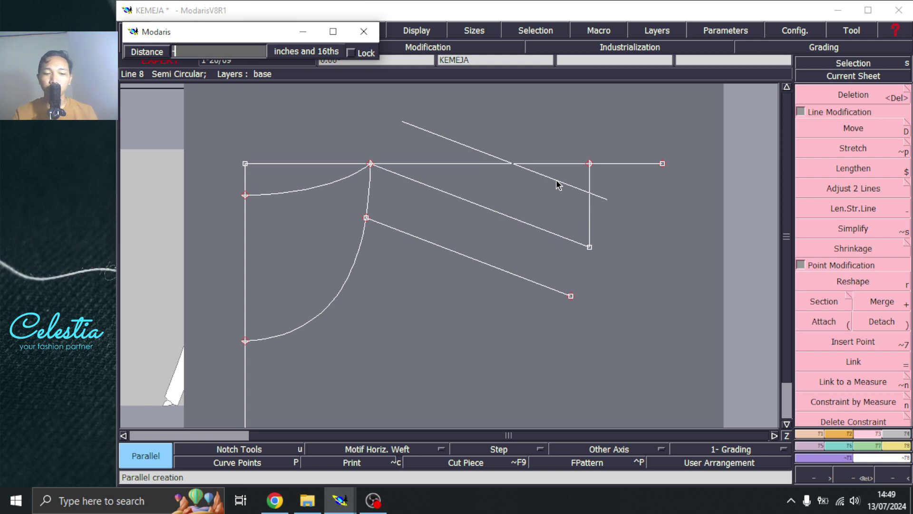
type("2\"8")
key("Return")
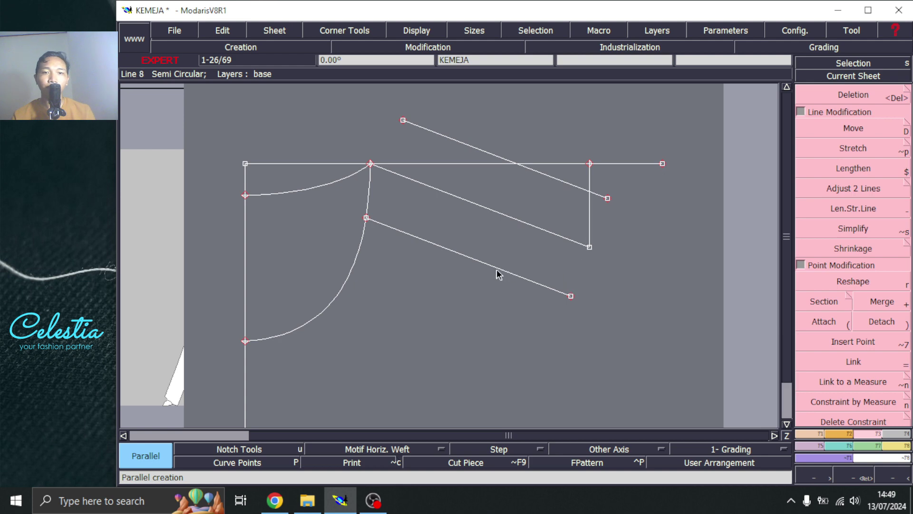
key("Delete")
left_click(338, 297)
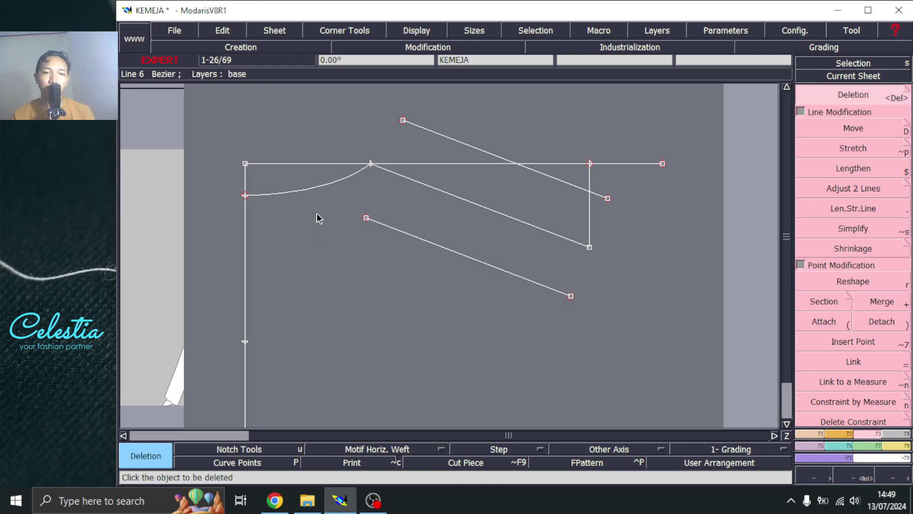
- Delete the old neckline curve and draw Bezier curves from both notches to the parallel lines' left ends
left_click(307, 193)
key("b")
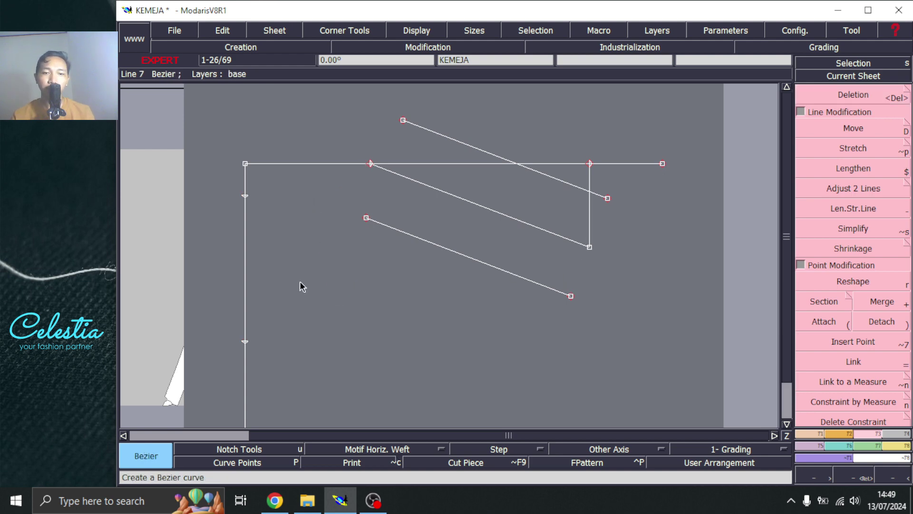
left_click(245, 341)
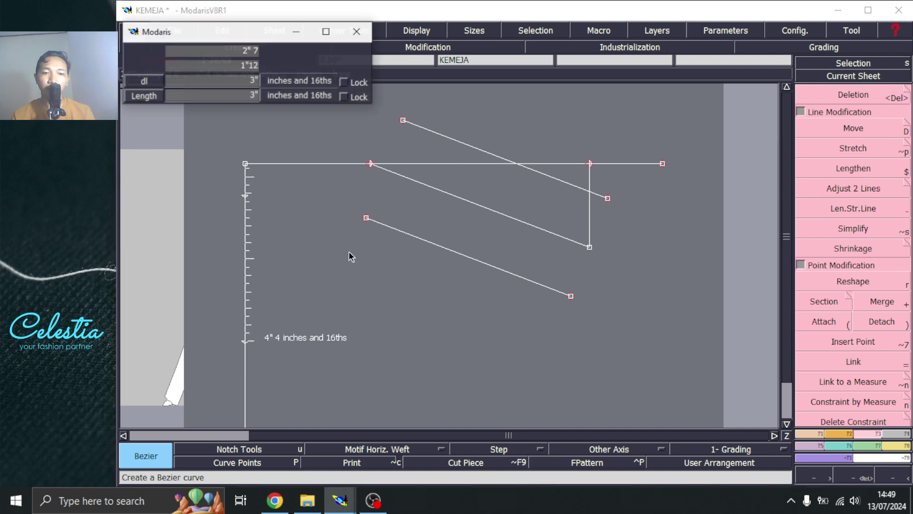
left_click(365, 220)
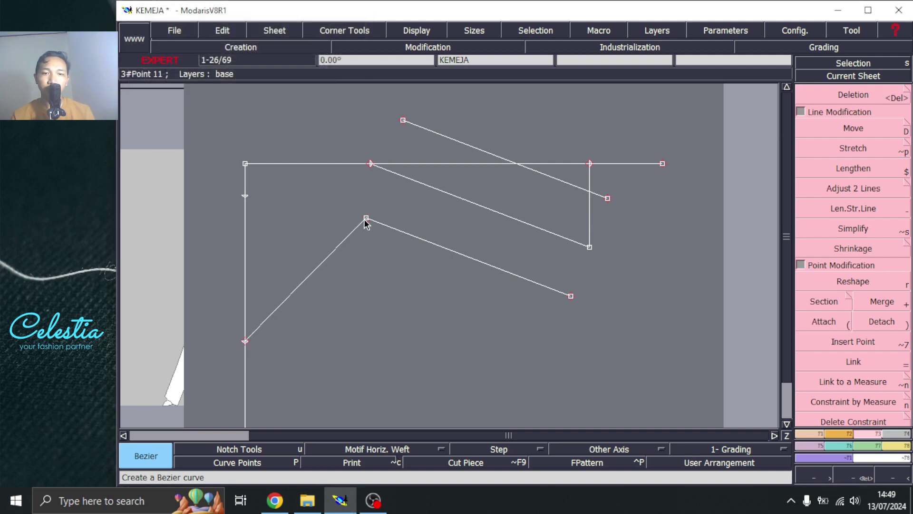
left_click(245, 197)
left_click(371, 164)
left_click(402, 121)
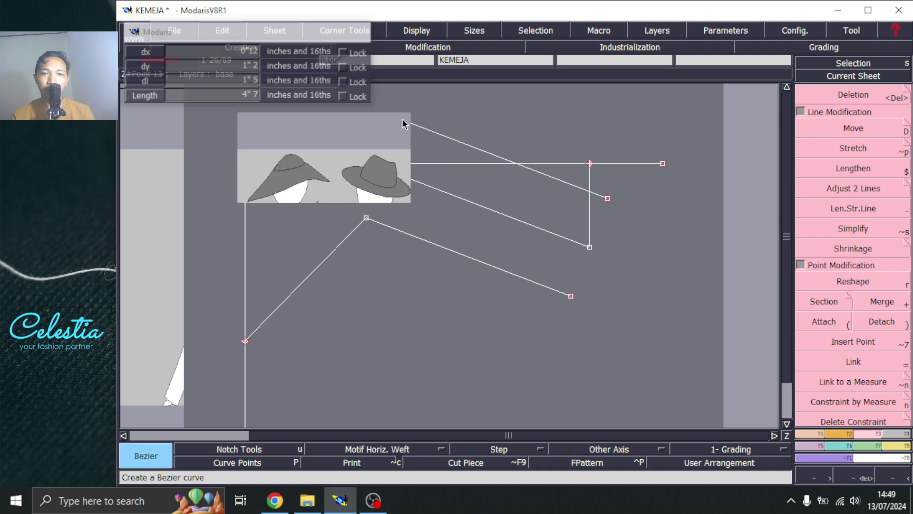
- Reshape both new curves into smooth arcs and select the lower slanted line
key("r")
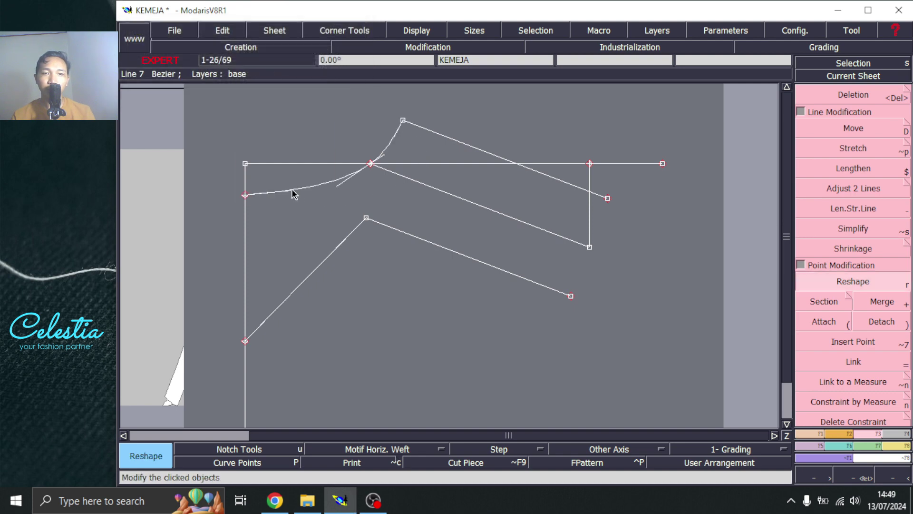
left_click(296, 190)
left_click(344, 189)
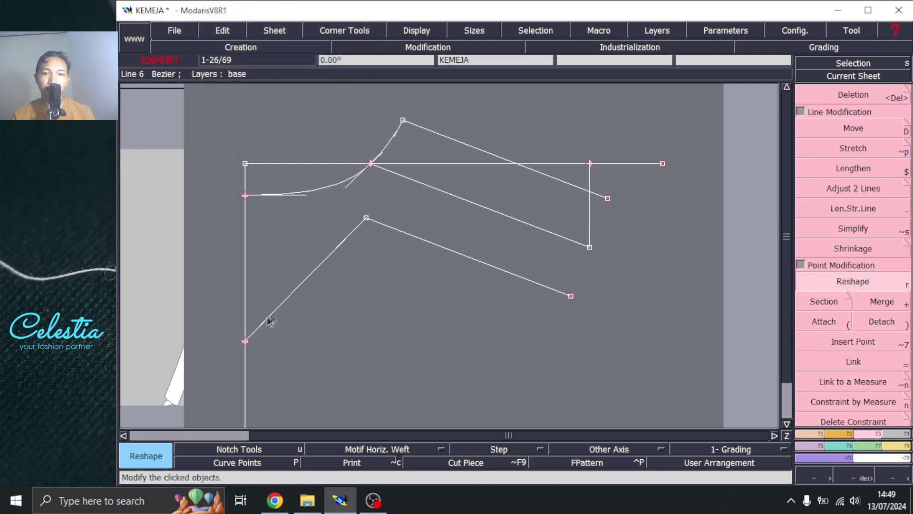
left_click(254, 331)
left_click(356, 280)
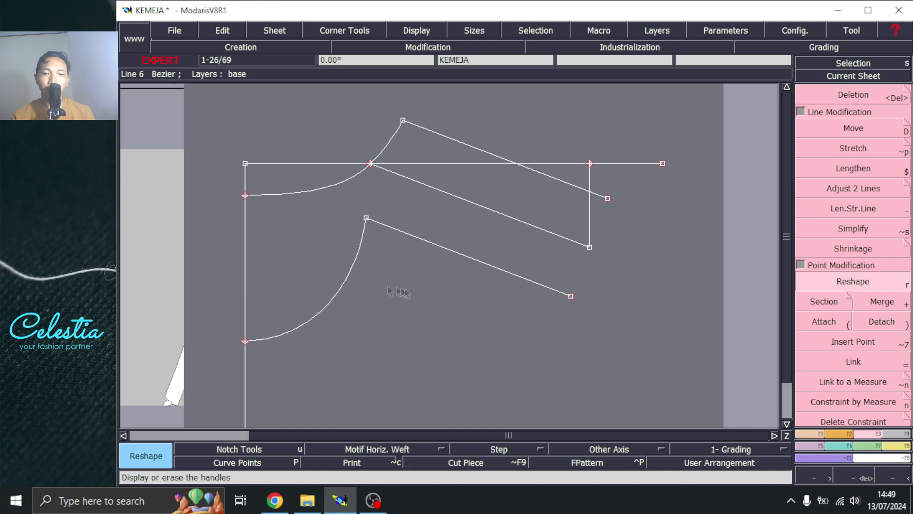
key("s")
left_click(419, 237)
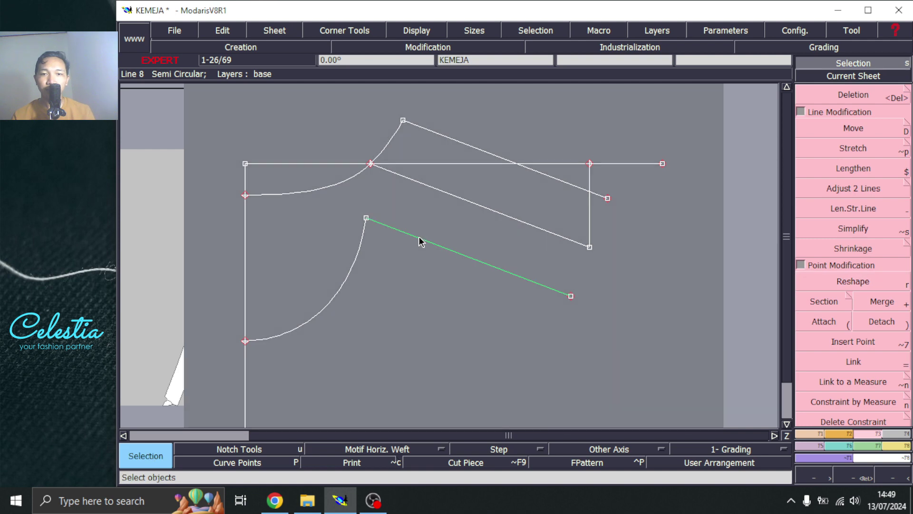
- Measure both slanted lines' lengths, then delete the two length measures
left_click(465, 145)
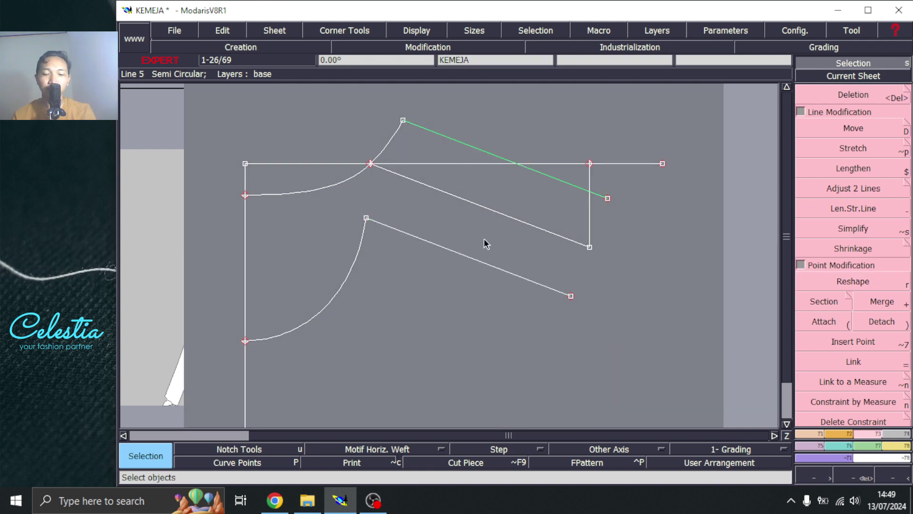
key("l")
left_click(489, 269)
left_click(500, 313)
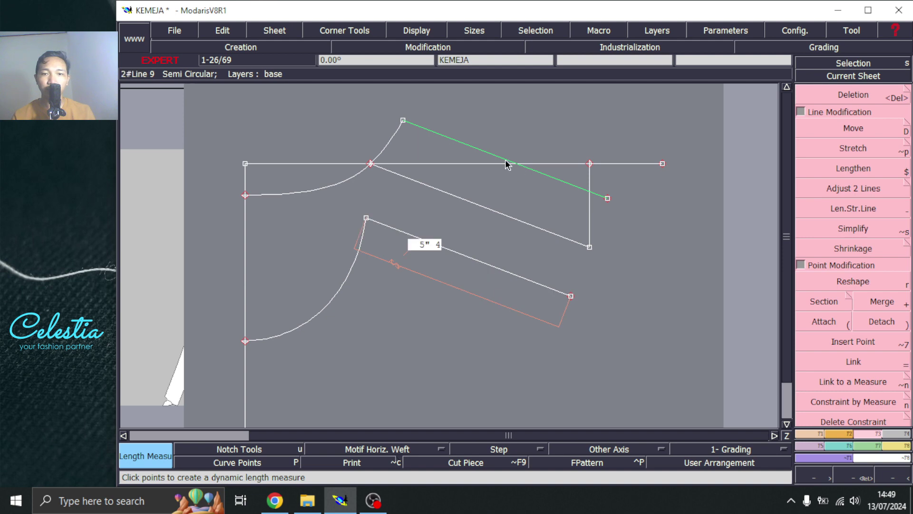
left_click(481, 157)
left_click(520, 119)
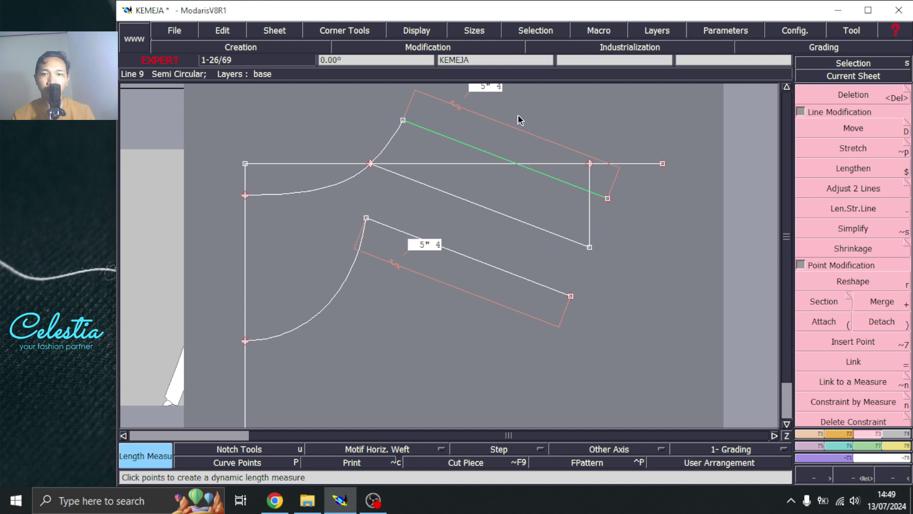
key("Home")
key("Return")
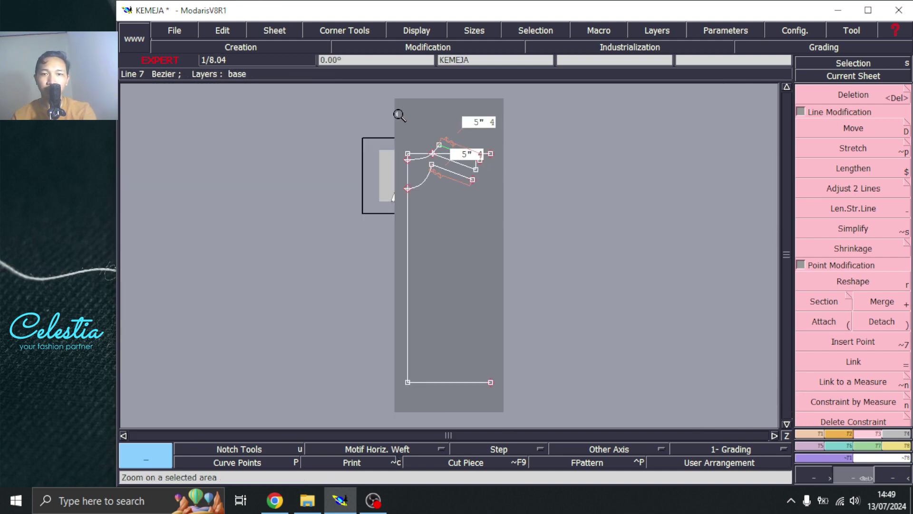
left_click_drag(398, 115, 514, 215)
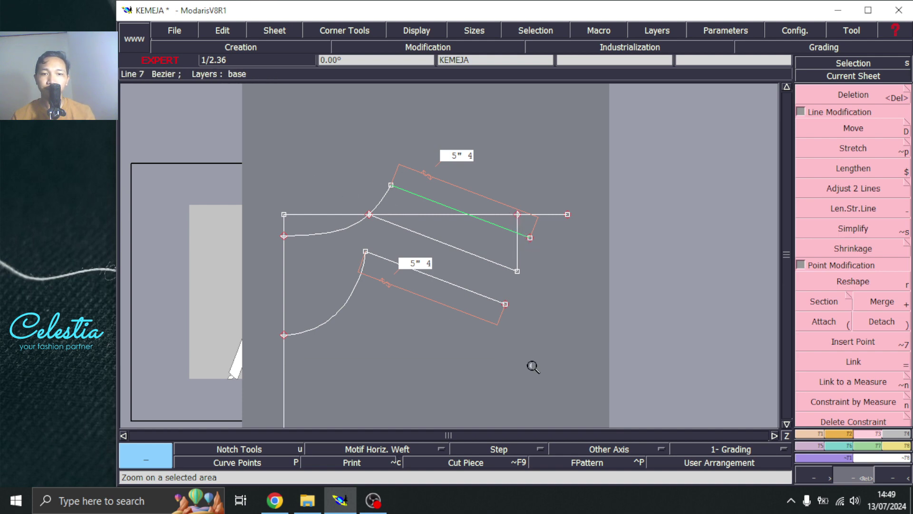
left_click_drag(533, 366, 587, 387)
key("Delete")
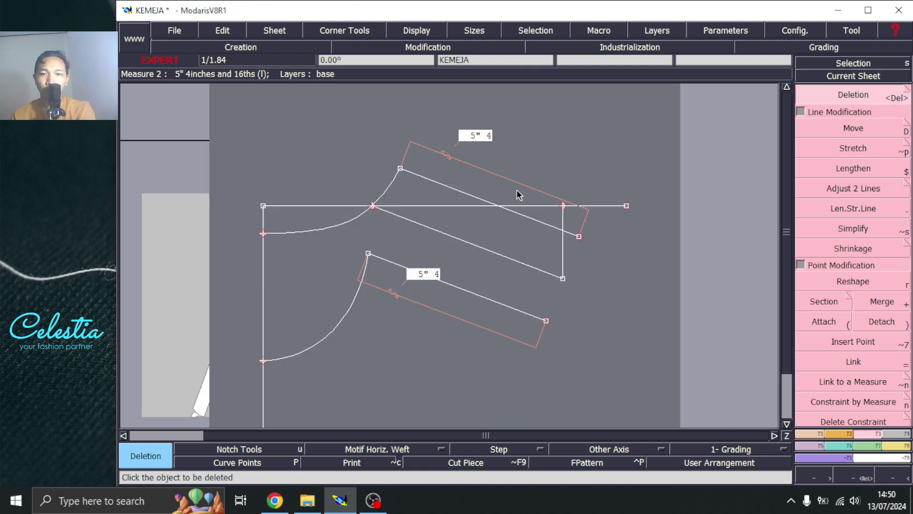
left_click(518, 187)
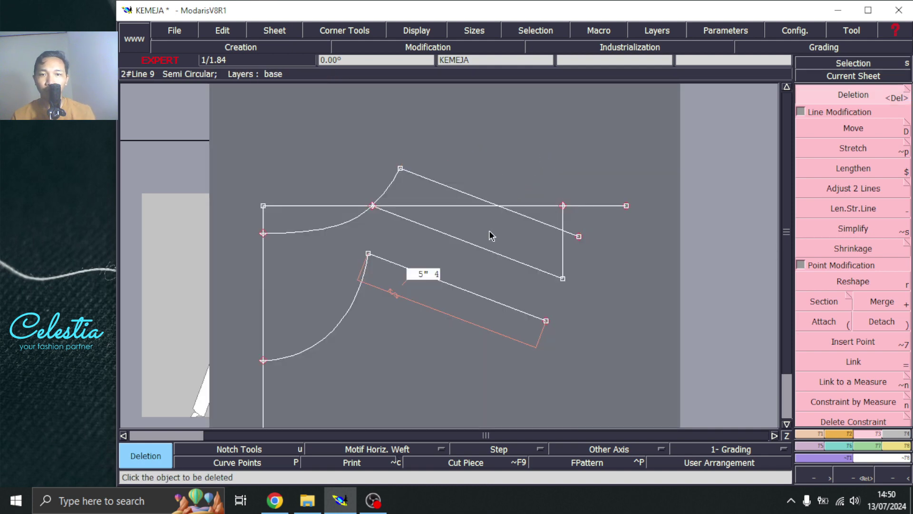
left_click(457, 316)
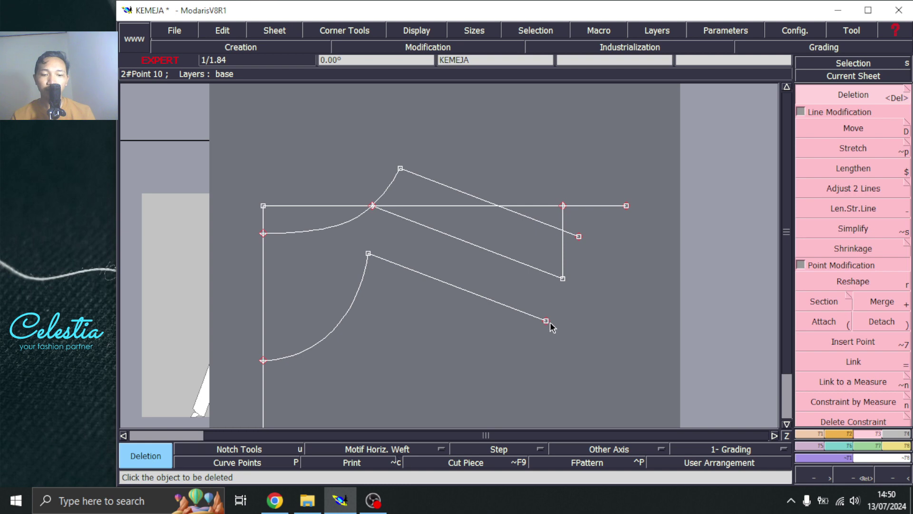
- Reshape the lower slanted line's end point by dx 0, dy -0" 3 and check its length
key("r")
left_click(546, 322)
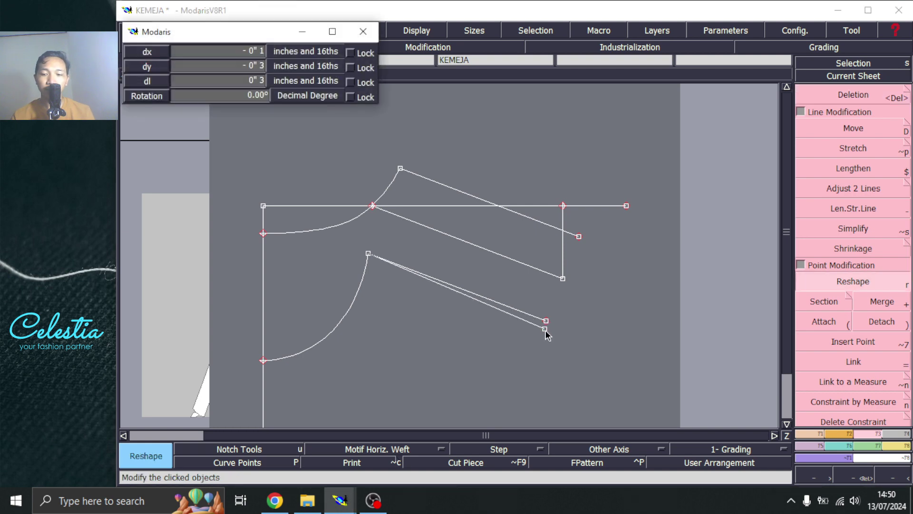
type("0")
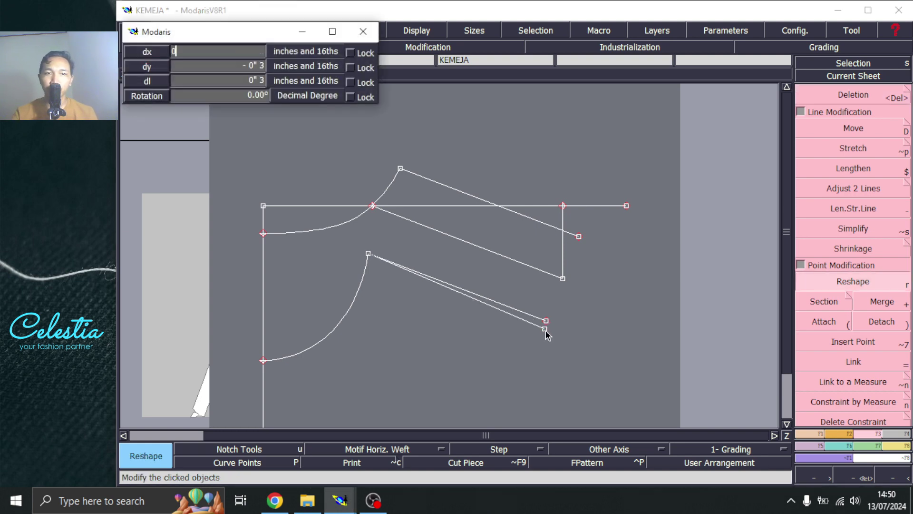
key("Tab")
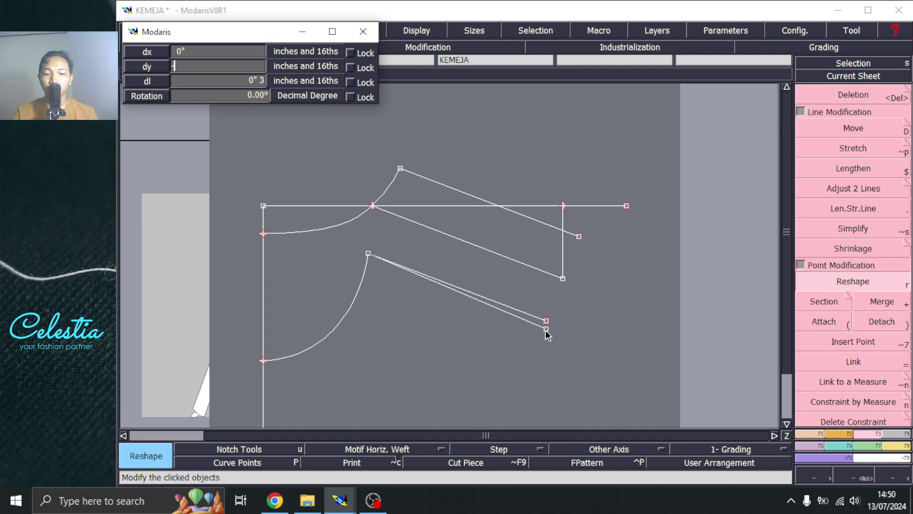
type("-3")
key("Return")
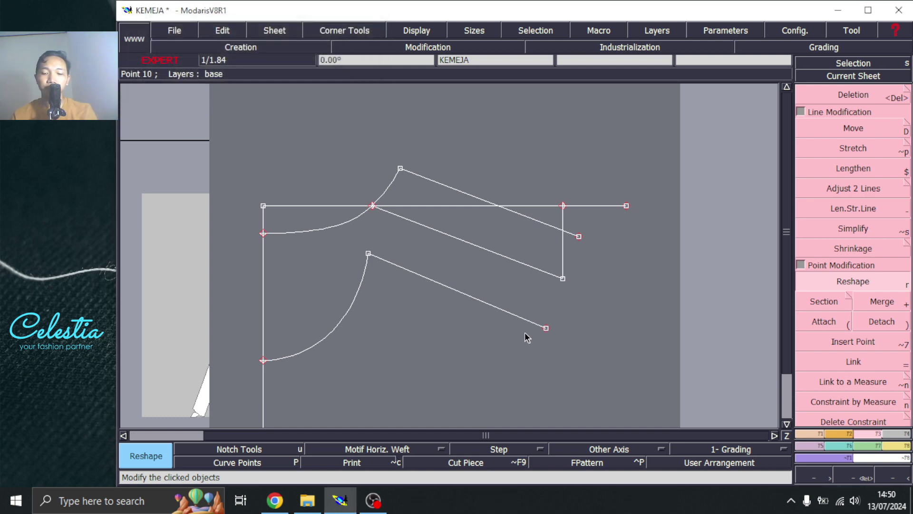
key("l")
left_click(499, 350)
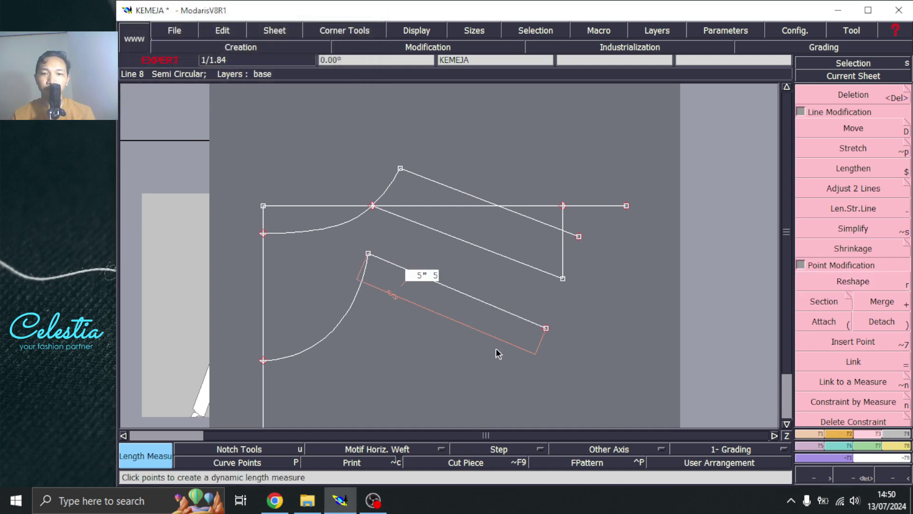
key("ctrl+z")
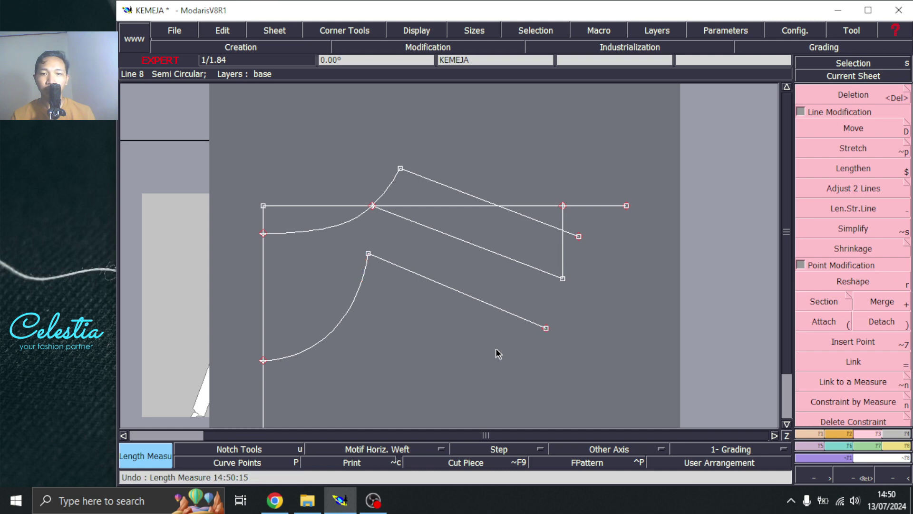
- Lengthen the upper slanted line to 5" 5 by reshaping its end point, then delete its measure
left_click(569, 233)
left_click(554, 146)
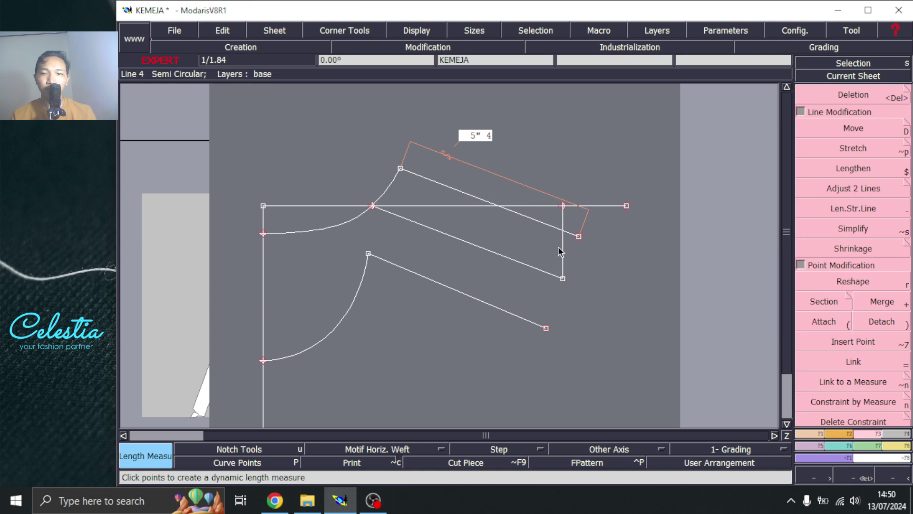
key("r")
left_click(581, 236)
key("Down")
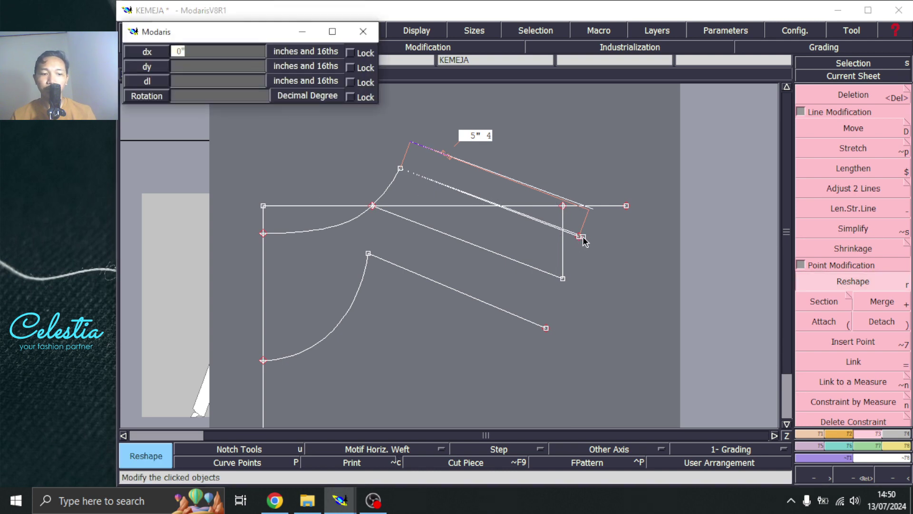
key("Down")
key("Return")
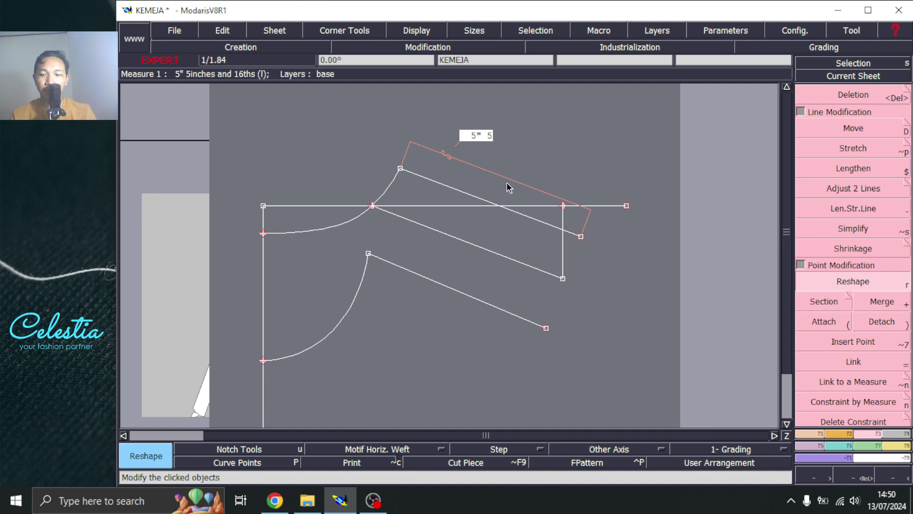
key("Delete")
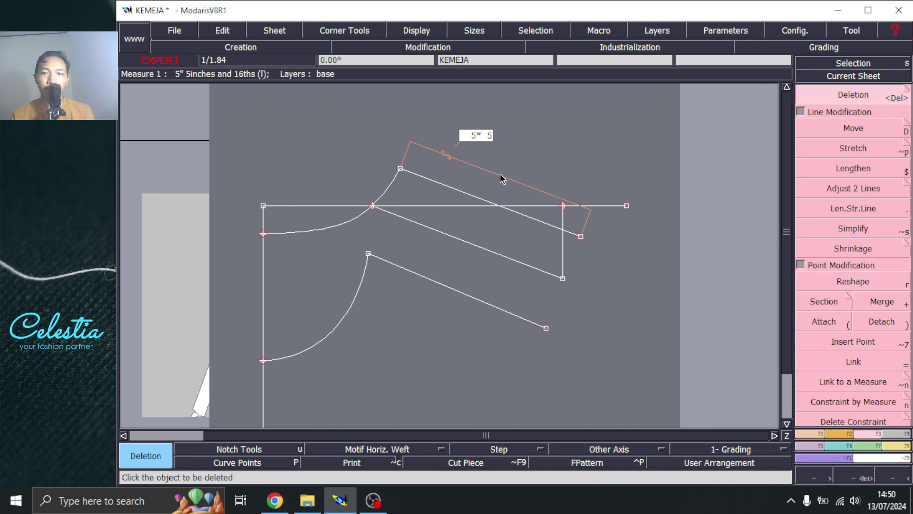
left_click(502, 177)
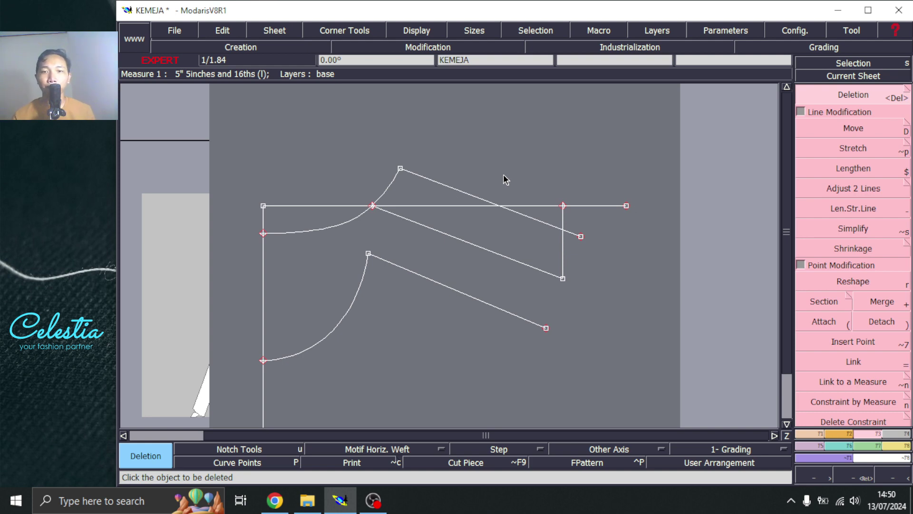
- Bring the tech pack PDF to the front
scroll(500, 177, "down", 3)
scroll(485, 240, "up", 2)
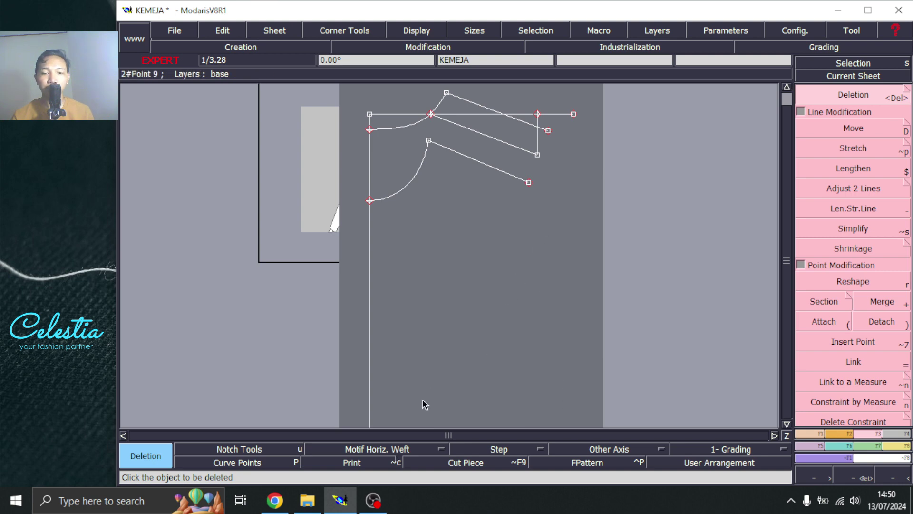
left_click(274, 500)
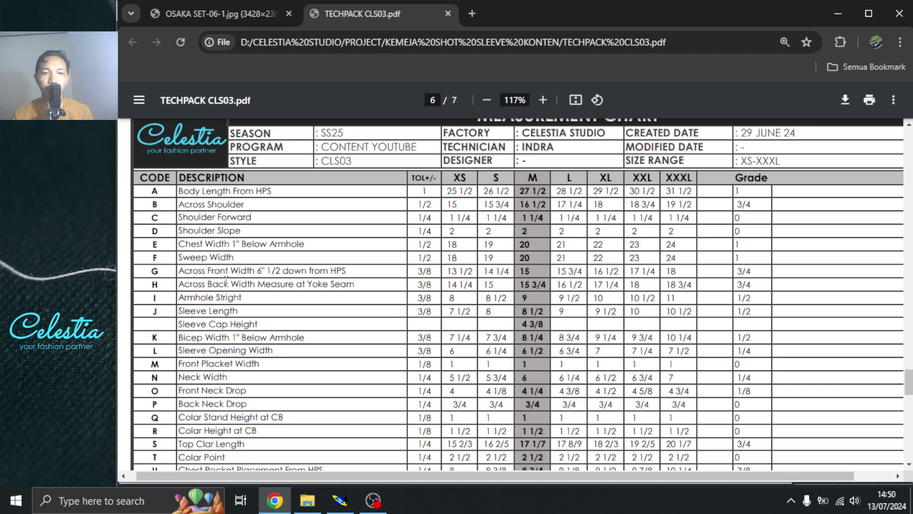
- Highlight the Armhole Stright row in the measurement chart and recheck the diagram page
left_click_drag(190, 299, 242, 296)
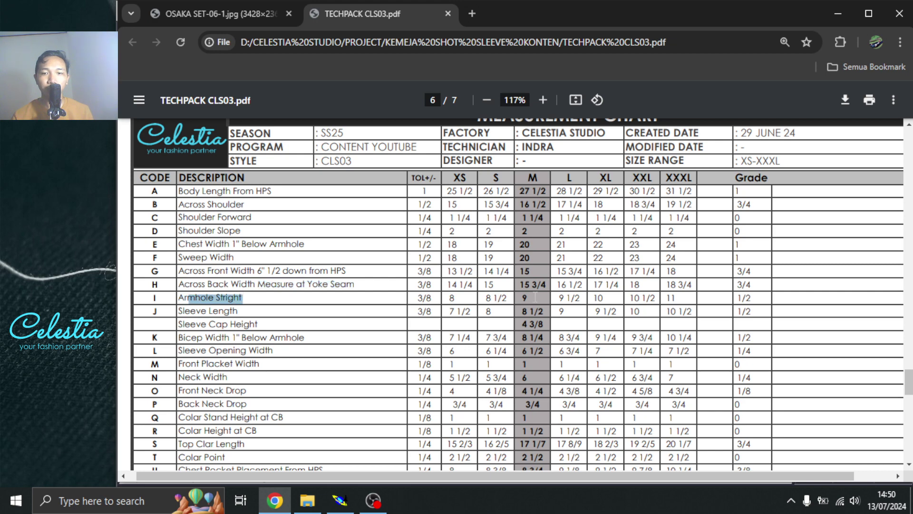
scroll(410, 315, "up", 10)
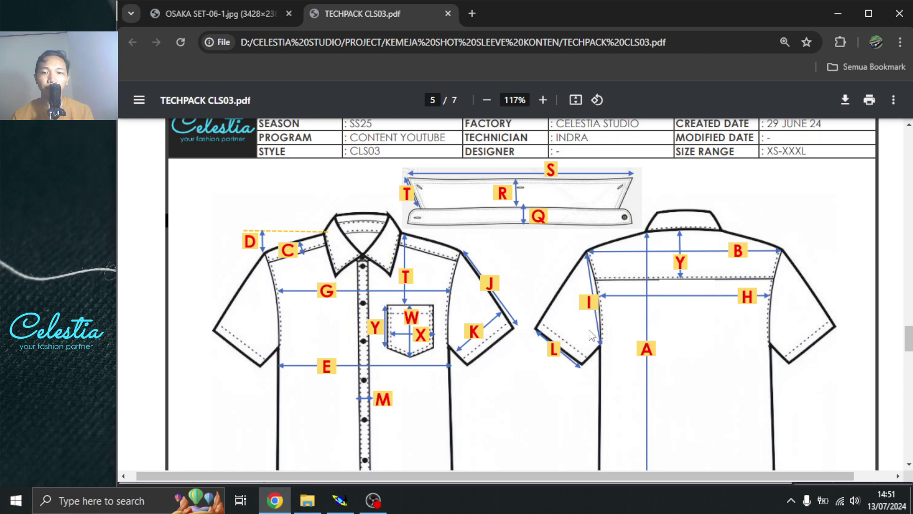
scroll(571, 331, "down", 10)
scroll(569, 328, "down", 1)
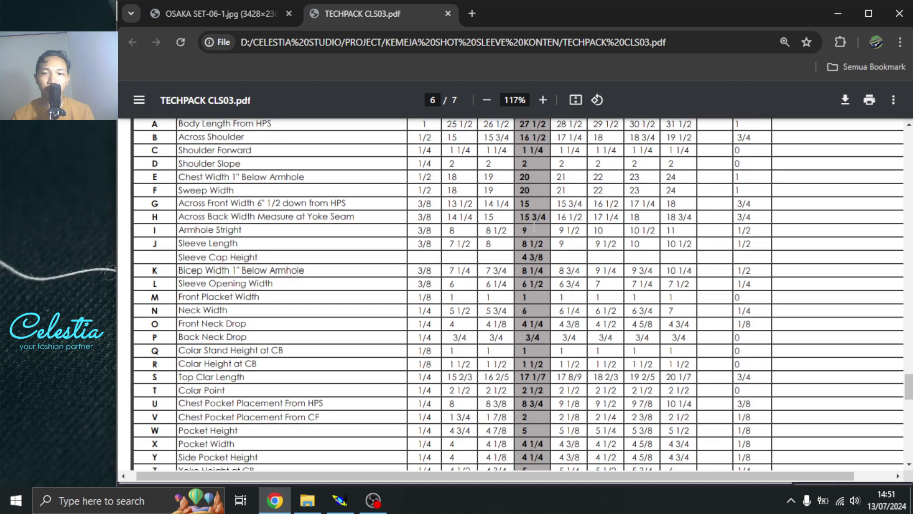
- Return to Modaris and zoom in on the front draft
left_click(340, 500)
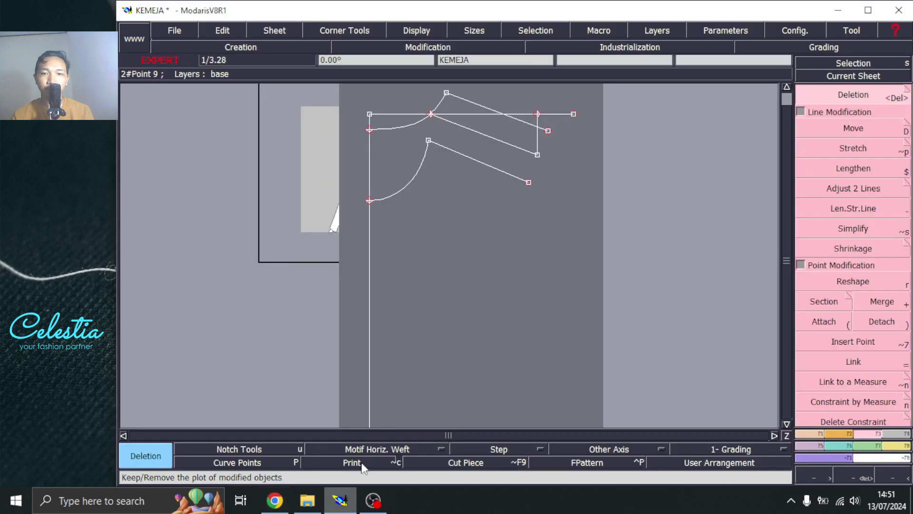
key("z")
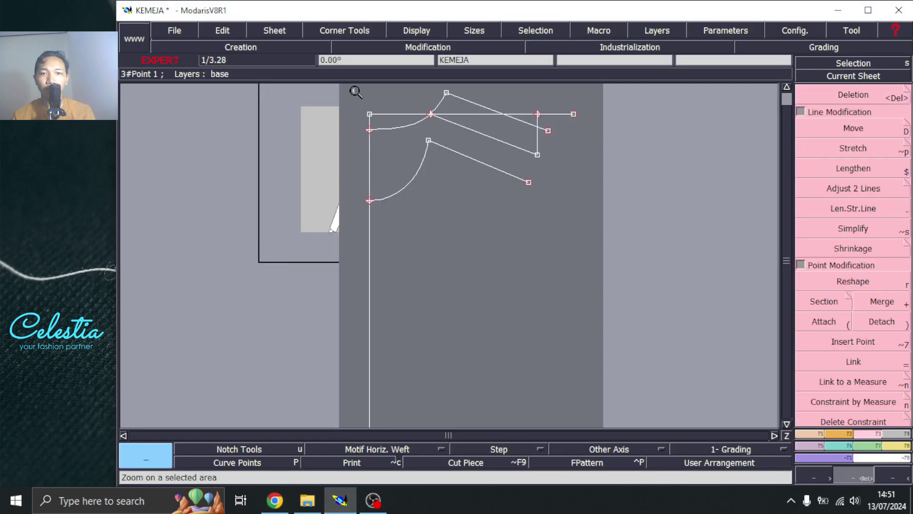
left_click_drag(354, 89, 642, 332)
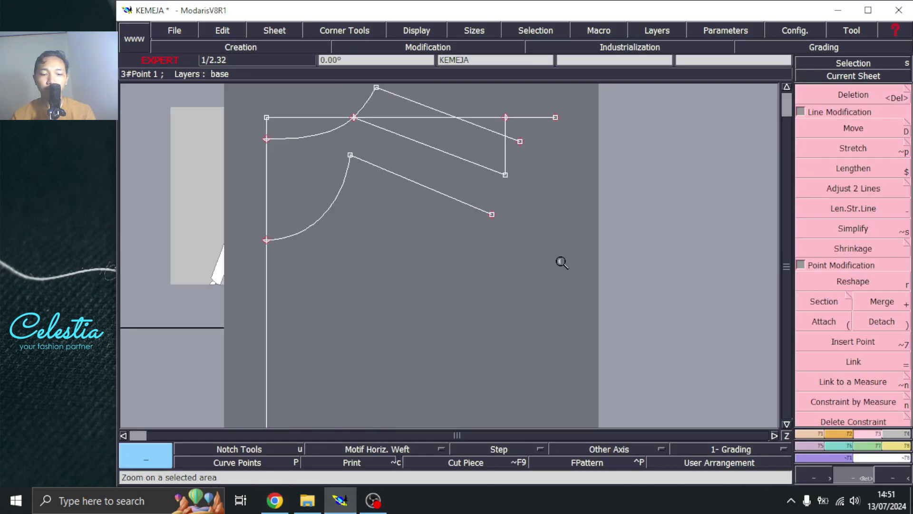
- Draw a line parallel to the top horizontal line, 11" below it
key("p")
left_click(532, 121)
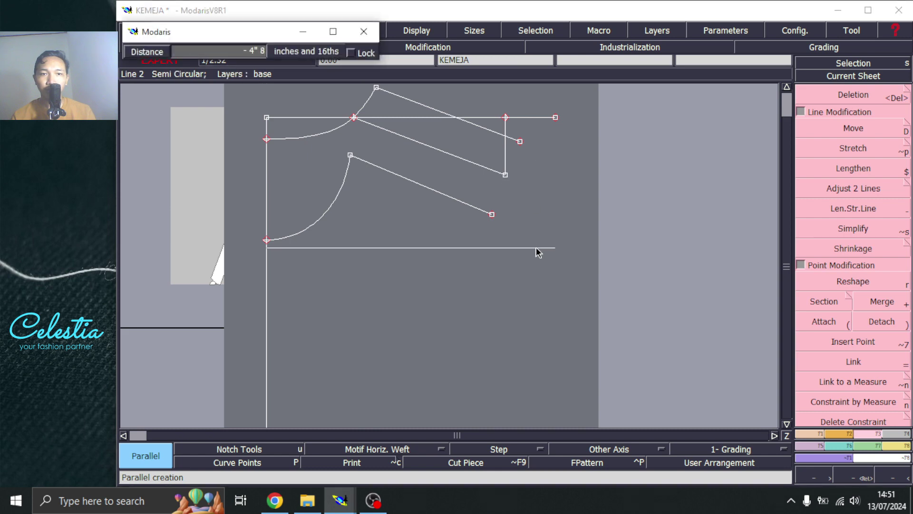
left_click(538, 251)
key("ctrl+z")
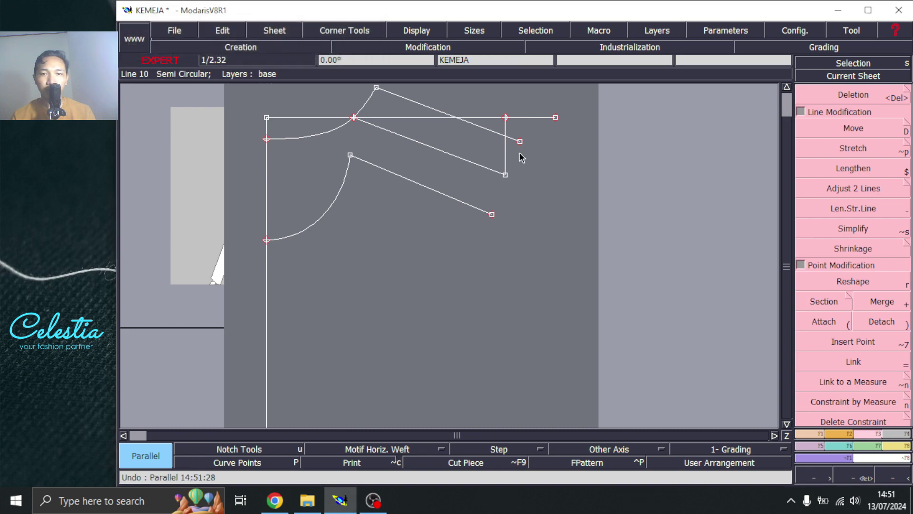
left_click(533, 120)
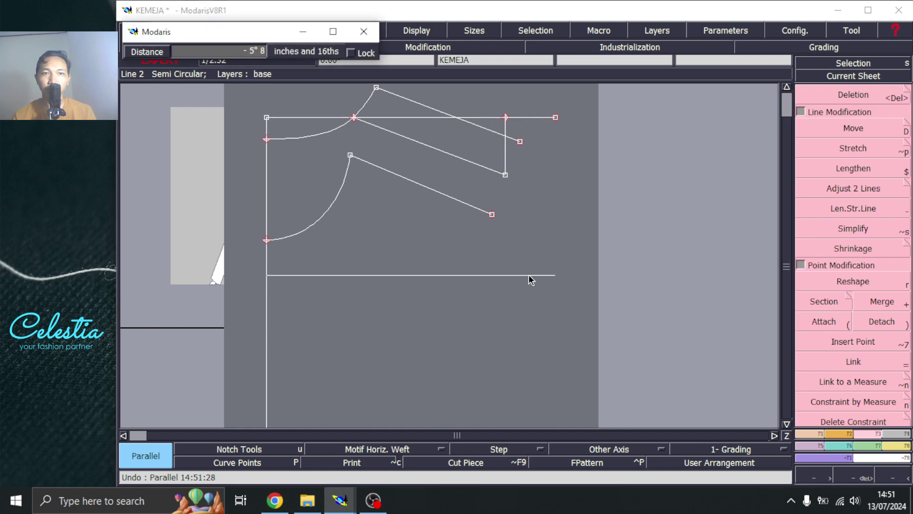
type("-11")
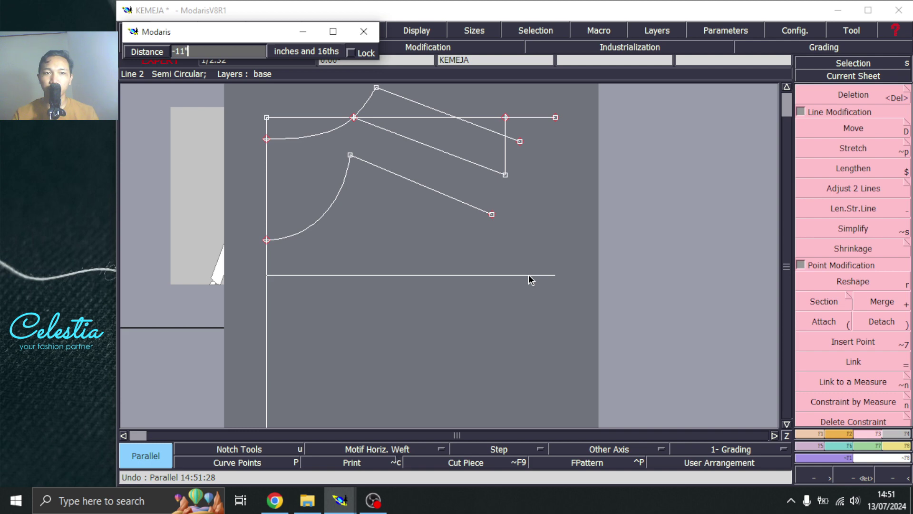
key("Return")
- Zoom to frame the whole front draft
key("Home")
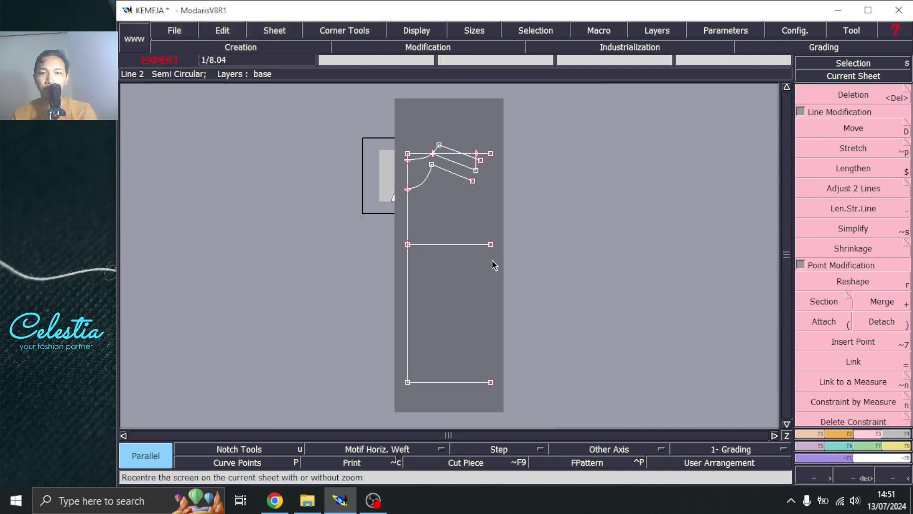
key("F9")
left_click_drag(401, 129, 512, 283)
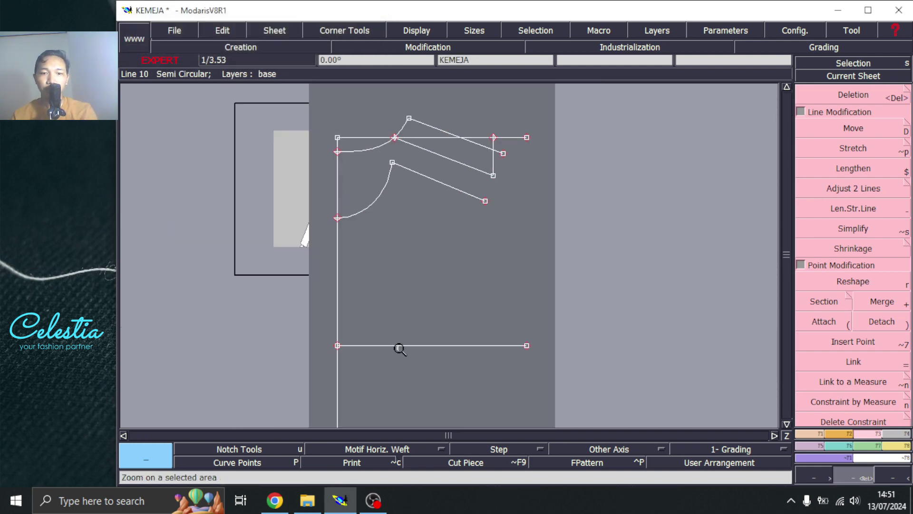
key("s")
key("F9")
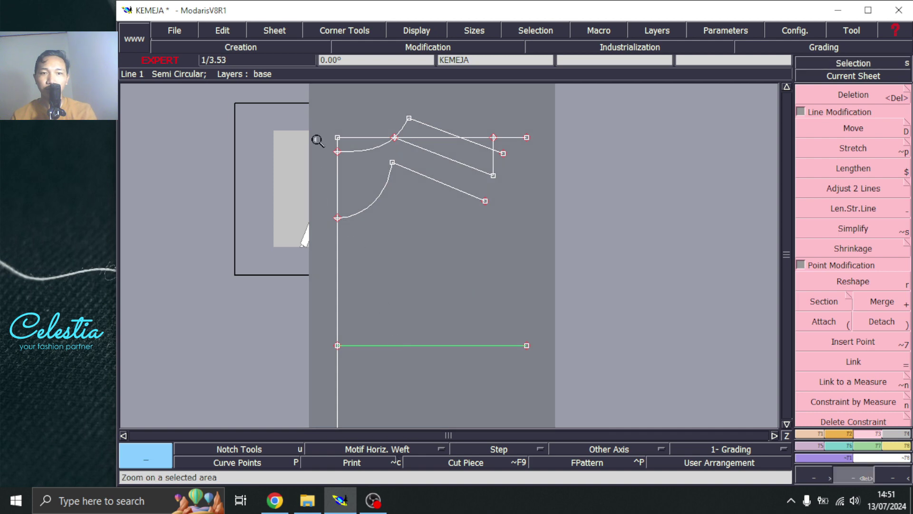
left_click_drag(333, 95, 564, 381)
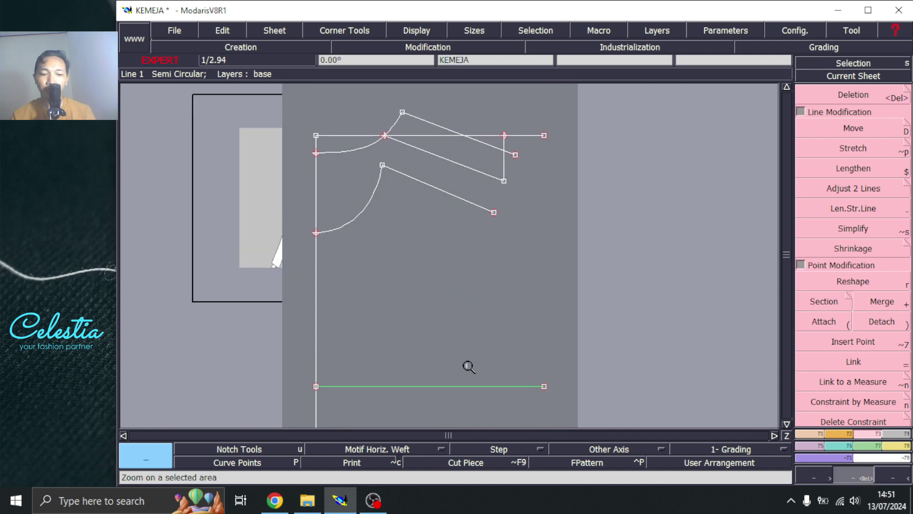
- Draw a side line up from the new horizontal line's right end
key("s")
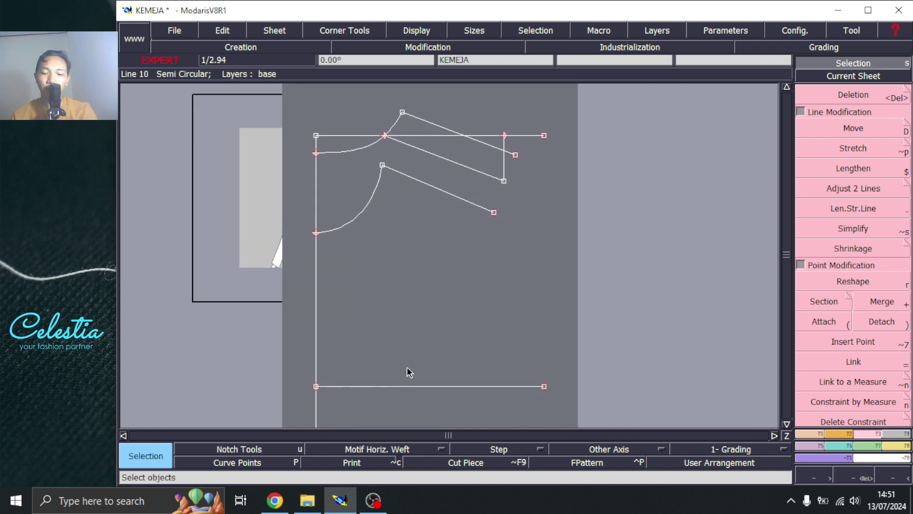
key("l")
left_click(401, 386)
left_click(395, 327)
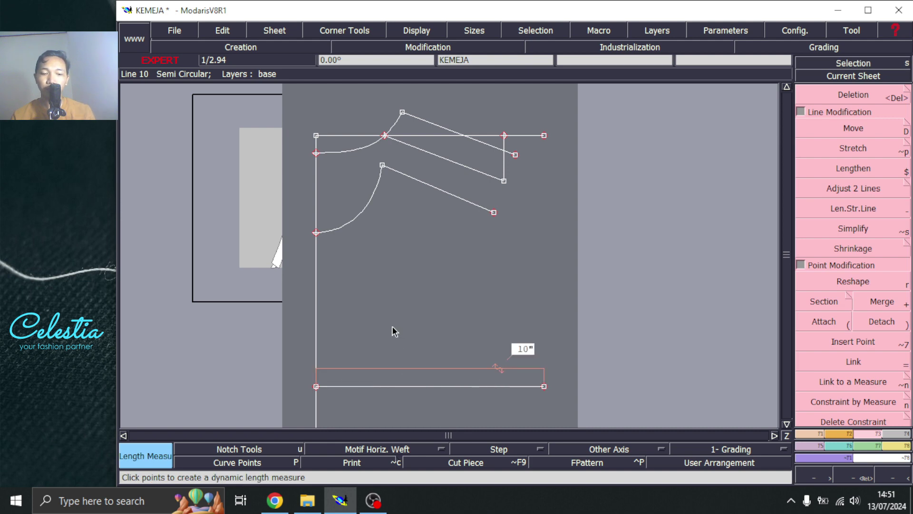
key("ctrl+z")
key("2")
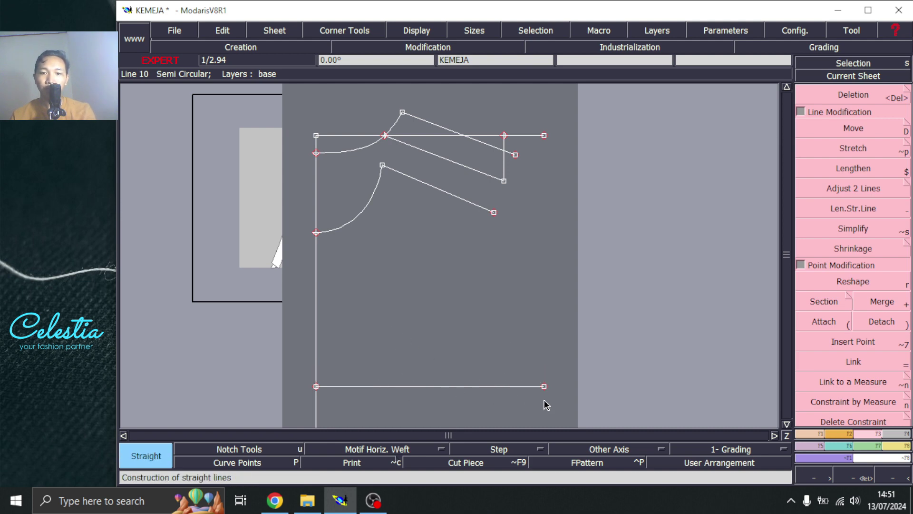
left_click(544, 386)
left_click(504, 181)
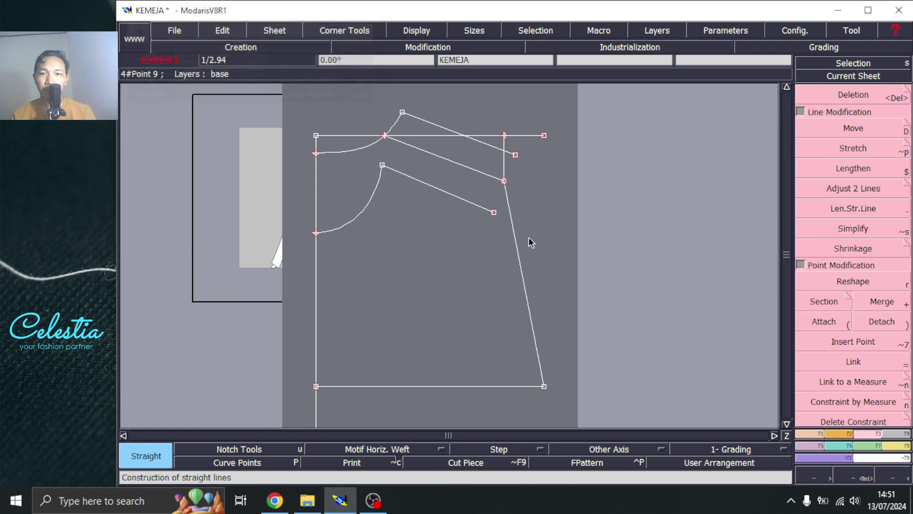
- Measure the side line and move the hem line by ShiftX 0, ShiftY 0.3 so it reads 9"
key("l")
left_click(515, 248)
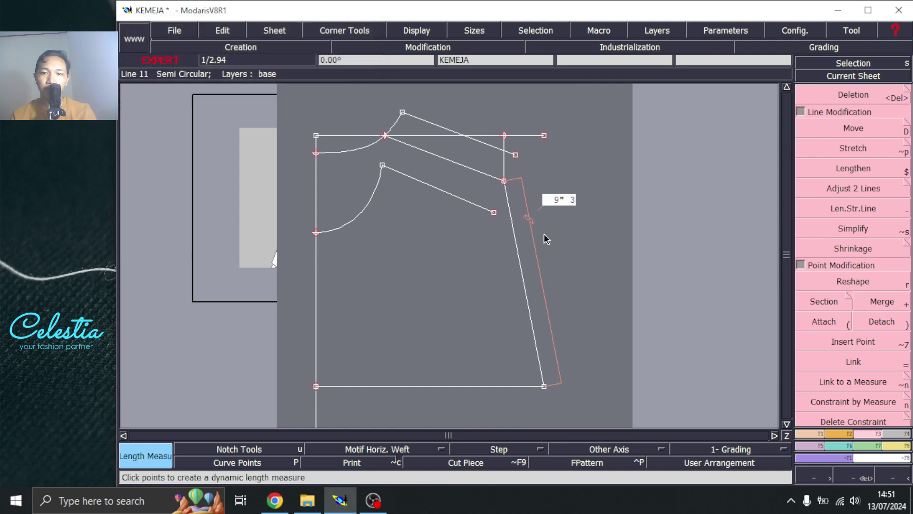
left_click(569, 205)
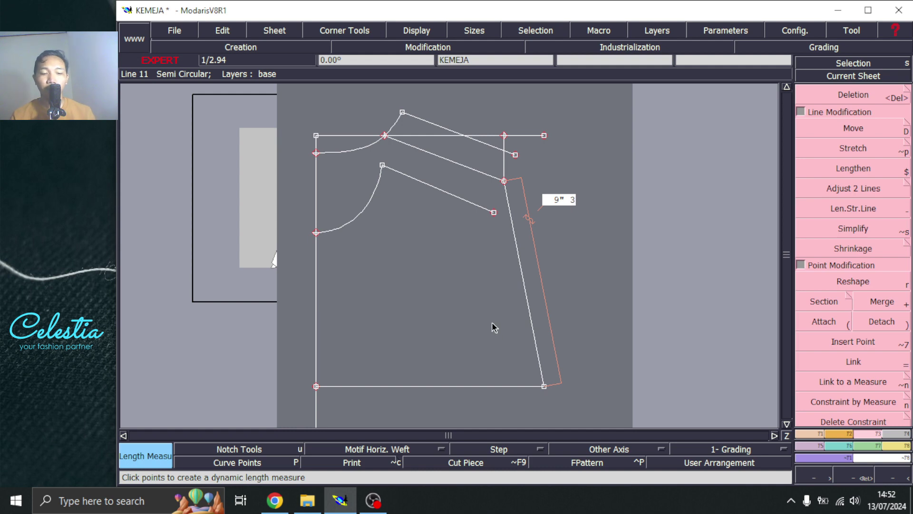
key("d")
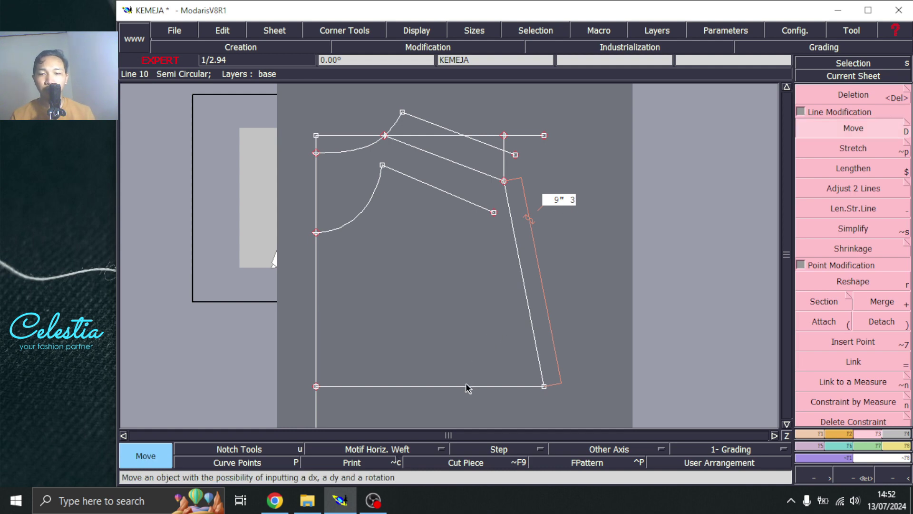
left_click(467, 386)
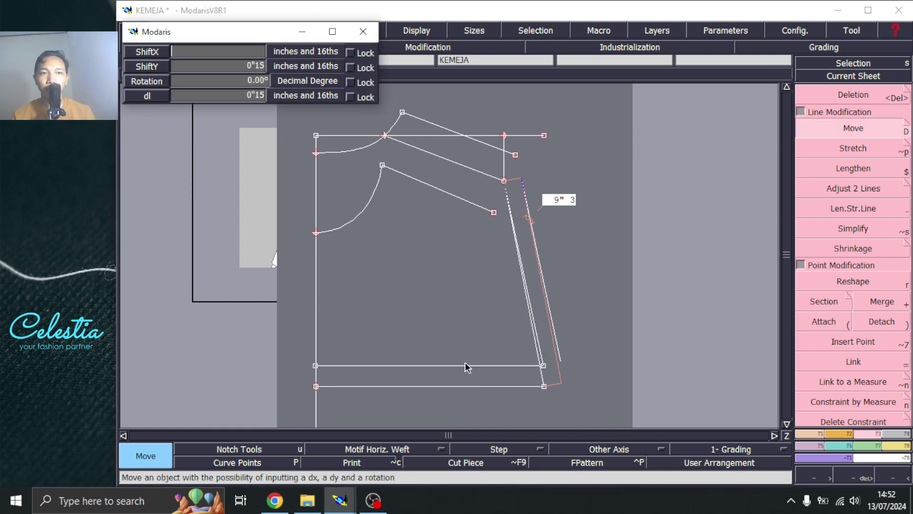
type("0")
key("Return")
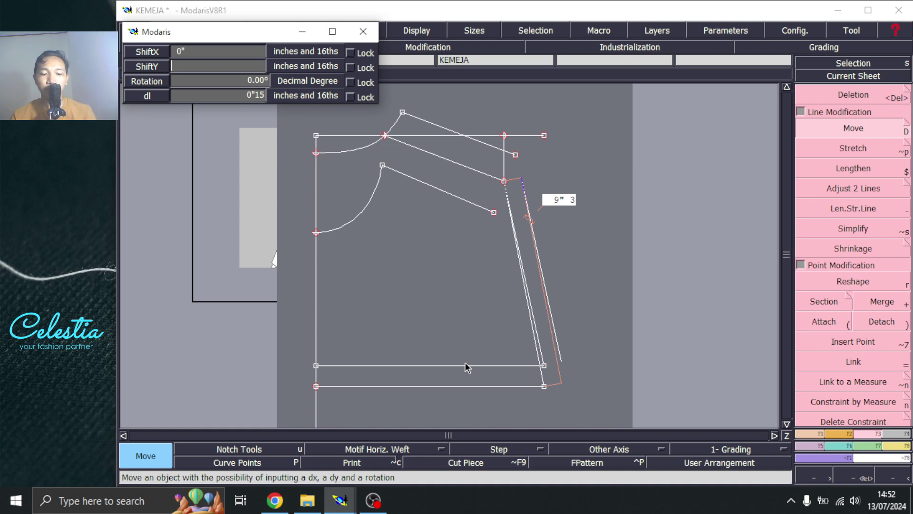
type("0.3")
key("Return")
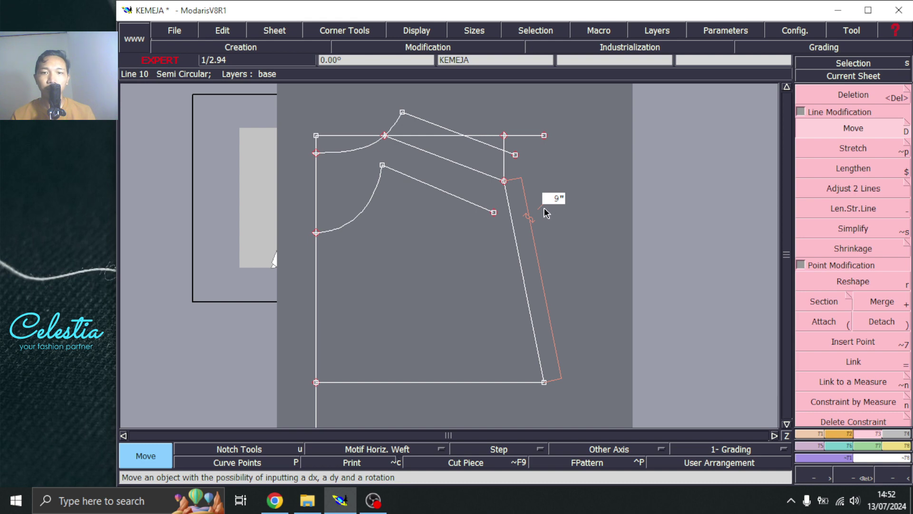
- Delete the temporary length measure and bring the tech pack PDF forward
key("Delete")
left_click(533, 246)
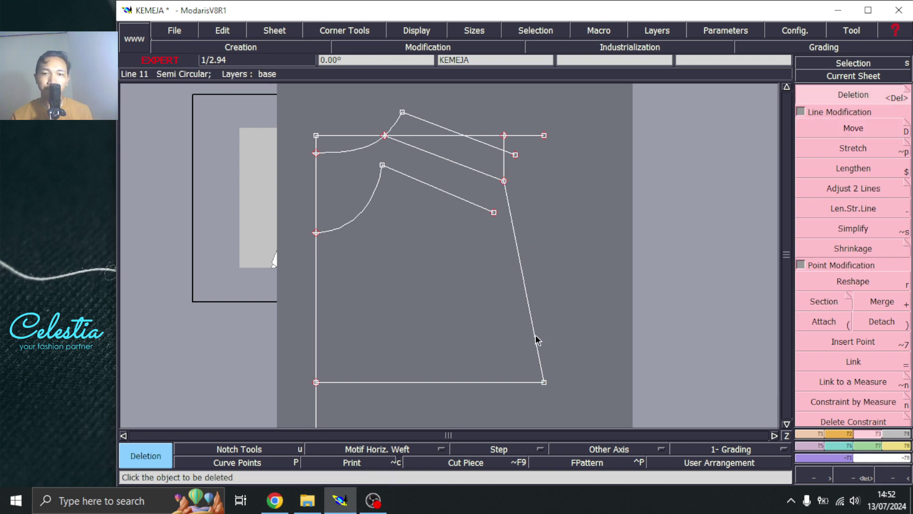
left_click(274, 501)
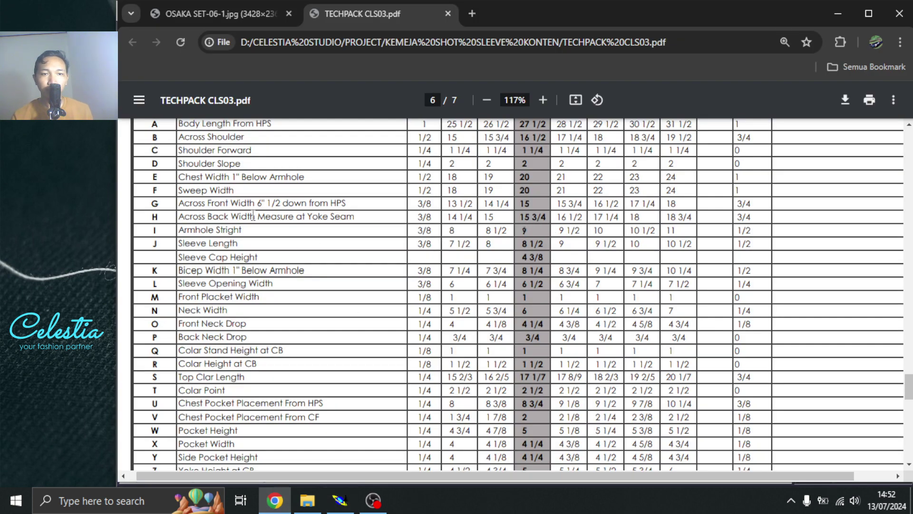
- Check the Across Front Width and Across Back Width rows, then minimize Chrome
scroll(214, 193, "up", 2)
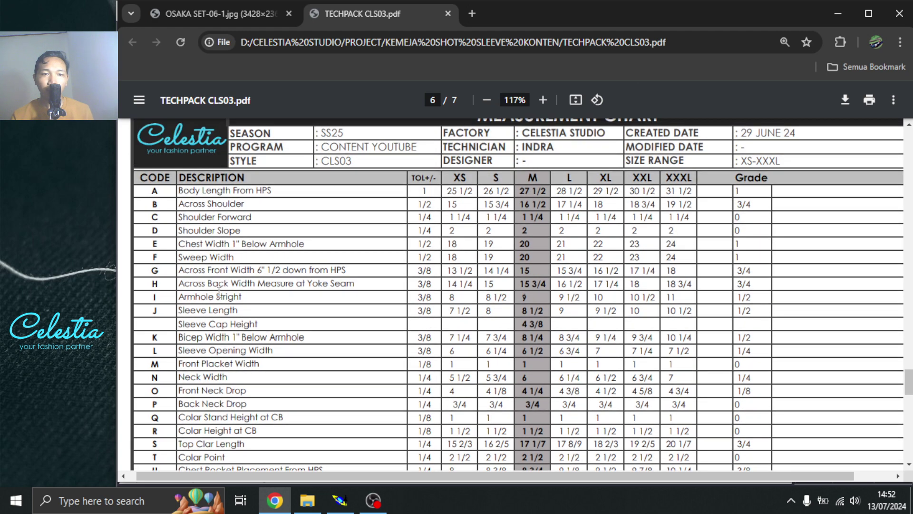
left_click_drag(187, 271, 303, 271)
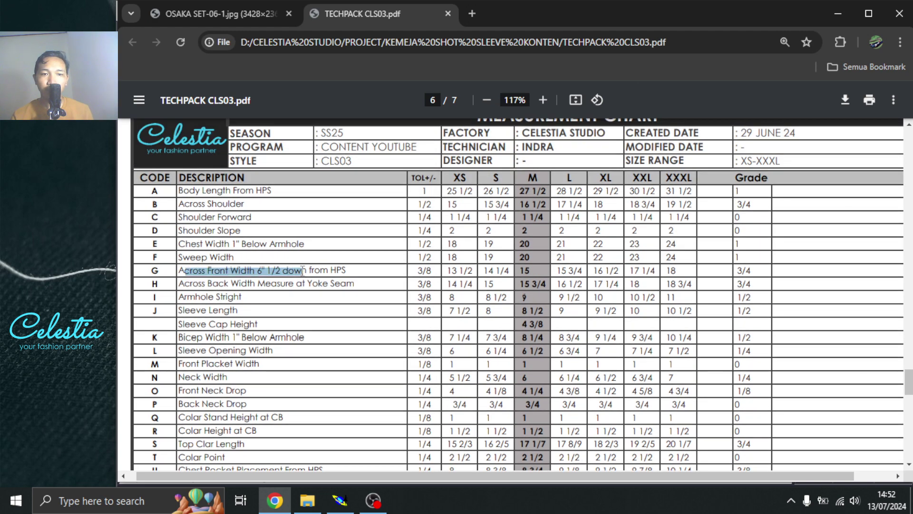
left_click_drag(199, 284, 327, 284)
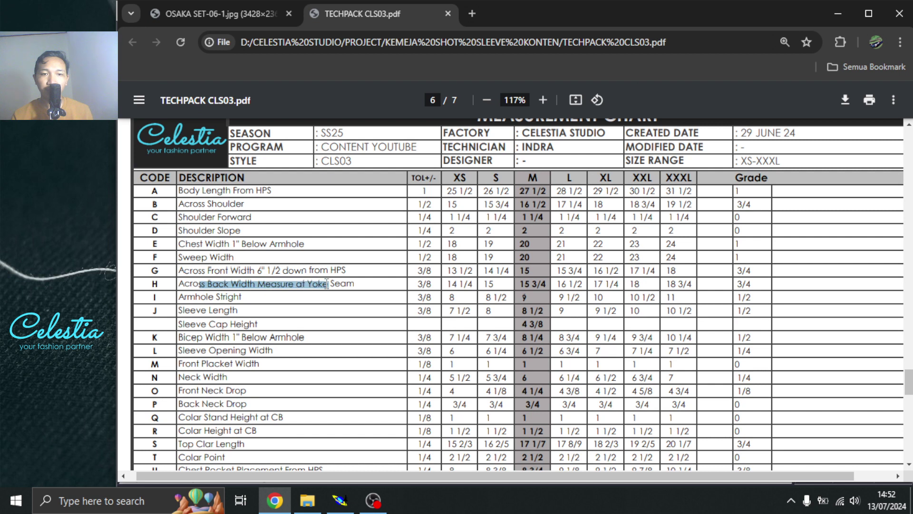
left_click(287, 303)
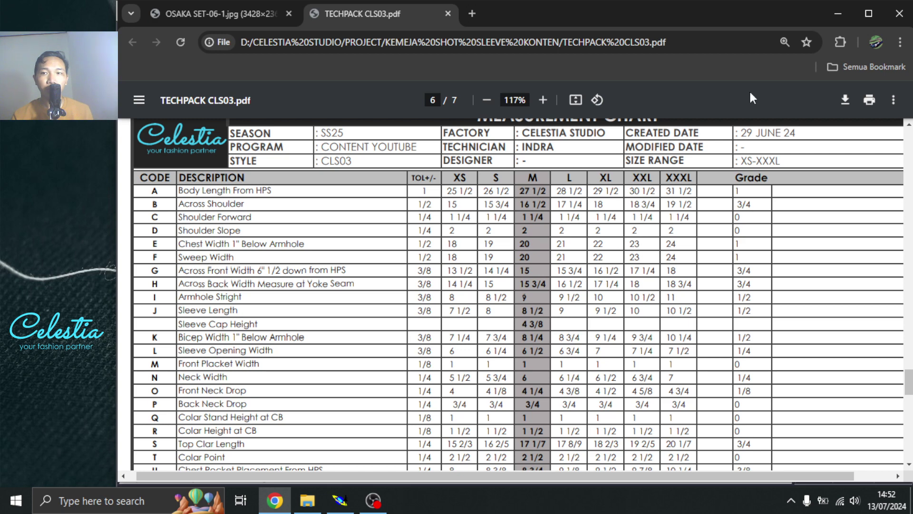
left_click(832, 10)
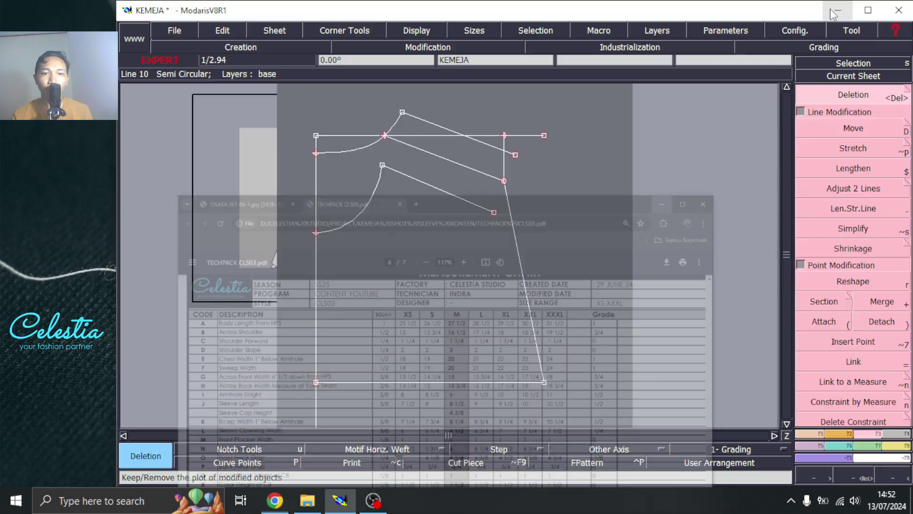
- Delete the slanted side line and draw a guide line parallel to the top line at -6.5
left_click(520, 256)
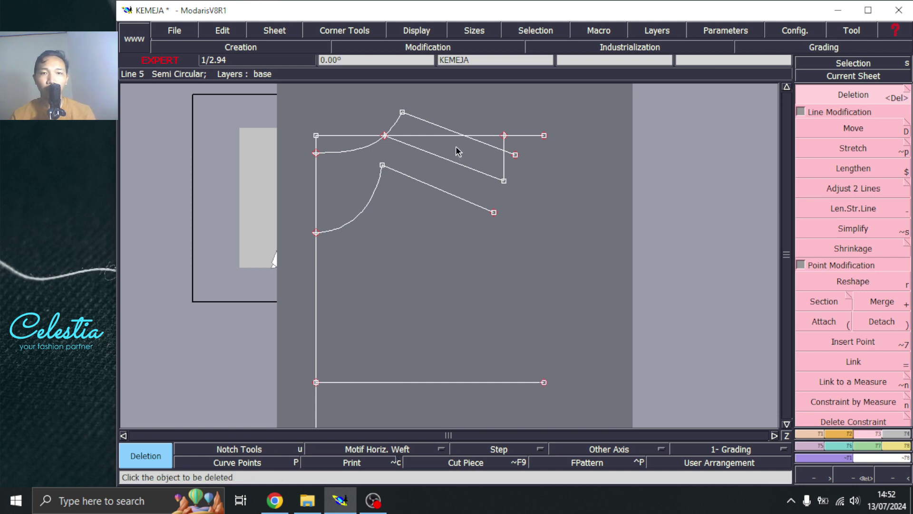
key("p")
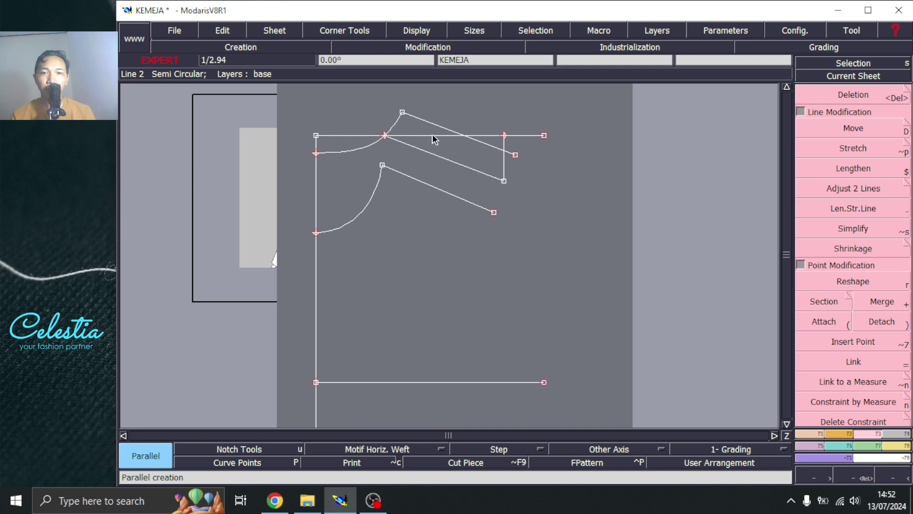
left_click(433, 137)
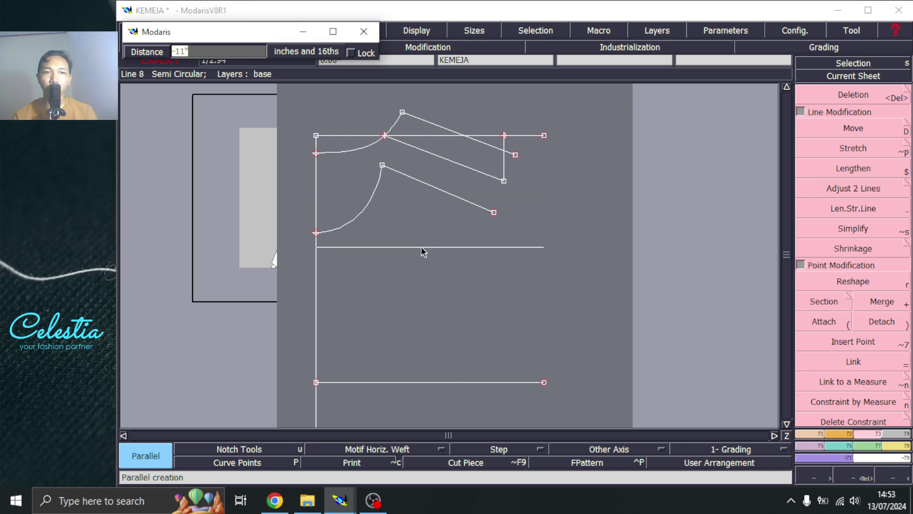
type("6")
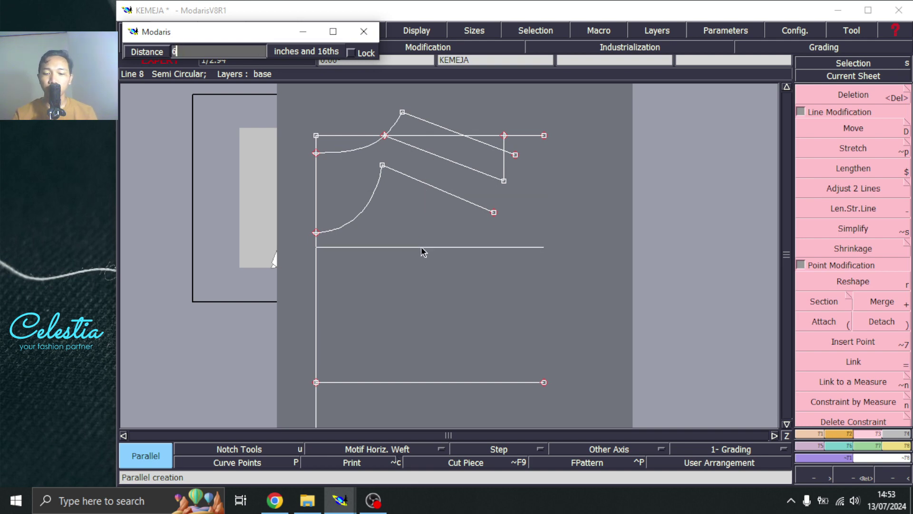
type(".8")
key("Return")
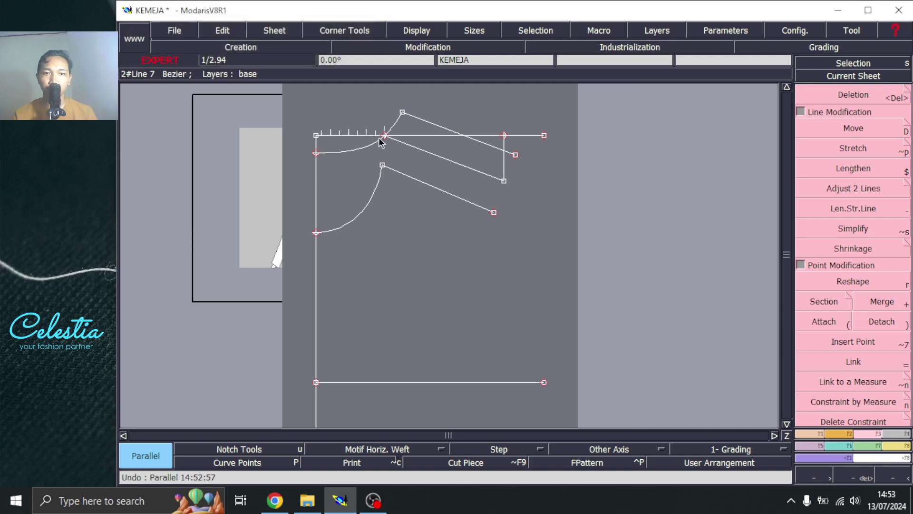
left_click(350, 137)
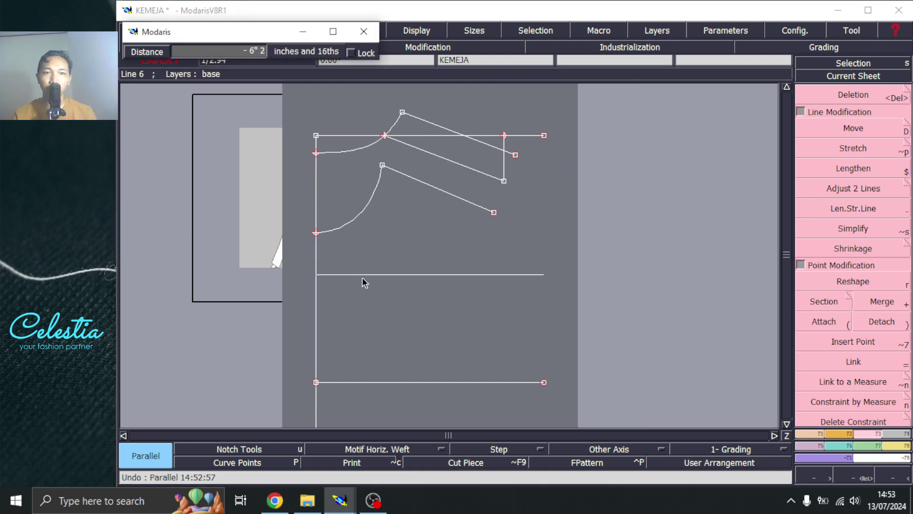
type("-")
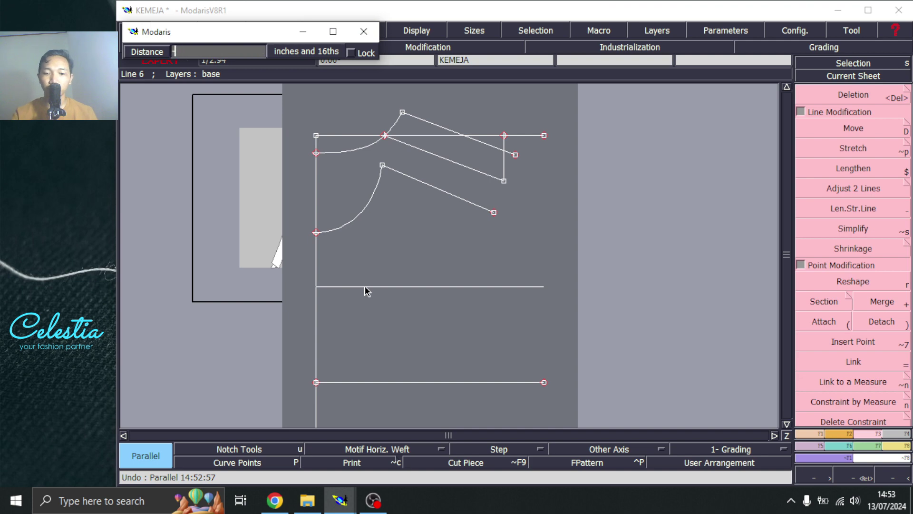
type("6.5")
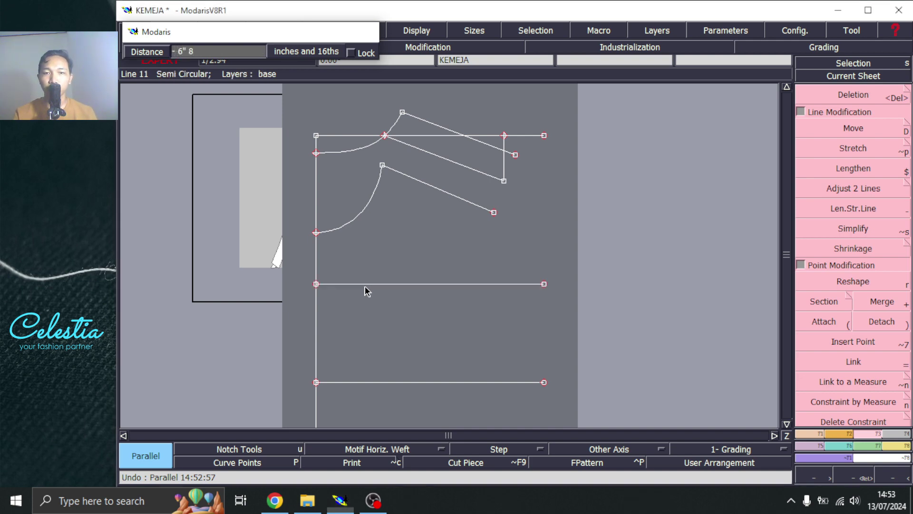
key("Return")
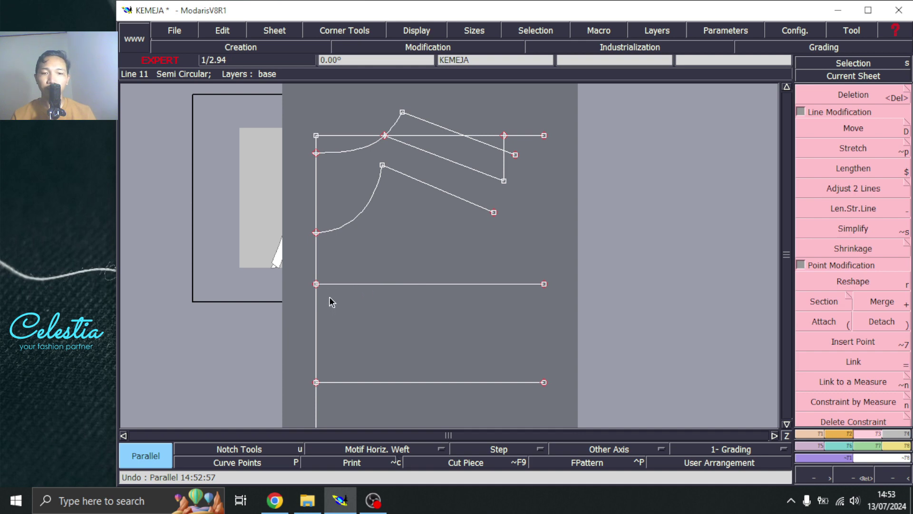
- Place a developed point 7" 8 along the across-front guide line
key("d")
left_click(317, 285)
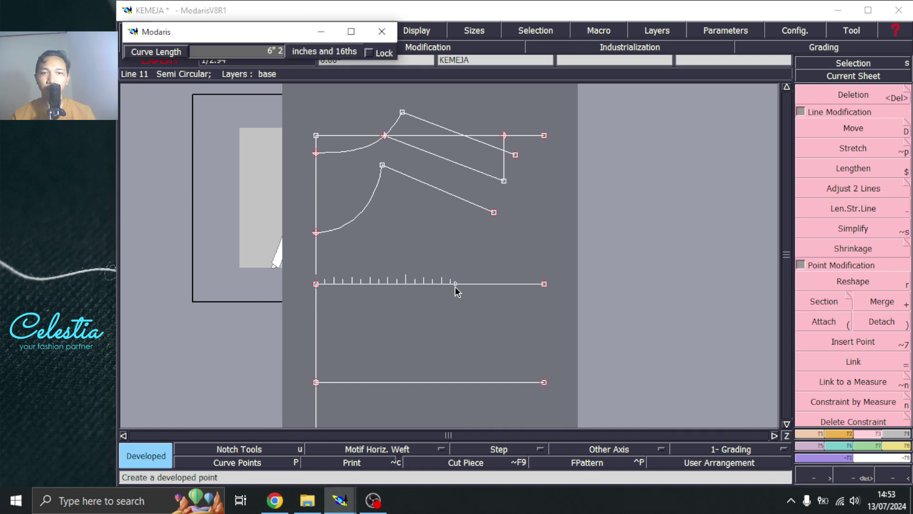
type("8\" 4")
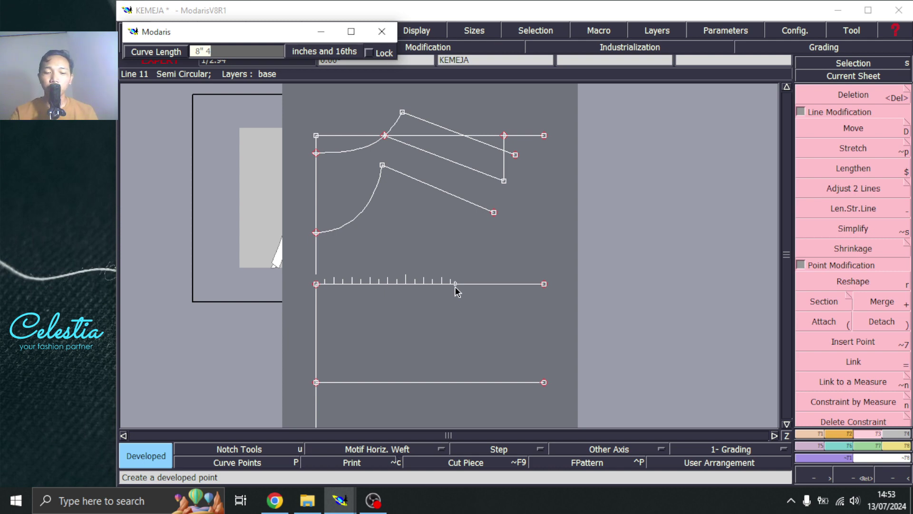
key("BackSpace")
key("BackSpace")
key("BackSpace")
key("BackSpace")
type("7")
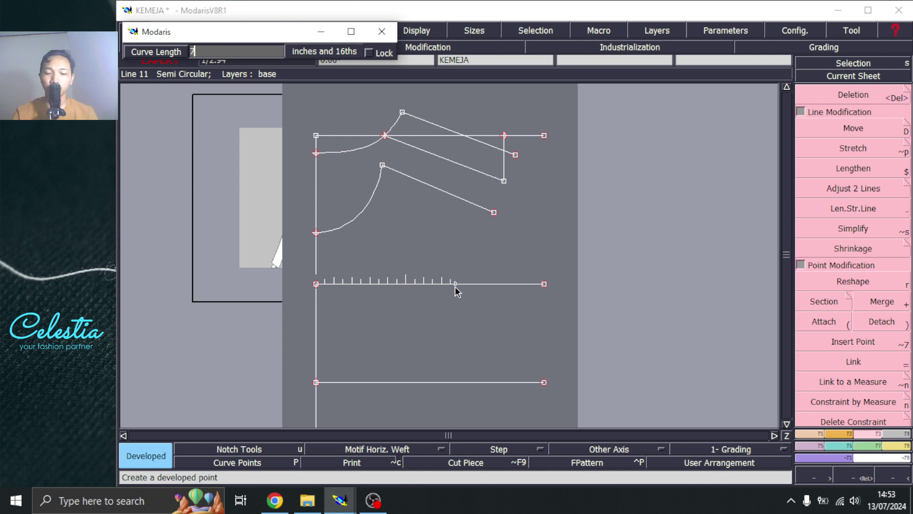
type("\" 8")
key("Return")
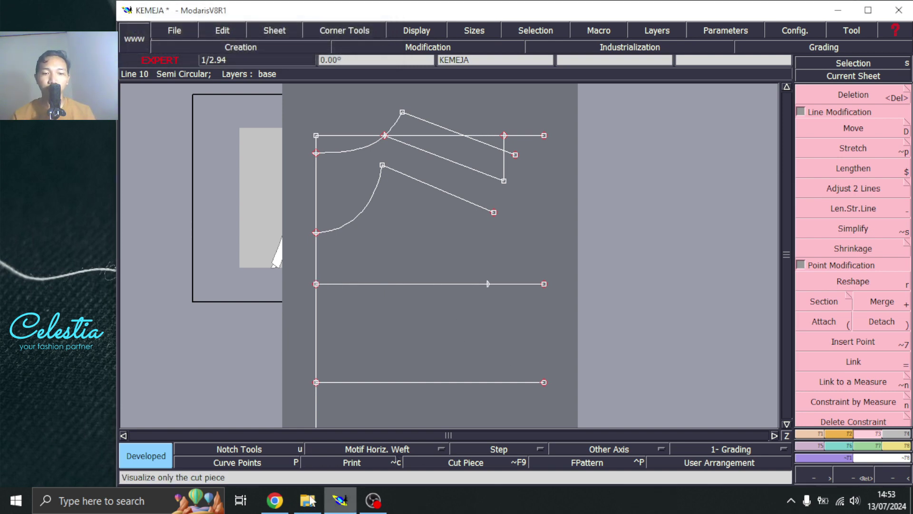
left_click(274, 500)
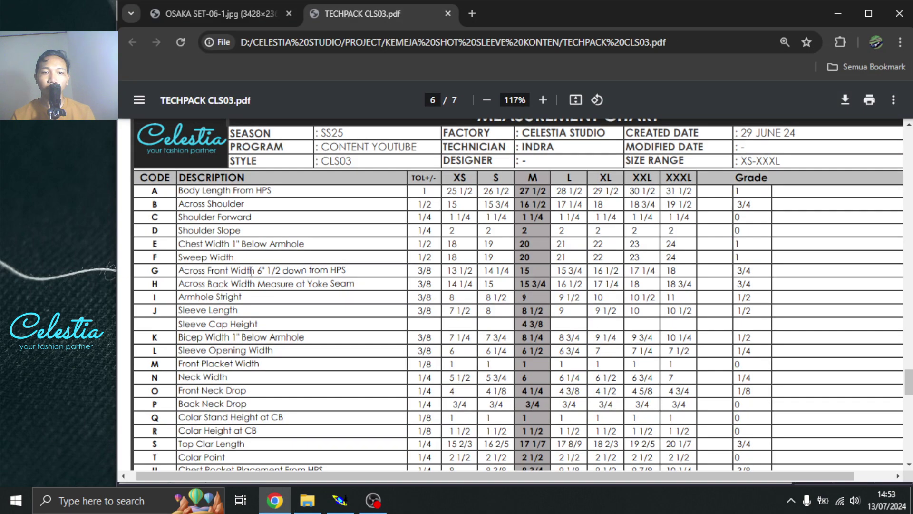
scroll(250, 272, "up", 10)
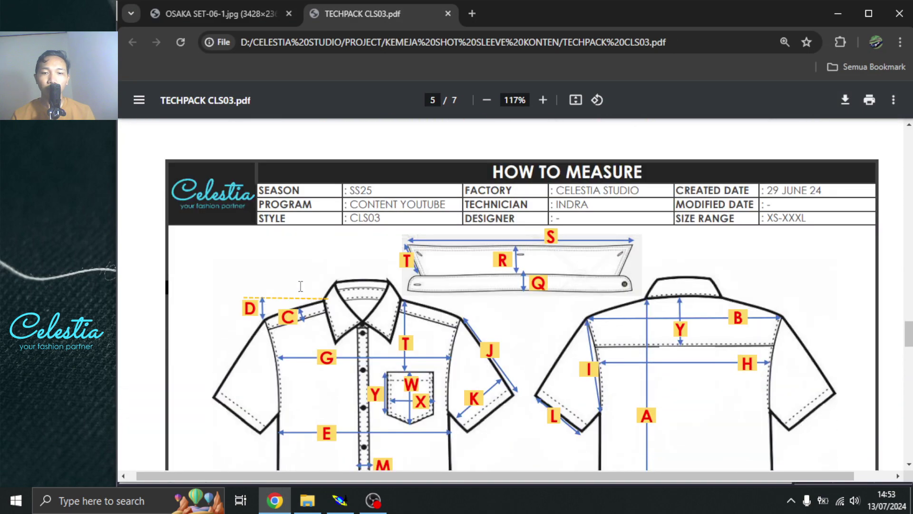
scroll(301, 286, "down", 2)
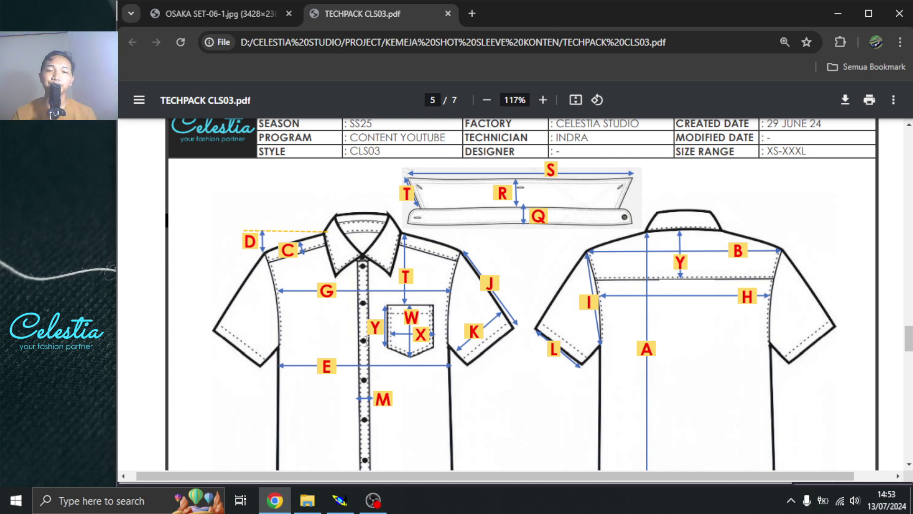
scroll(368, 341, "down", 6)
scroll(374, 342, "down", 5)
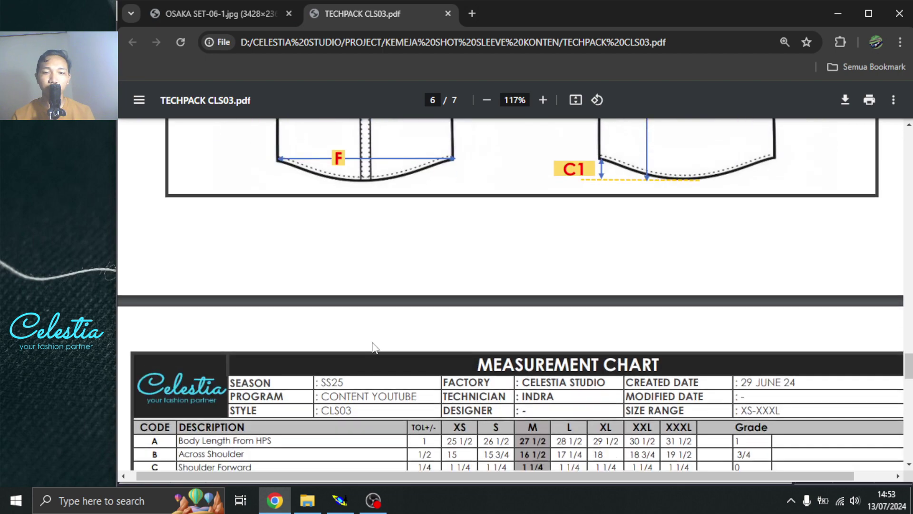
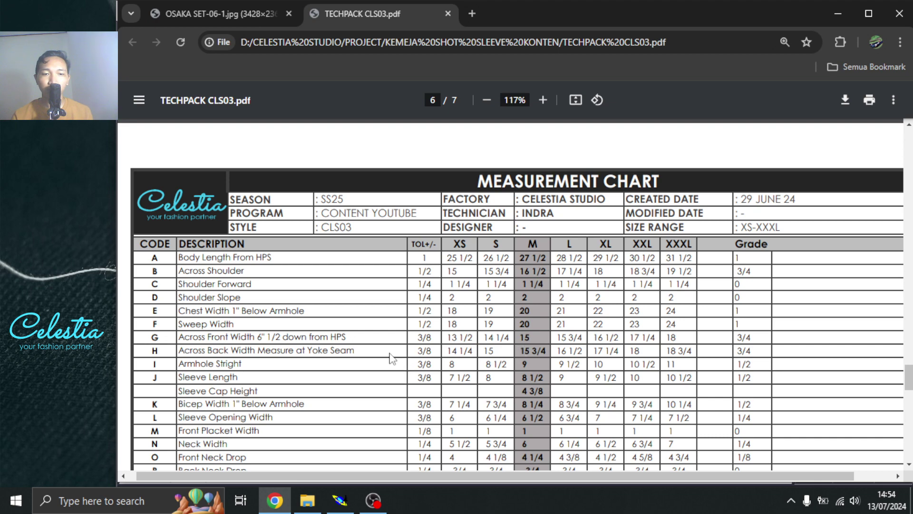
- Scroll the techpack to the measurement chart and check the Side Pocket Height row
scroll(390, 358, "up", 10)
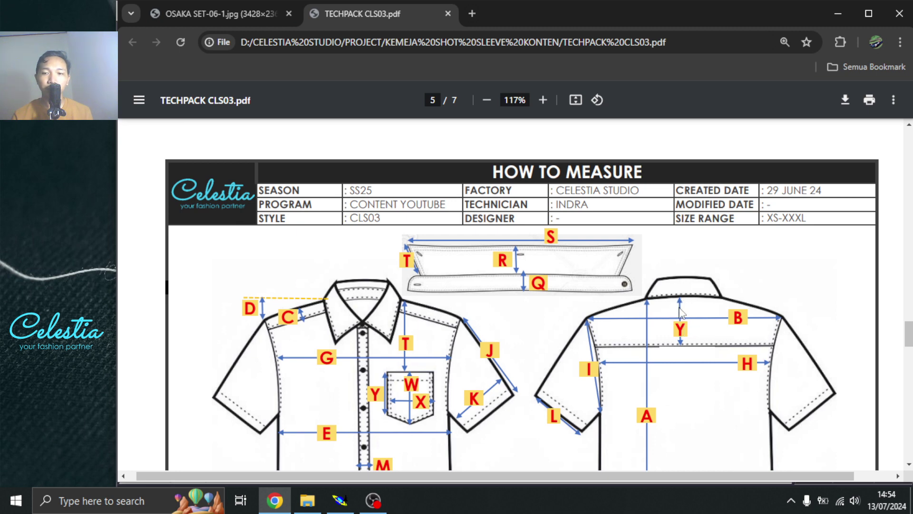
scroll(514, 318, "down", 15)
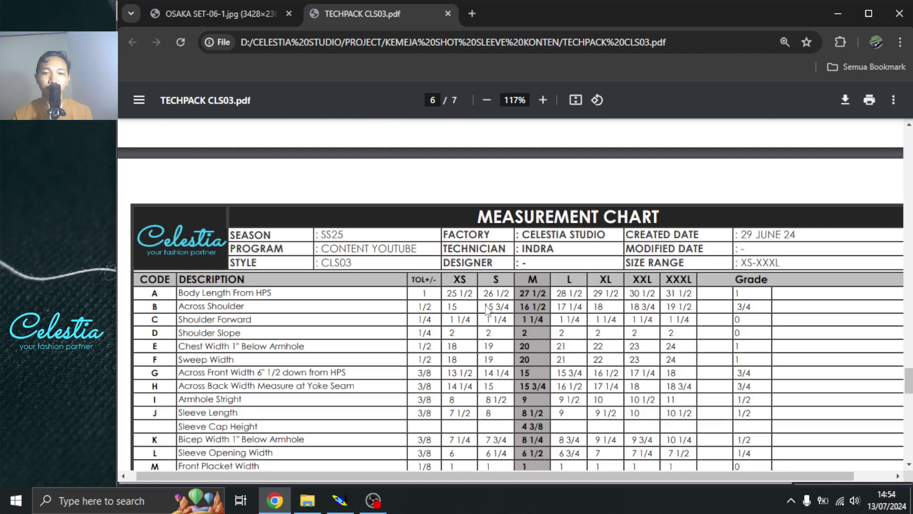
scroll(485, 304, "down", 2)
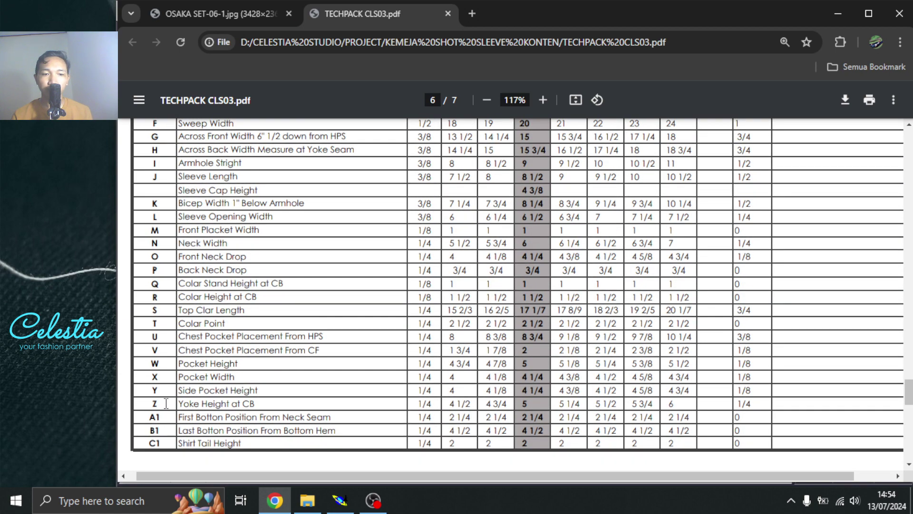
left_click_drag(184, 390, 261, 386)
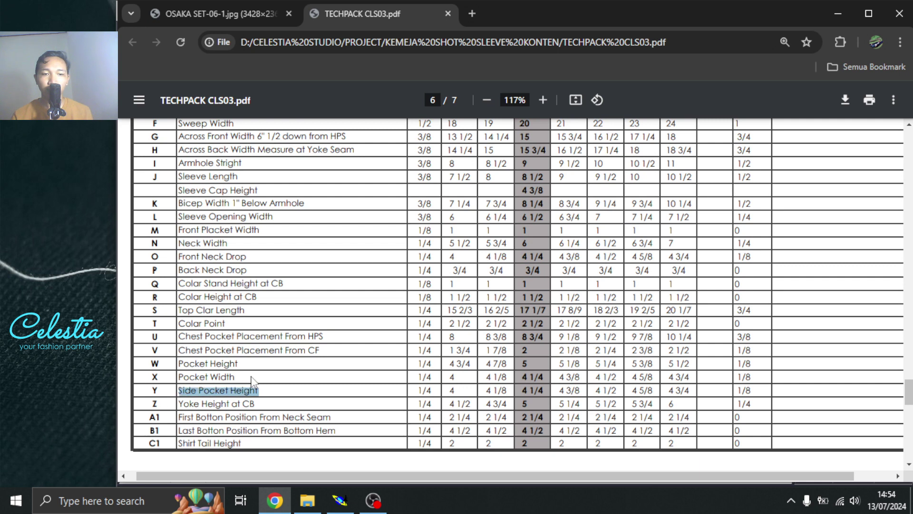
left_click(240, 402)
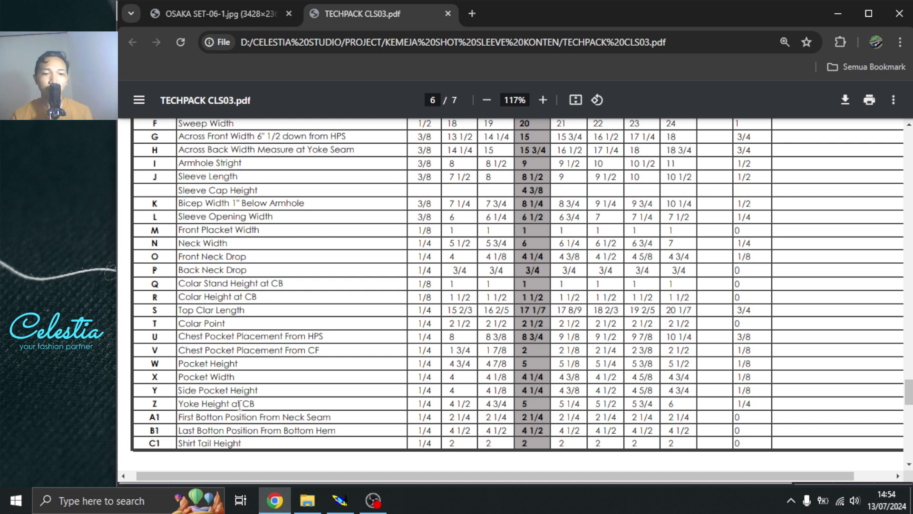
- Check the Yoke Height at CB row, then minimize Chrome
left_click_drag(181, 404, 252, 399)
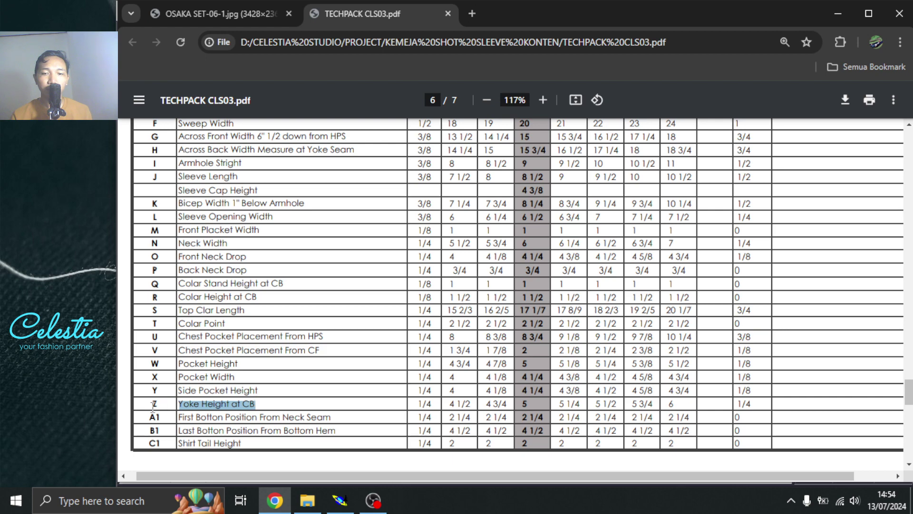
left_click(529, 405)
scroll(530, 404, "up", 8)
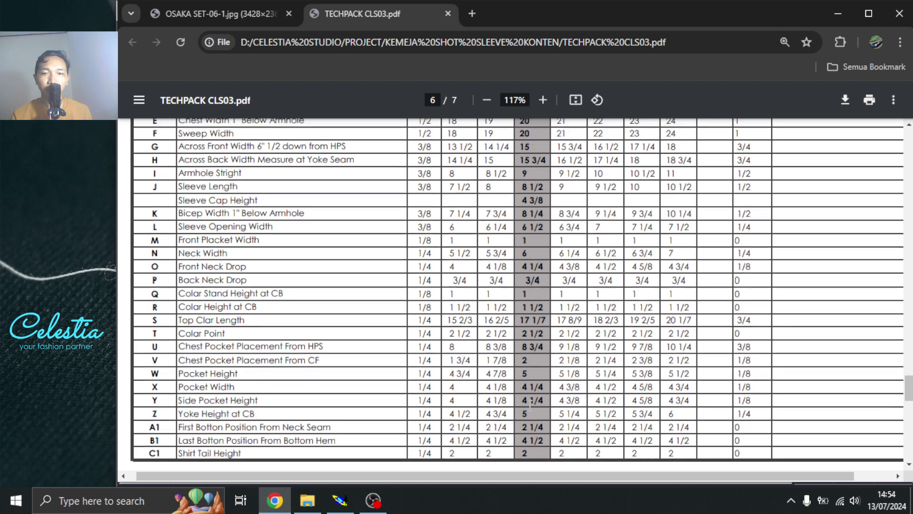
scroll(530, 405, "up", 5)
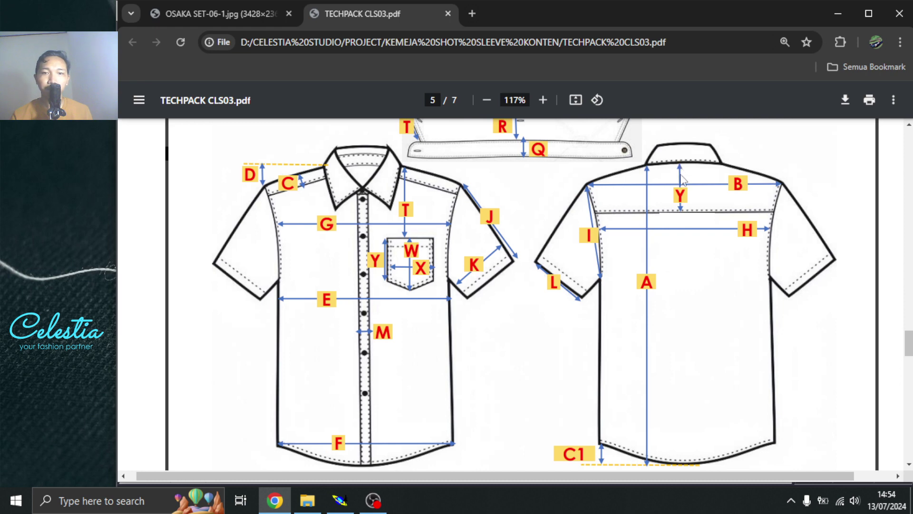
left_click(838, 13)
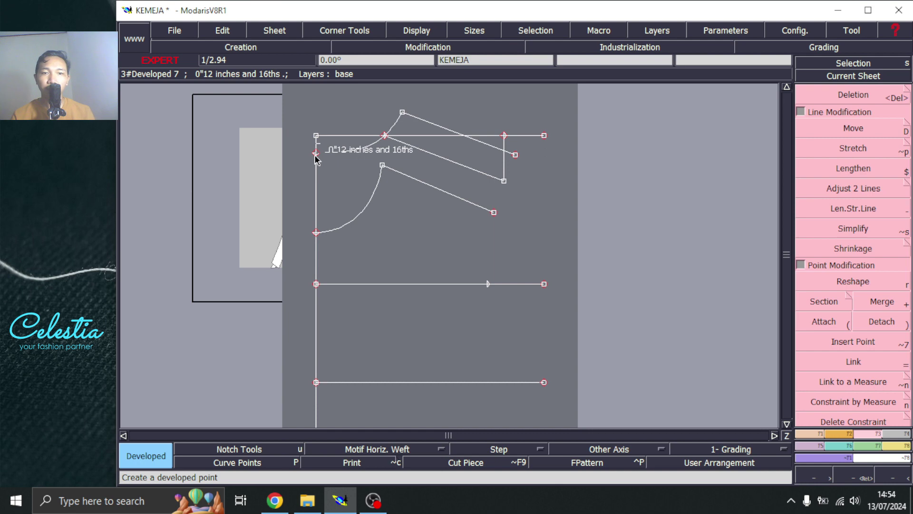
- Place a developed point 5" down the front edge from the neck point, then bring back the techpack chart
left_click(315, 156)
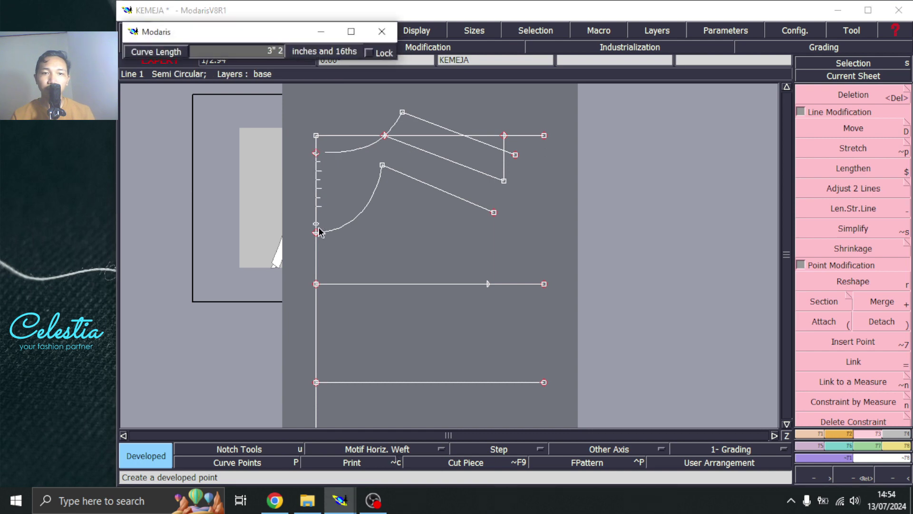
key("Down")
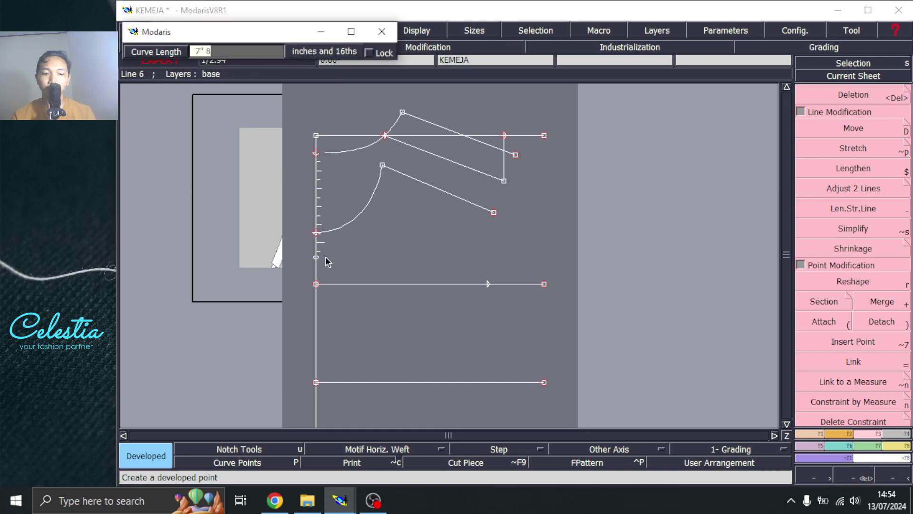
key("BackSpace")
type("5\"")
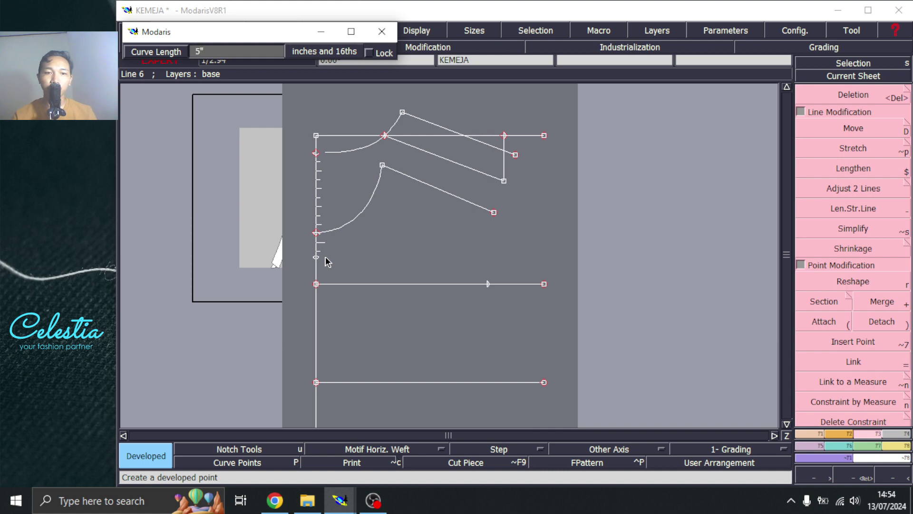
left_click(448, 250)
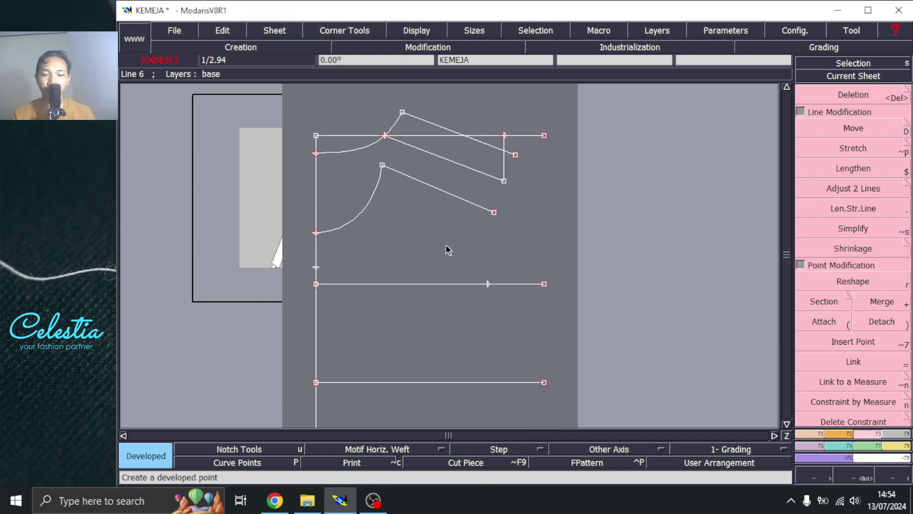
left_click(281, 505)
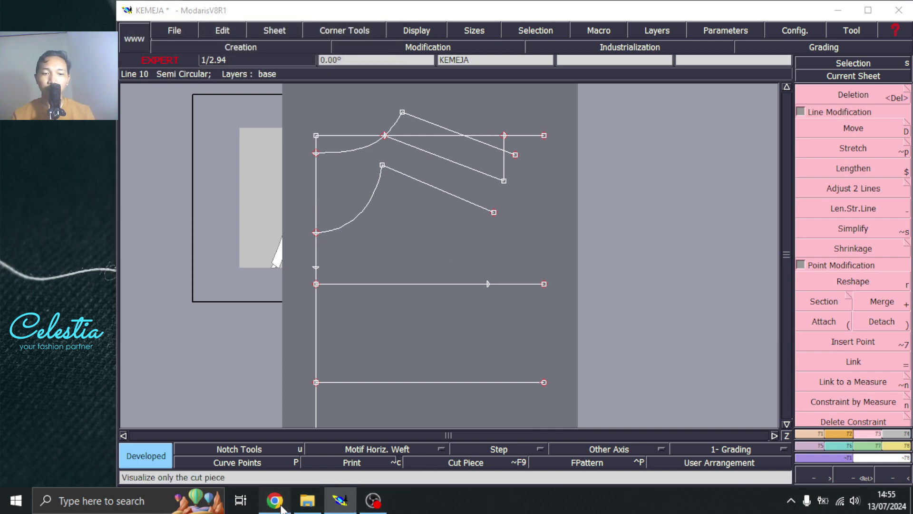
scroll(409, 354, "down", 10)
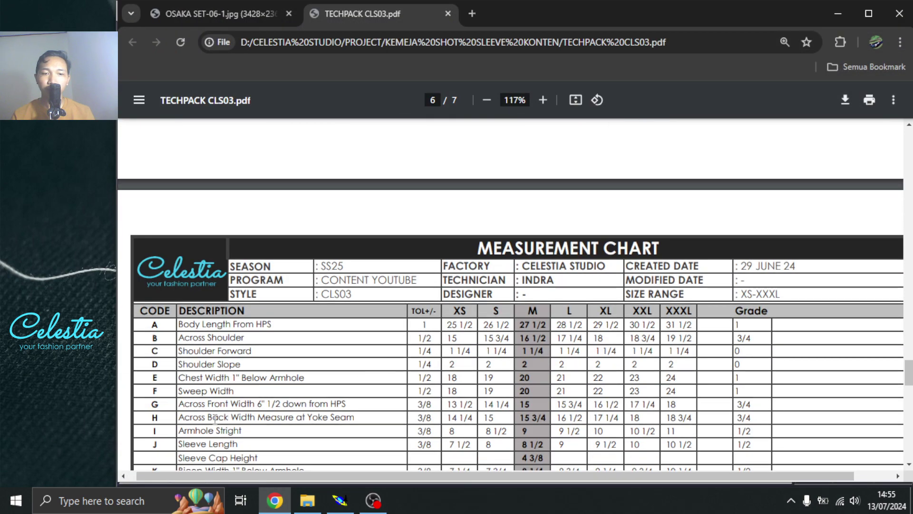
- Check the Across Back Width row H in the chart, then launch Calculator
left_click_drag(209, 418, 313, 419)
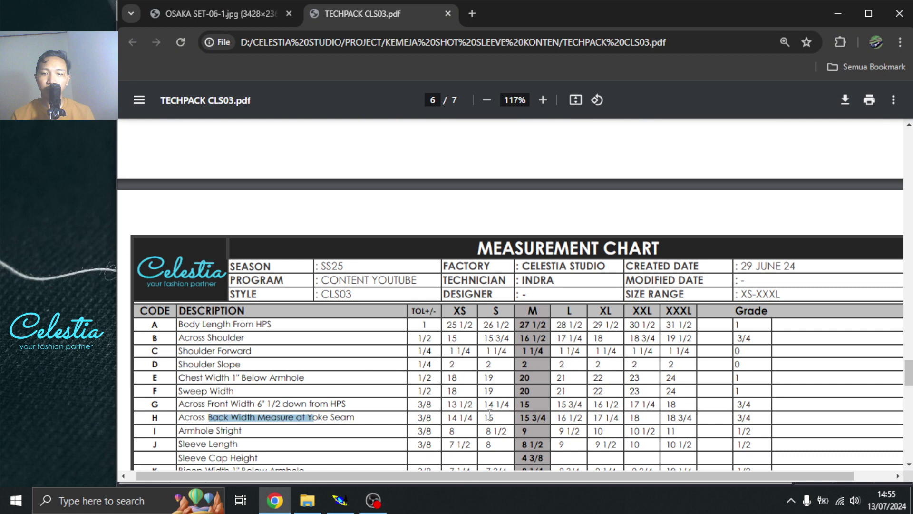
left_click(534, 417)
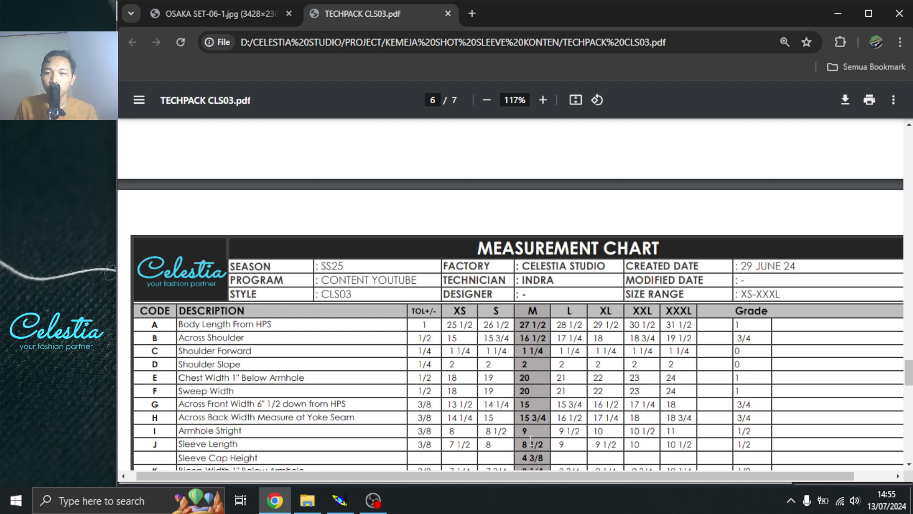
left_click(16, 500)
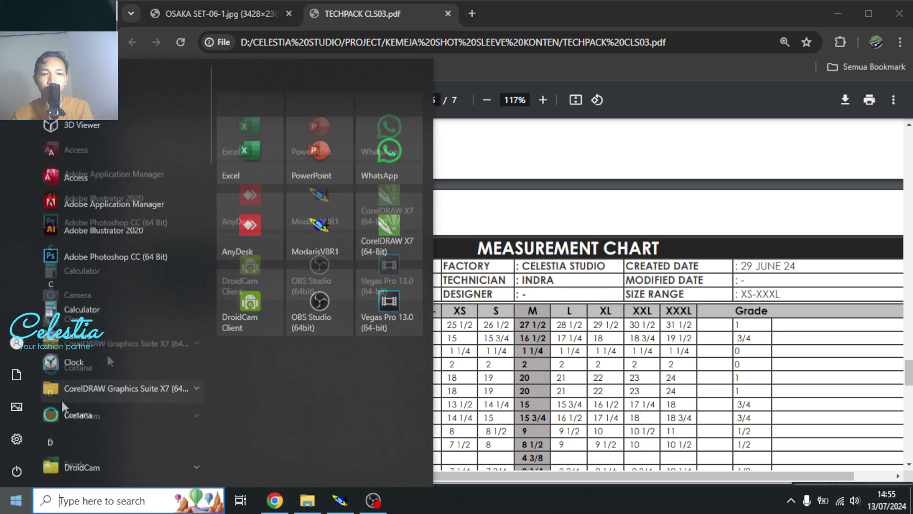
left_click(106, 356)
- Calculate 7,875 × 2 = 15,75, then minimize Calculator and Chrome to return to Modaris
key("7")
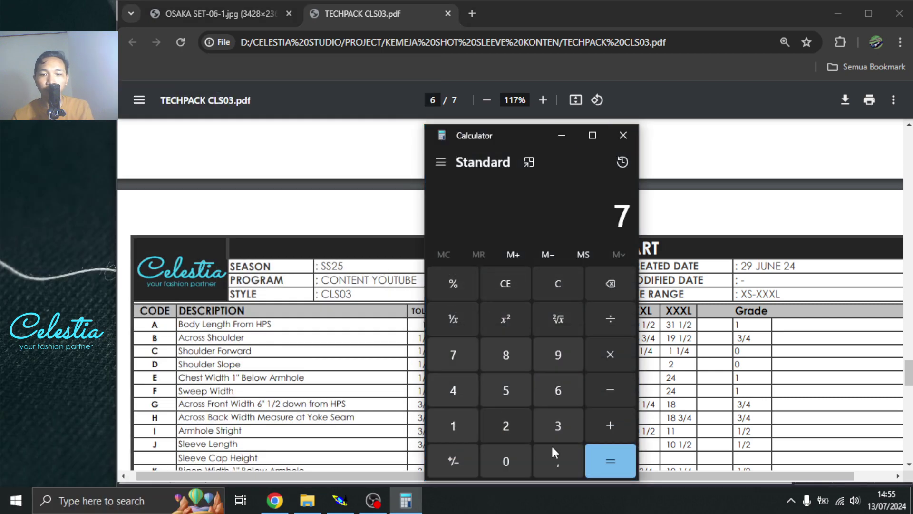
left_click(559, 459)
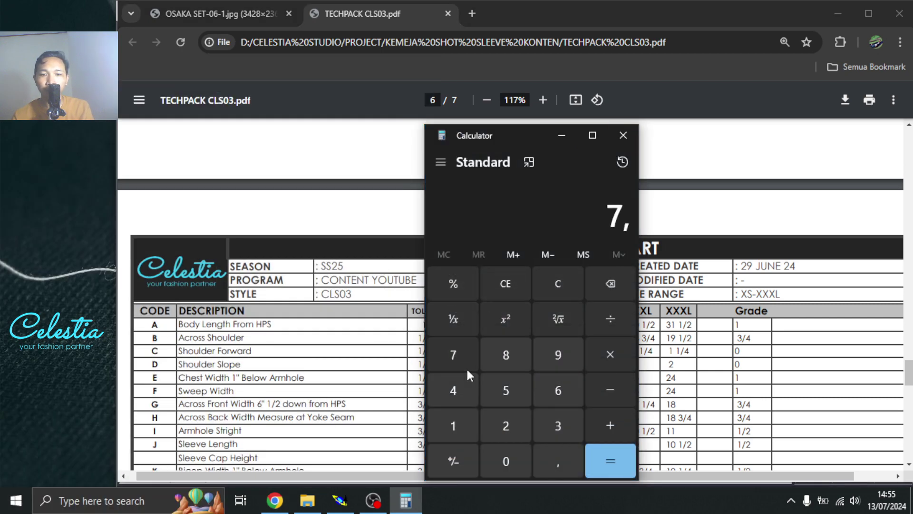
left_click(500, 352)
key("7")
left_click(512, 390)
left_click(607, 320)
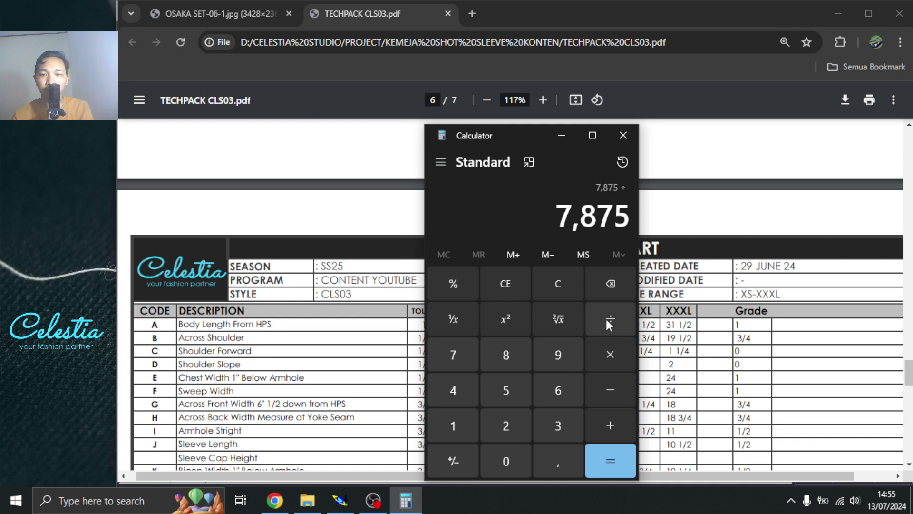
left_click(609, 349)
left_click(507, 423)
left_click(598, 457)
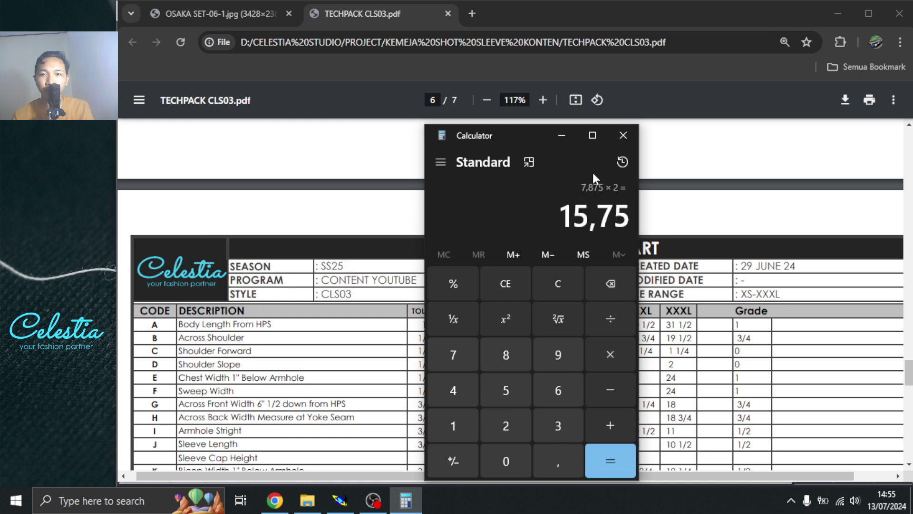
left_click(572, 139)
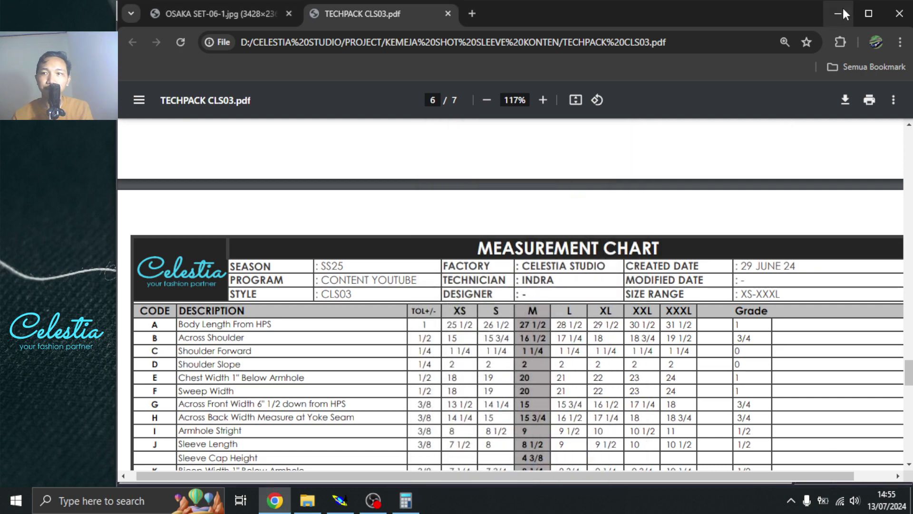
left_click(842, 8)
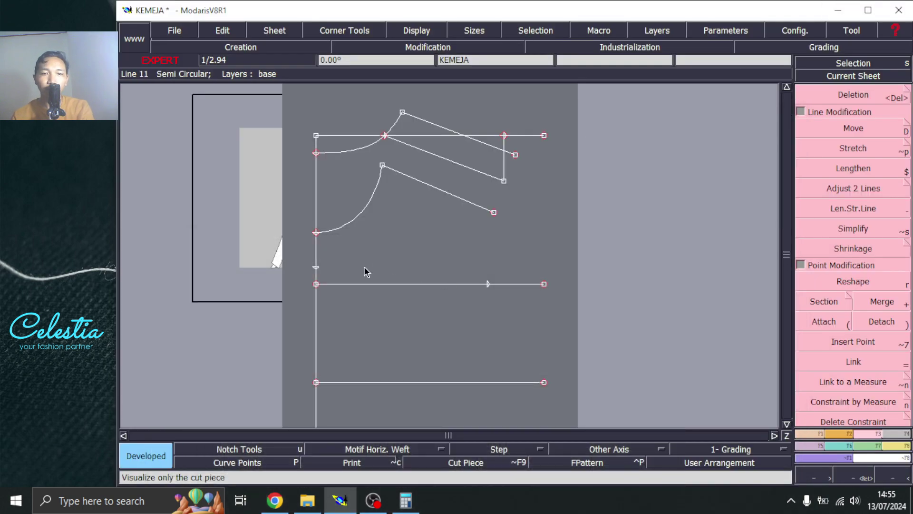
- Draw a horizontal 7"14 line from the 5" point across the front pattern
key("d")
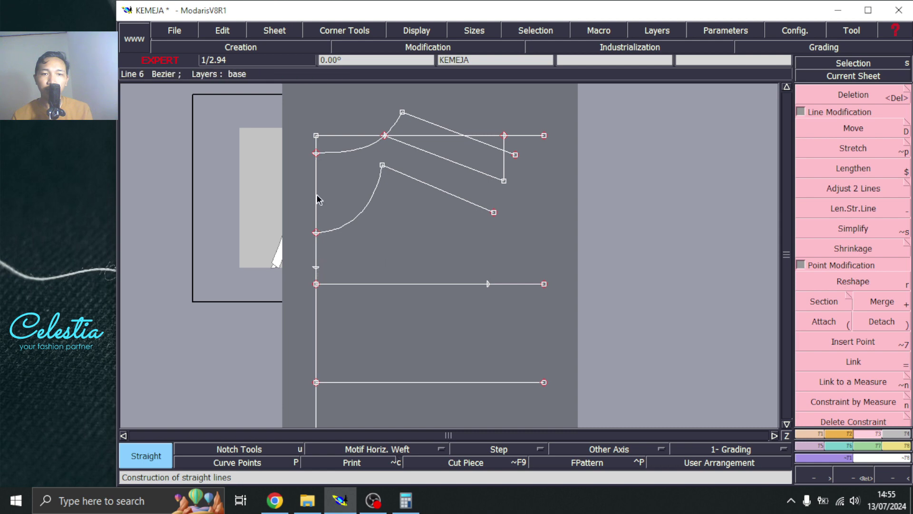
left_click(316, 266)
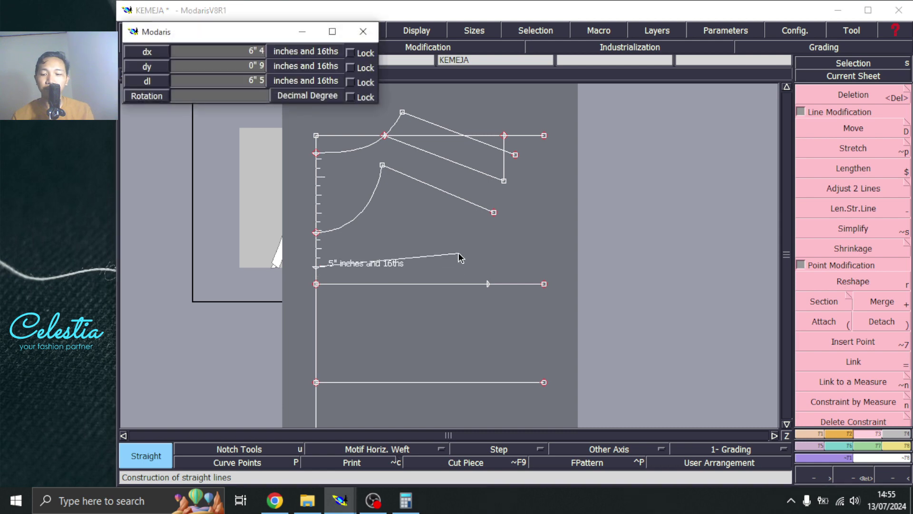
type("0")
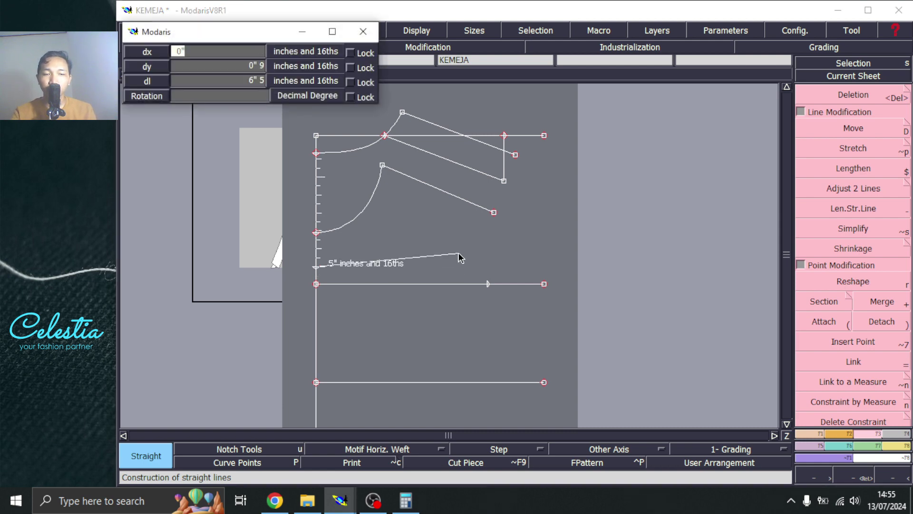
type("7")
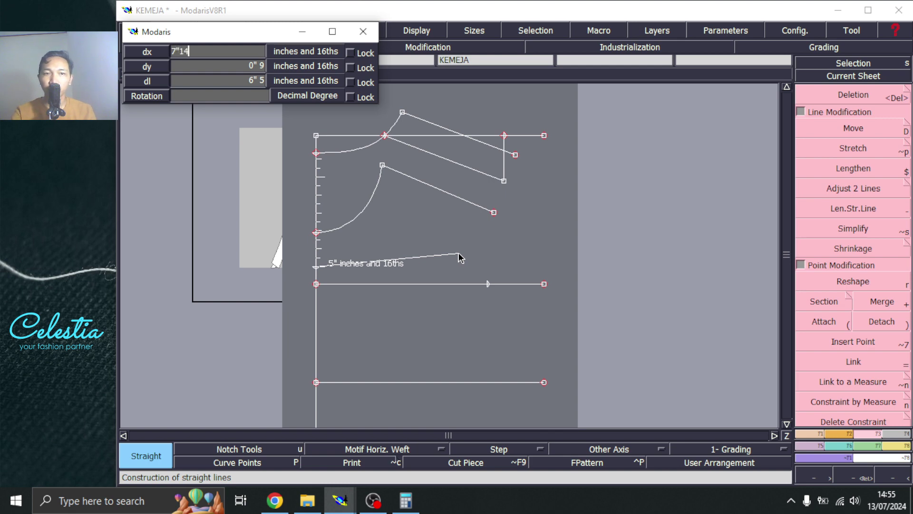
key("Tab")
type("-2")
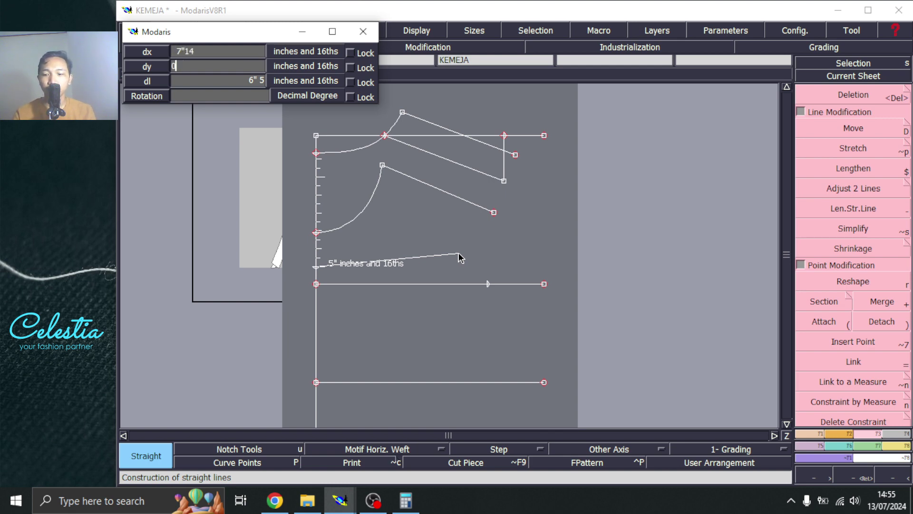
key("Return")
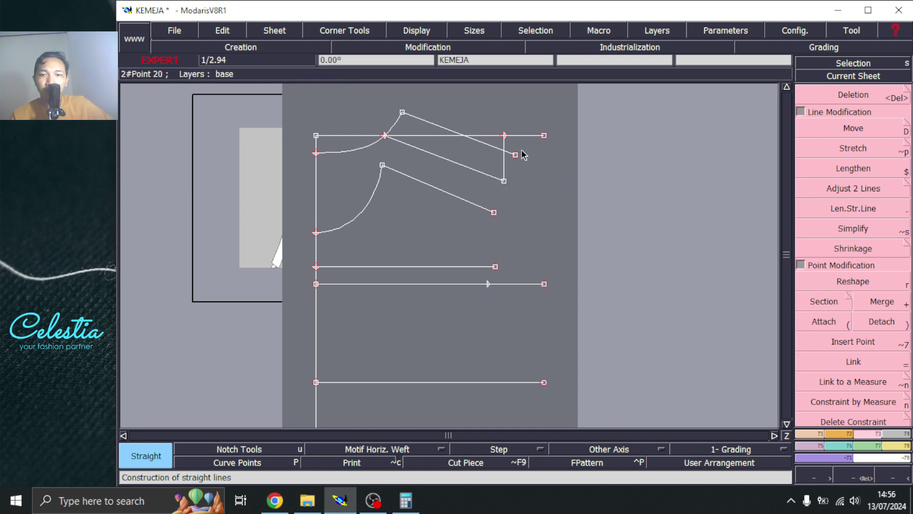
key("z")
left_click_drag(284, 116, 582, 398)
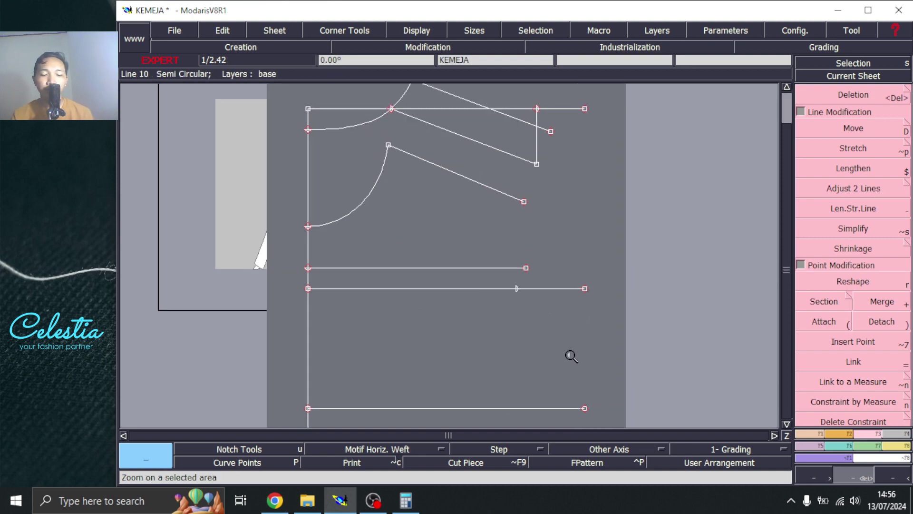
- Draw the side seam Bezier from the hem's right end through the horizontal line to the underarm point
key("b")
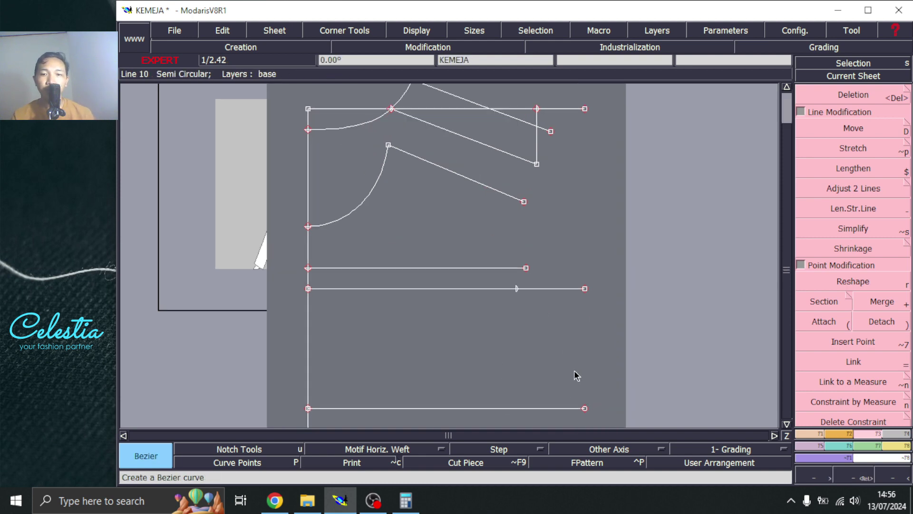
left_click(585, 409)
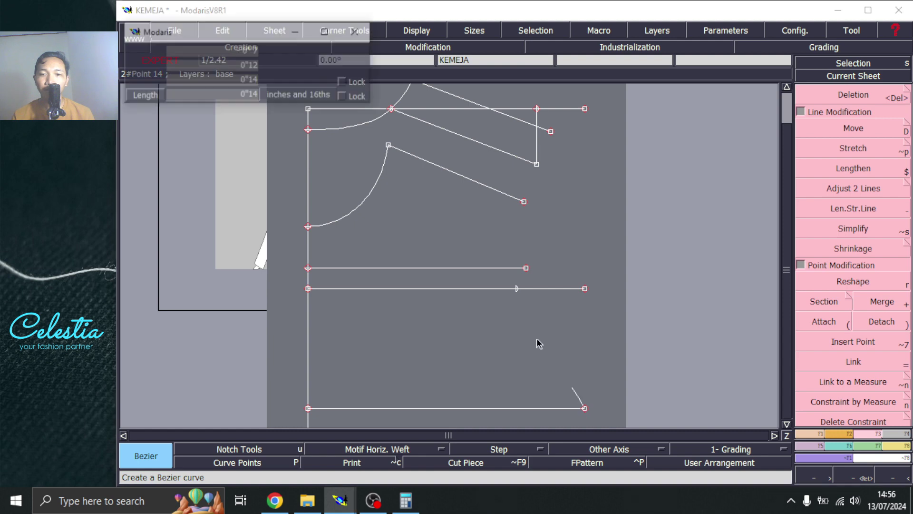
left_click(517, 289)
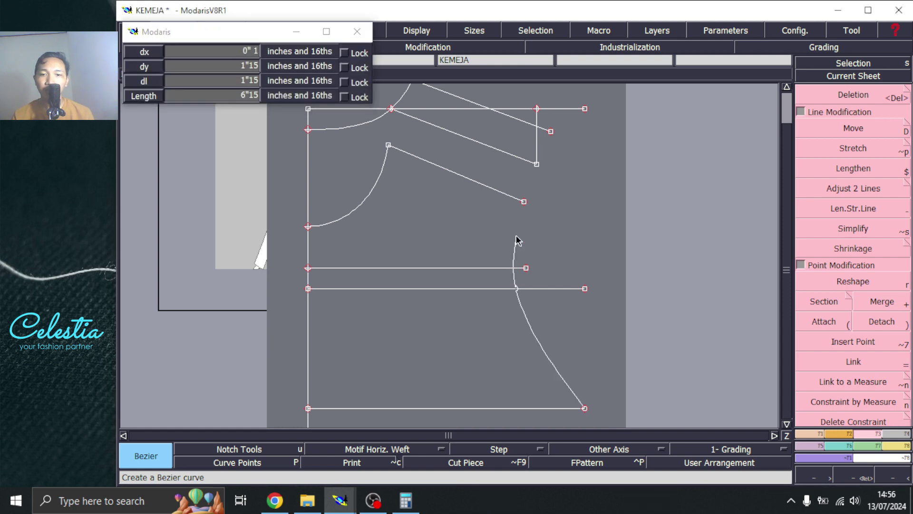
left_click(524, 203)
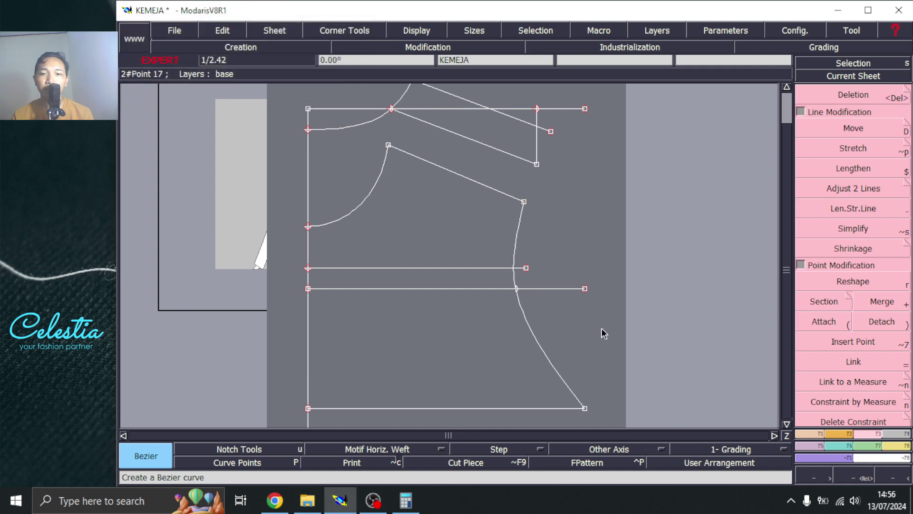
- Reshape the side seam curve to smooth it near the hem and hide its handles
key("r")
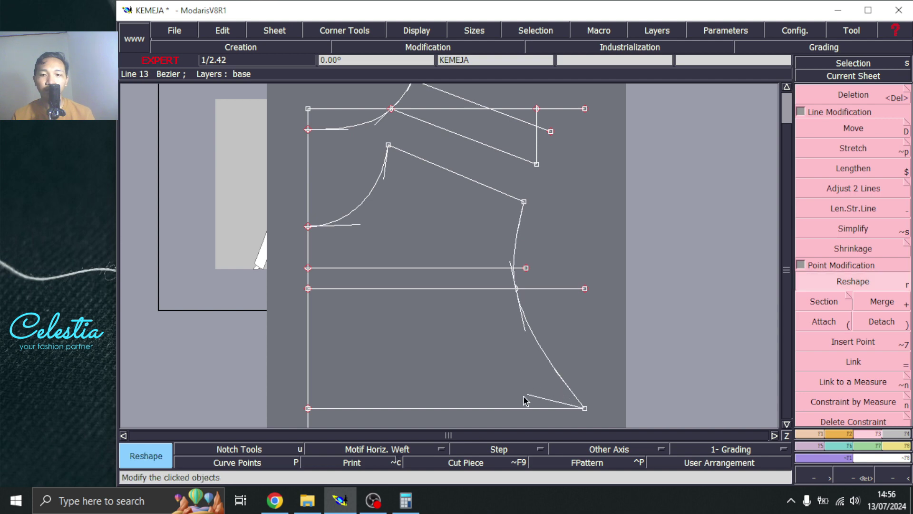
left_click(524, 398)
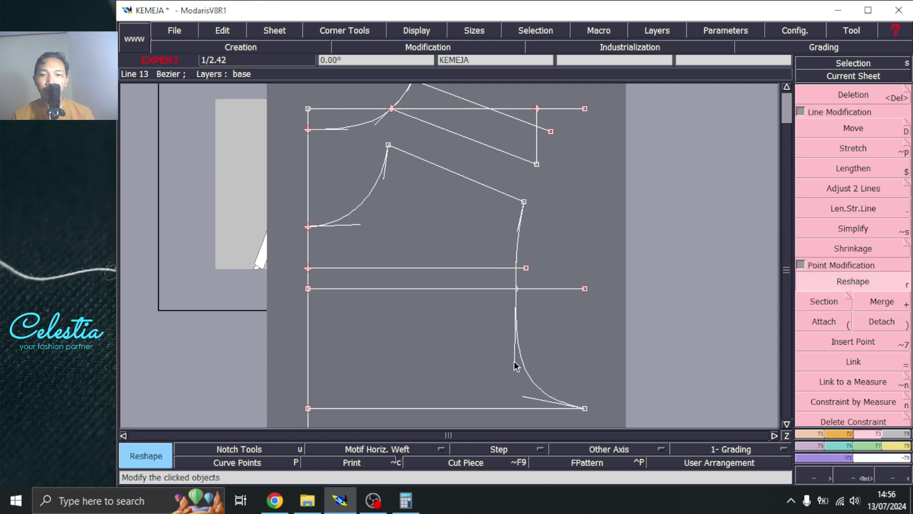
left_click(514, 344)
left_click(523, 397)
left_click(526, 407)
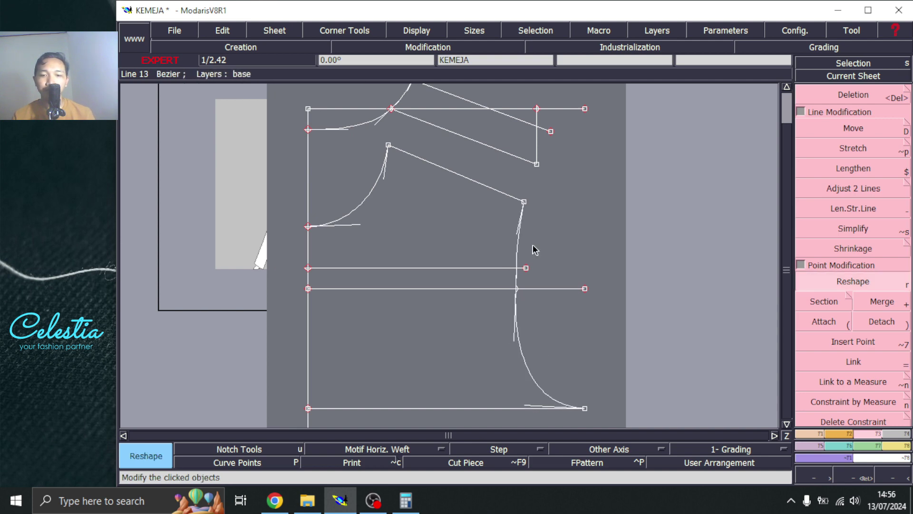
key("shift+p")
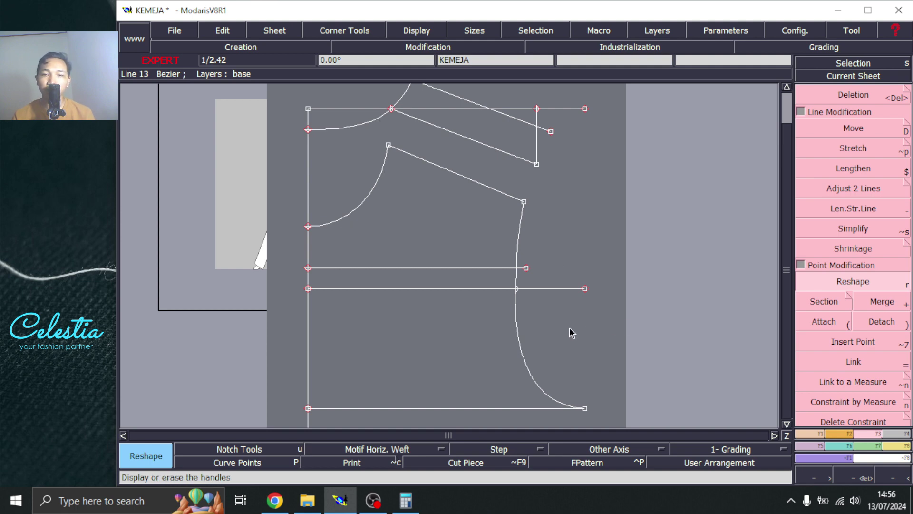
key("z")
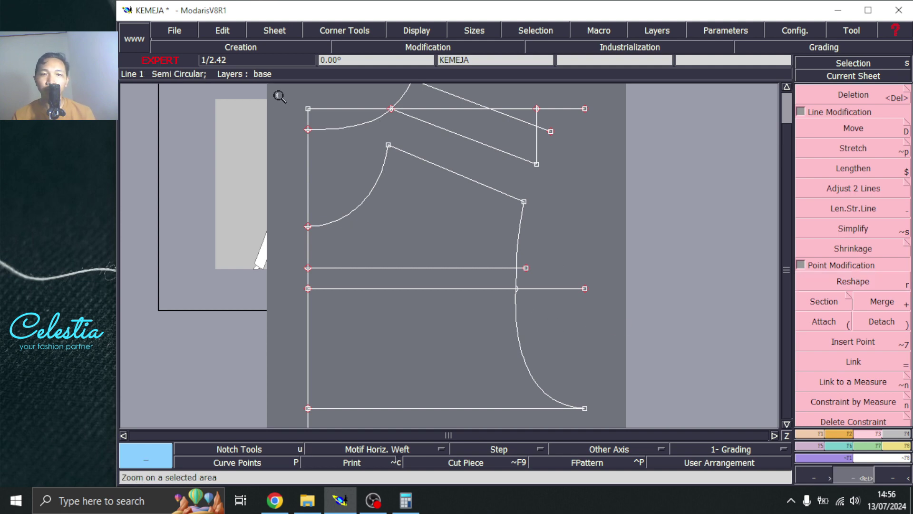
left_click_drag(280, 97, 618, 318)
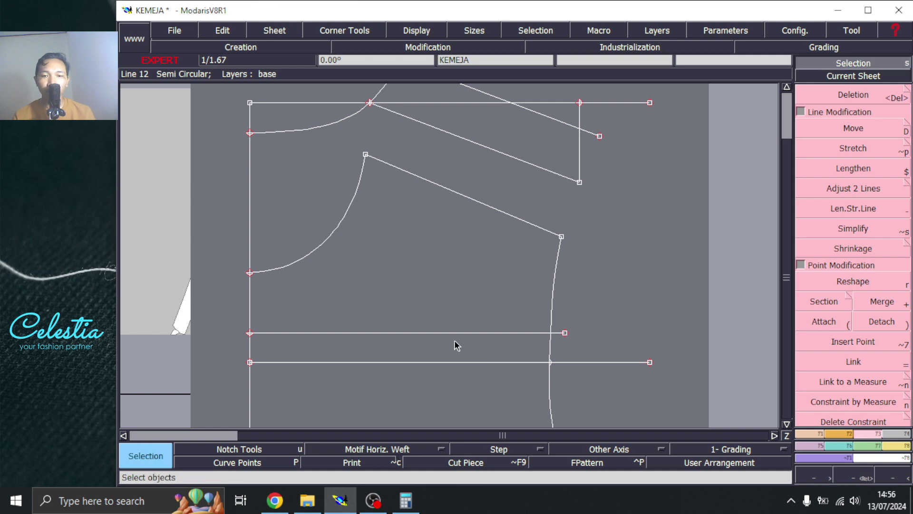
left_click(451, 333)
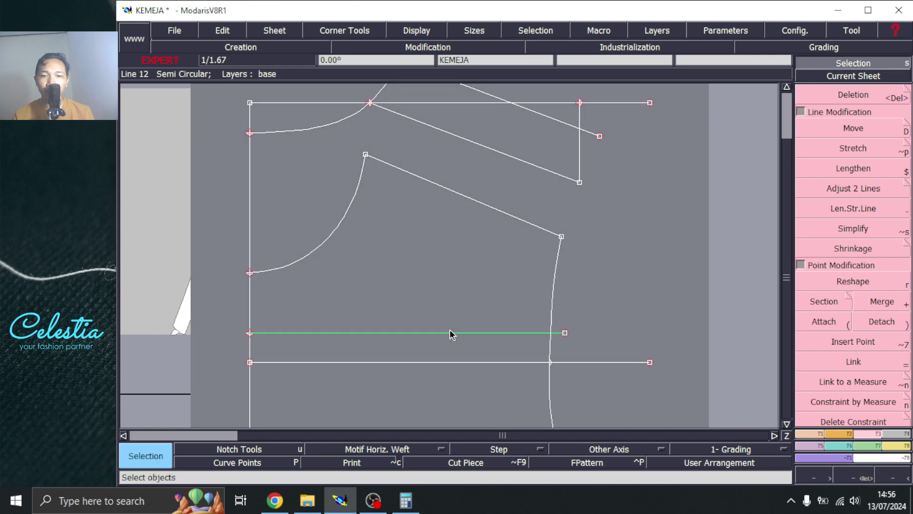
- Draw a short vertical line dropping -6 from the horizontal line's right end
left_click(689, 286)
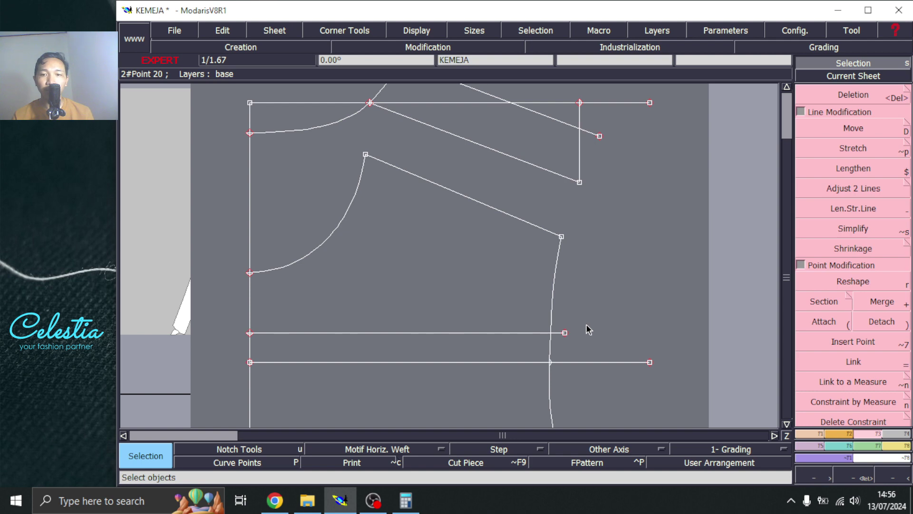
key("l")
left_click(564, 333)
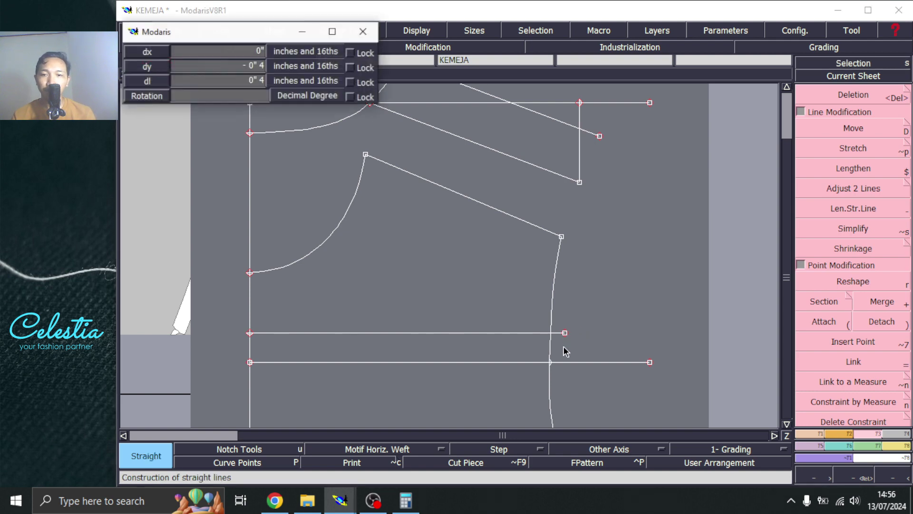
type("7\"14")
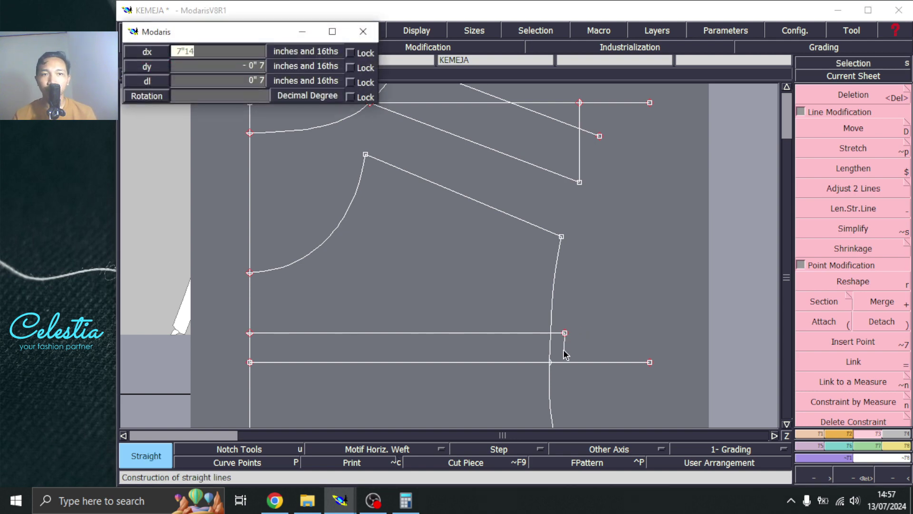
key("Tab")
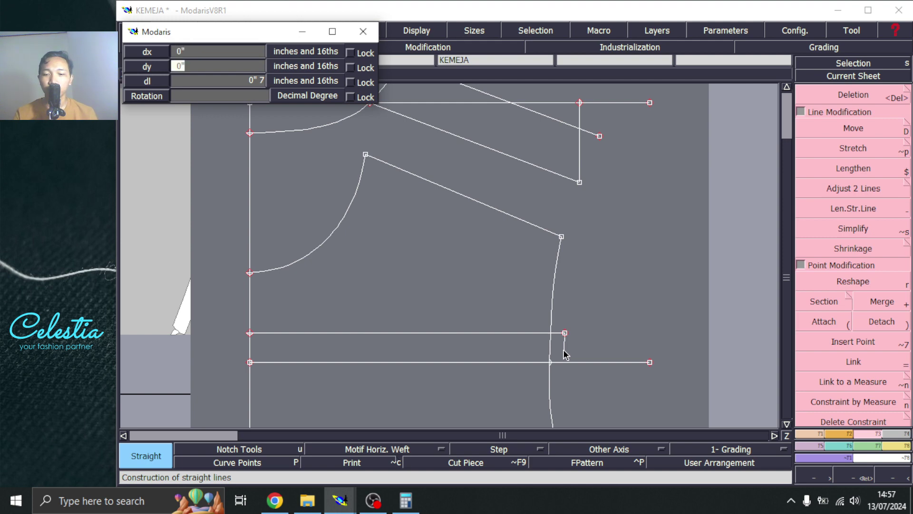
type("-6")
key("Return")
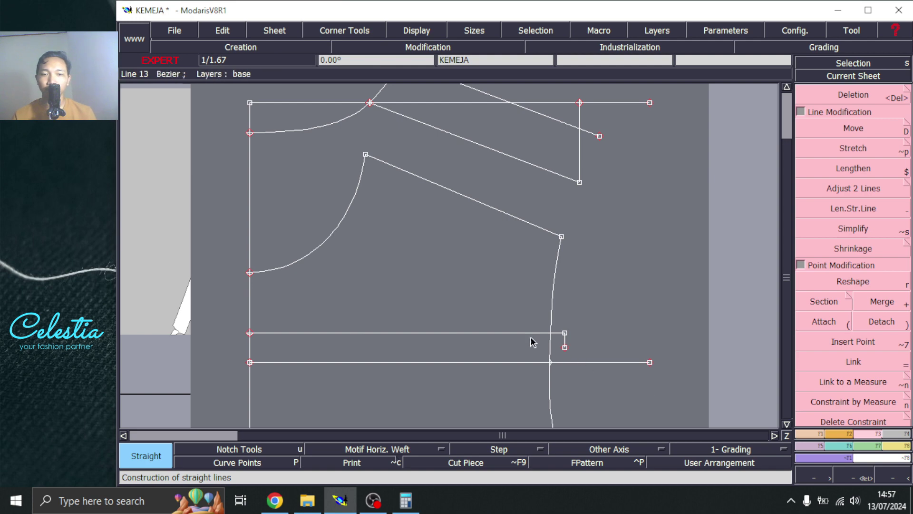
key("b")
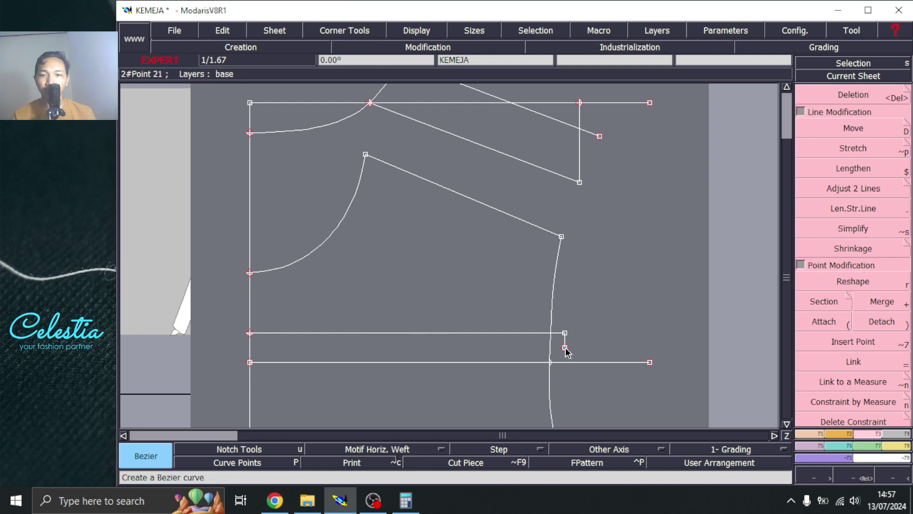
key("Return")
left_click_drag(232, 299, 638, 392)
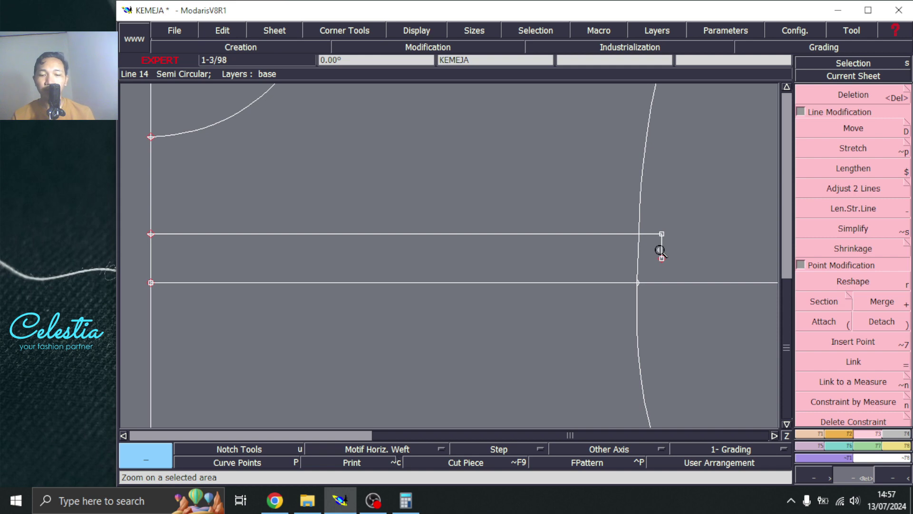
- Draw a Bezier from the short segment's bottom to the horizontal line's left end and smooth its tangents
left_click(662, 258)
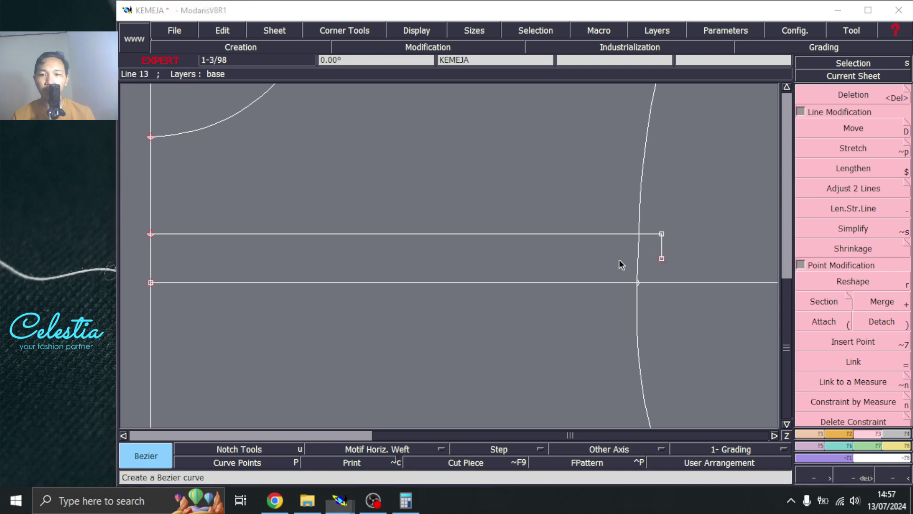
left_click(150, 235)
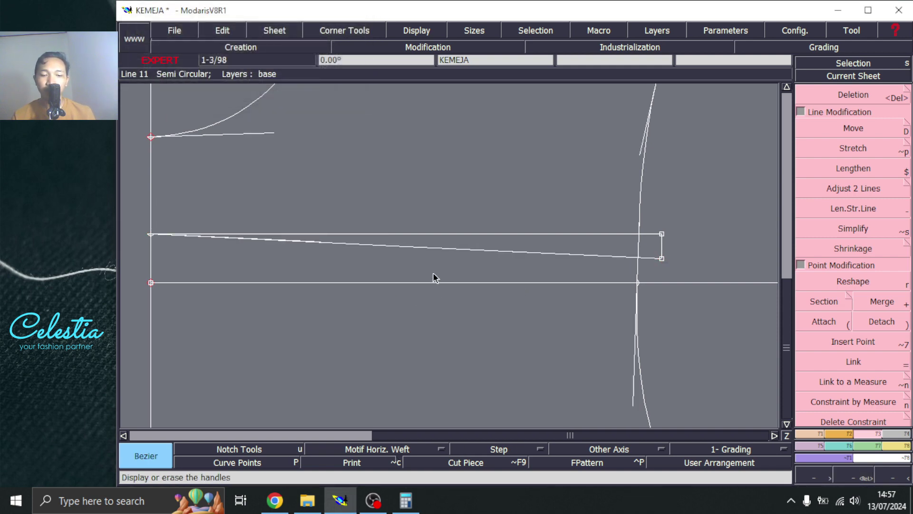
key("r")
left_click_drag(317, 241, 329, 238)
left_click_drag(492, 250, 517, 244)
left_click_drag(333, 238, 389, 233)
key("h")
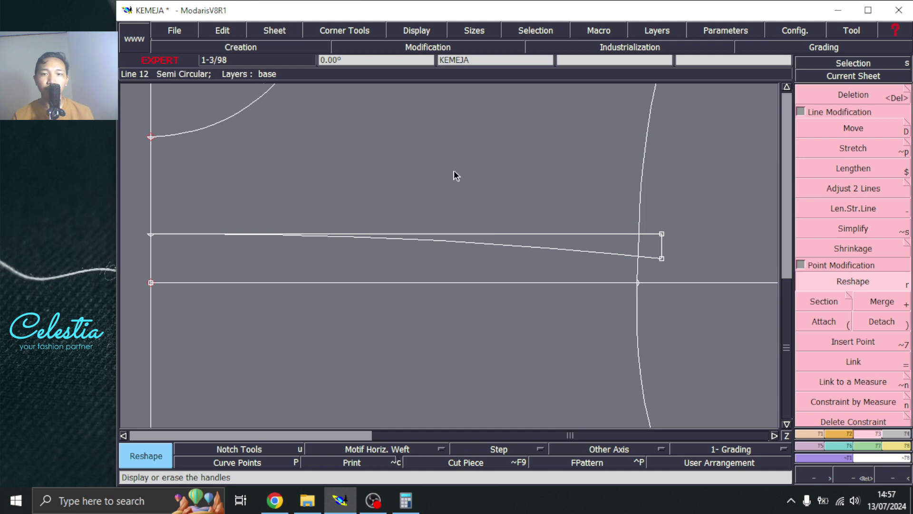
key("s")
left_click(574, 234)
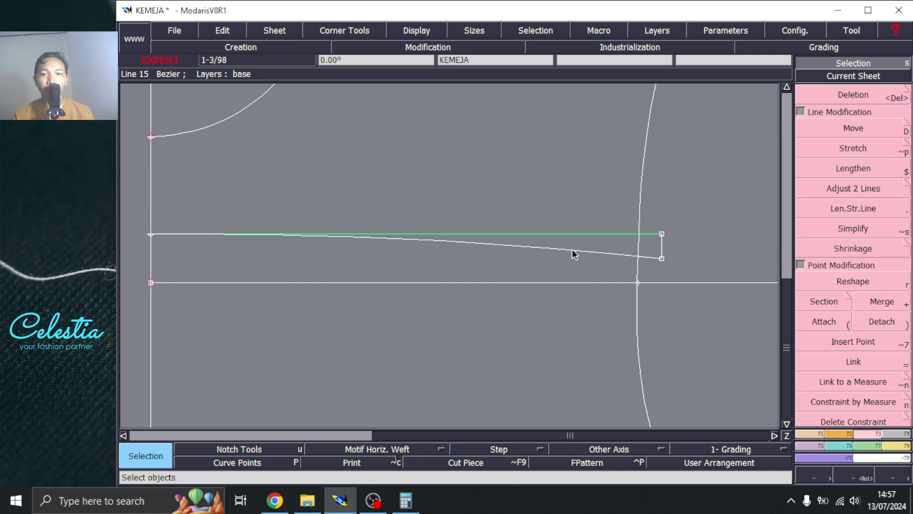
left_click(572, 251)
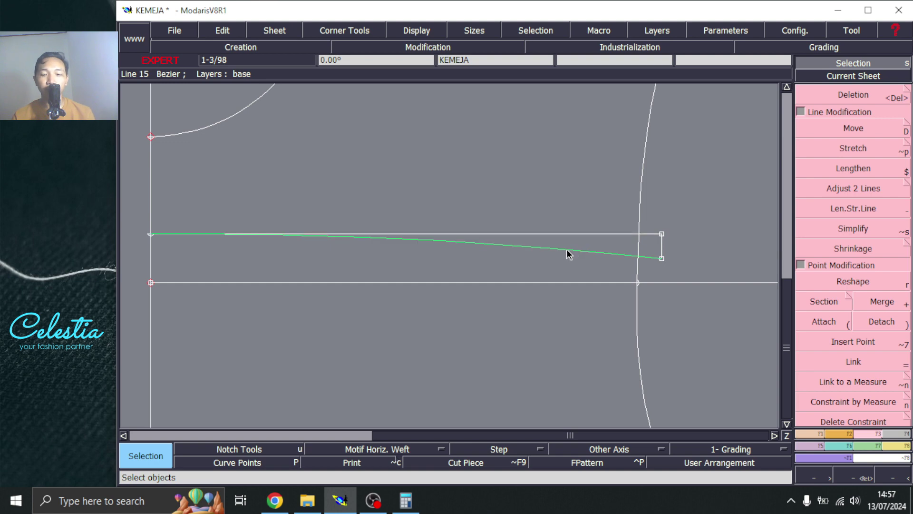
- Measure the slanted curve and upper horizontal line lengths, then remove the measures
key("l")
left_click(571, 251)
left_click(564, 300)
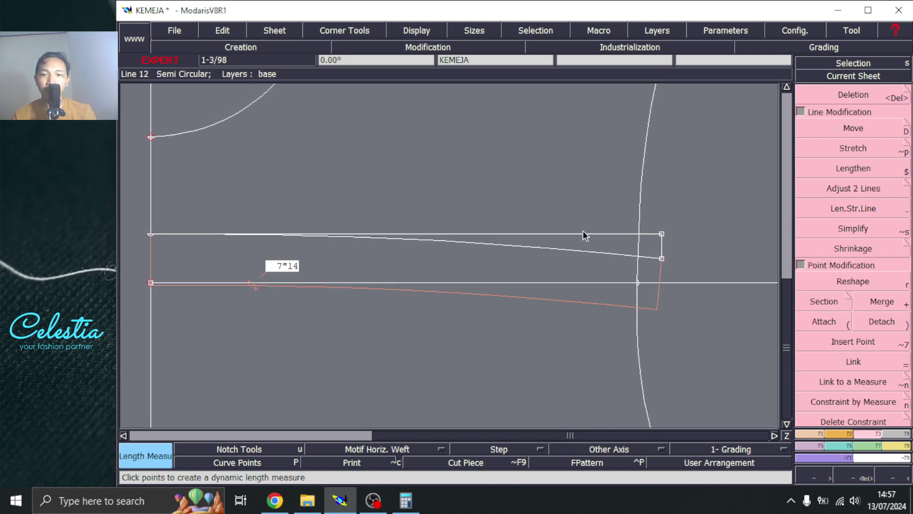
left_click(578, 223)
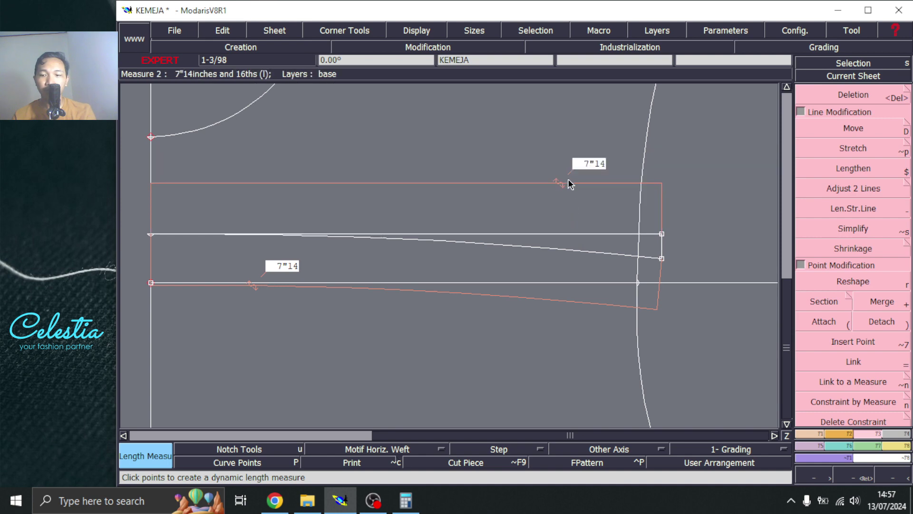
key("ctrl+z")
key("ctrl+z")
key("Home")
key("Return")
left_click_drag(390, 155, 530, 275)
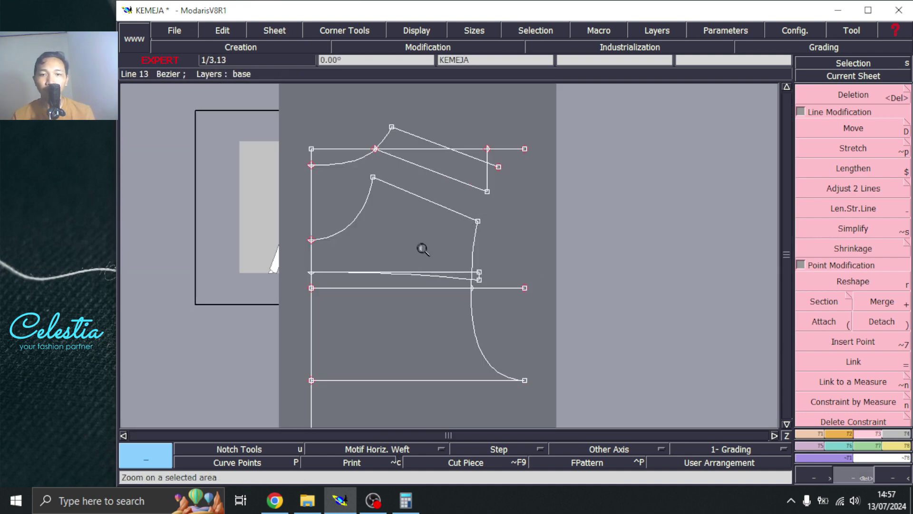
left_click_drag(422, 246, 529, 312)
- Delete the short vertical segments beside the side seam
key("Delete")
left_click(468, 233)
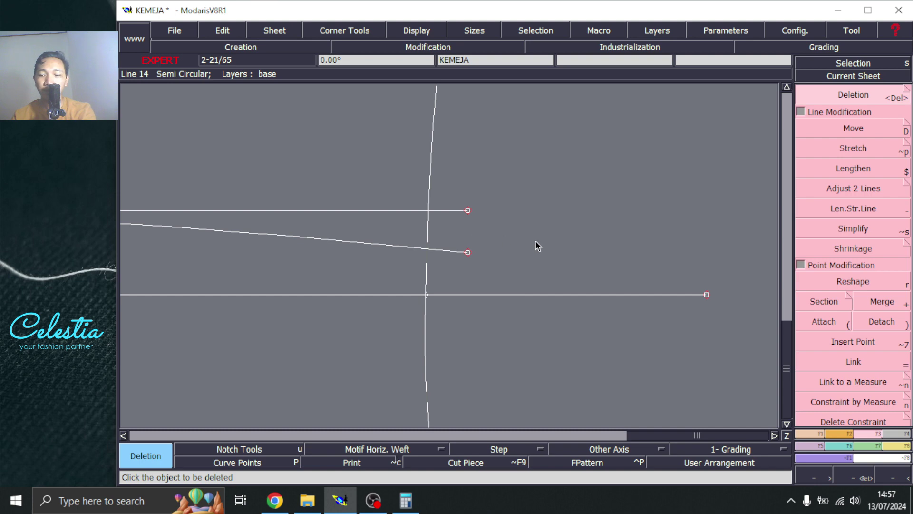
key("z")
left_click(499, 257)
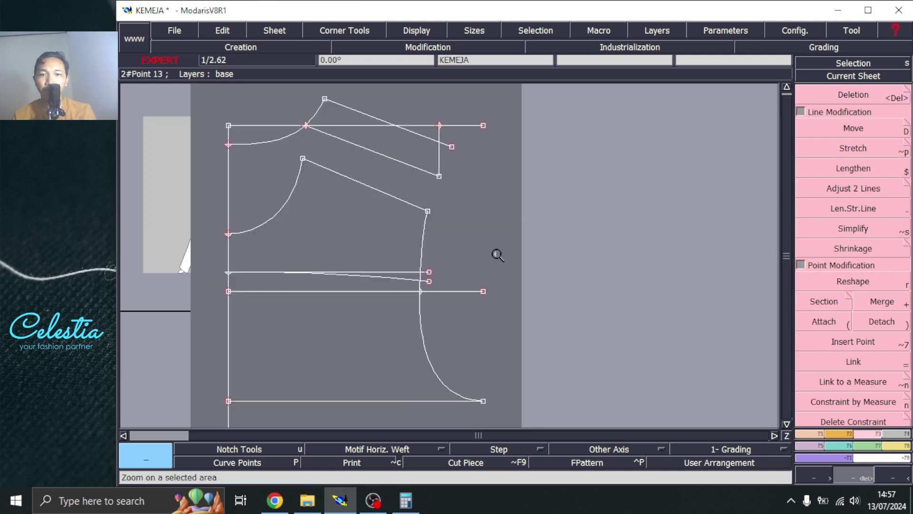
key("Delete")
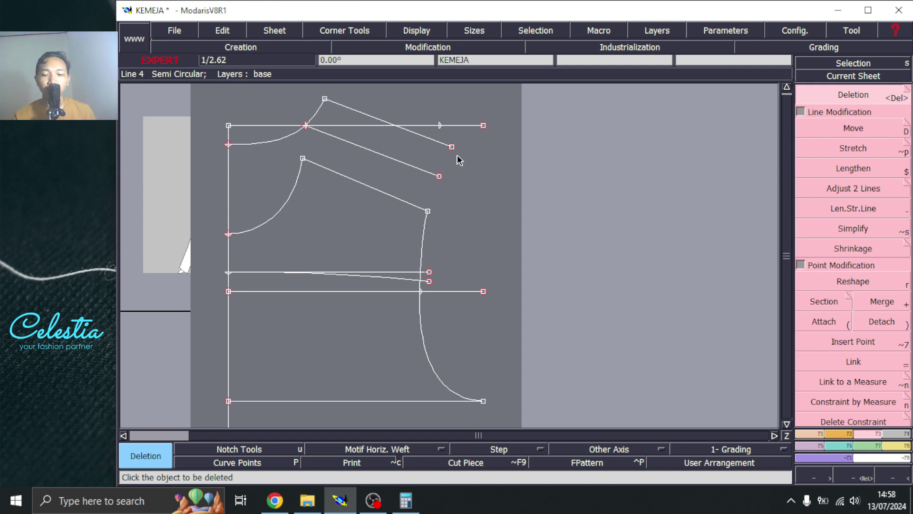
key("Return")
left_click_drag(348, 109, 517, 411)
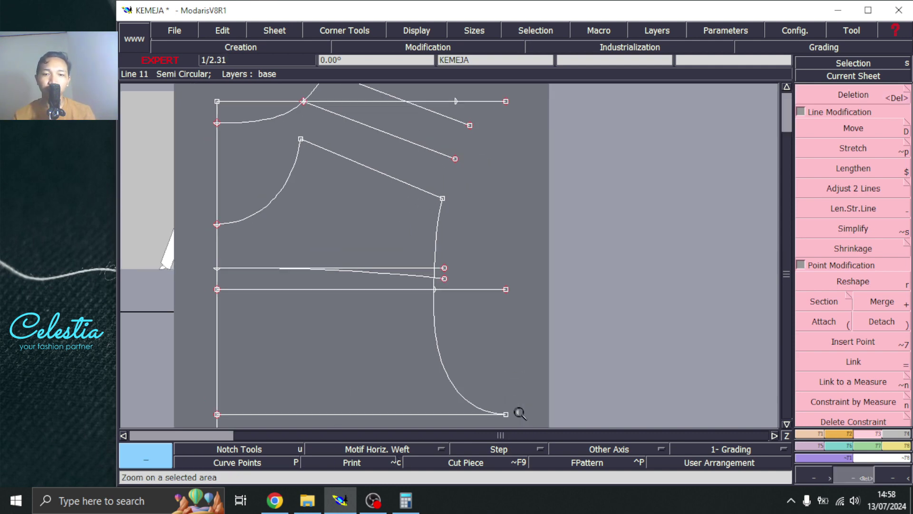
- Draw Bezier lines from the hem corner to the wedge's lower end and from its upper end to the chest-level point
key("b")
left_click(506, 415)
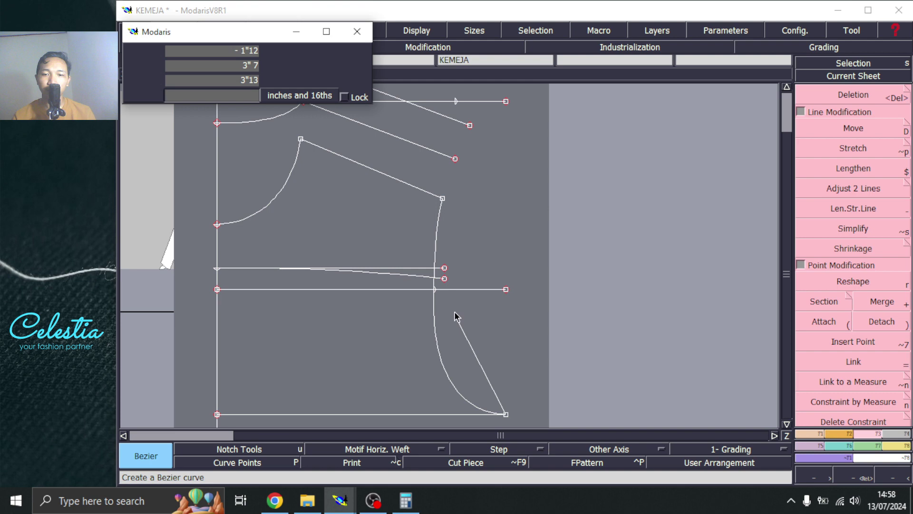
left_click(444, 279)
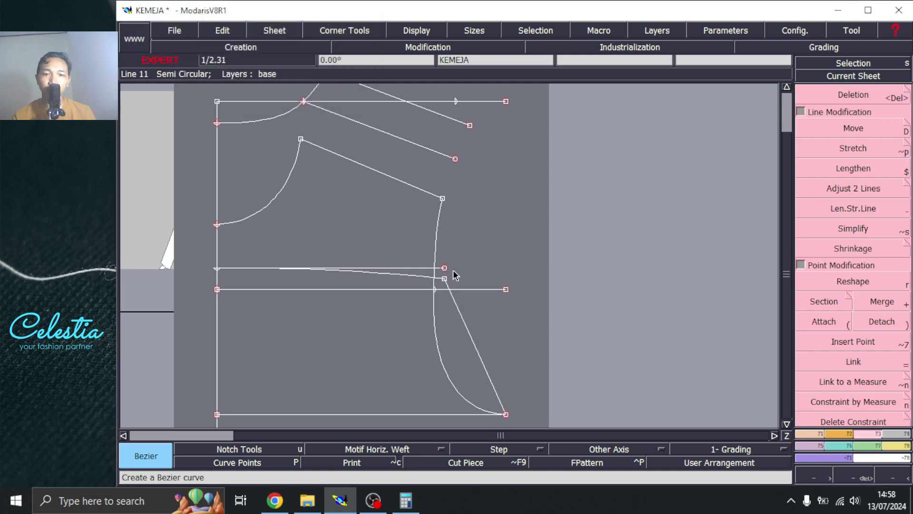
left_click(444, 267)
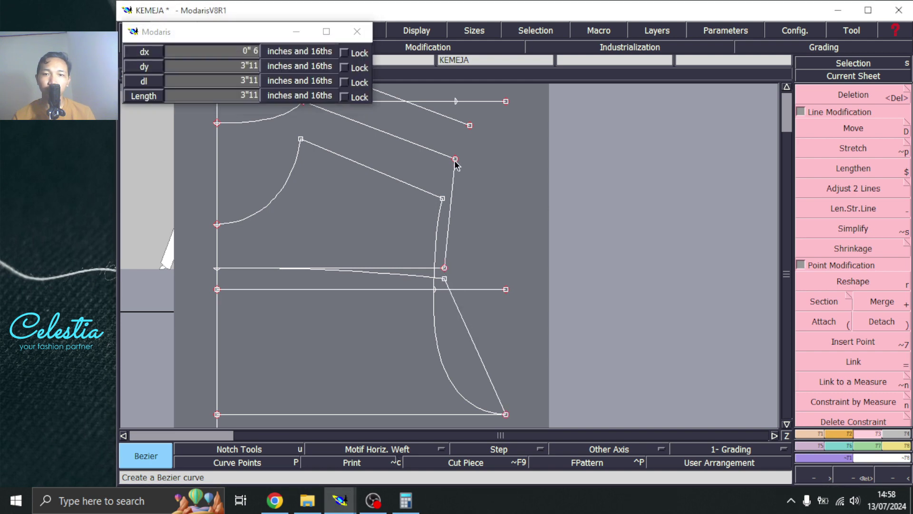
left_click(470, 127)
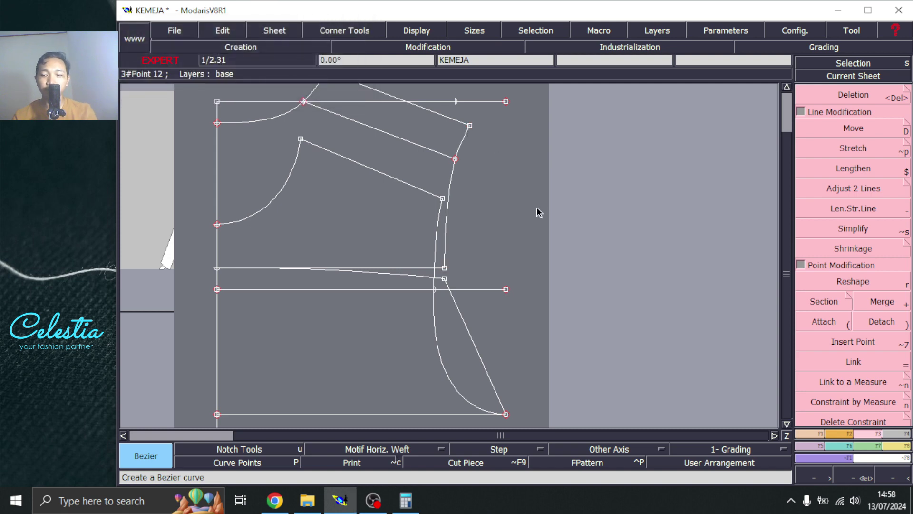
- Bend the new side line into a curve with Reshape
key("Return")
left_click_drag(359, 102, 524, 419)
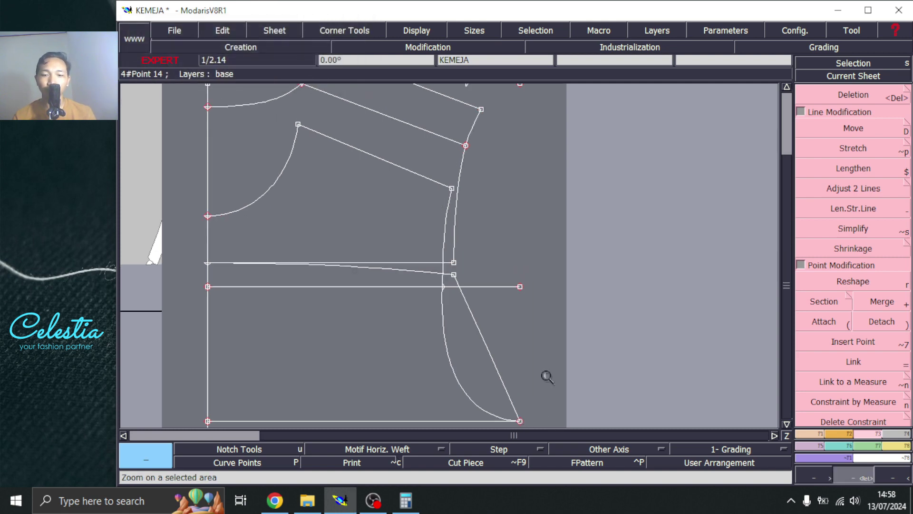
key("r")
left_click_drag(497, 372, 466, 391)
left_click_drag(475, 323, 456, 350)
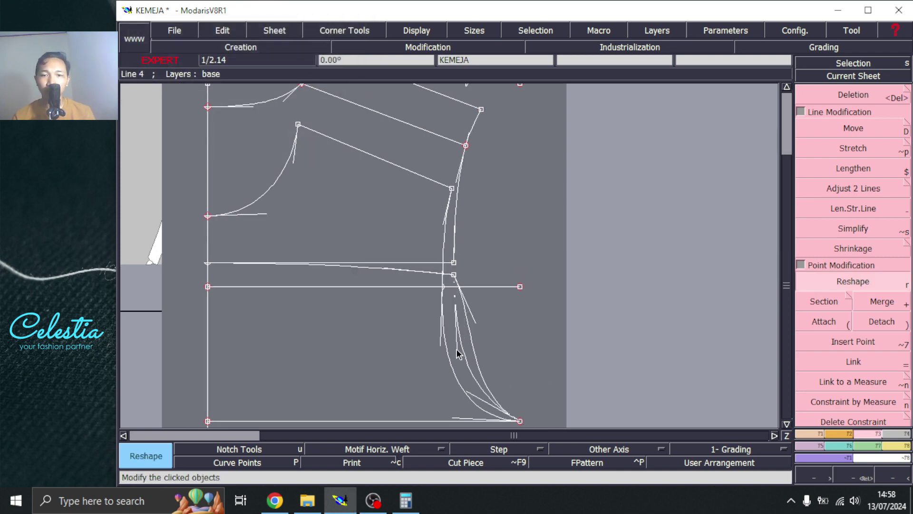
- Fix the reshaped side curve, then bend the lower side curve further right
left_click(454, 358)
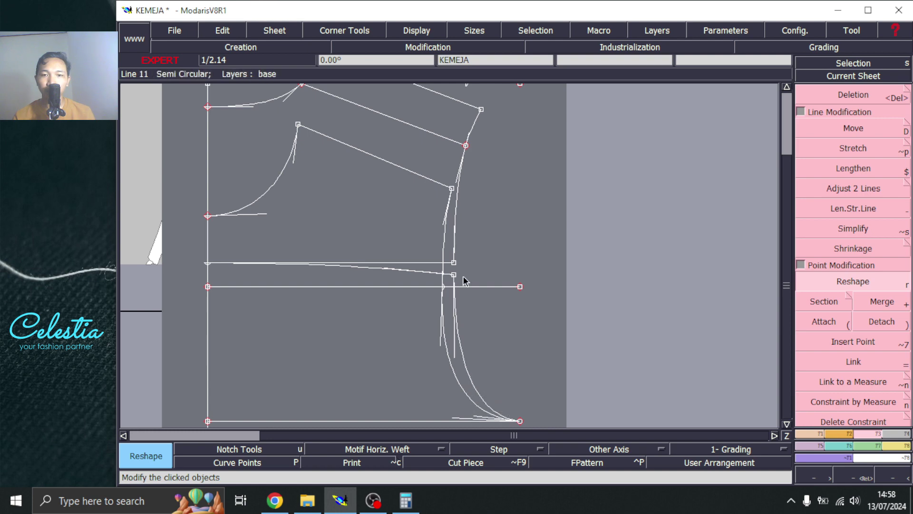
key("Return")
left_click_drag(370, 104, 576, 307)
key("r")
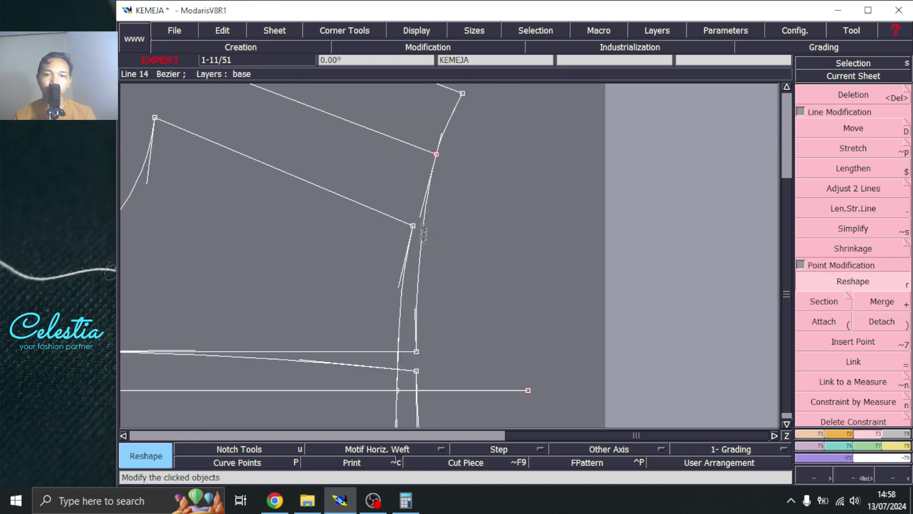
key("h")
left_click_drag(416, 420, 422, 423)
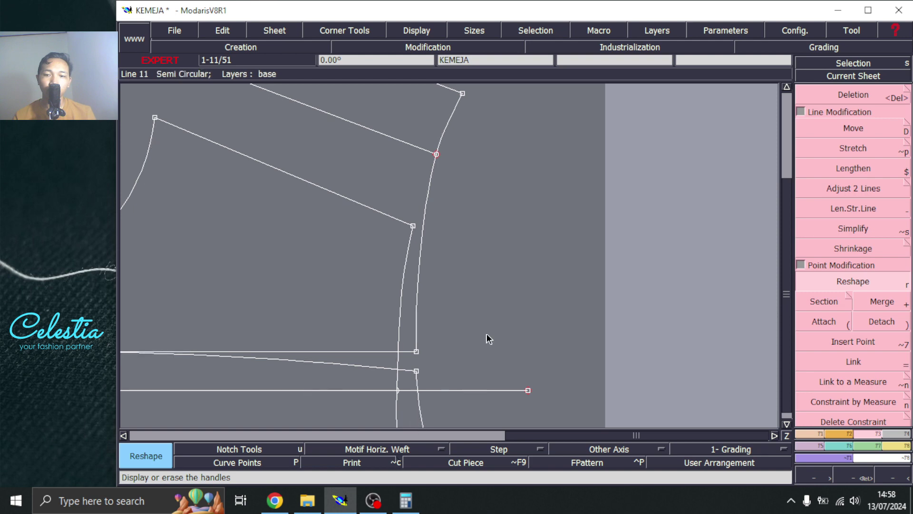
- Drag the tangent handles of the two lower side curves so they sweep smoothly to the hem corner
key("Home")
key("Return")
left_click_drag(394, 149, 520, 286)
left_click_drag(366, 184, 566, 388)
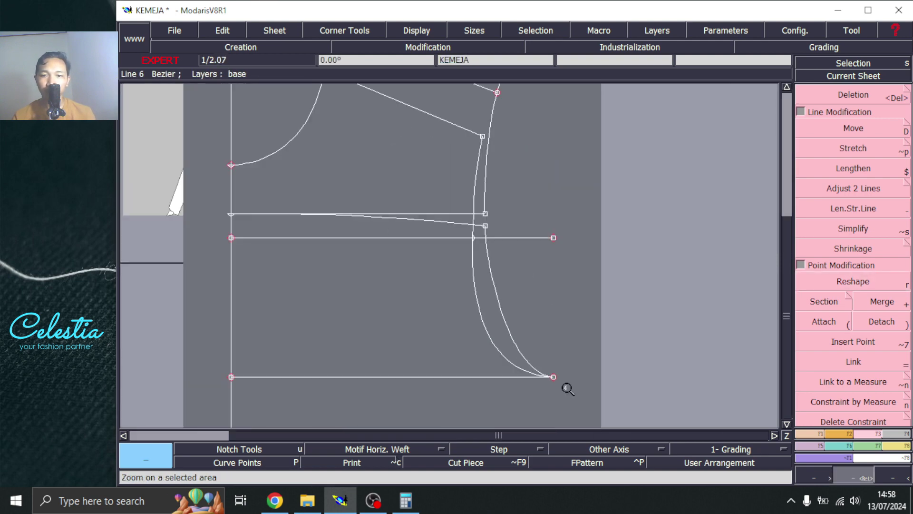
key("h")
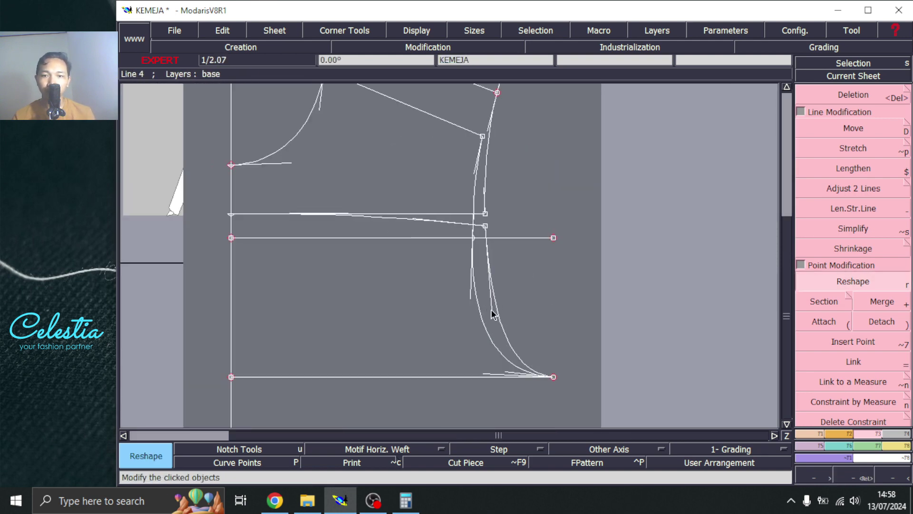
left_click_drag(491, 310, 472, 304)
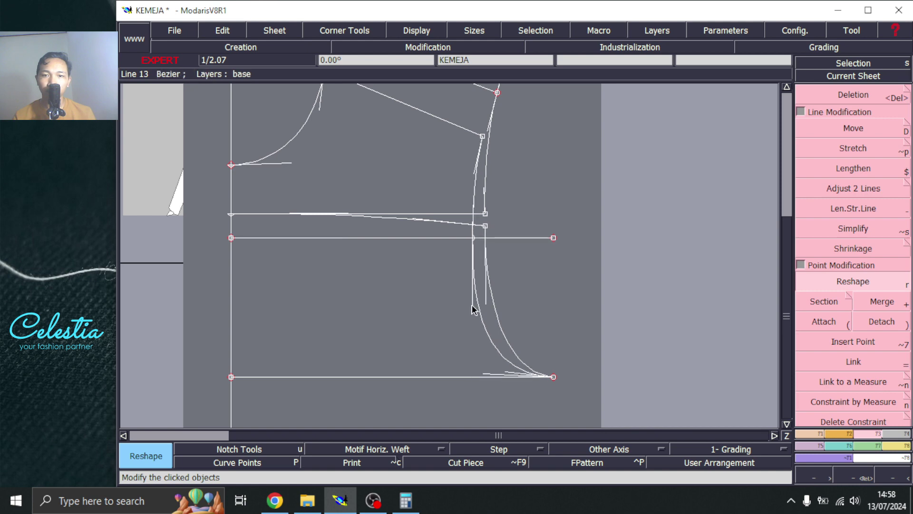
key("h")
key("Home")
key("Return")
left_click_drag(397, 161, 509, 269)
key("s")
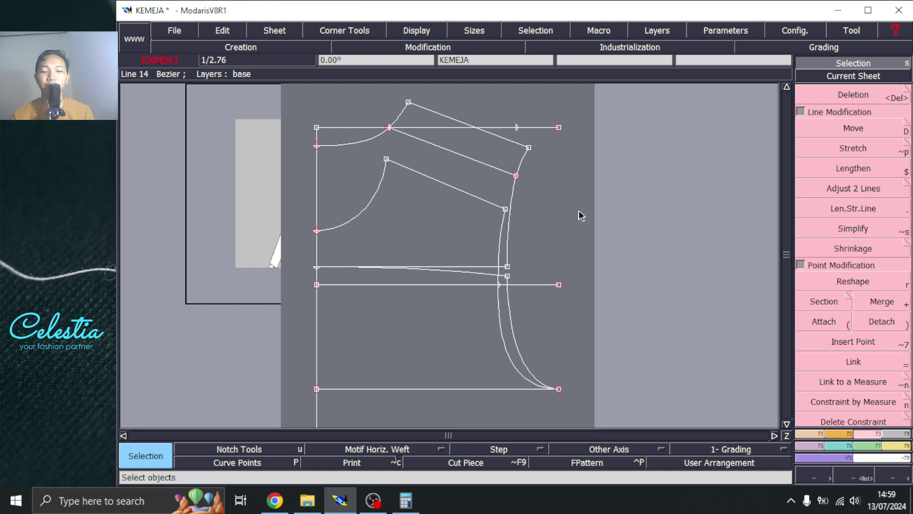
- Confirm the access paths and save KEMEJA over the existing KEMEJA.mdl, continuing past both warnings
key("ctrl+a")
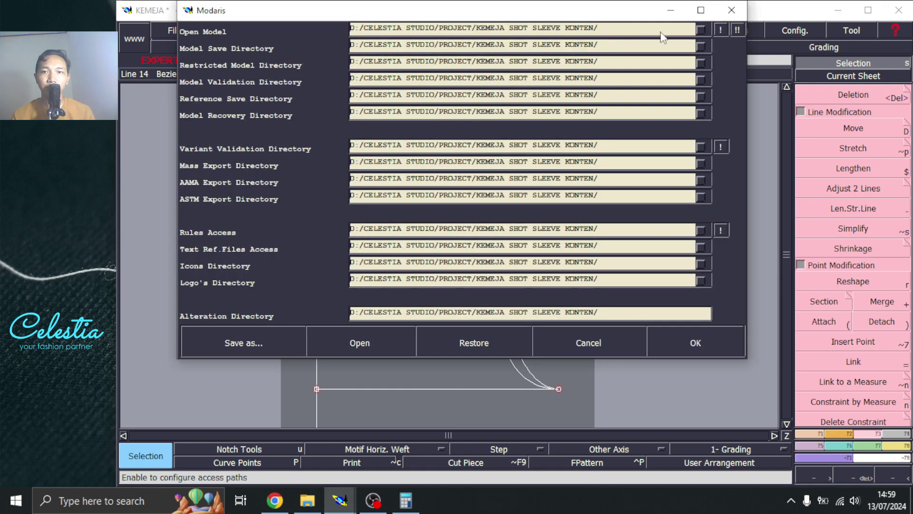
left_click(698, 344)
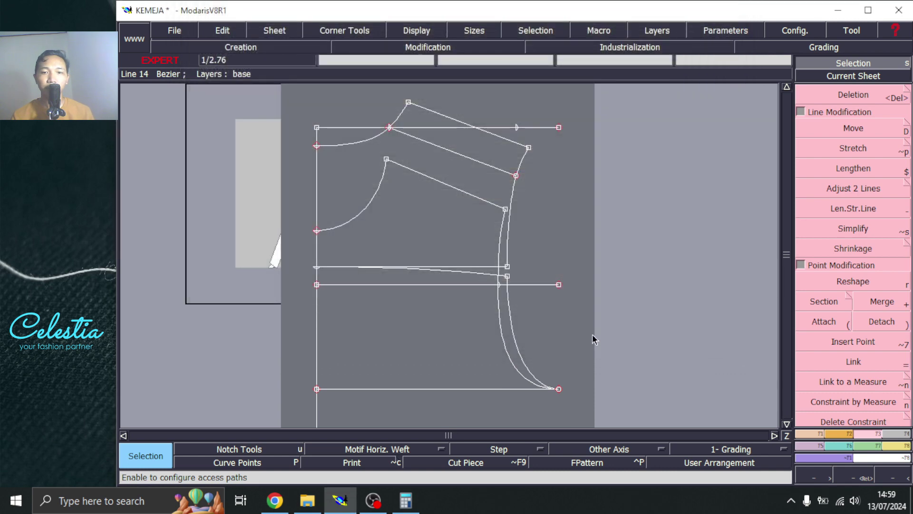
key("ctrl+s")
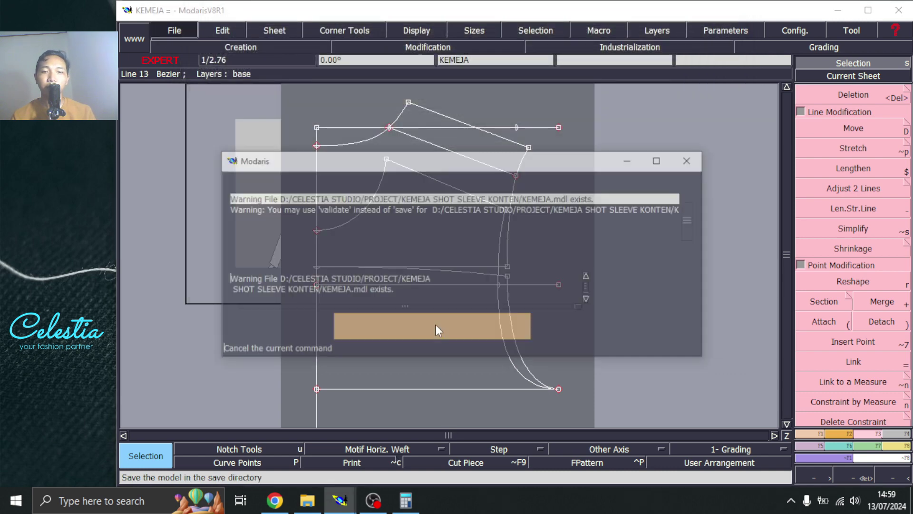
left_click(378, 326)
key("ctrl+s")
left_click(378, 325)
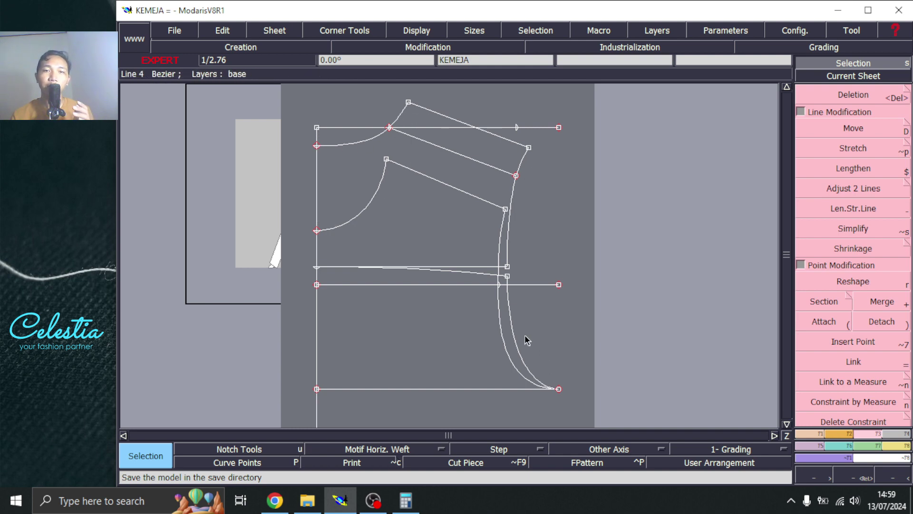
- Copy the KEMEJA sheet as KEMEJA2 and mirror the copy with X Sym
key("j")
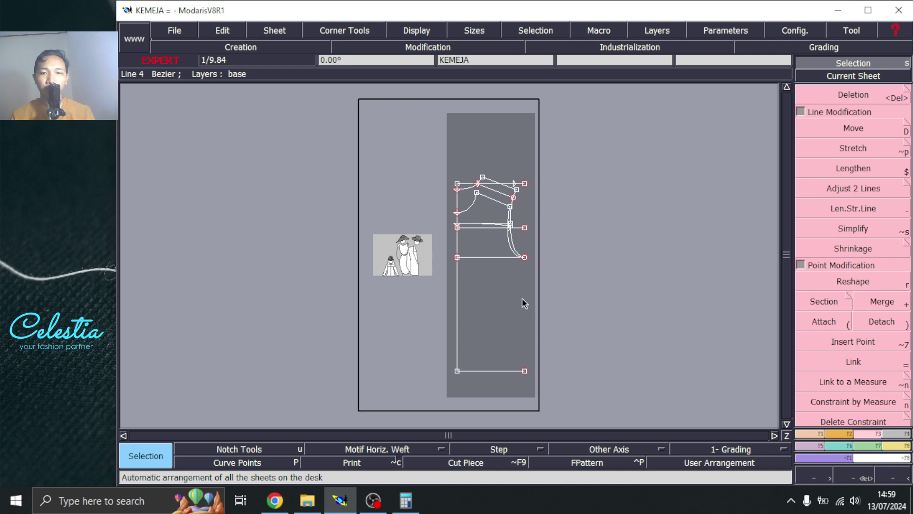
key("shift+x")
left_click(495, 274)
left_click(618, 275)
key("j")
key("s")
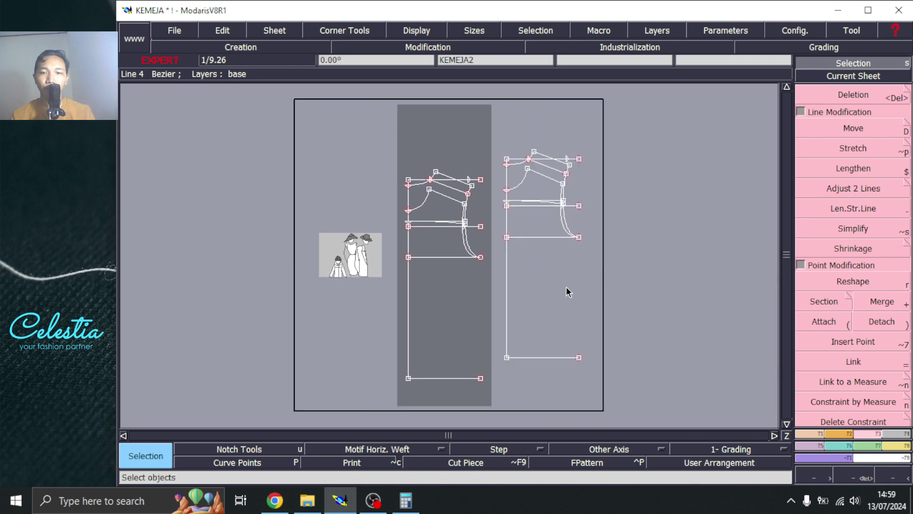
left_click(567, 292)
key("F2")
left_click(807, 282)
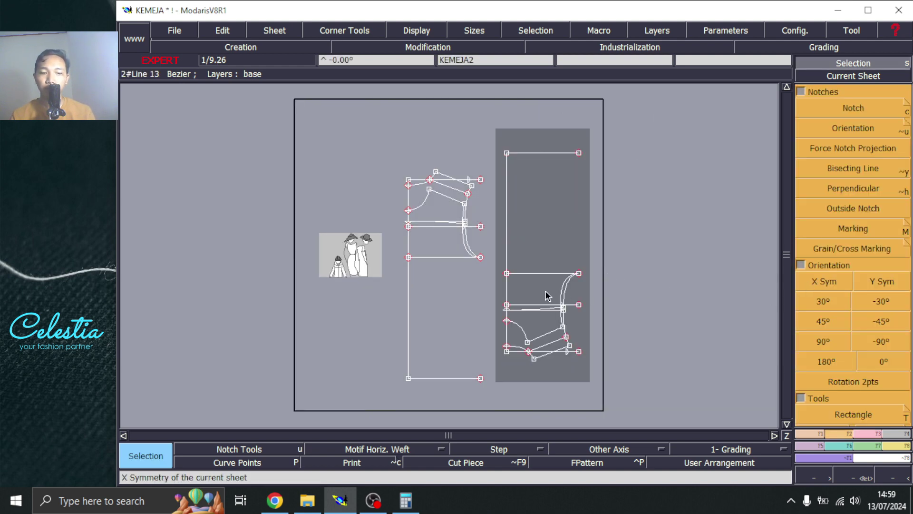
key("a")
key("j")
- Marry the mirrored KEMEJA2 copy onto the KEMEJA sheet
key("m")
left_click(553, 314)
left_click(472, 261)
key("Home")
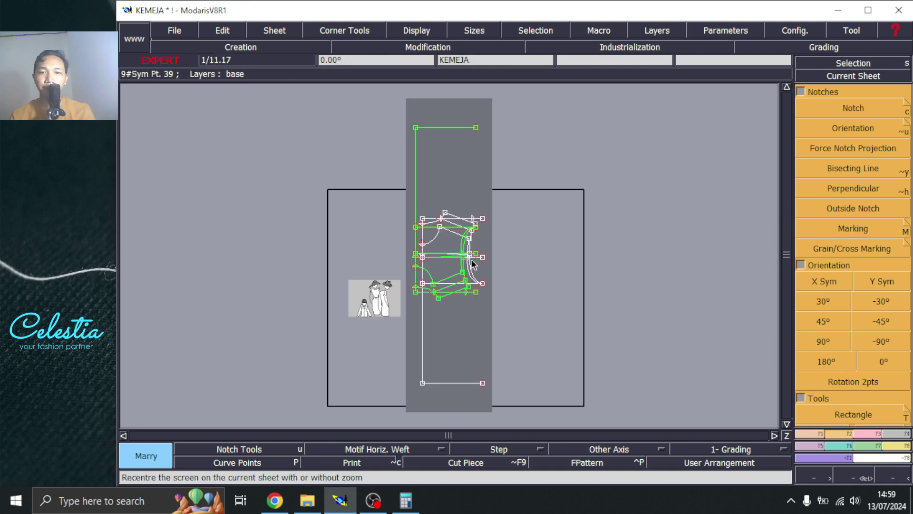
key("Return")
left_click_drag(398, 187, 517, 323)
left_click_drag(305, 99, 581, 401)
- Move the married copy so it sits on the front's shoulder-neck point
key("k")
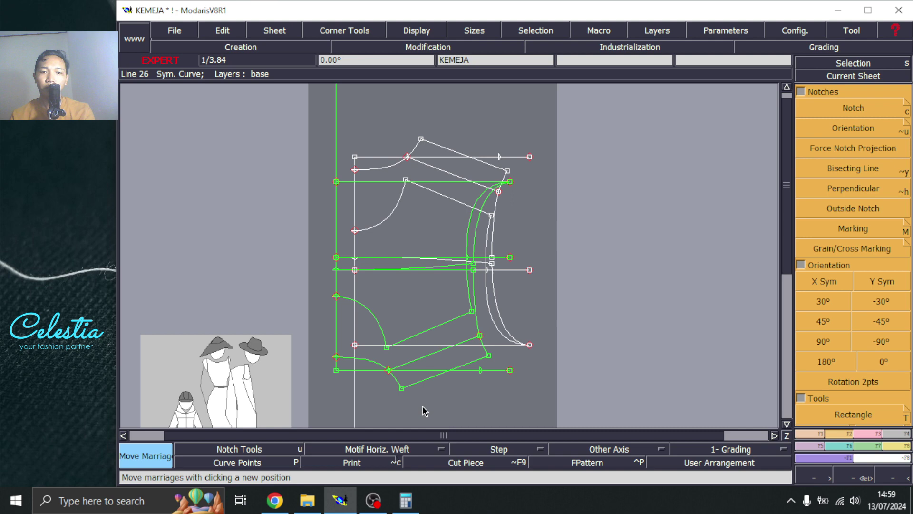
left_click(402, 389)
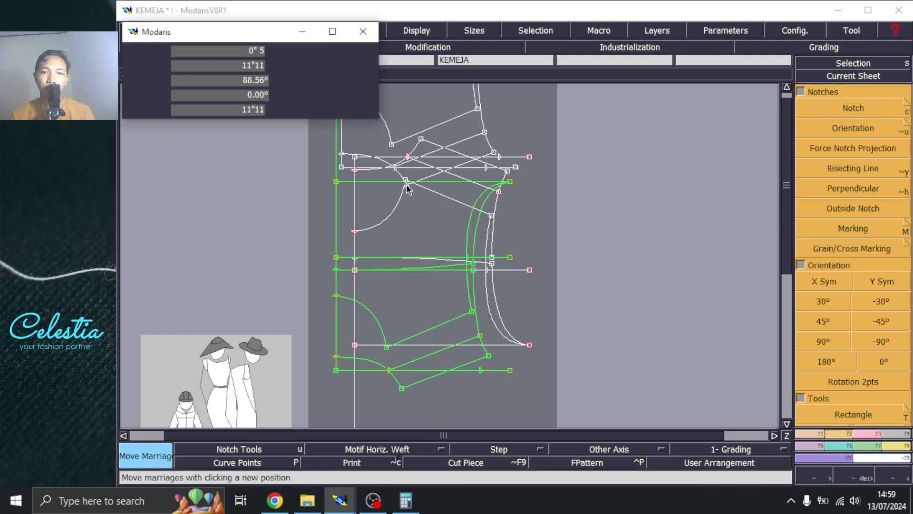
left_click(410, 222)
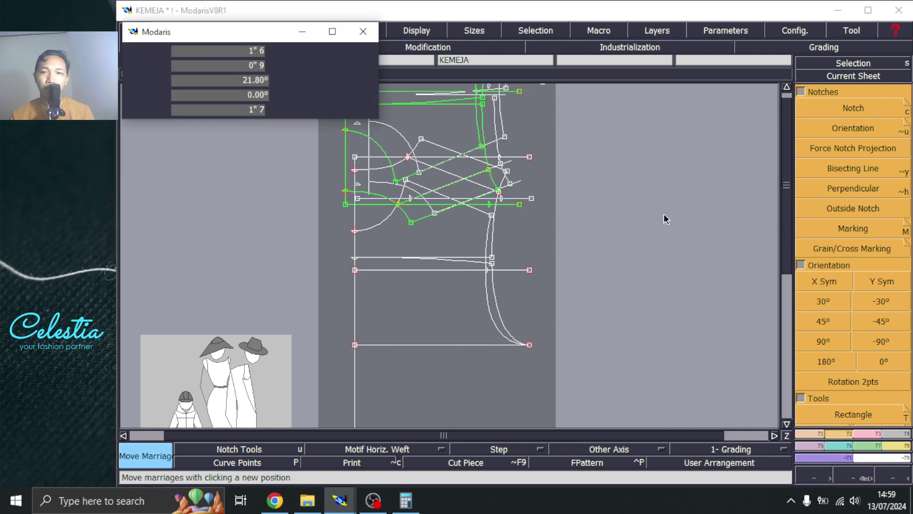
left_click(664, 219)
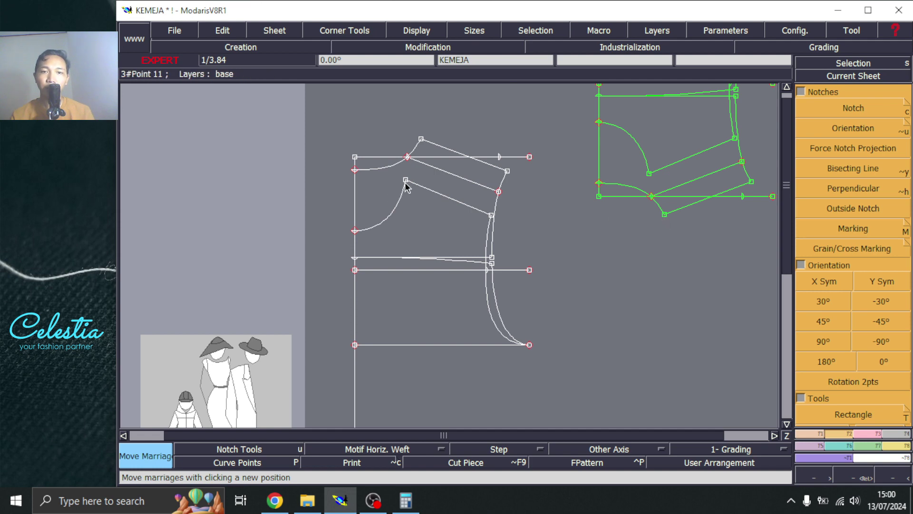
left_click(664, 215)
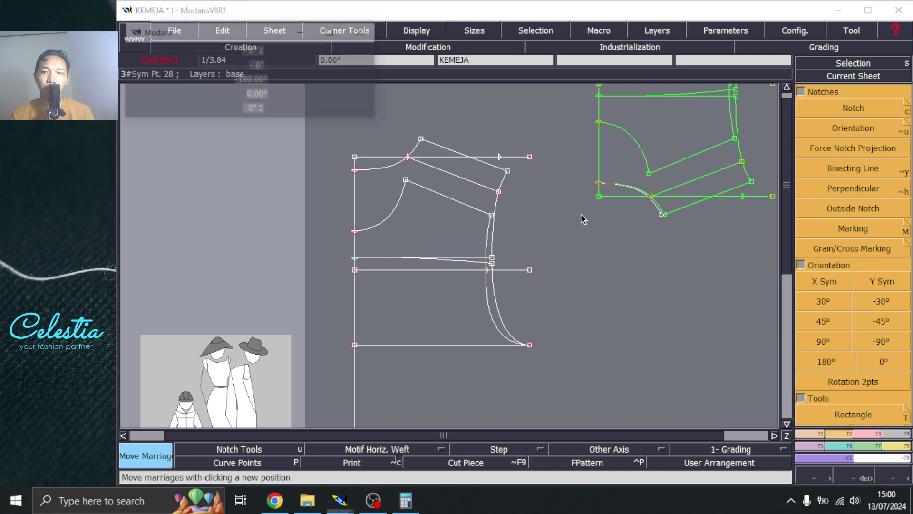
left_click(406, 181)
key("z")
left_click_drag(317, 114, 564, 285)
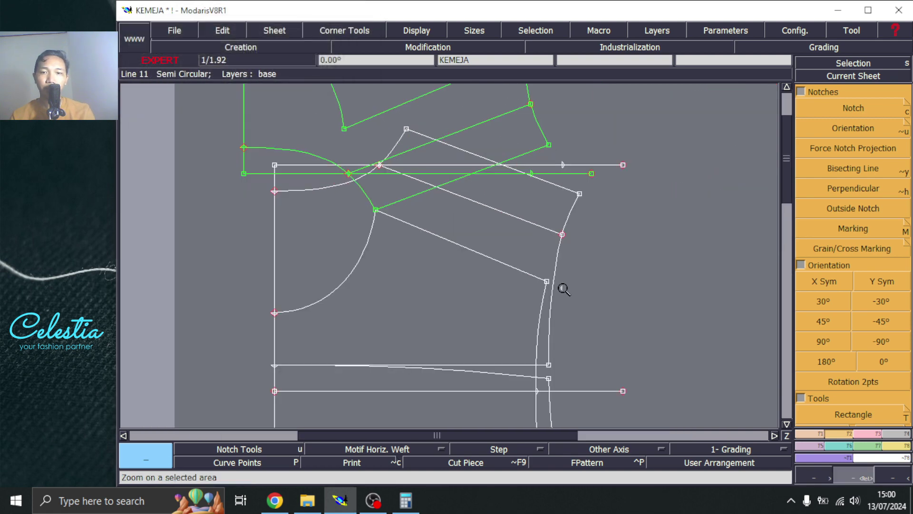
- Pivot the green married copy around the neck point until both shoulder lines coincide
left_click(548, 146)
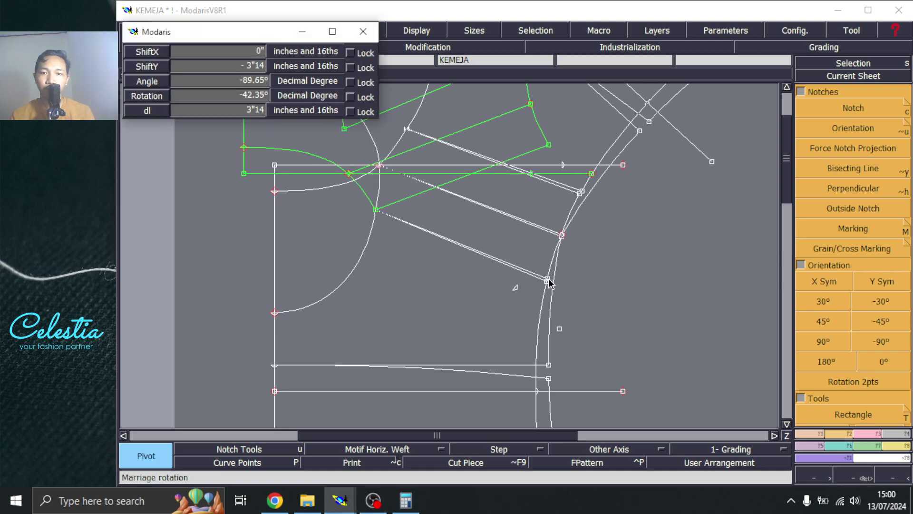
left_click(596, 291)
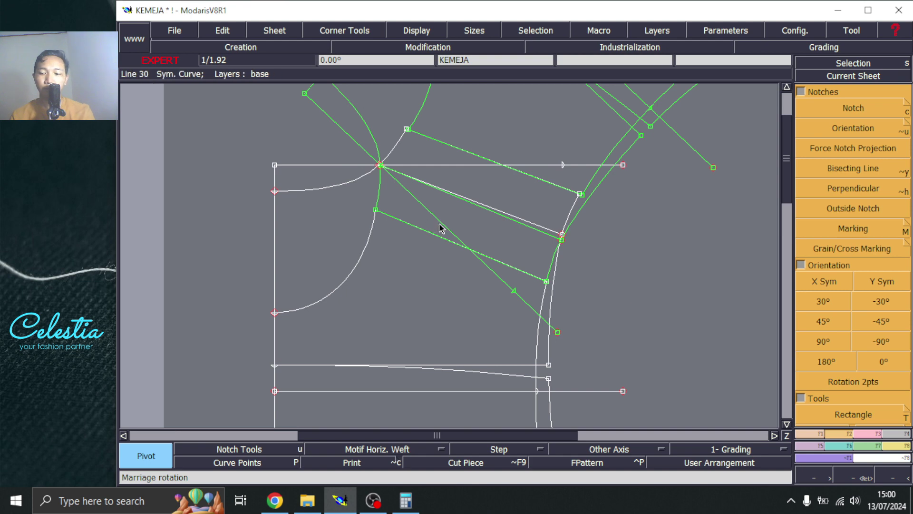
key("Home")
key("Return")
left_click_drag(366, 208, 431, 278)
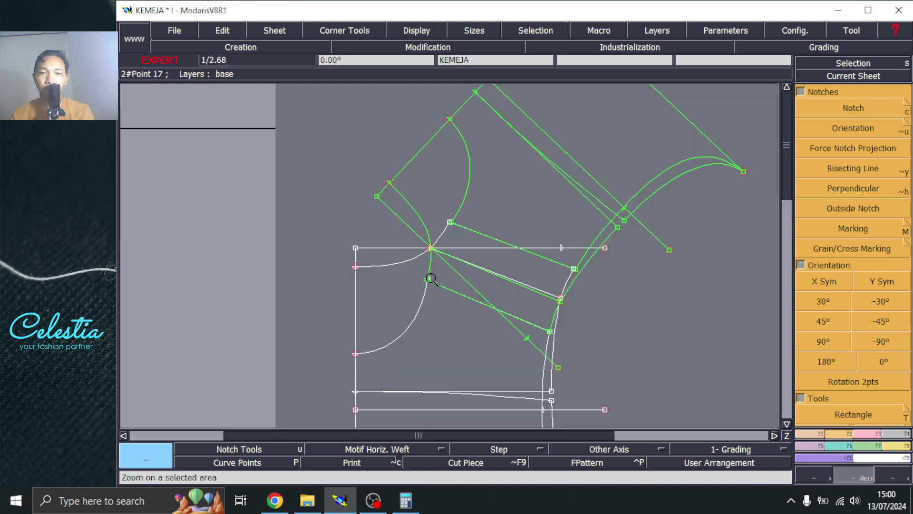
left_click_drag(295, 141, 560, 284)
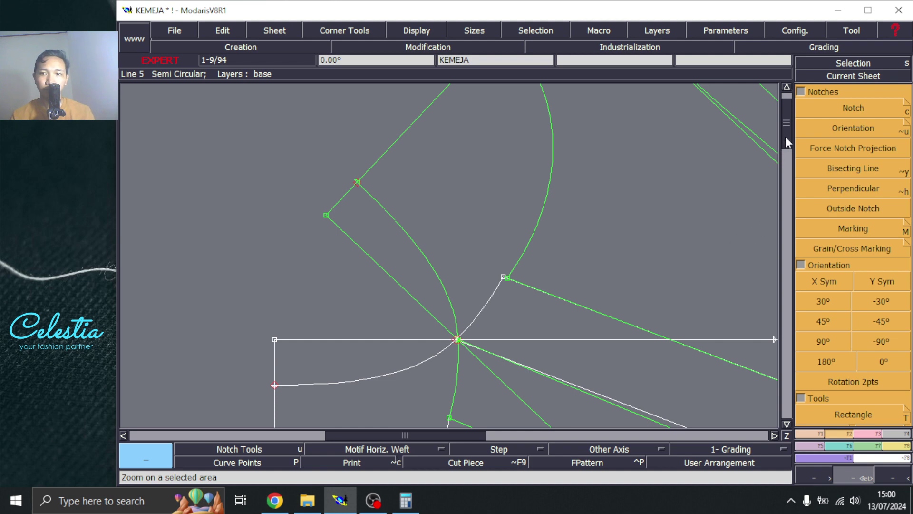
left_click_drag(786, 136, 777, 176)
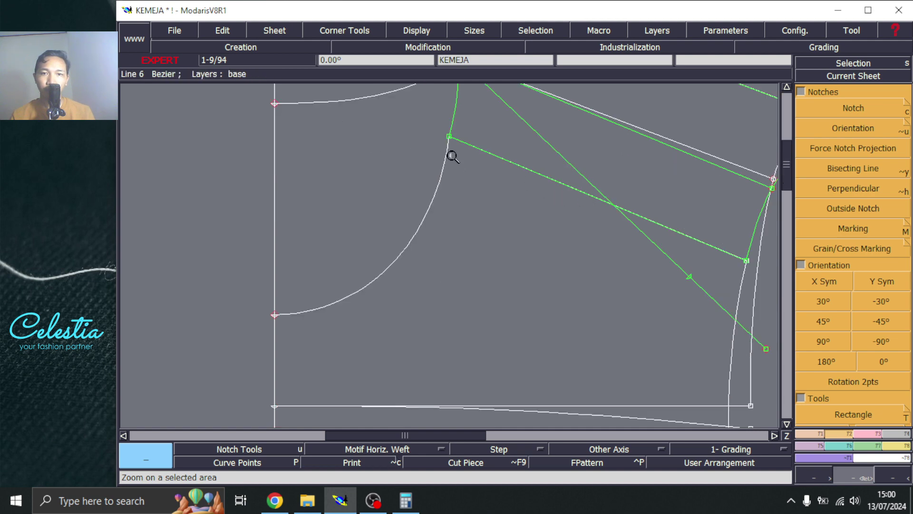
- Slightly flatten the lower neckline curve with Reshape
key("r")
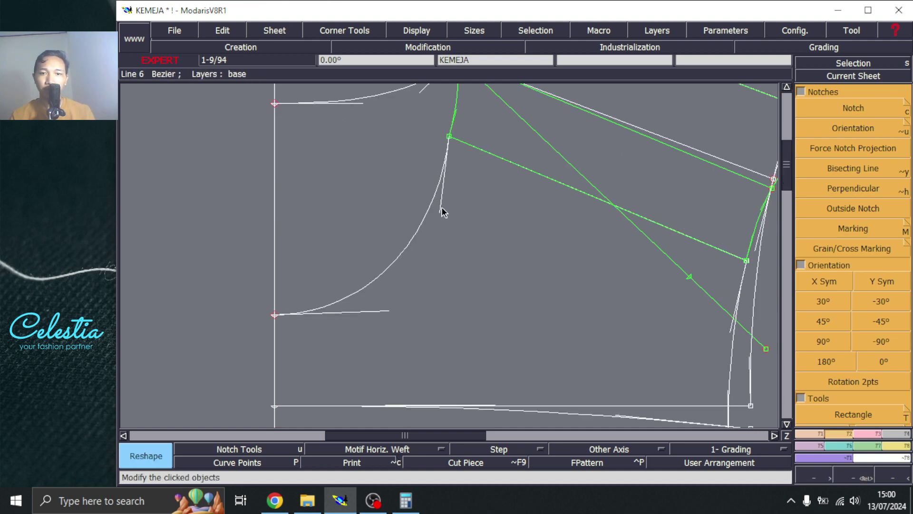
left_click_drag(438, 211, 430, 216)
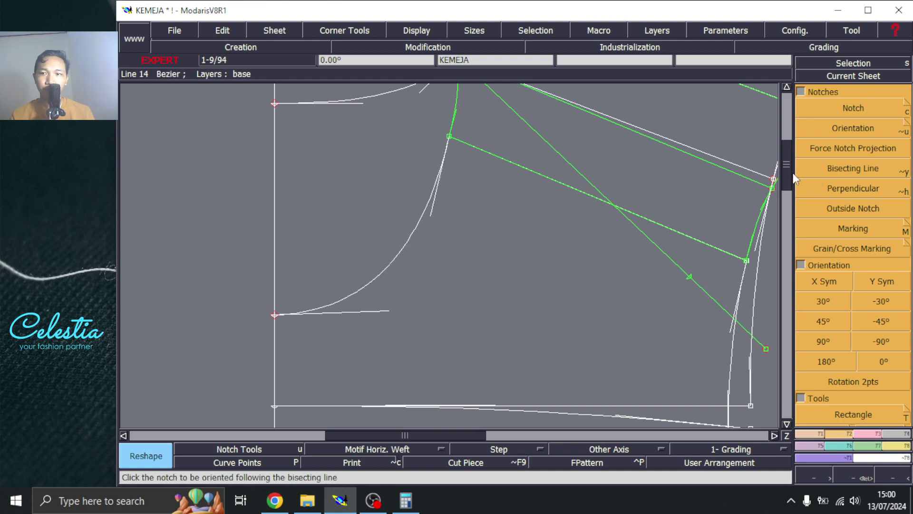
left_click_drag(787, 169, 785, 164)
left_click_drag(418, 434, 429, 434)
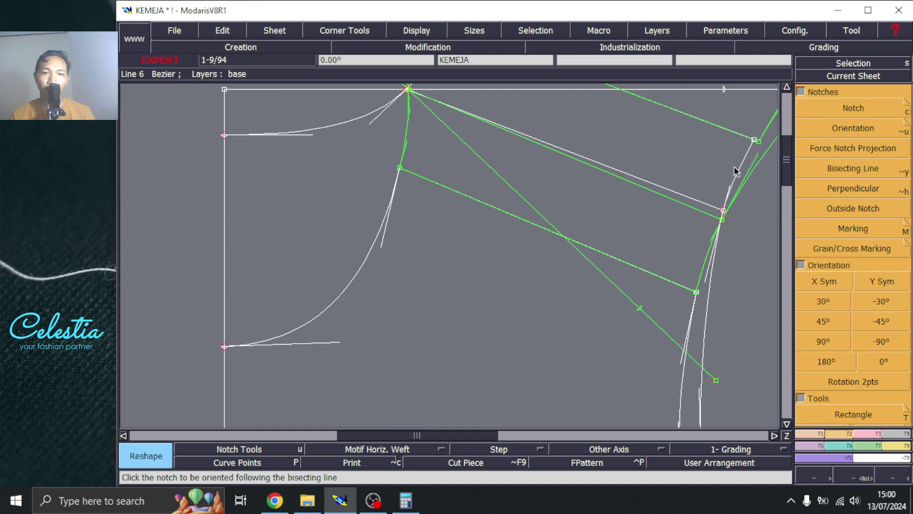
left_click_drag(791, 162, 789, 142)
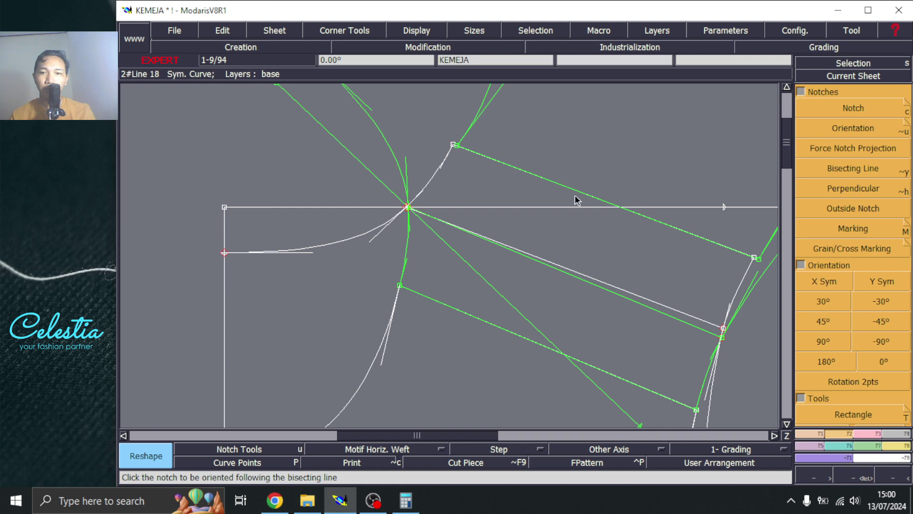
- Snap the green piece's shoulder end onto the front's shoulder tip point
key("m")
left_click(456, 145)
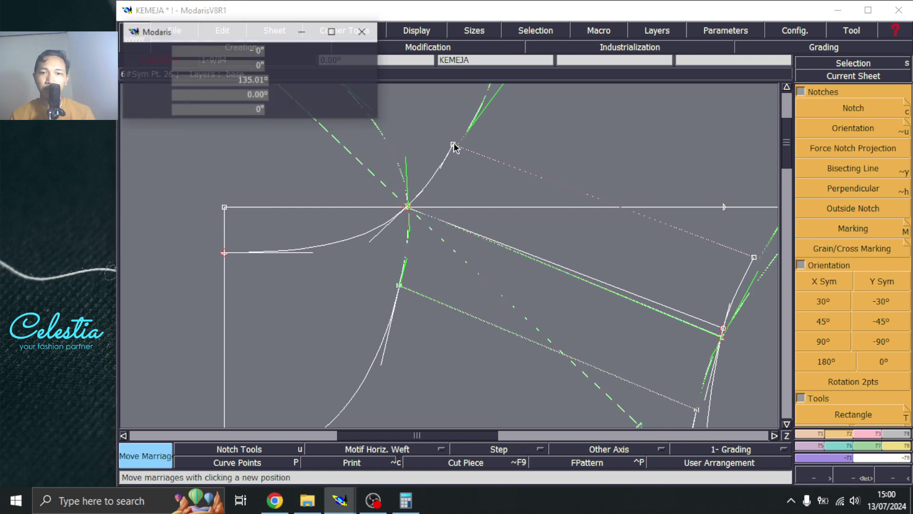
left_click(452, 145)
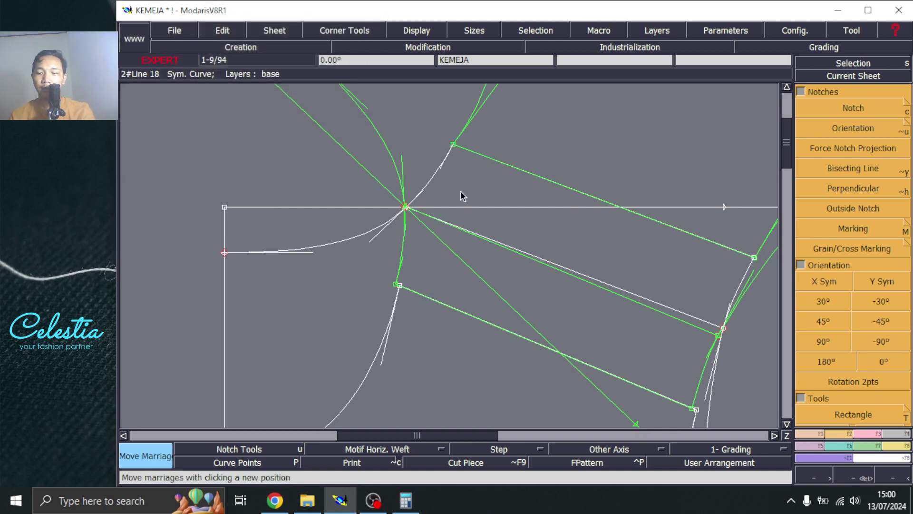
key("Home")
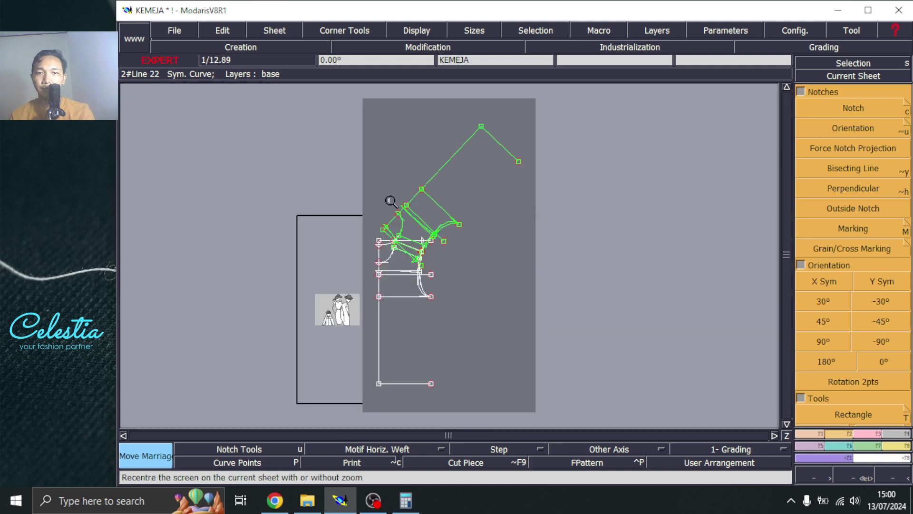
- Zoom into the lower armhole near the side seam with curve handles hidden
key("Return")
left_click_drag(372, 200, 421, 259)
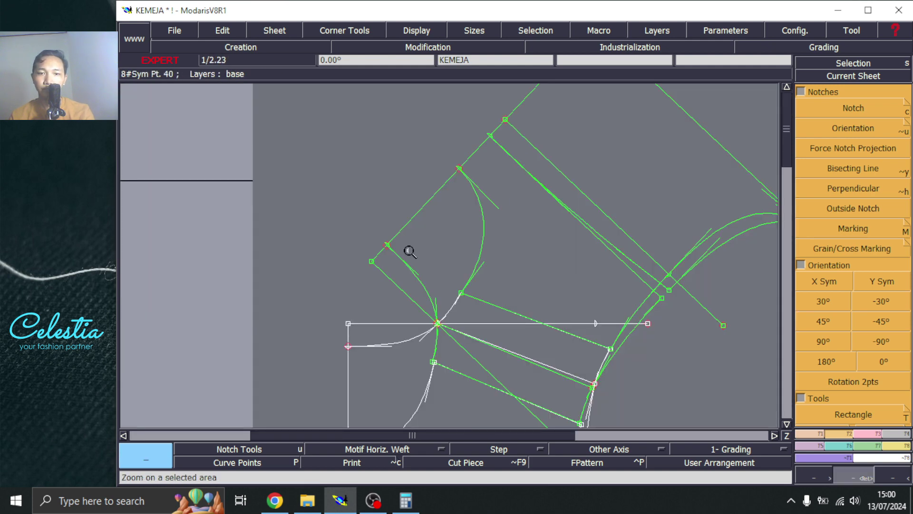
left_click_drag(326, 189, 615, 367)
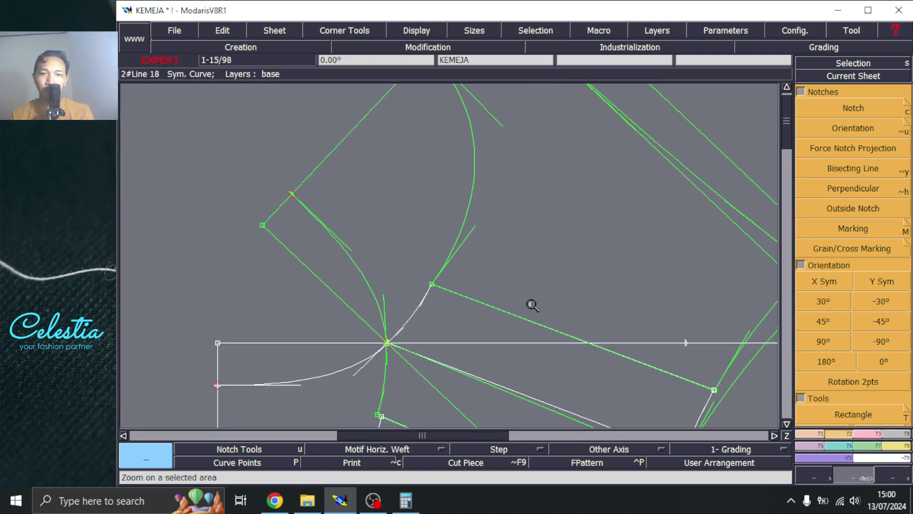
key("F11")
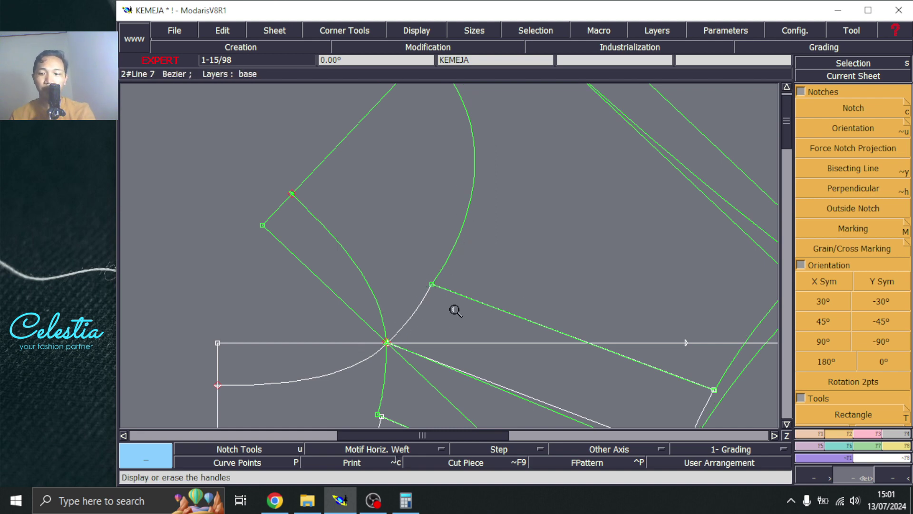
key("space")
key("z")
left_click_drag(379, 195, 496, 327)
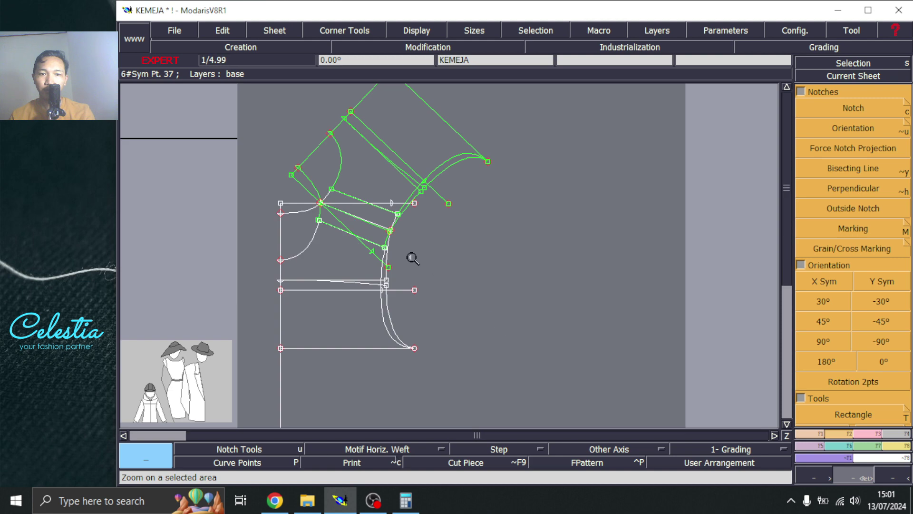
left_click_drag(387, 167, 470, 300)
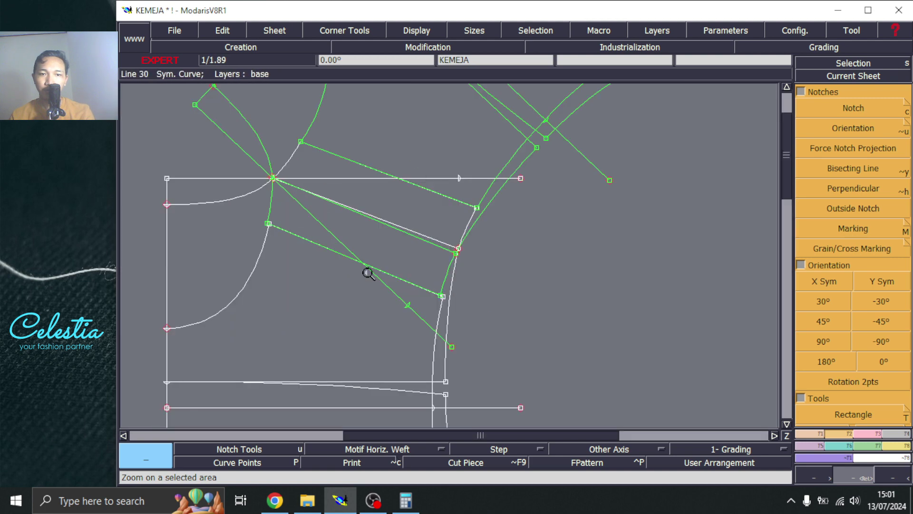
left_click_drag(309, 203, 565, 370)
- Move the green underarm point onto the front's armhole curve
key("m")
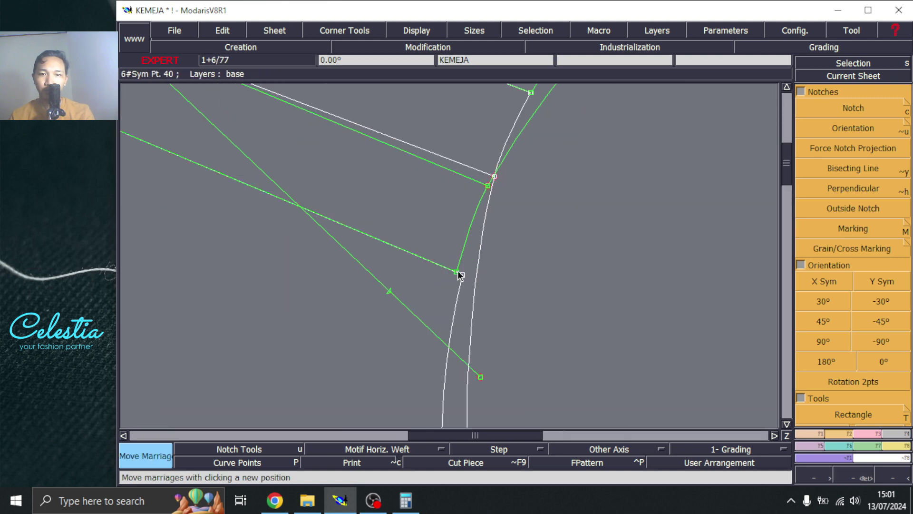
left_click(458, 272)
left_click(546, 298)
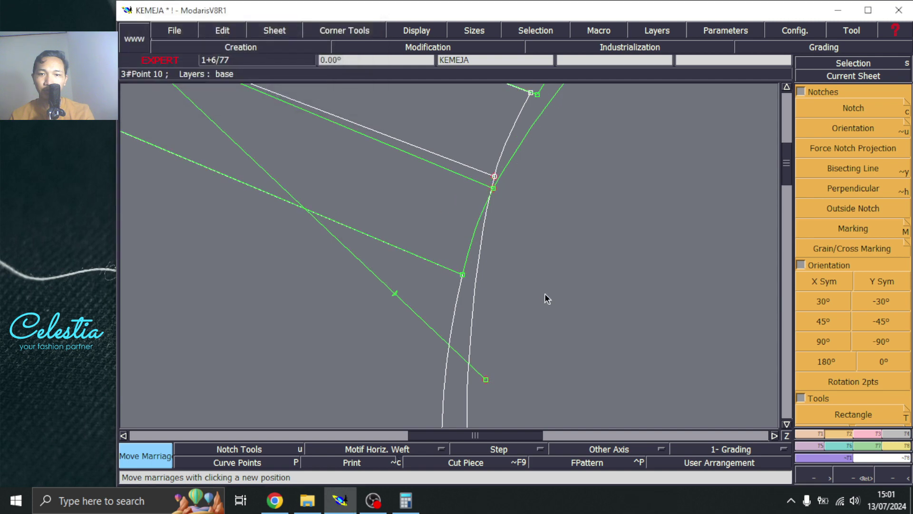
key("Home")
key("Return")
left_click_drag(394, 223, 471, 321)
left_click_drag(331, 124, 514, 364)
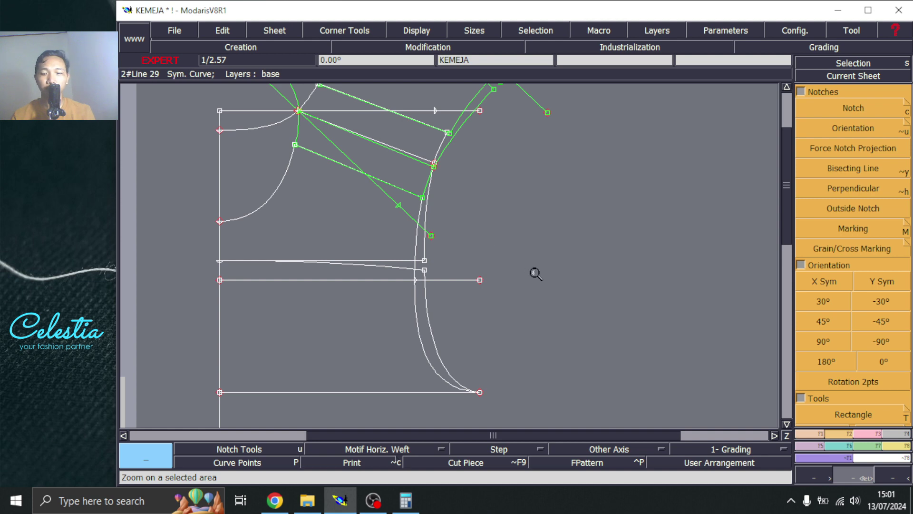
- Reposition the green piece, returning it onto the shoulder tip
key("Home")
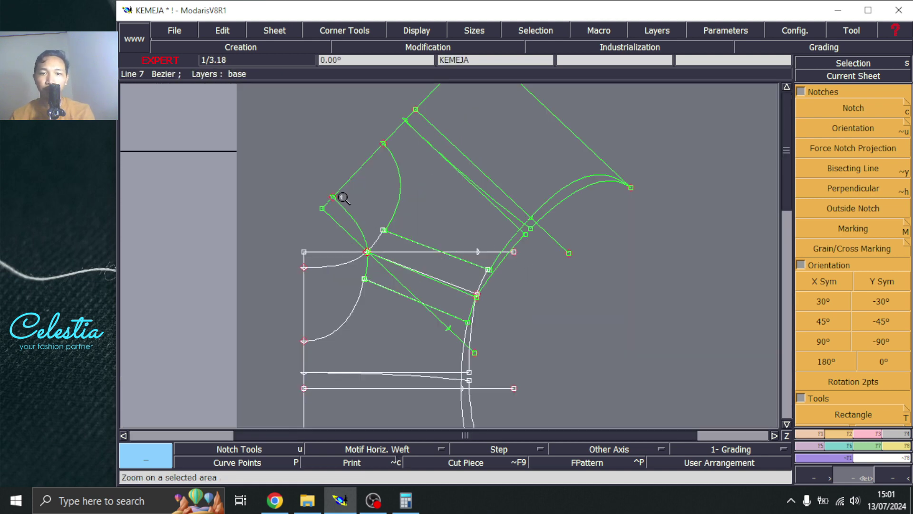
left_click(652, 379)
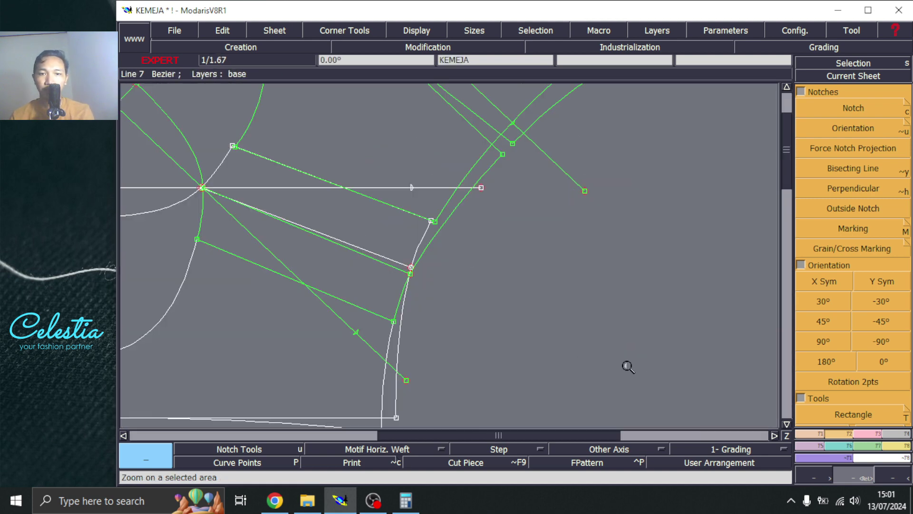
left_click(415, 273)
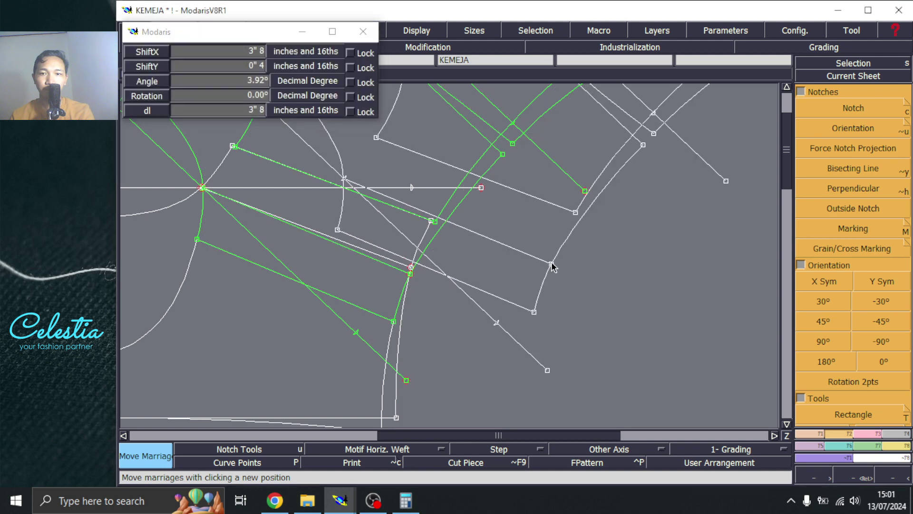
left_click(551, 265)
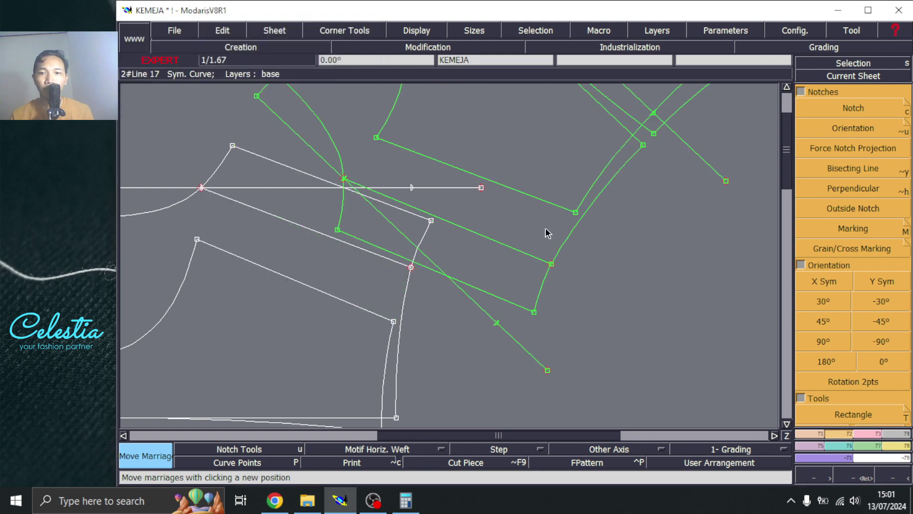
left_click(559, 215)
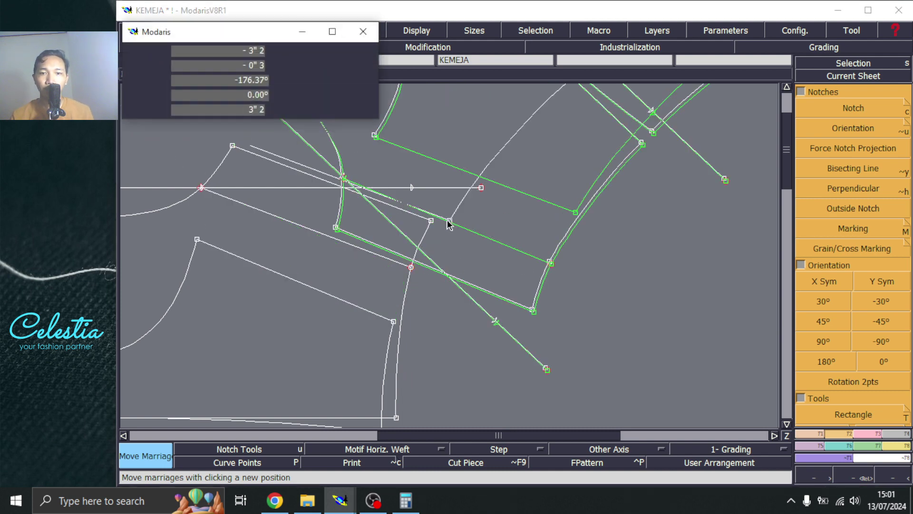
left_click(431, 224)
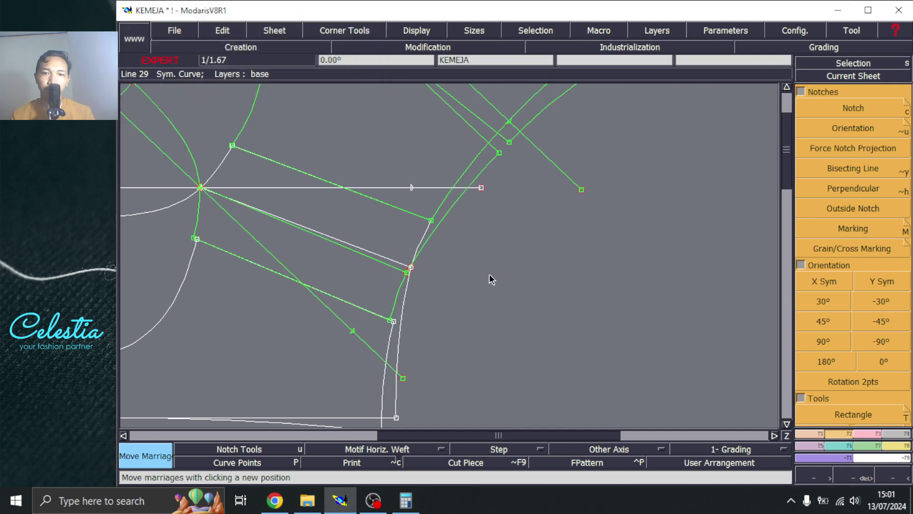
- Bend the Line 14 armhole curve at the shoulder-tip junction to blend with the green armhole
key("h")
key("r")
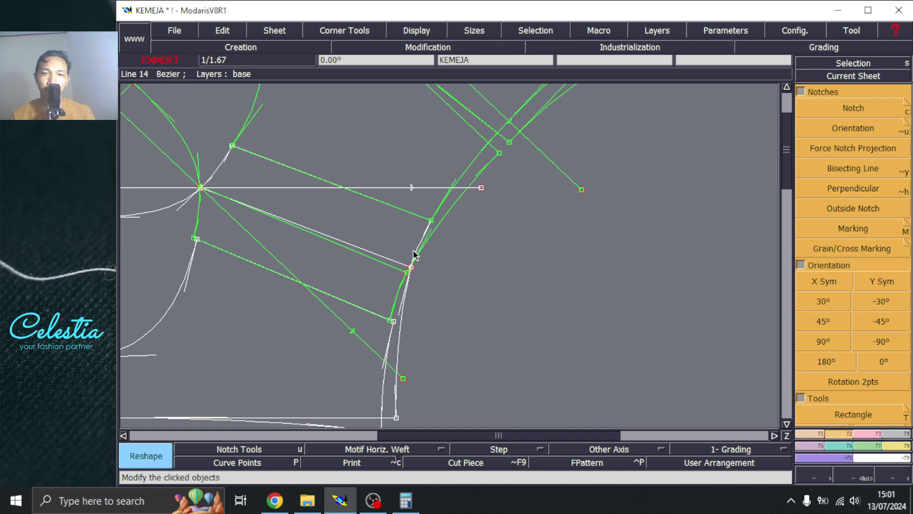
key("Return")
left_click_drag(302, 167, 514, 370)
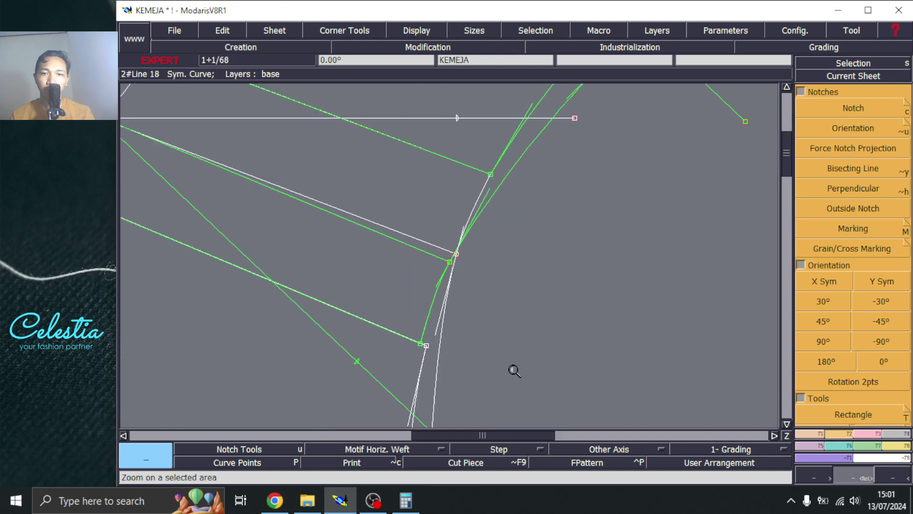
key("r")
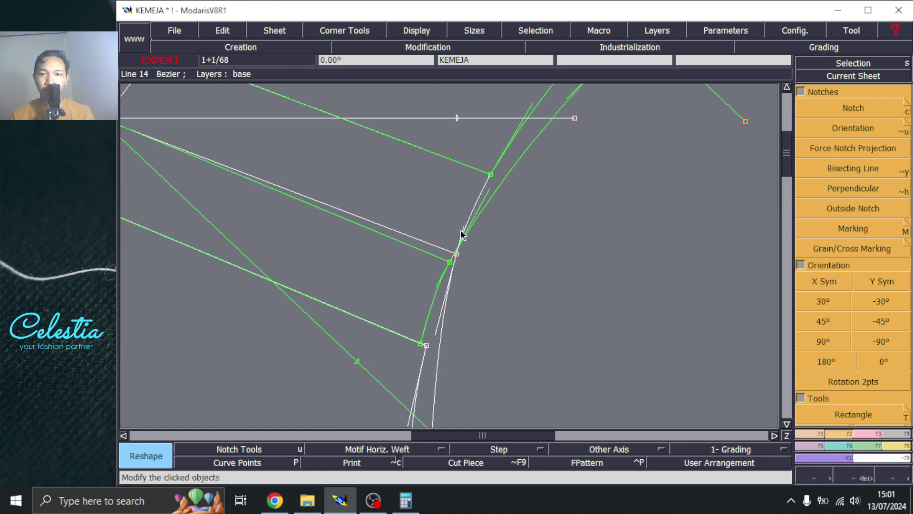
left_click_drag(463, 228, 465, 221)
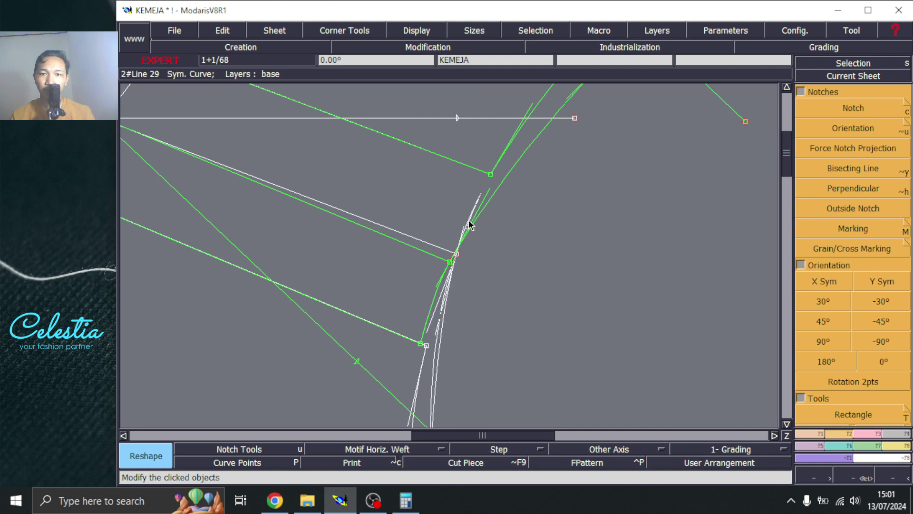
left_click(469, 222)
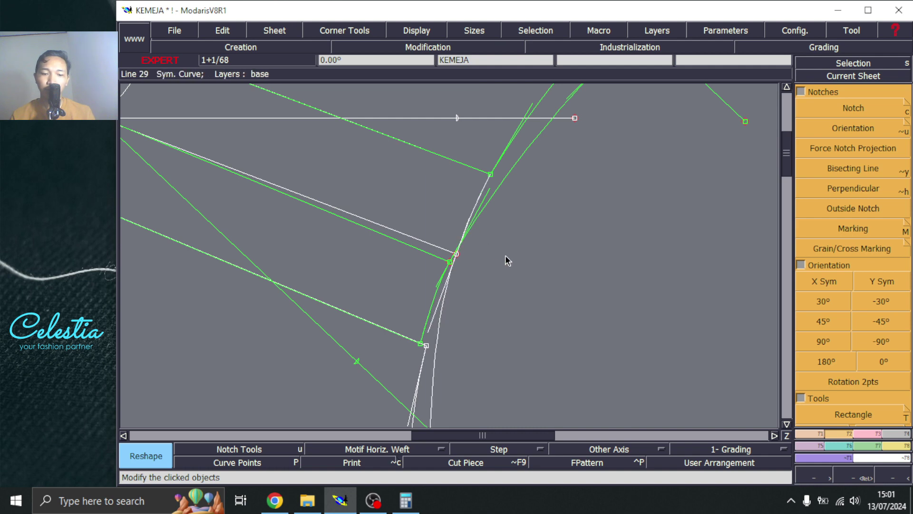
key("h")
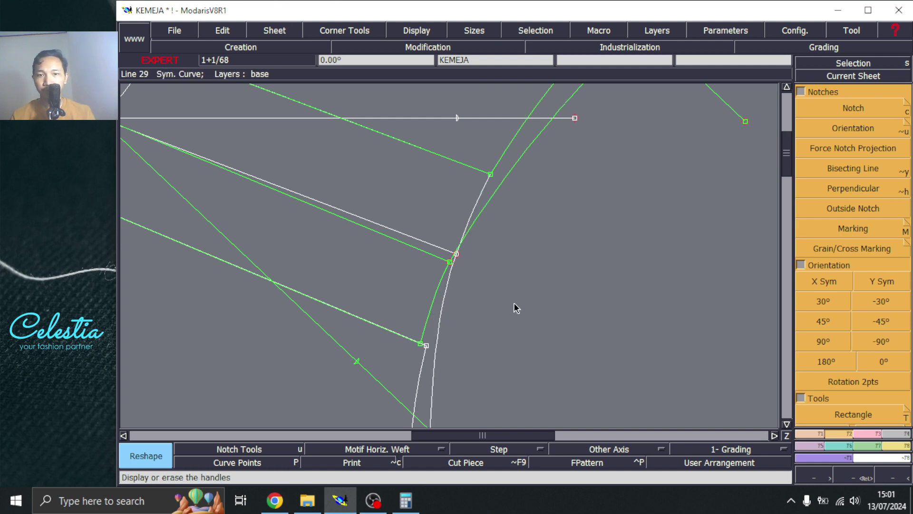
- Zoom onto both pieces and pick the green piece's outer point for moving
key("Home")
key("z")
left_click_drag(341, 183, 505, 323)
key("m")
left_click(520, 188)
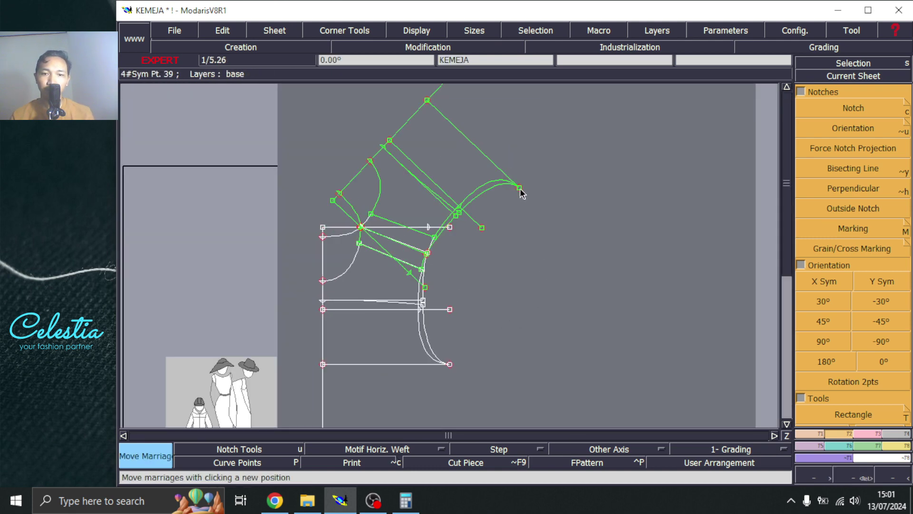
- Place the green piece at the hem corner, turn it upright, and fine-rotate 1.72° about the hem point
left_click(450, 365)
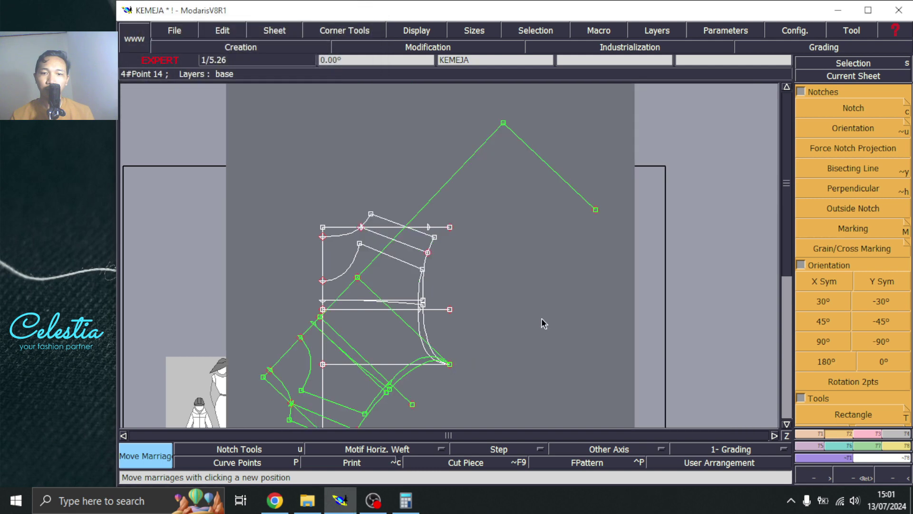
key("p")
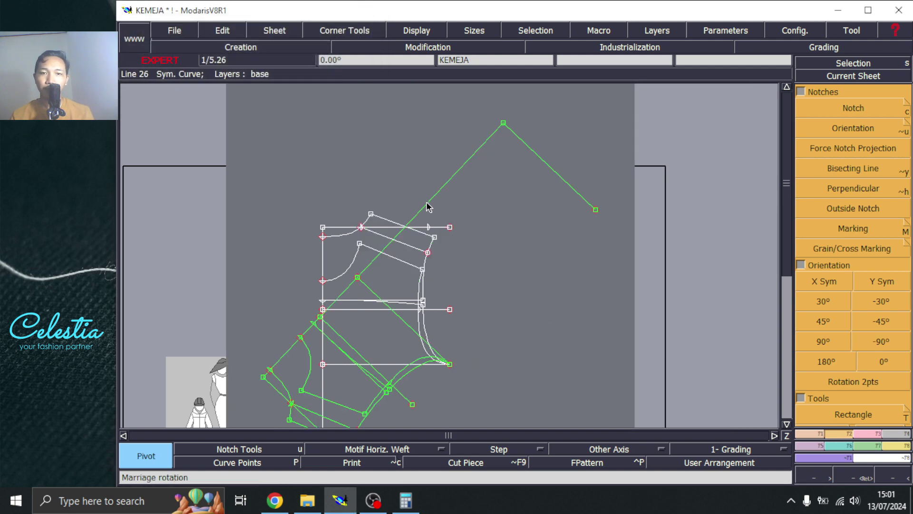
left_click(428, 204)
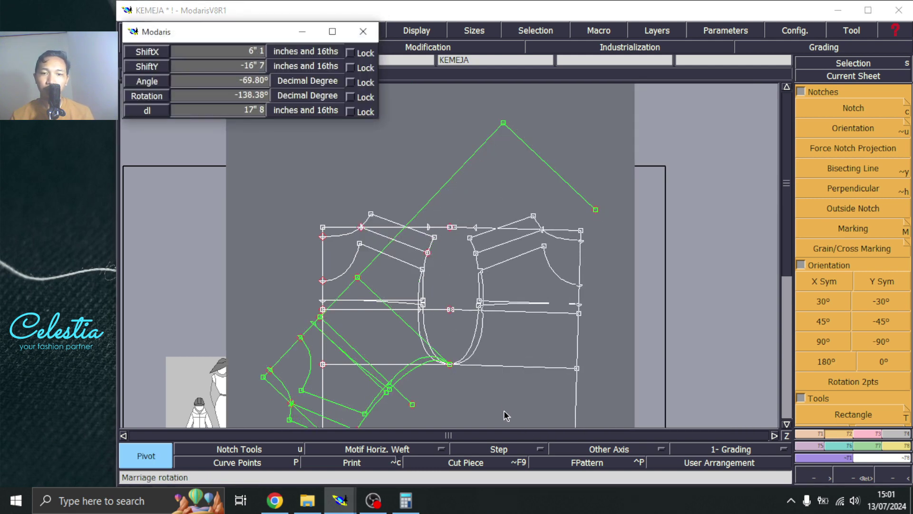
left_click(505, 405)
left_click(577, 371)
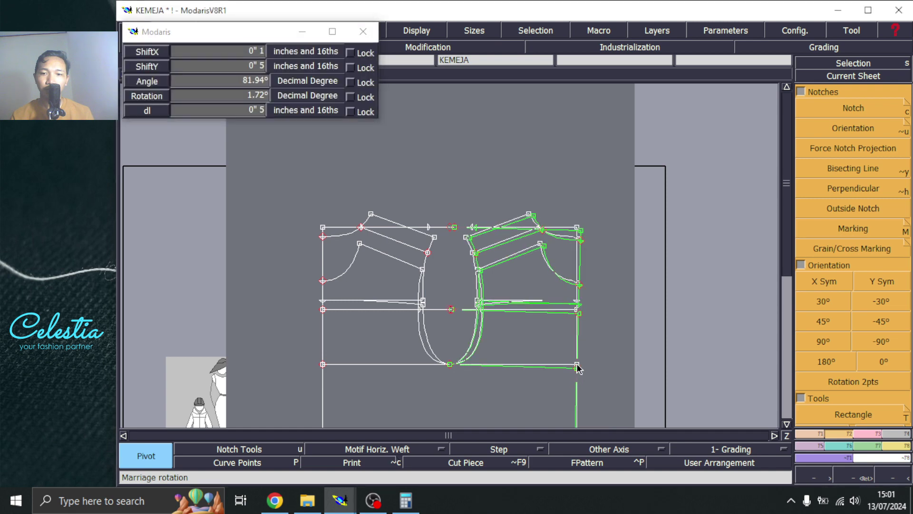
left_click(577, 367)
key("z")
left_click_drag(370, 268, 591, 371)
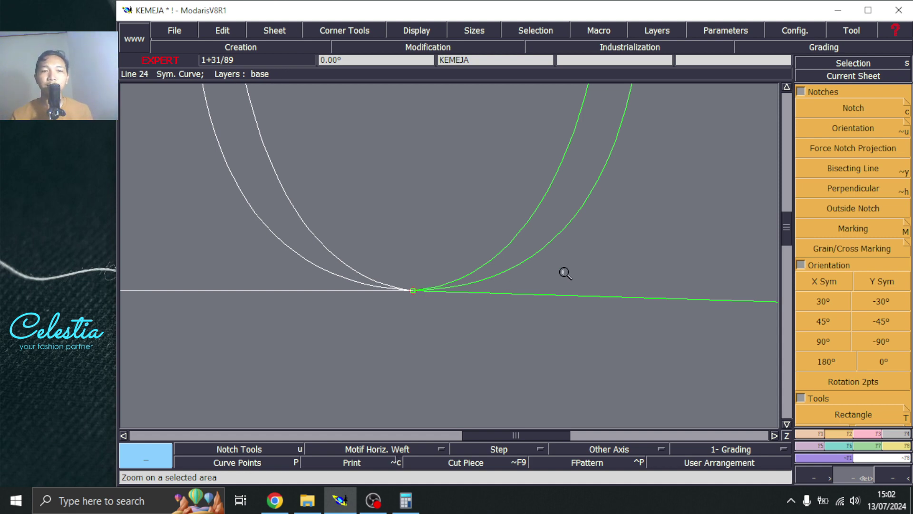
key("Home")
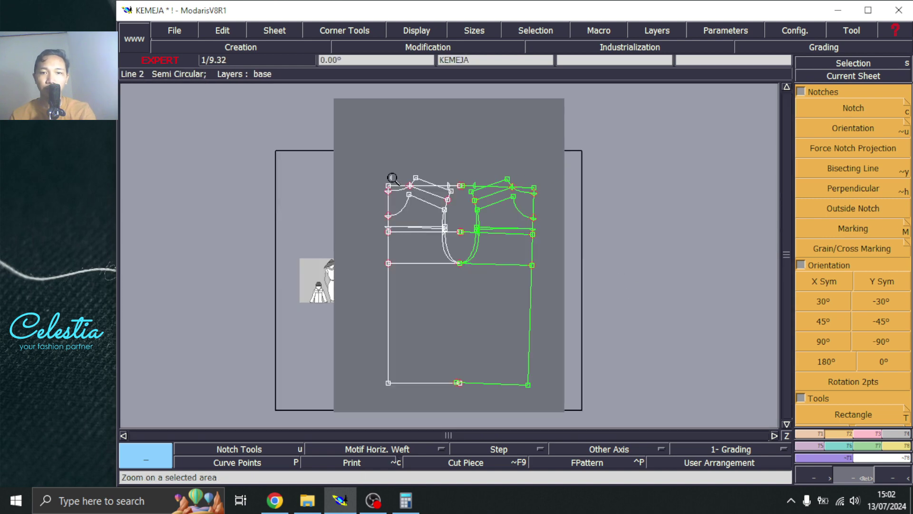
- Divorce the married sheet and delete the extra detached piece
key("d")
left_click(498, 232)
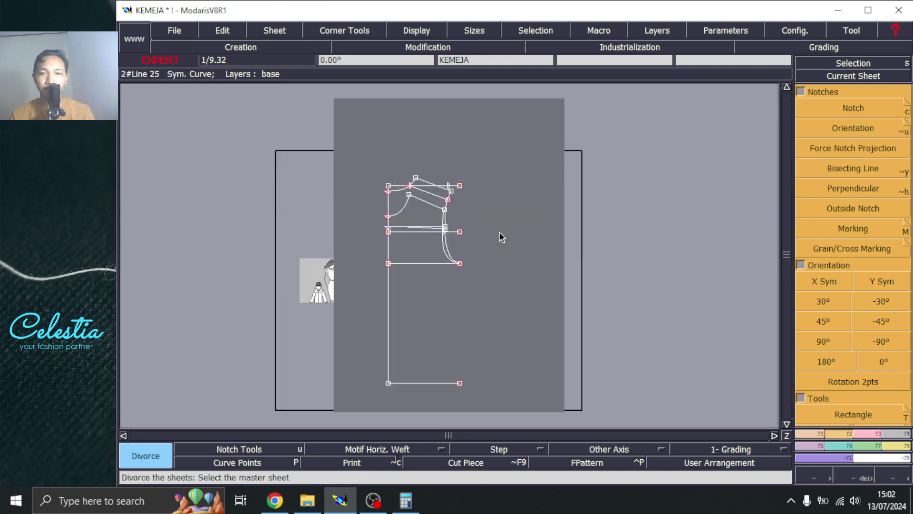
key("a")
key("8")
key("Delete")
left_click(557, 251)
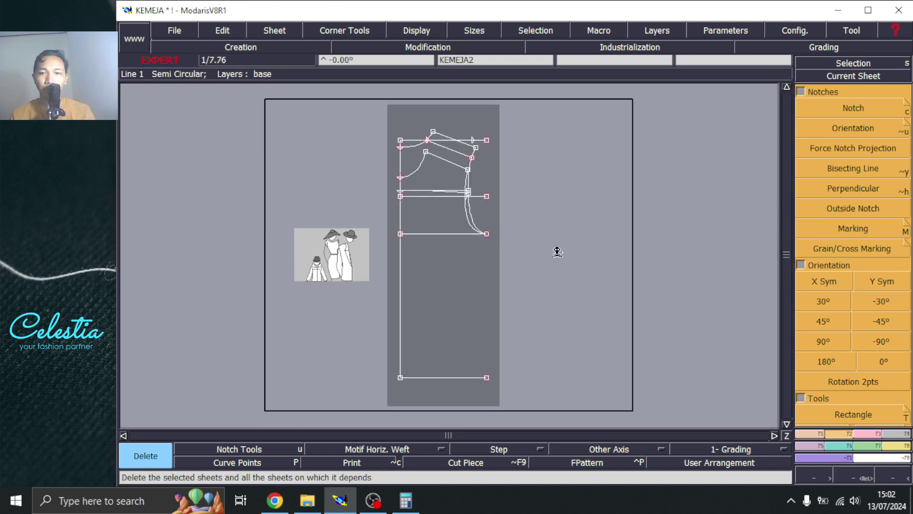
key("F9")
key("Home")
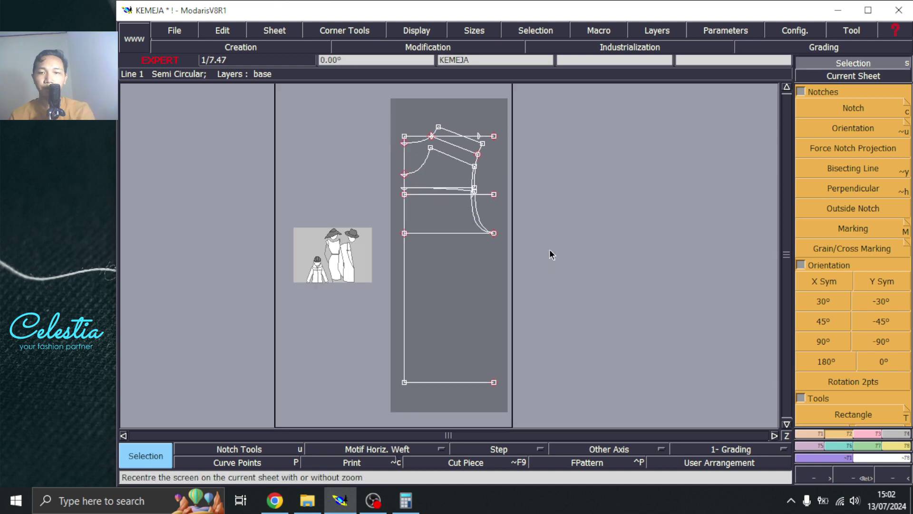
key("z")
left_click_drag(379, 111, 536, 255)
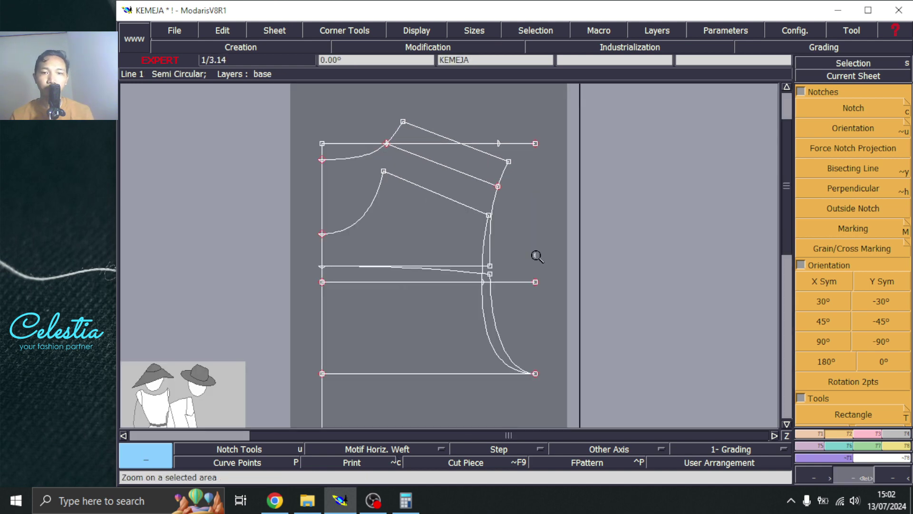
- Save the model, continuing past the save warning
key("ctrl+s")
left_click(374, 328)
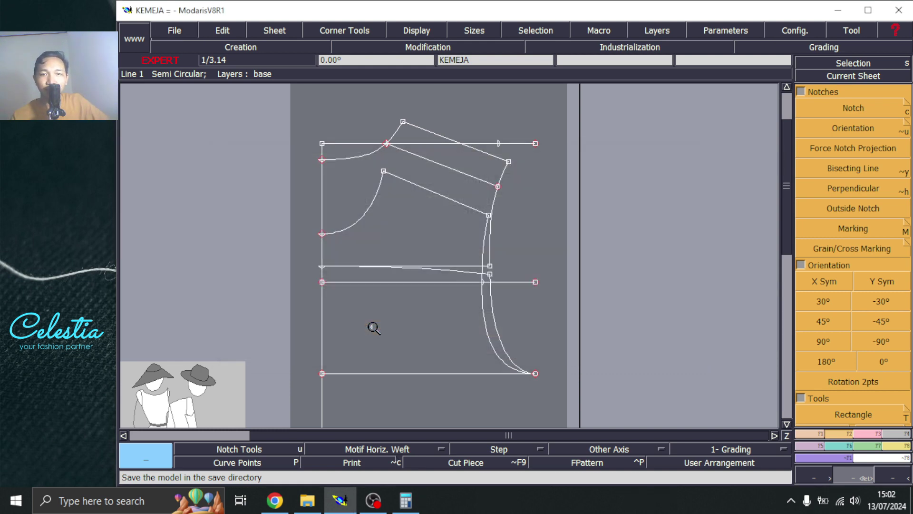
scroll(373, 325, "down", 2)
scroll(378, 385, "up", 1)
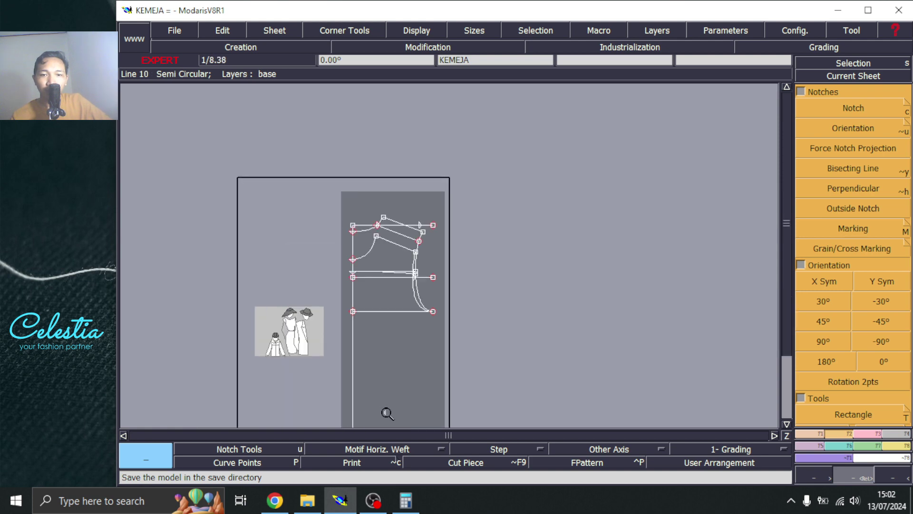
scroll(442, 291, "down", 1)
scroll(414, 378, "up", 1)
scroll(419, 335, "up", 2)
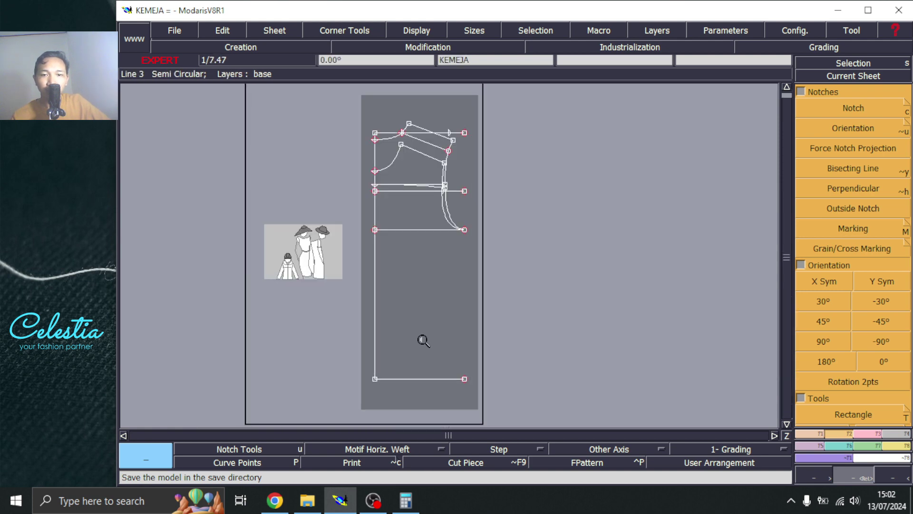
- Draw a straight side line from the armhole base down to the hem corner
key("d")
left_click(484, 171)
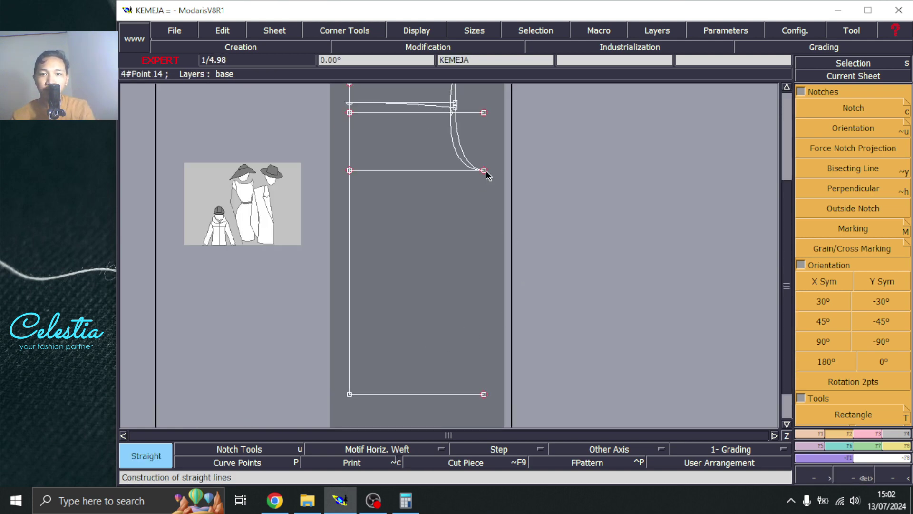
left_click(484, 394)
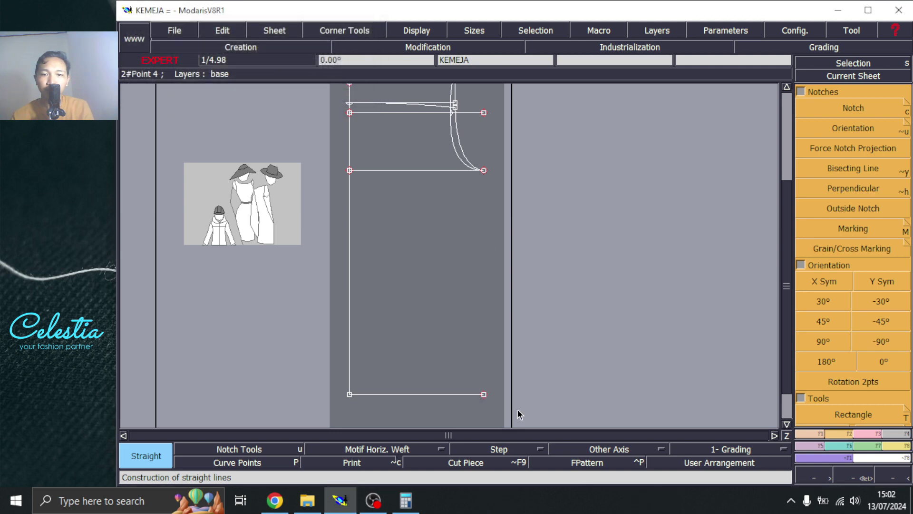
key("Home")
key("Return")
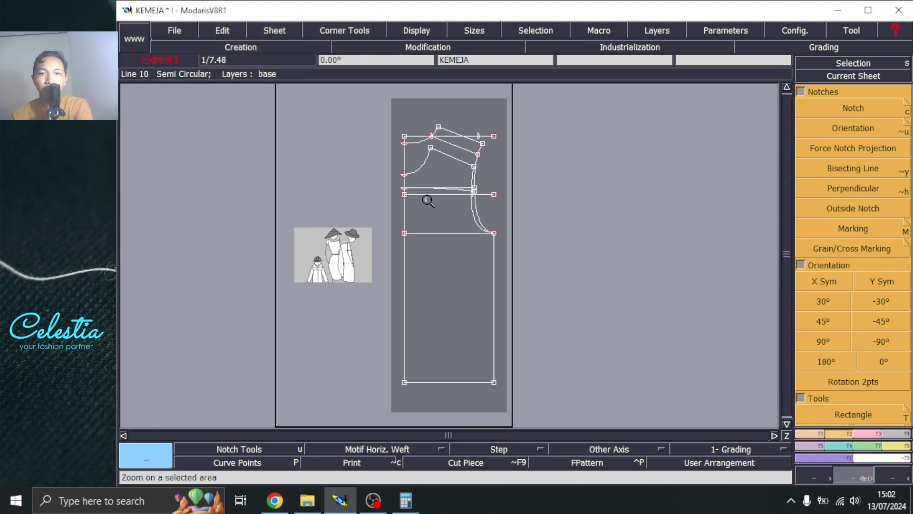
left_click_drag(386, 117, 557, 402)
scroll(556, 402, "up", 1)
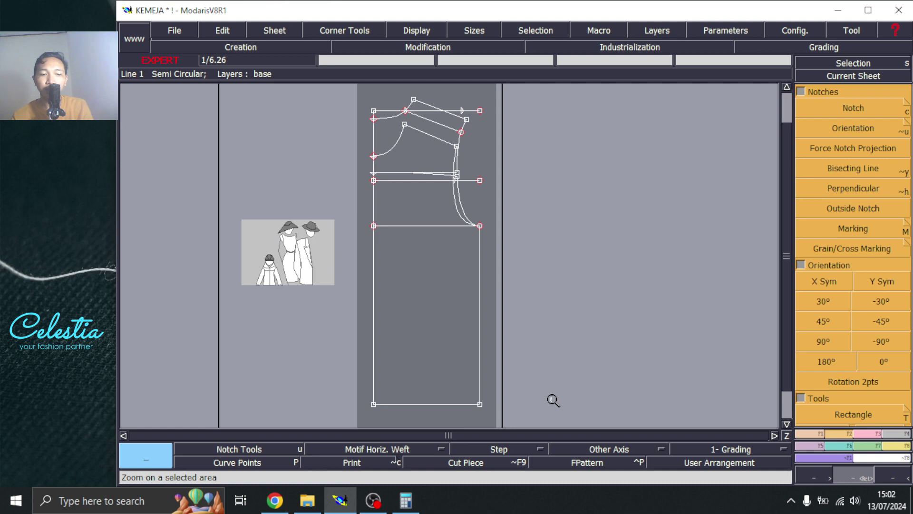
key("s")
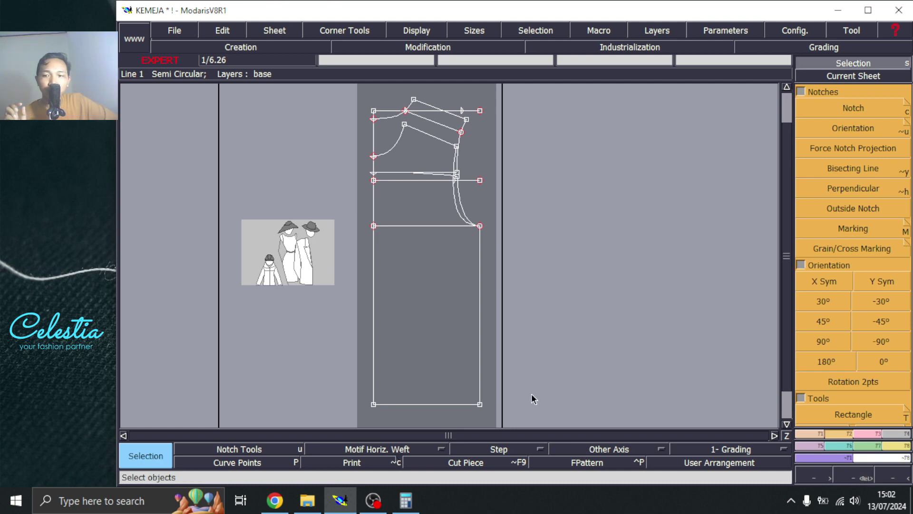
left_click(274, 500)
- Fit the techpack's construction detail page in view and enlarge its photos slightly
scroll(354, 394, "up", 20)
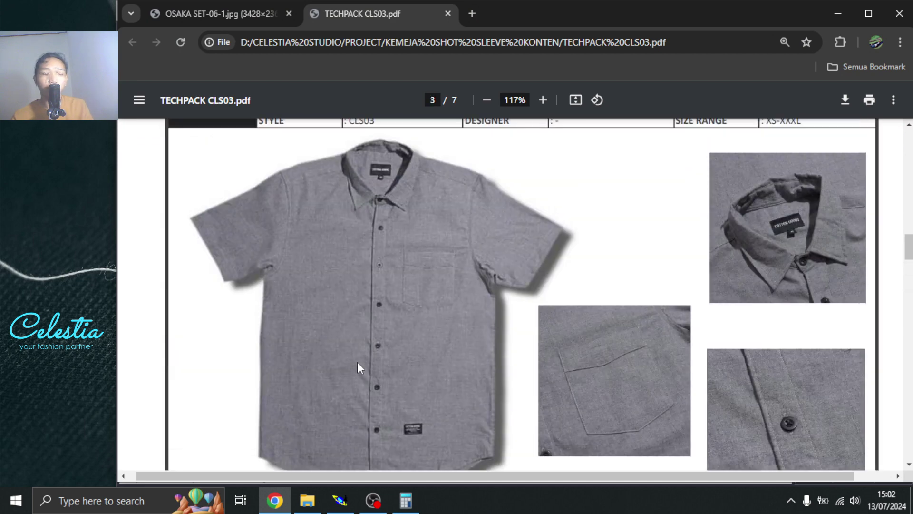
left_click(575, 100)
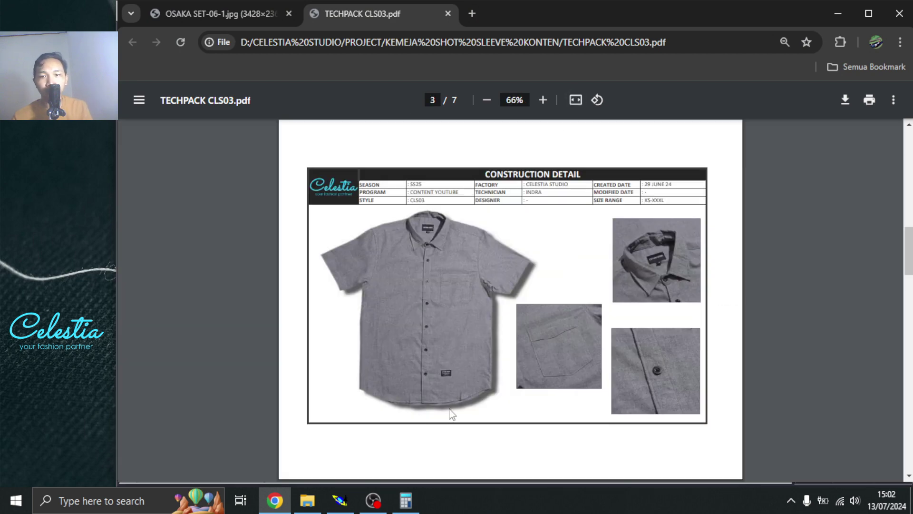
left_click(543, 100)
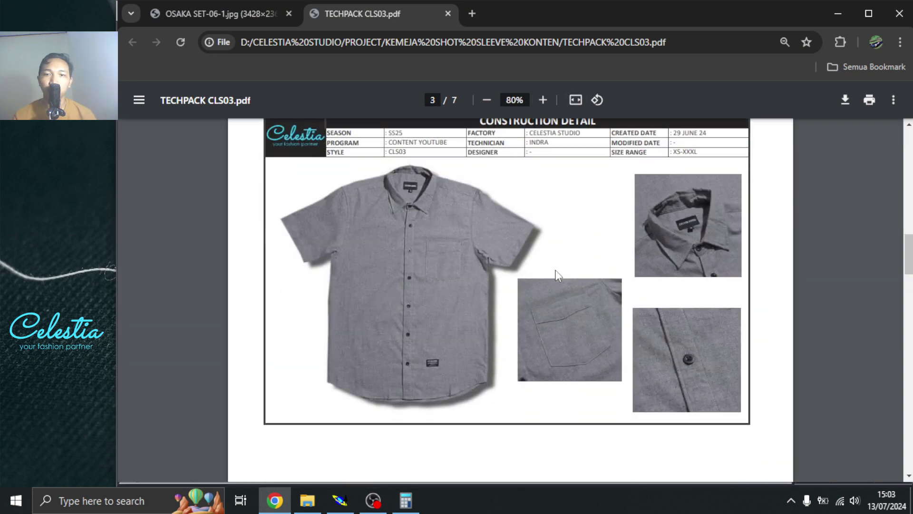
left_click_drag(909, 256, 909, 254)
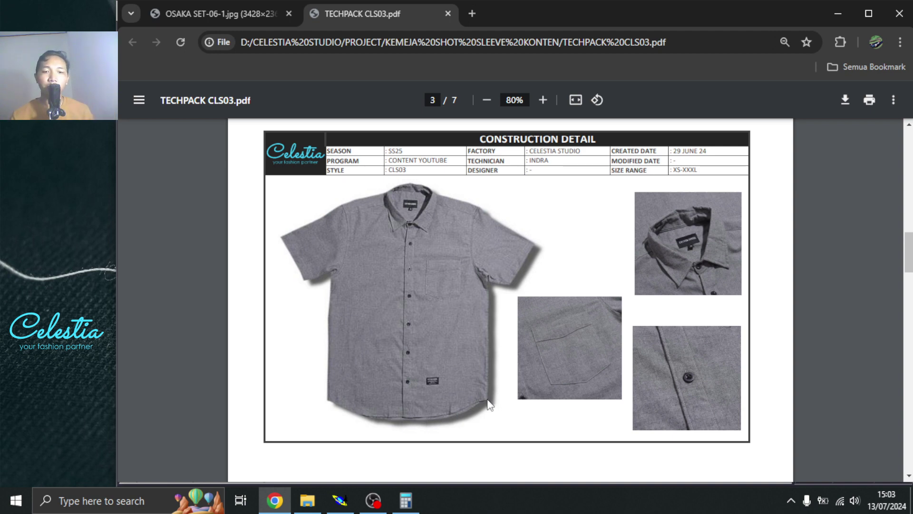
- Scroll to the measurement chart to read Shirt Tail Height C1 = 2
scroll(435, 412, "down", 15)
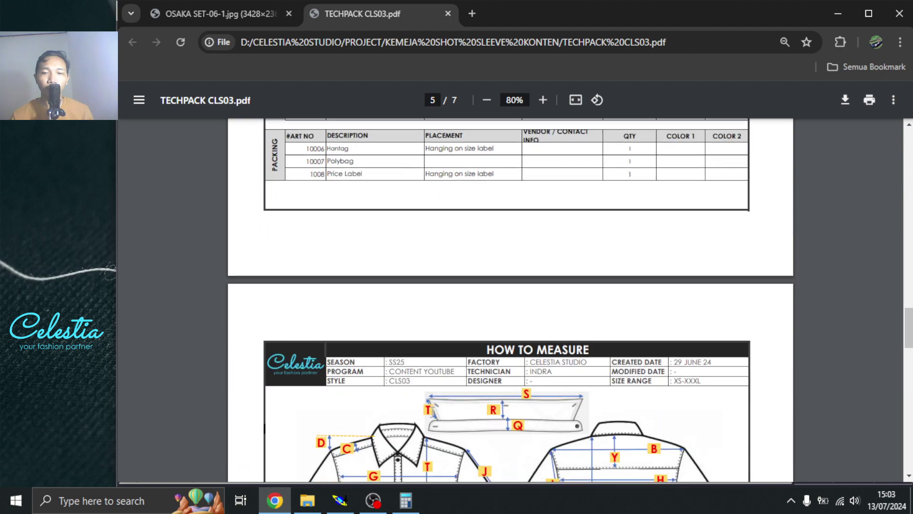
scroll(432, 412, "down", 2)
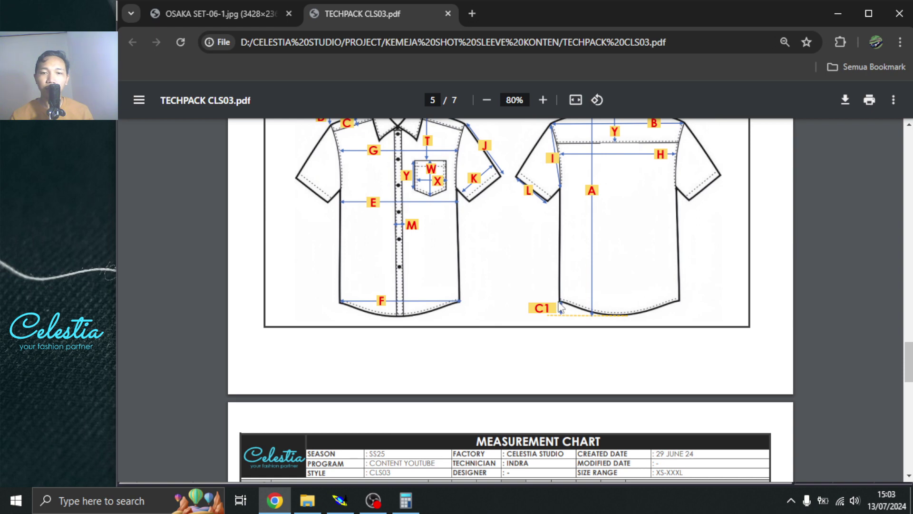
scroll(568, 316, "up", 2, "ctrl")
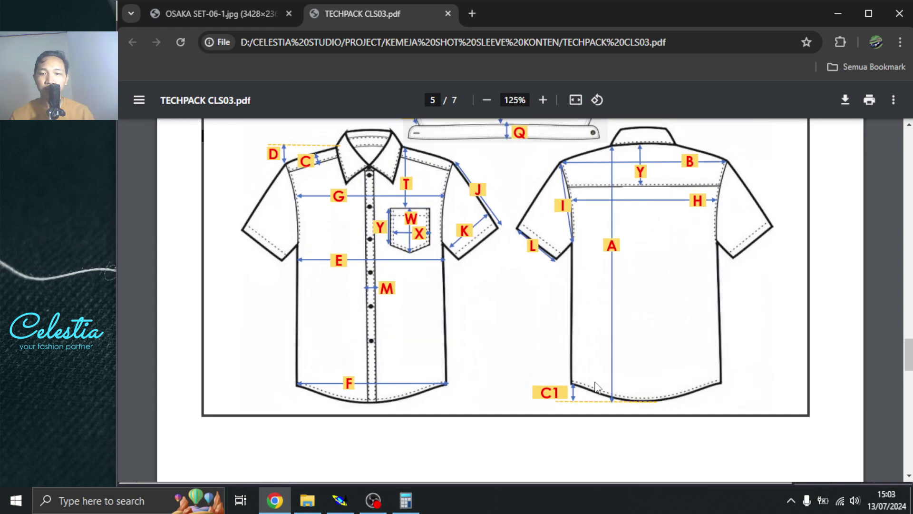
scroll(596, 385, "up", 1, "ctrl")
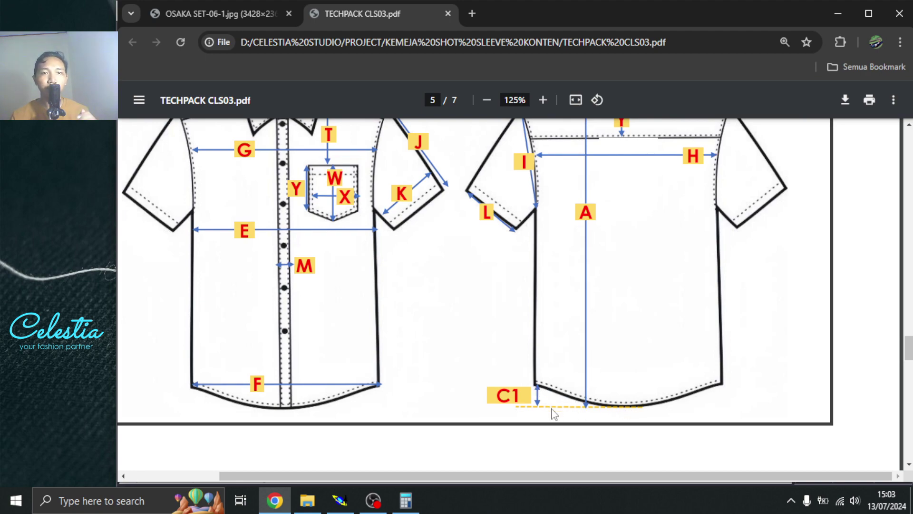
scroll(551, 414, "down", 10)
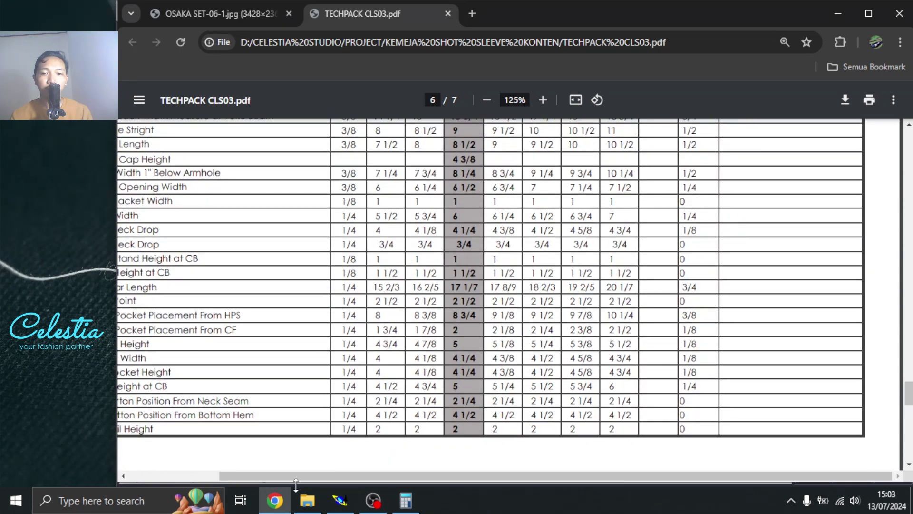
left_click_drag(295, 477, 242, 476)
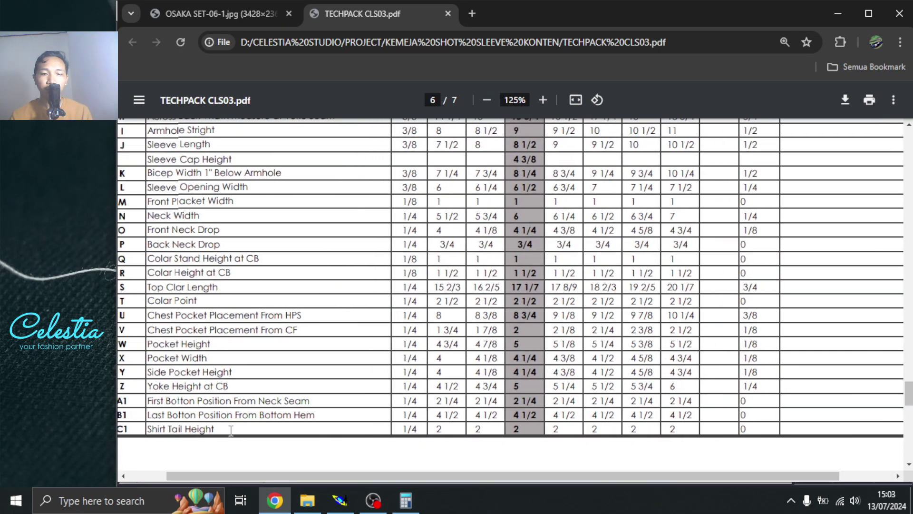
left_click_drag(480, 471, 458, 474)
- Back in Modaris, zoom on the pattern bottom and place a developed point 2" up the side line
left_click(337, 501)
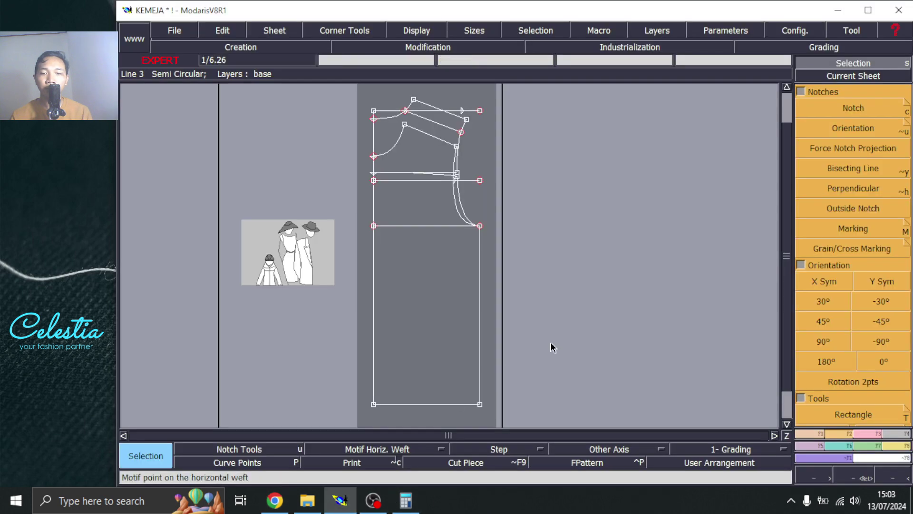
key("Return")
left_click_drag(340, 314, 519, 415)
left_click(619, 390)
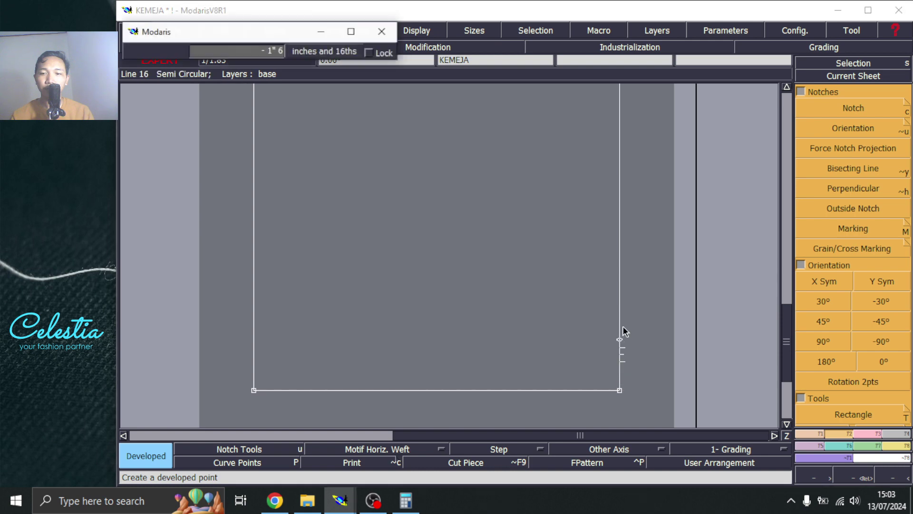
type("5")
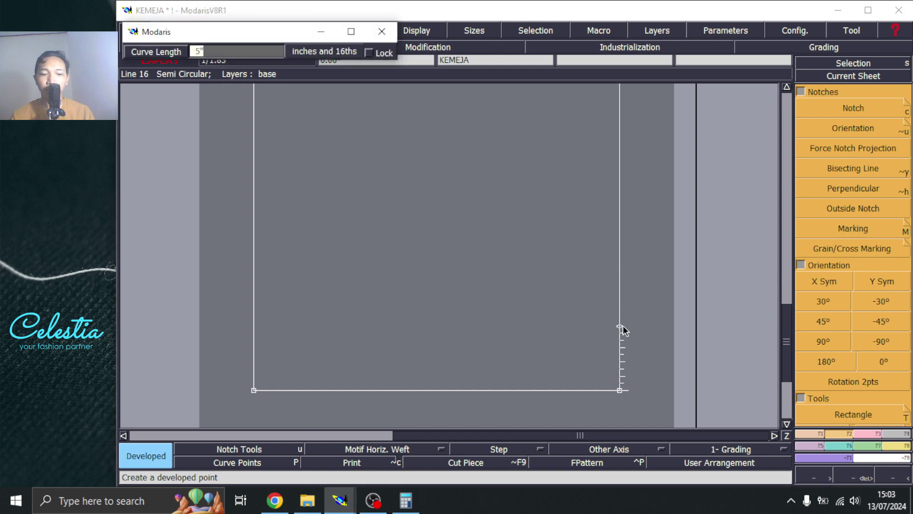
key("Return")
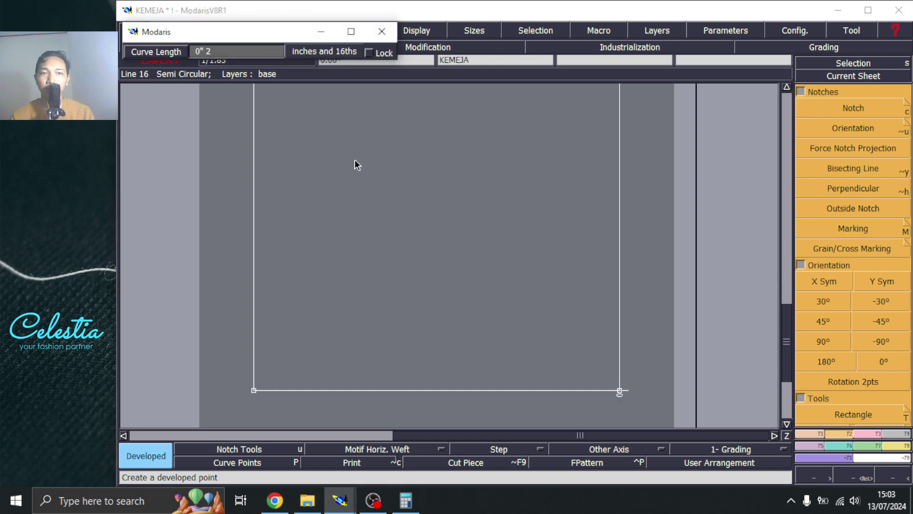
type("-2")
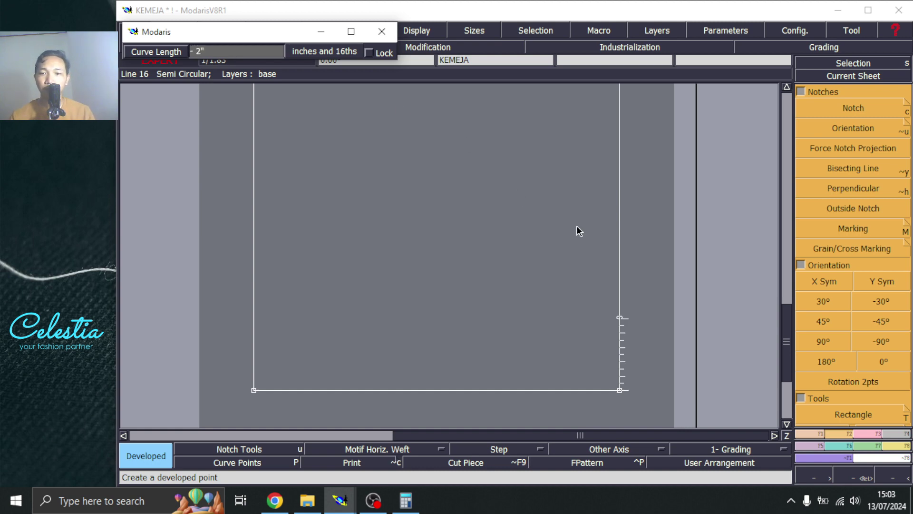
left_click(637, 230)
- Draw a Bezier from the centre-front hem corner to the new point and reshape it into a shirt-tail curve
key("b")
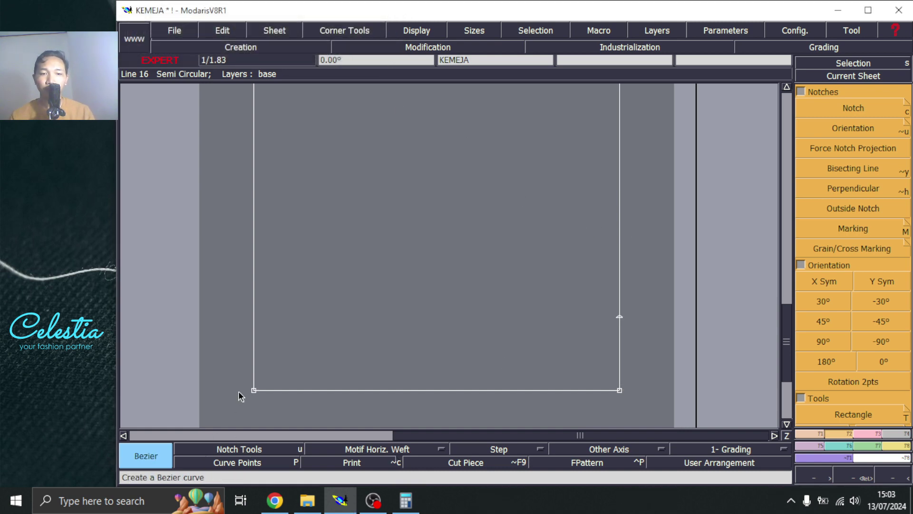
left_click(254, 390)
left_click(621, 318)
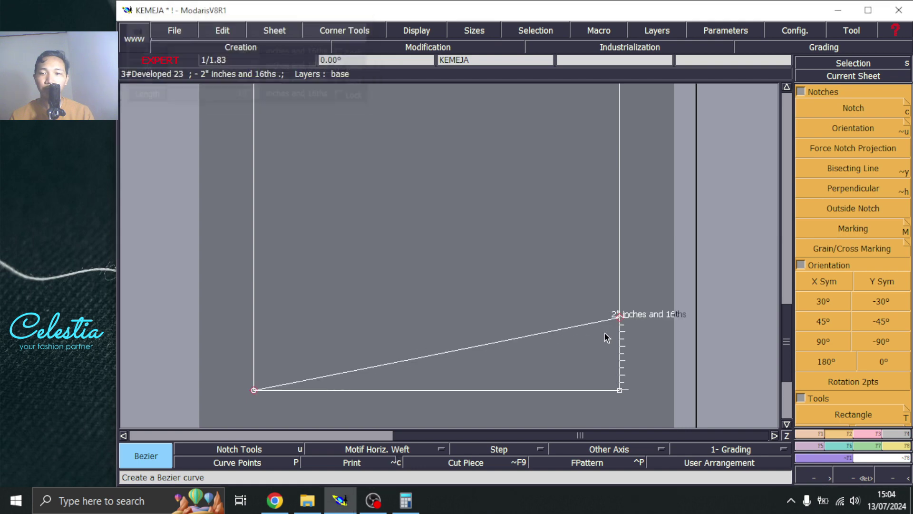
key("shift+p")
key("r")
left_click(380, 365)
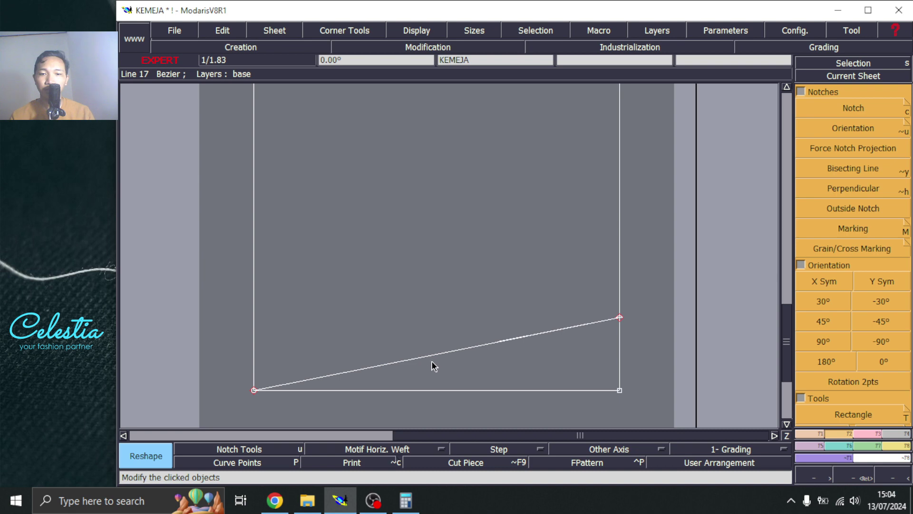
left_click_drag(407, 360, 557, 321)
left_click_drag(519, 390, 482, 390)
key("h")
key("g")
key("g")
key("alt+c")
key("h")
key("h")
- Frame the whole pattern and save the KEMEJA model
key("Home")
key("Return")
left_click_drag(381, 127, 518, 377)
key("Home")
key("s")
key("ctrl+s")
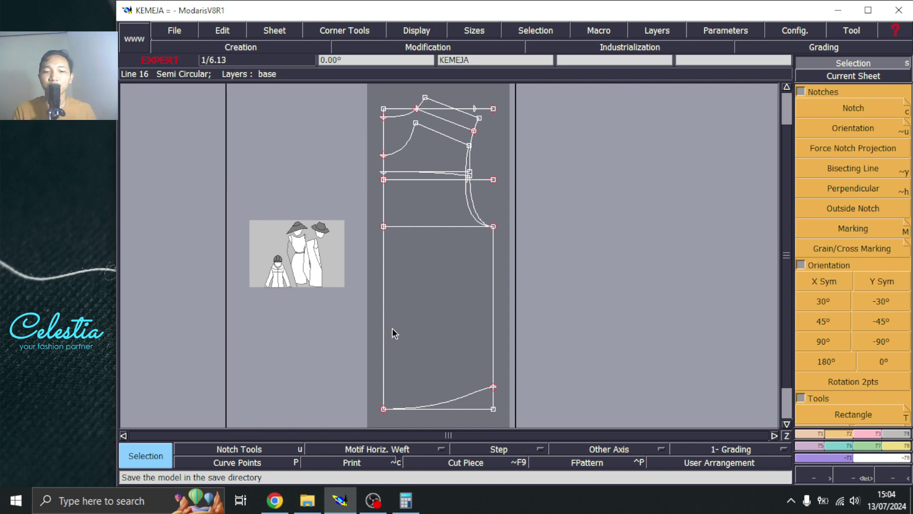
- Review the pocket and placket photos in the techpack PDF
left_click(275, 500)
scroll(331, 323, "up", 15)
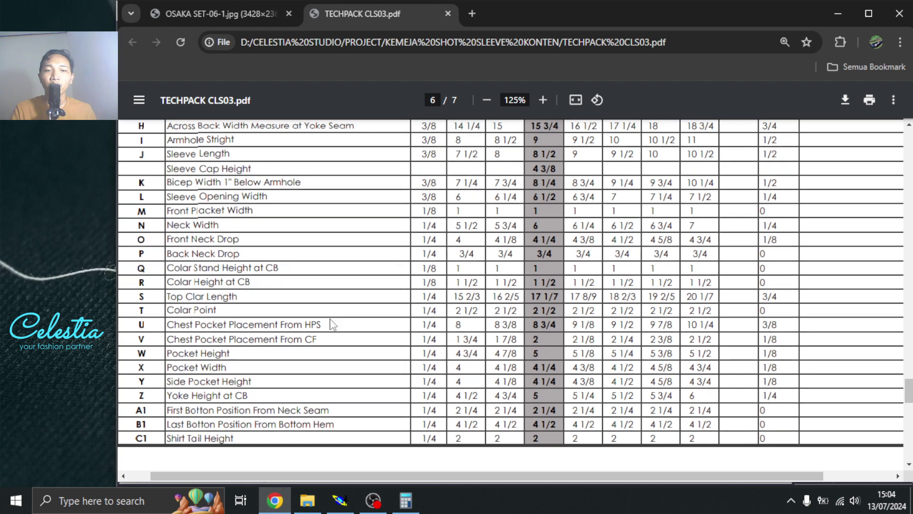
scroll(332, 323, "down", 10)
scroll(332, 324, "up", 10)
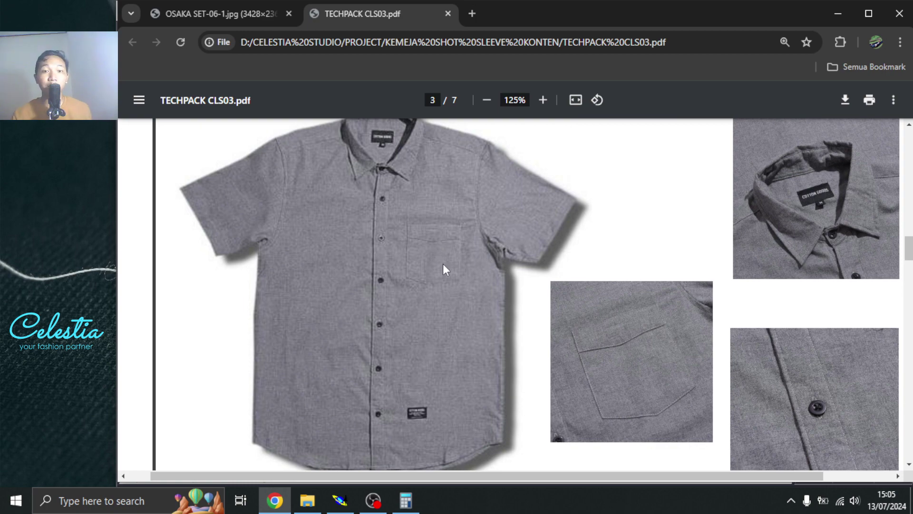
scroll(408, 273, "down", 2)
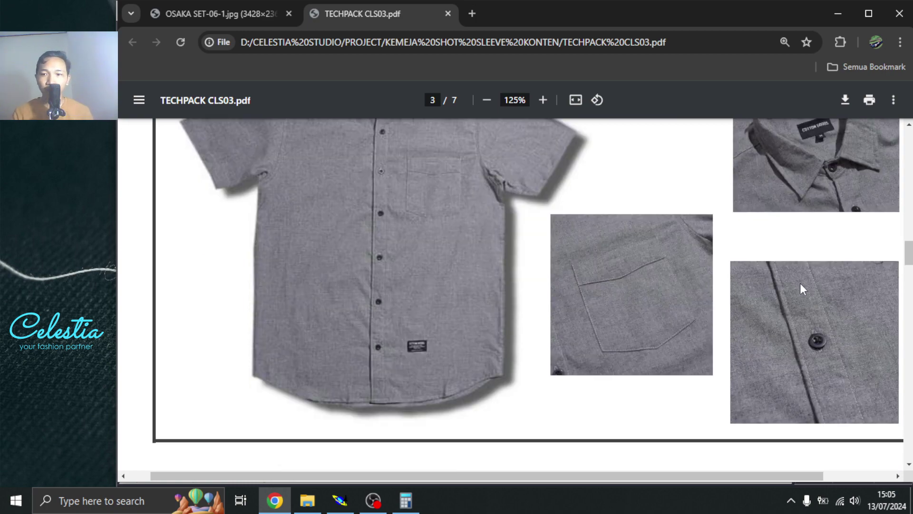
scroll(797, 316, "down", 2)
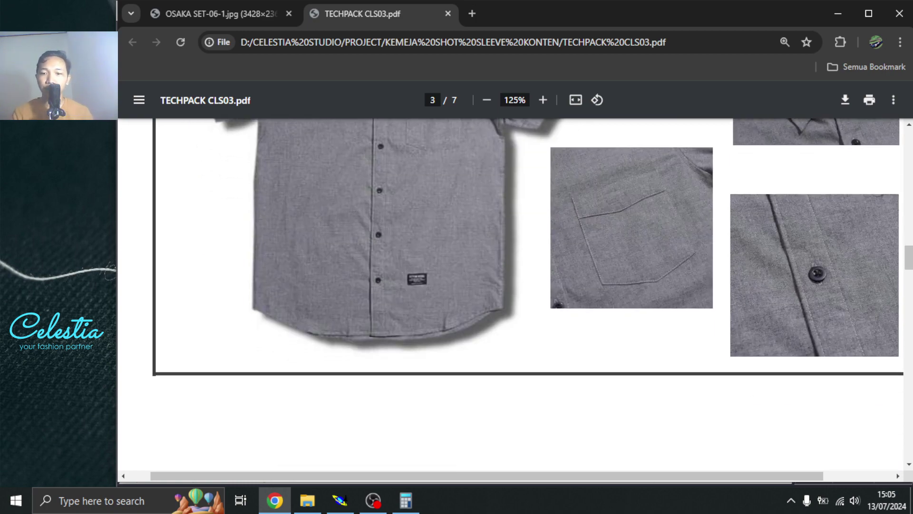
left_click_drag(571, 477, 645, 478)
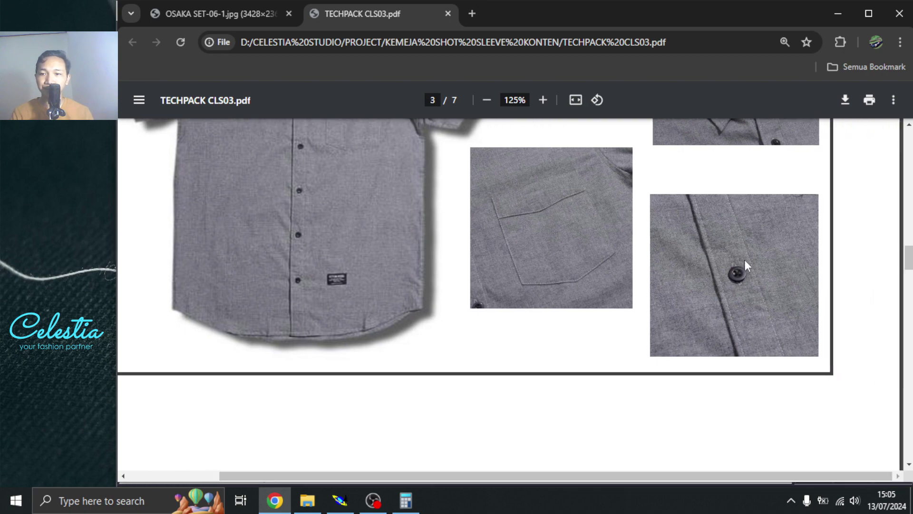
scroll(779, 233, "up", 5, "ctrl")
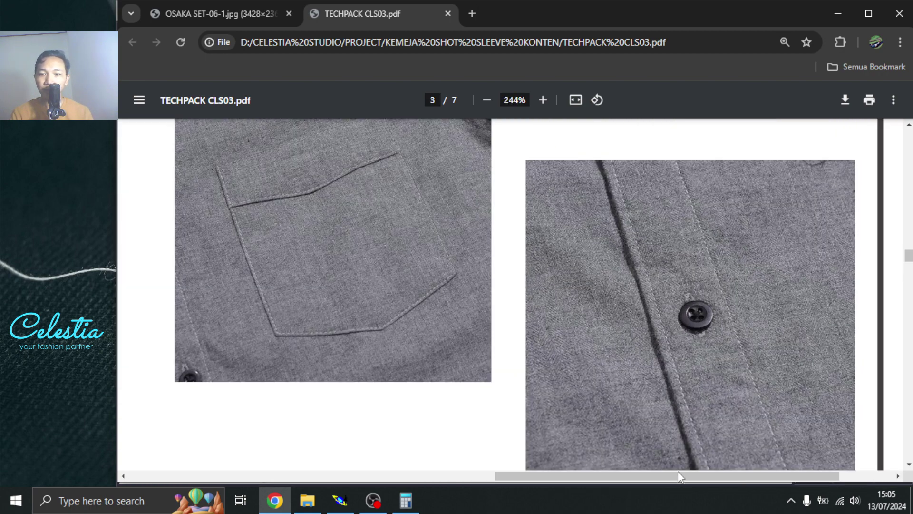
left_click_drag(679, 476, 766, 476)
- Find Front Placket Width = 1 in the measurement chart, then return to Modaris
scroll(564, 308, "down", 2)
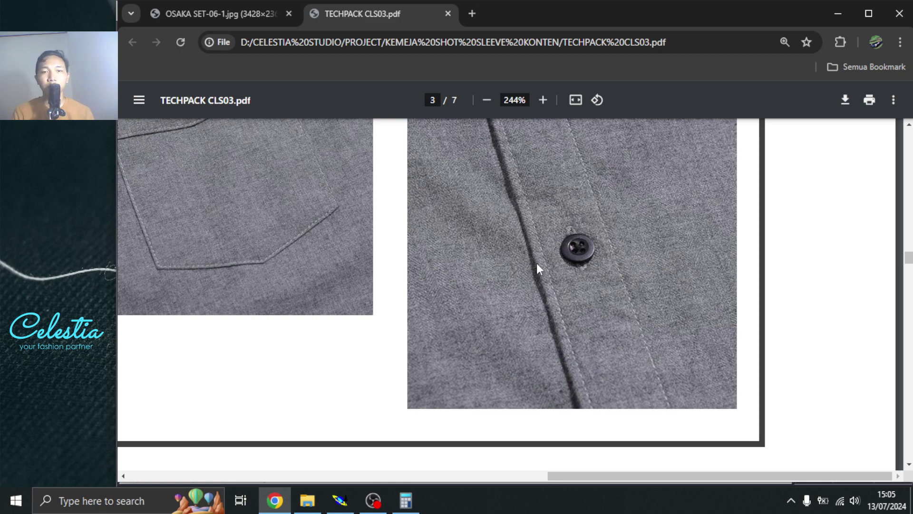
scroll(547, 286, "down", 2, "ctrl")
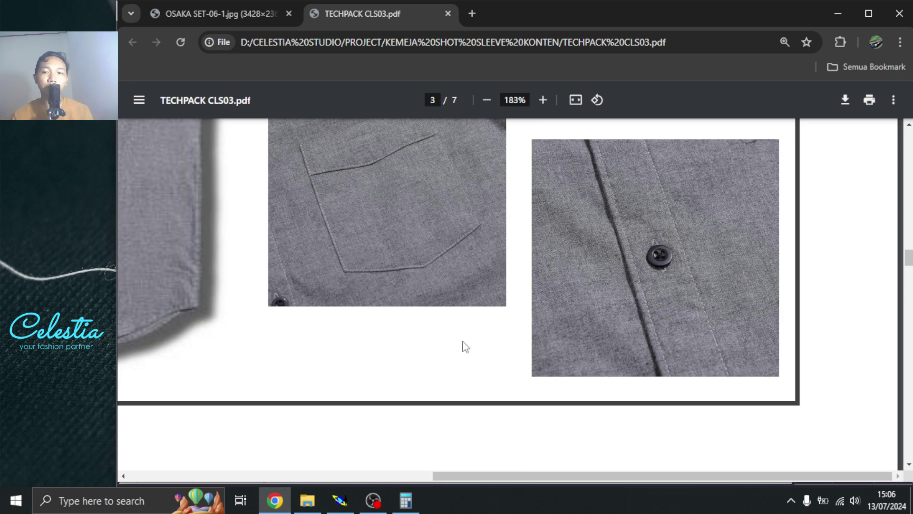
scroll(512, 322, "down", 3, "ctrl")
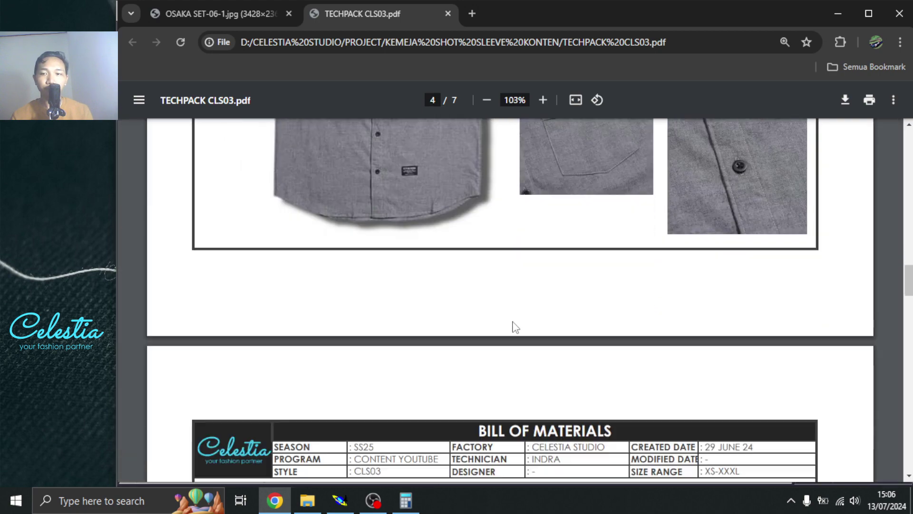
scroll(514, 329, "down", 20)
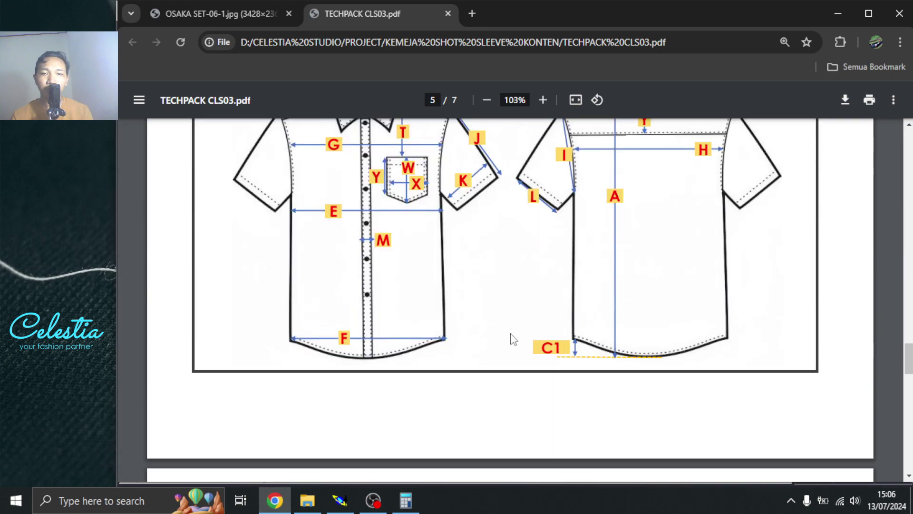
scroll(460, 311, "down", 10)
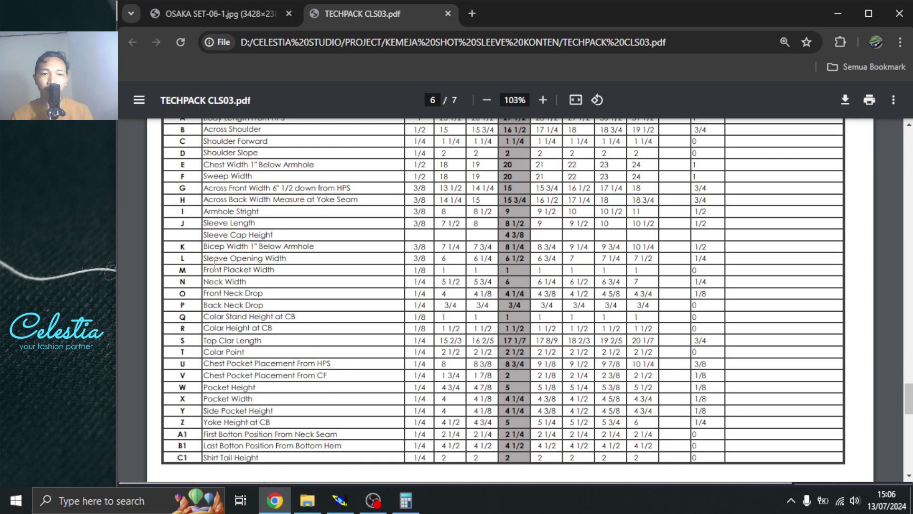
scroll(236, 339, "up", 2)
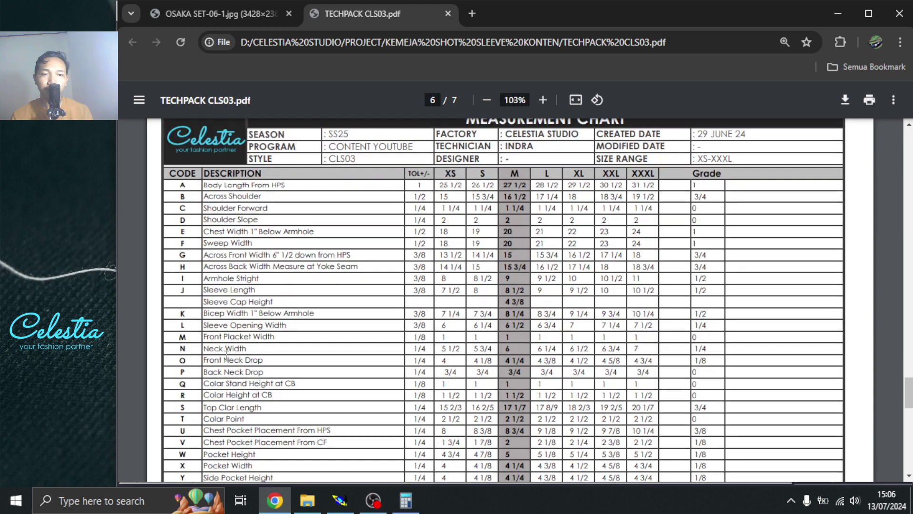
left_click_drag(224, 337, 276, 338)
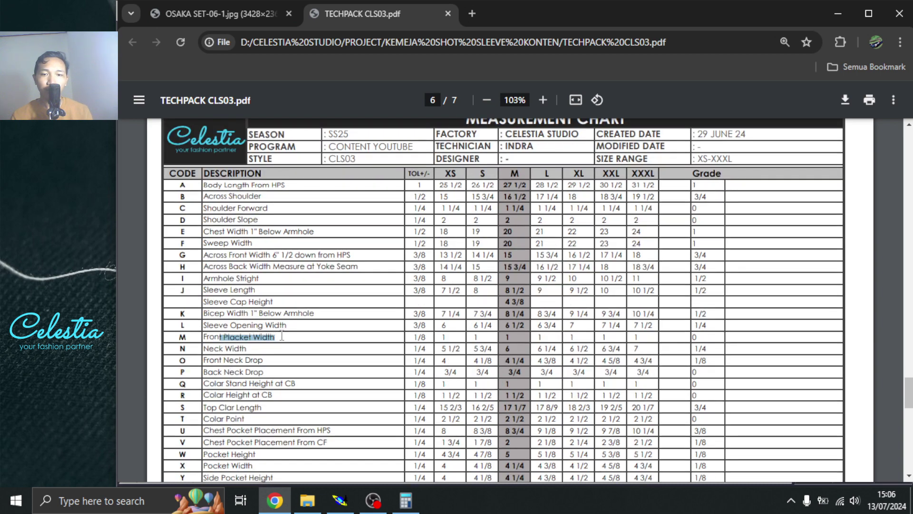
left_click(513, 336)
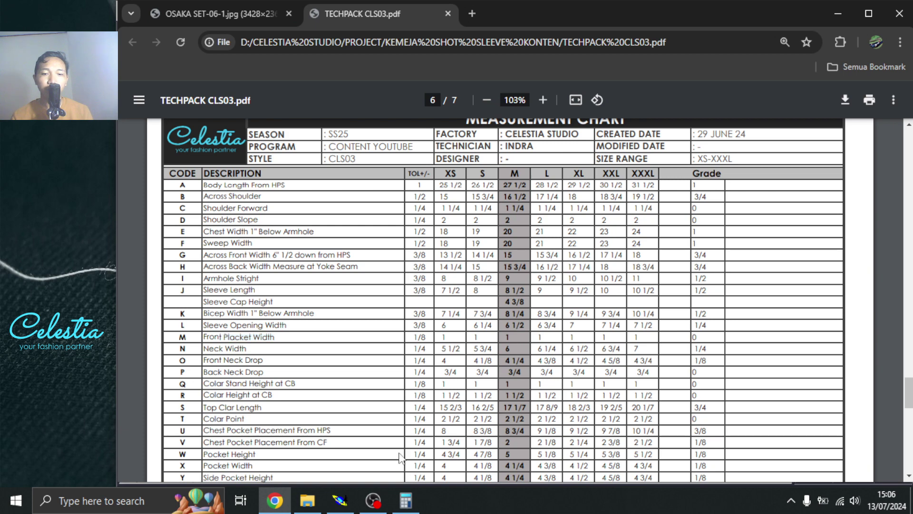
left_click(339, 500)
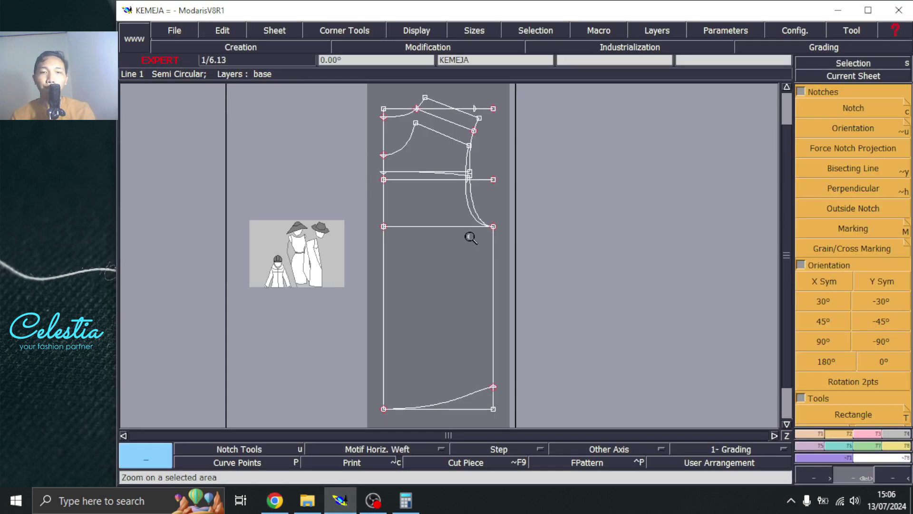
- Zoom in on the front's centre front and armhole, then switch to Selection
left_click_drag(347, 112, 471, 328)
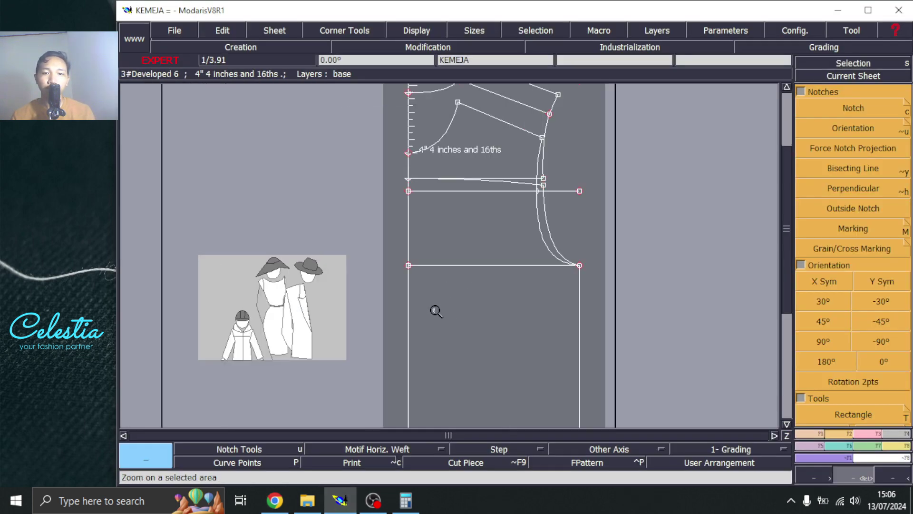
left_click_drag(377, 112, 481, 324)
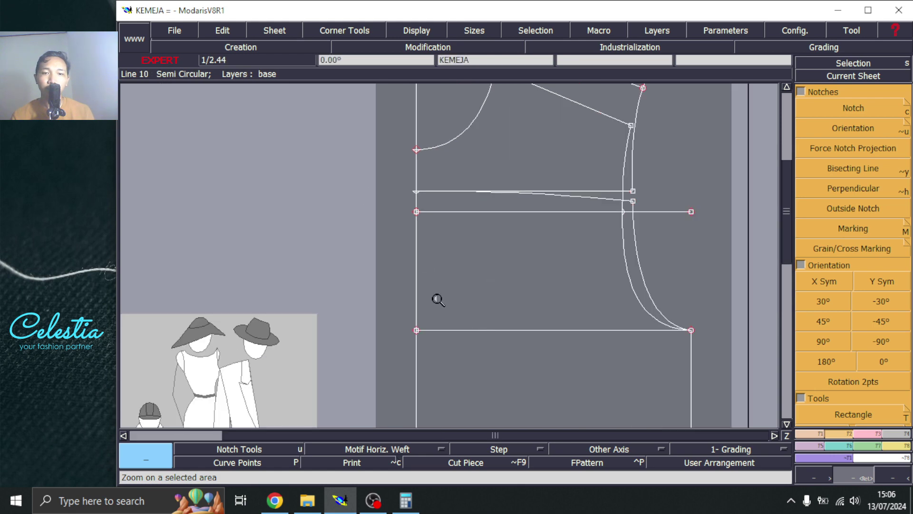
key("s")
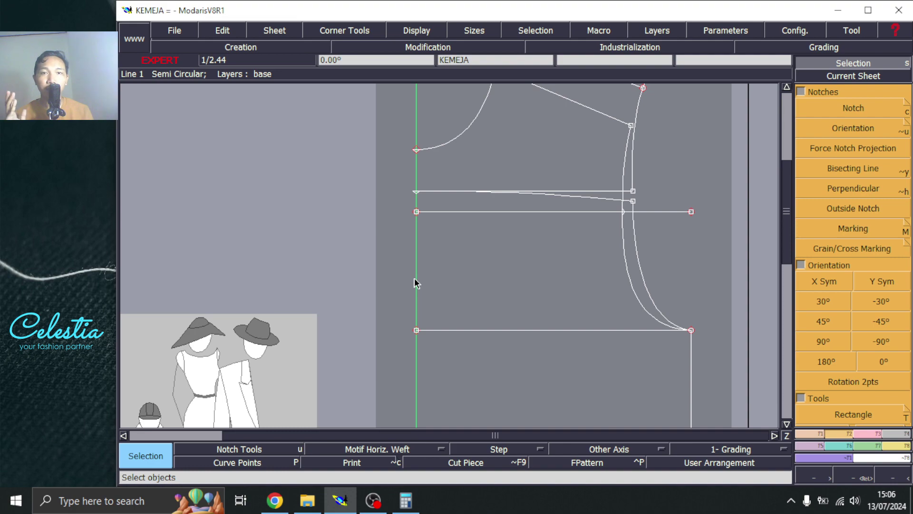
- Check the placket marked M on the techpack's page-5 shirt diagram, then restore Modaris
left_click(274, 501)
scroll(497, 316, "up", 12)
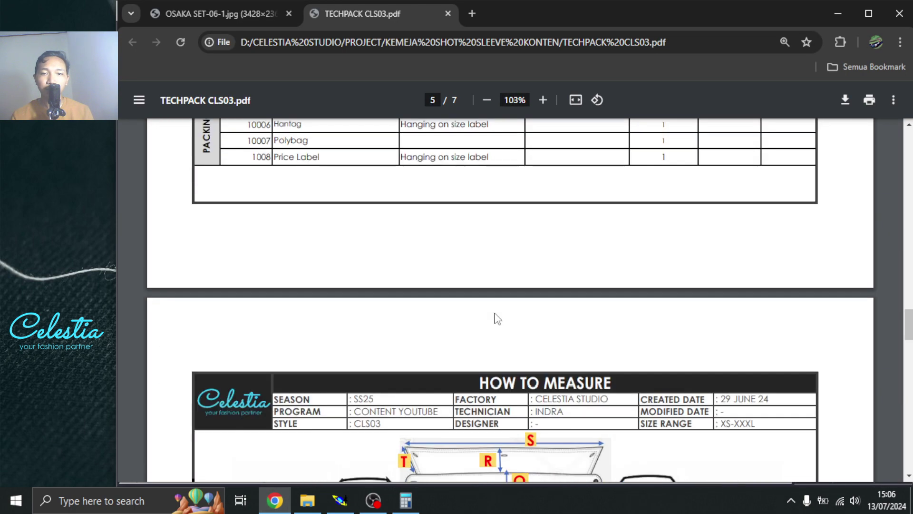
scroll(497, 318, "down", 7)
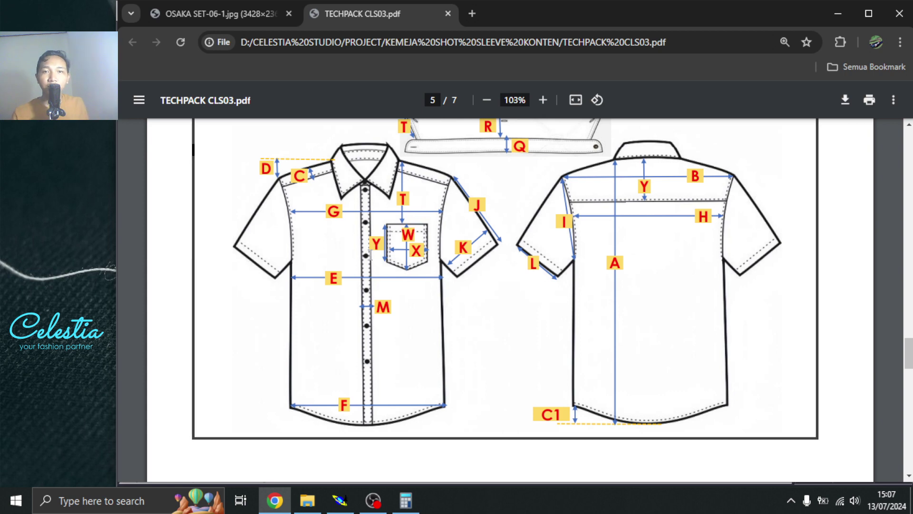
key("alt+Tab")
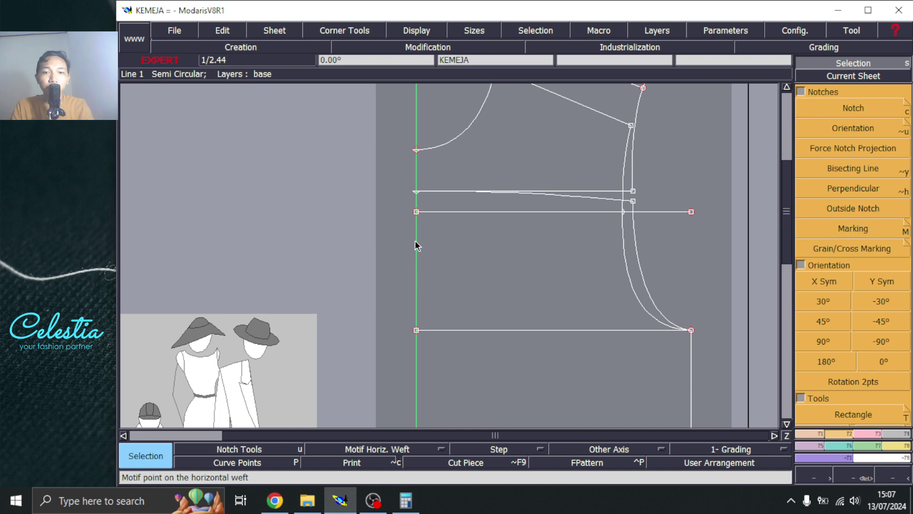
left_click(339, 502)
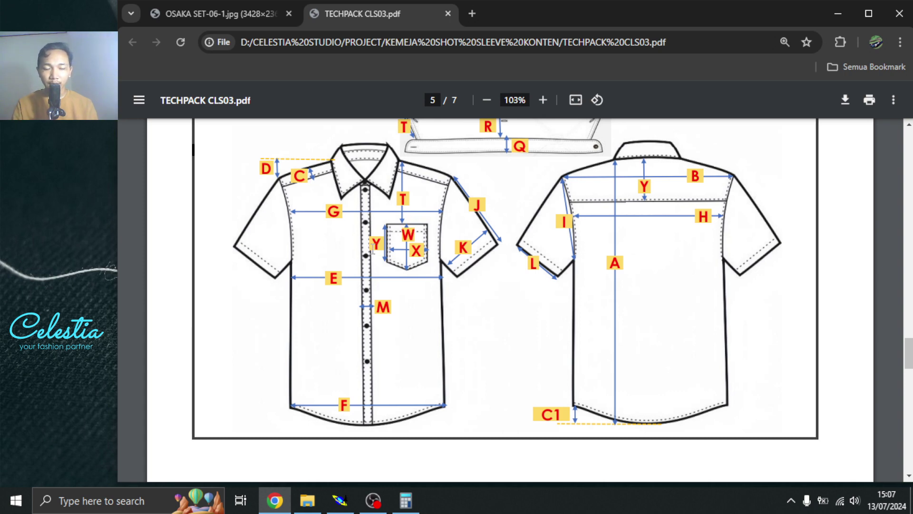
left_click(340, 500)
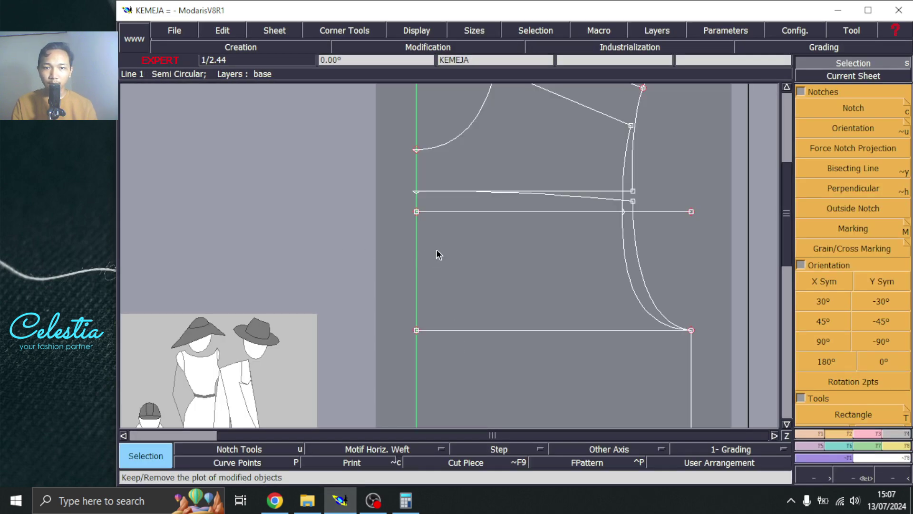
- Create placket lines parallel to centre front, offset -8 and then 1
left_click(481, 250)
key("l")
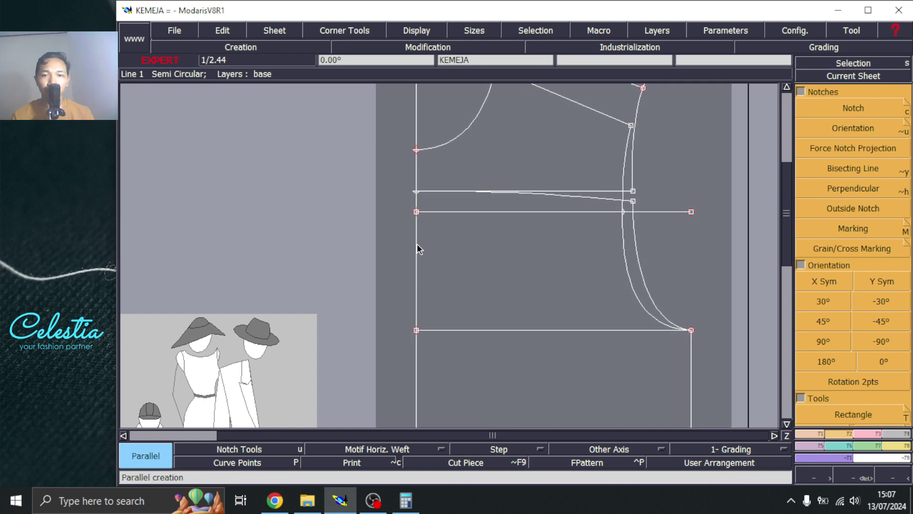
left_click(417, 248)
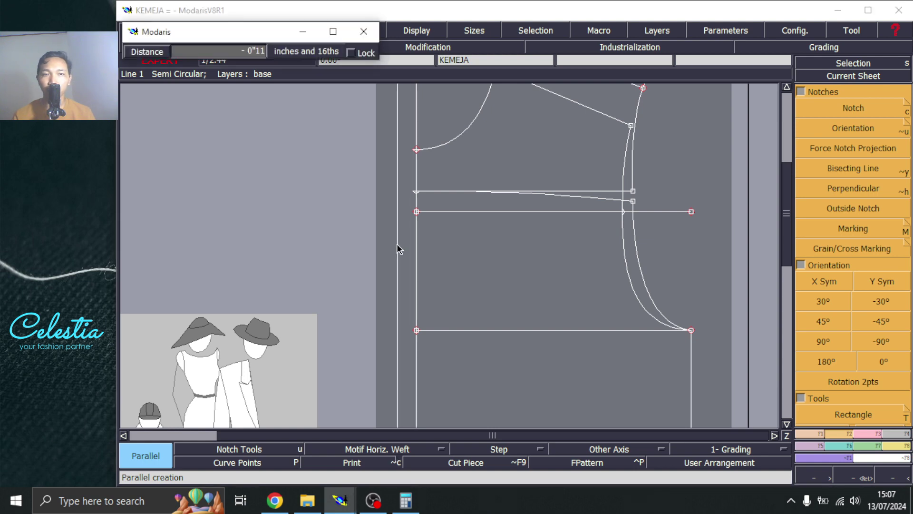
key("Down")
key("BackSpace")
type("-8")
key("Return")
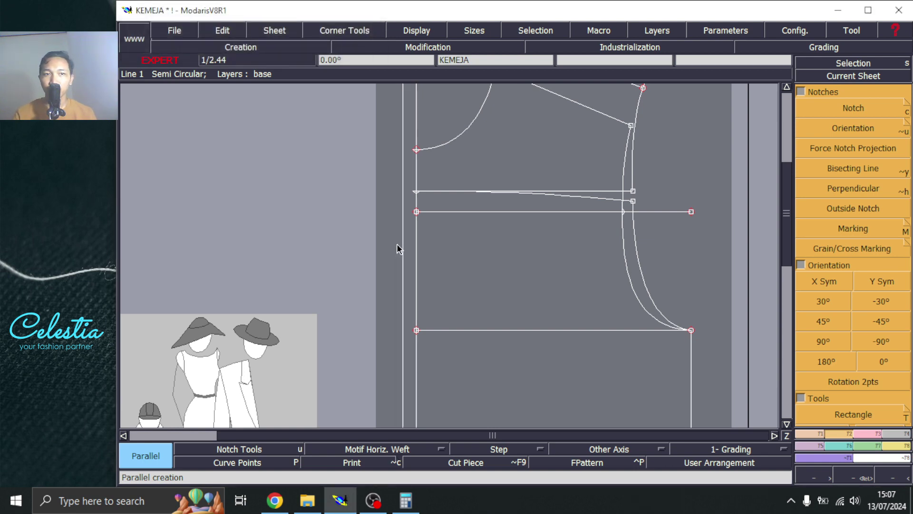
left_click(404, 249)
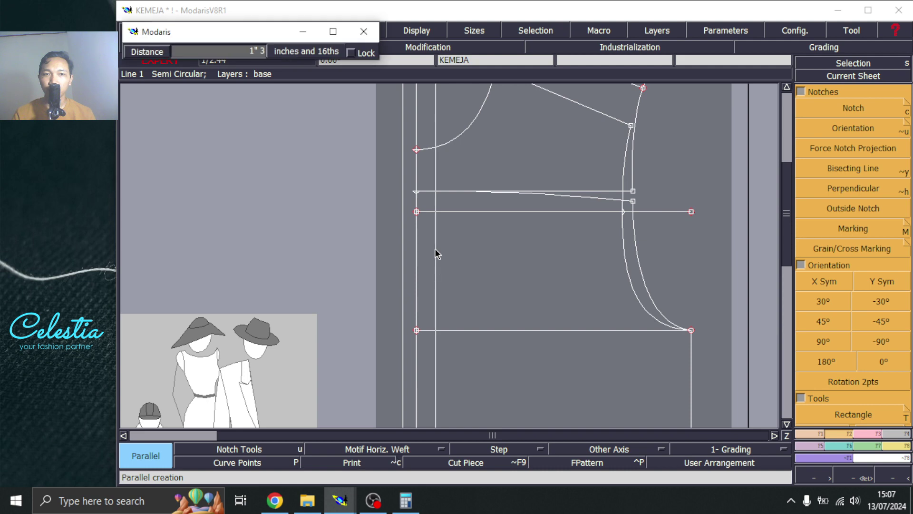
key("Down")
key("BackSpace")
type("1")
key("Return")
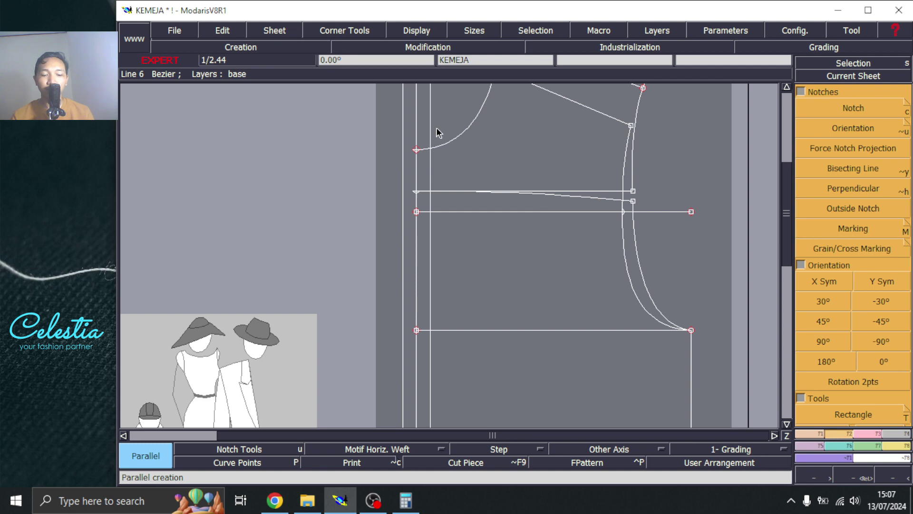
- Join the neck point to the outer placket line with a straight line
key("Home")
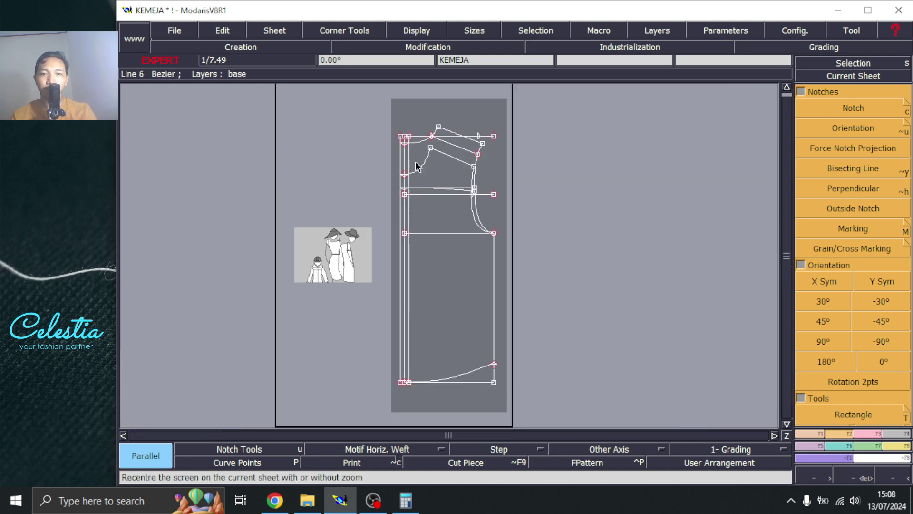
key("z")
left_click_drag(387, 118, 456, 214)
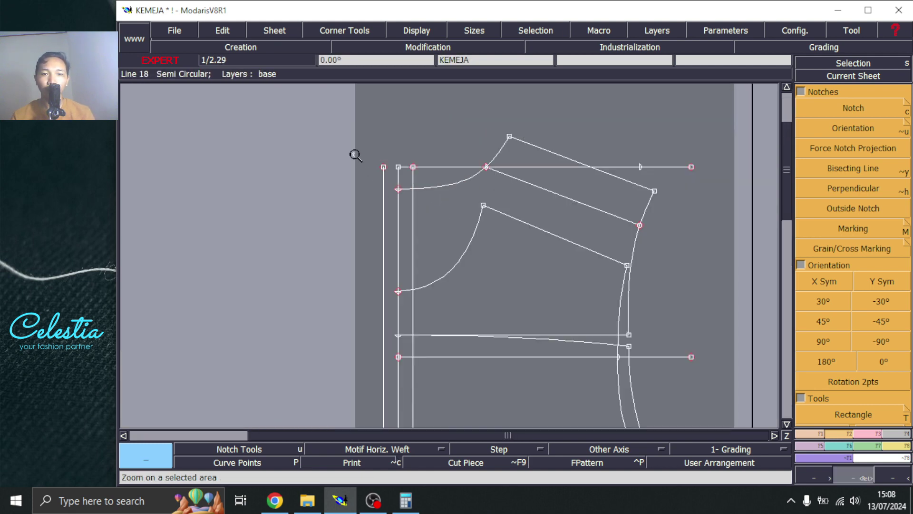
left_click_drag(356, 155, 493, 363)
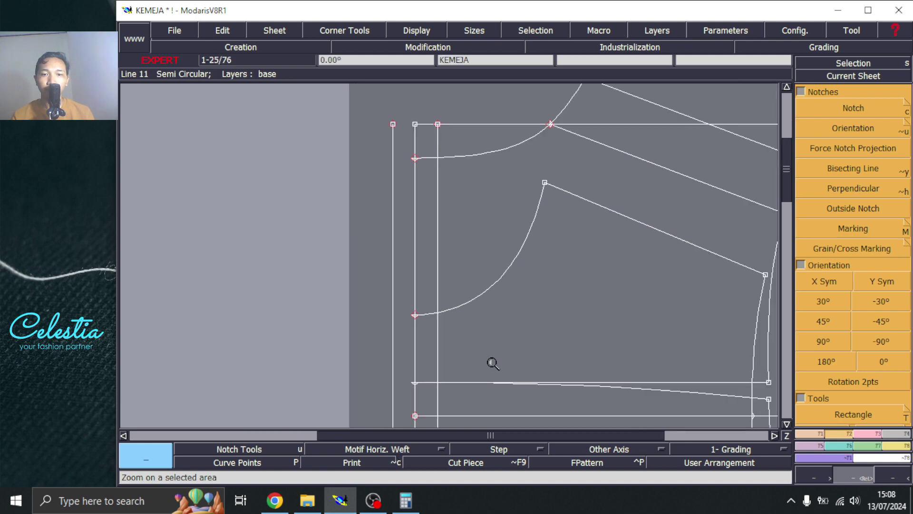
key("d")
left_click(415, 315)
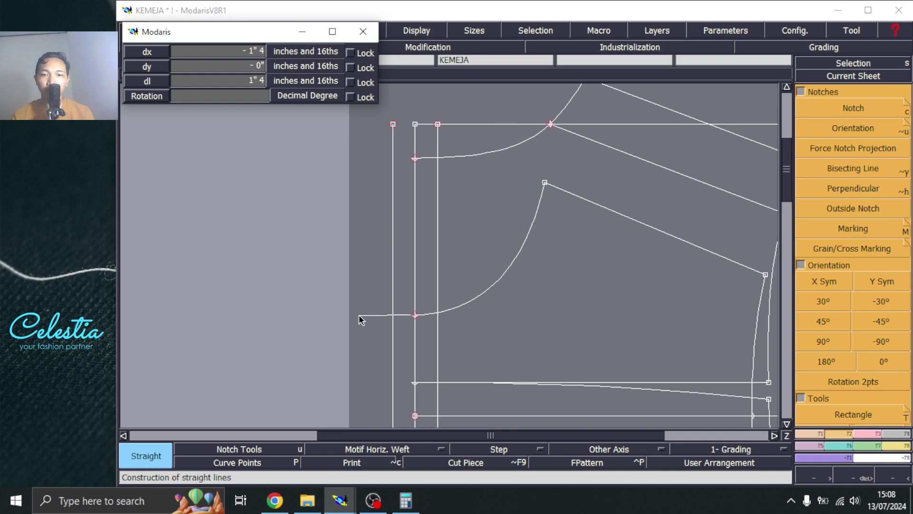
left_click(394, 315)
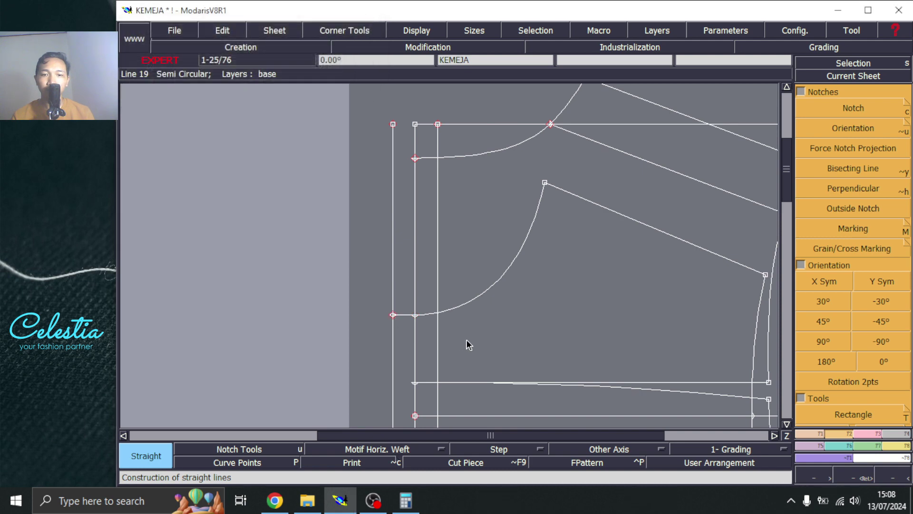
left_click(393, 315)
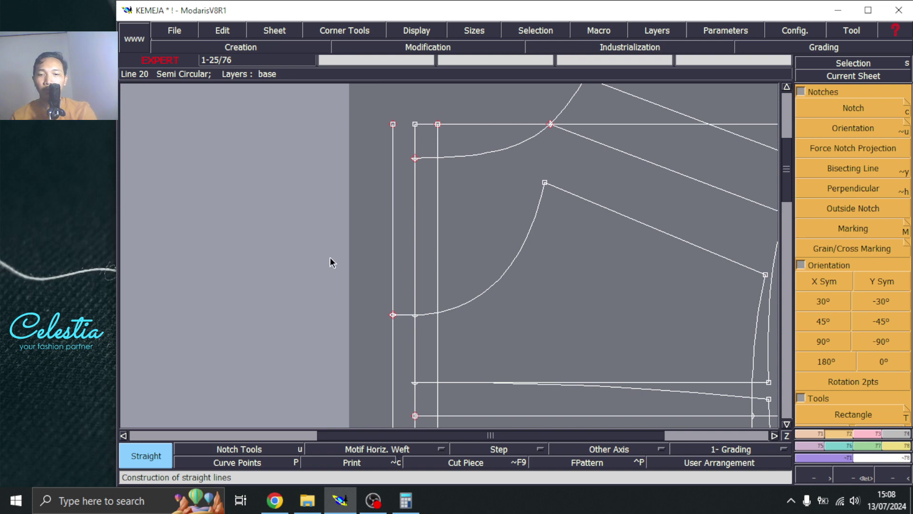
- Draw a straight hem line from the outer hem corner to the placket point
key("Home")
key("Return")
left_click_drag(391, 358, 454, 407)
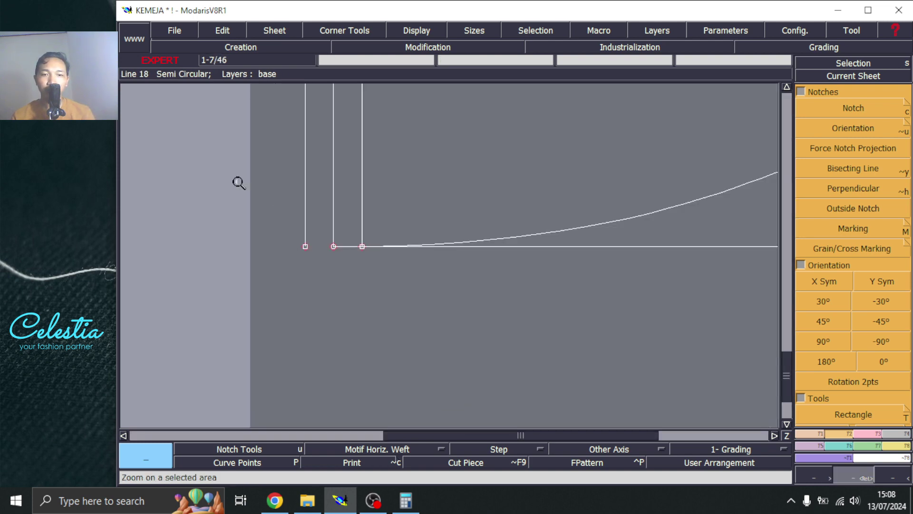
left_click_drag(239, 183, 426, 277)
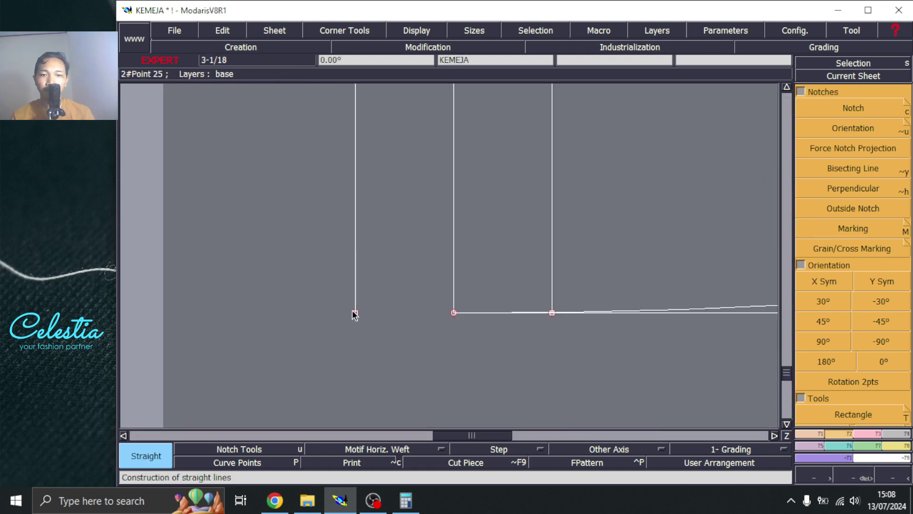
left_click(355, 313)
left_click(453, 312)
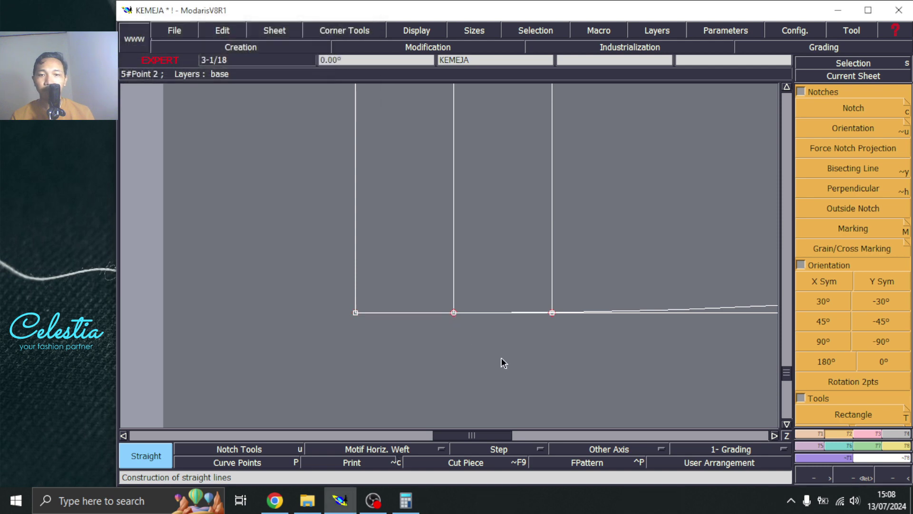
key("Home")
- Inspect the front's shoulder, armhole and chest close up, then bring up the techpack PDF
key("z")
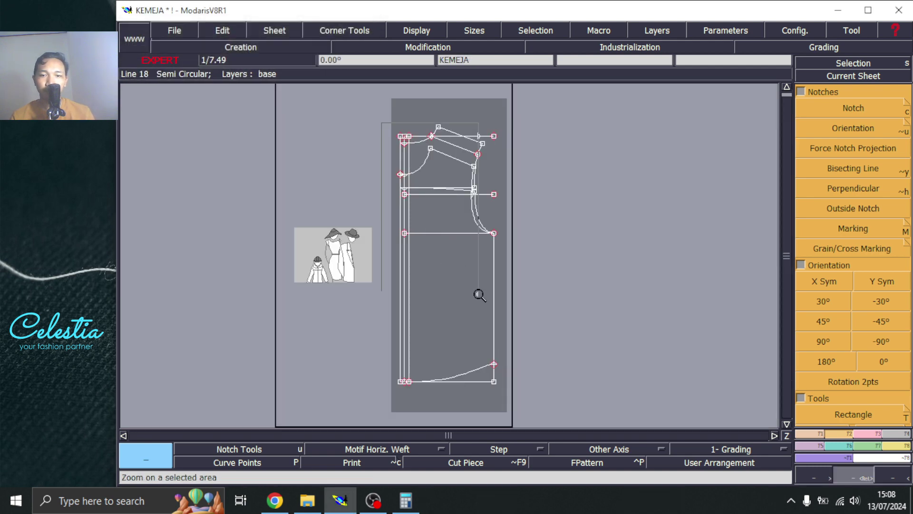
left_click_drag(479, 295, 519, 401)
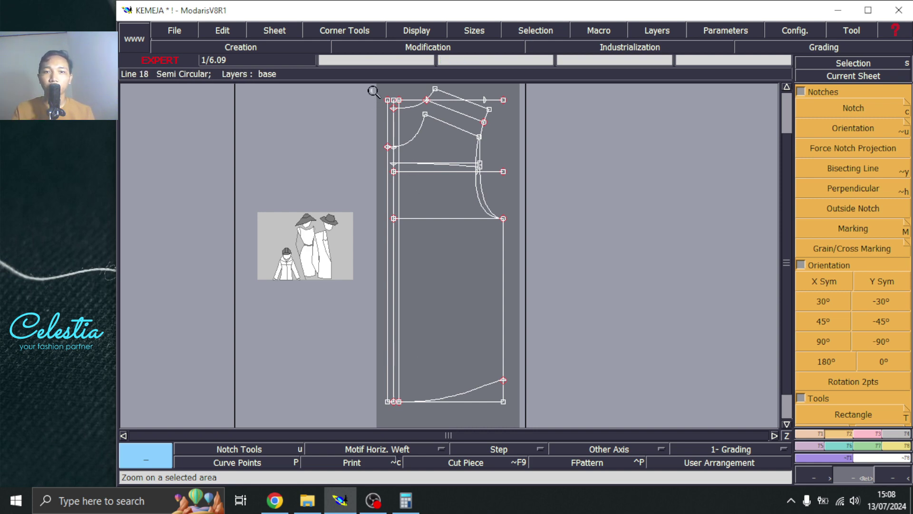
left_click_drag(374, 90, 485, 185)
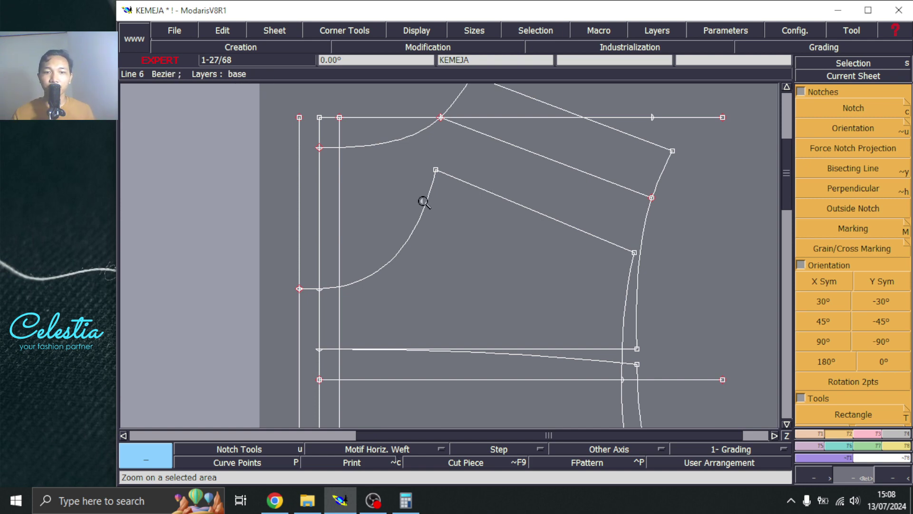
key("Home")
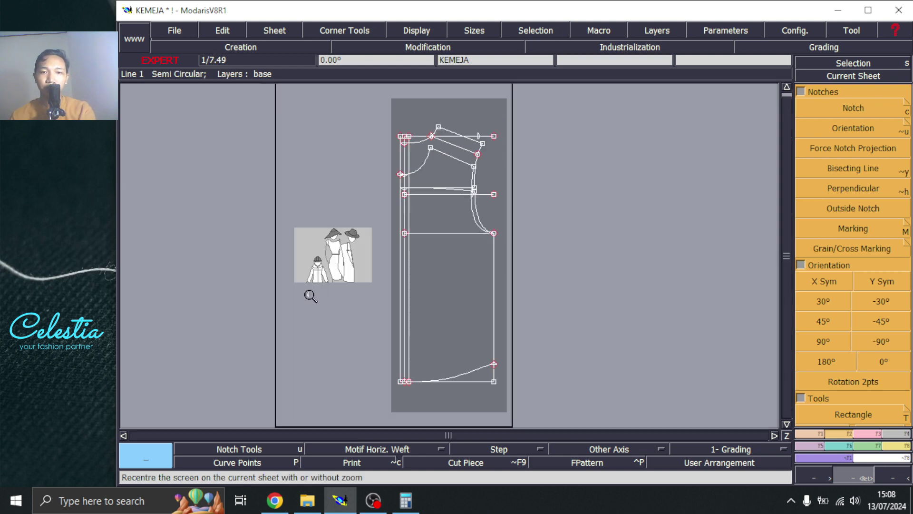
key("Return")
left_click_drag(378, 169, 532, 299)
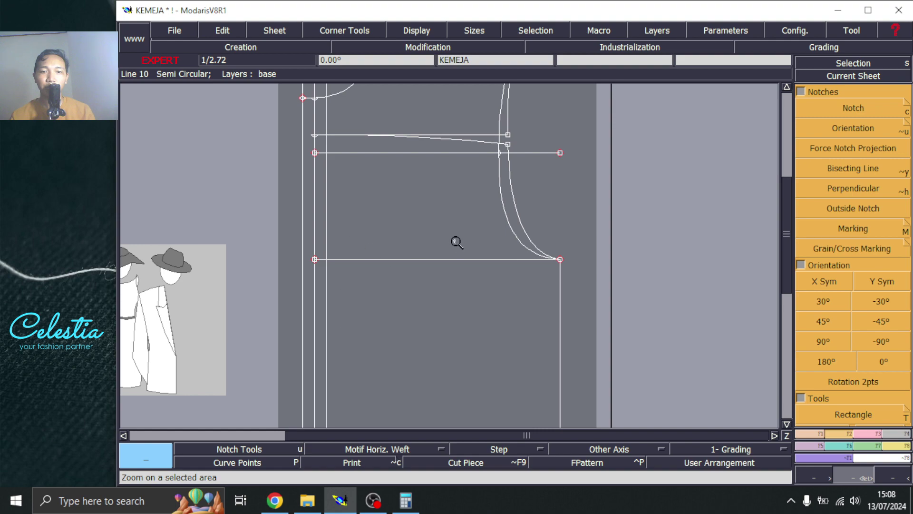
left_click(280, 508)
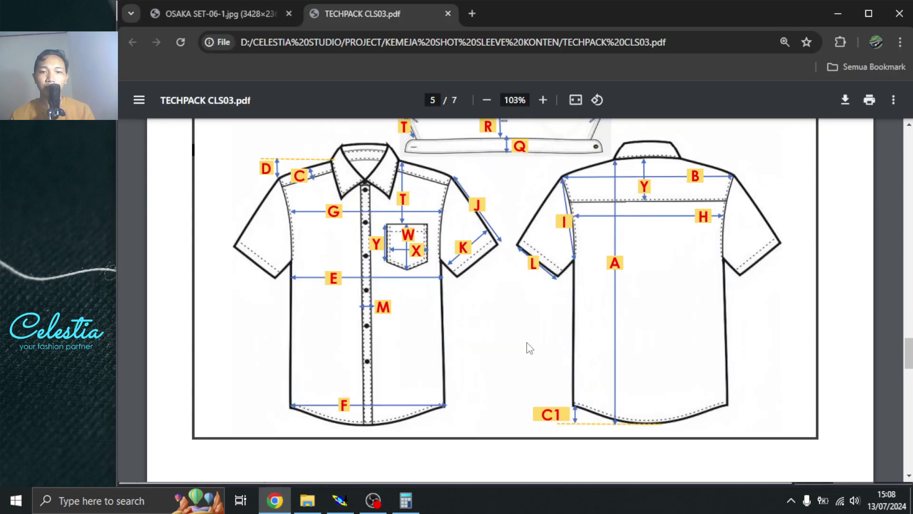
- Look over the pocket photos and How to Measure diagram, then reach the page 6 chart
scroll(527, 347, "up", 20)
scroll(528, 346, "up", 10)
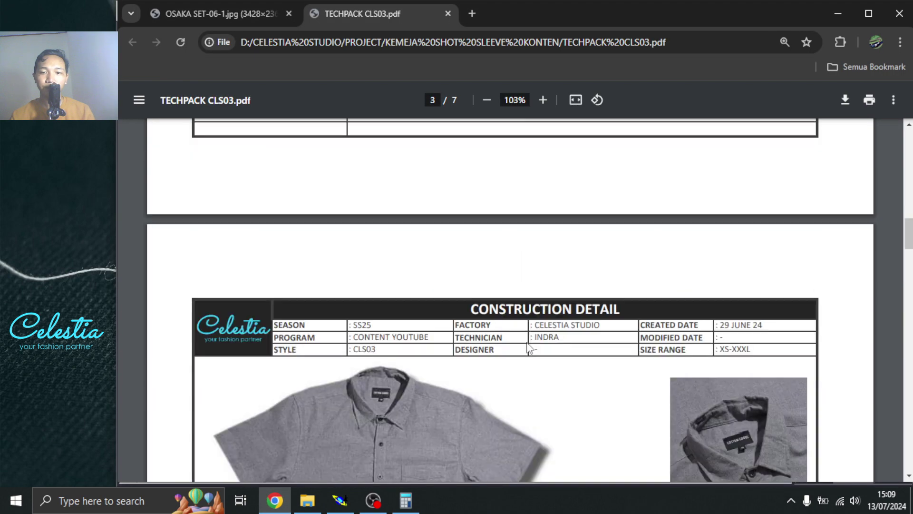
scroll(529, 346, "down", 1)
scroll(608, 340, "up", 5, "ctrl")
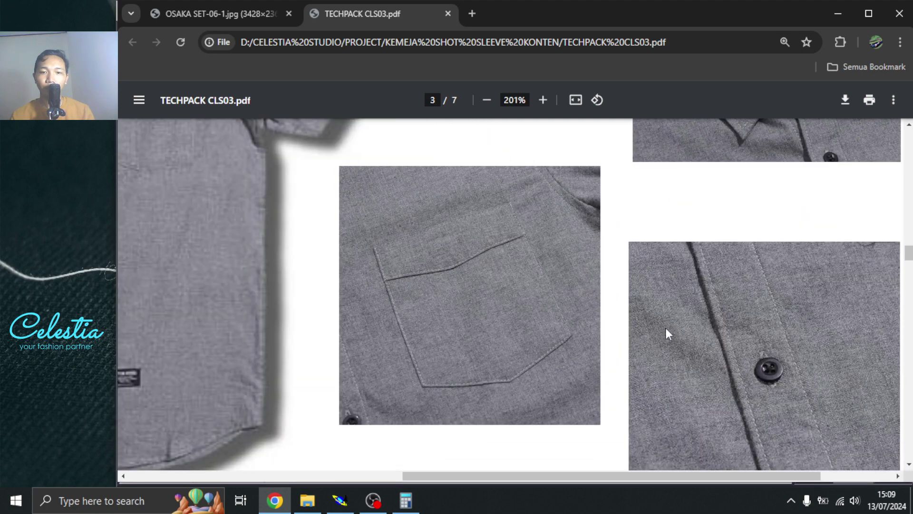
scroll(666, 327, "up", 2, "ctrl")
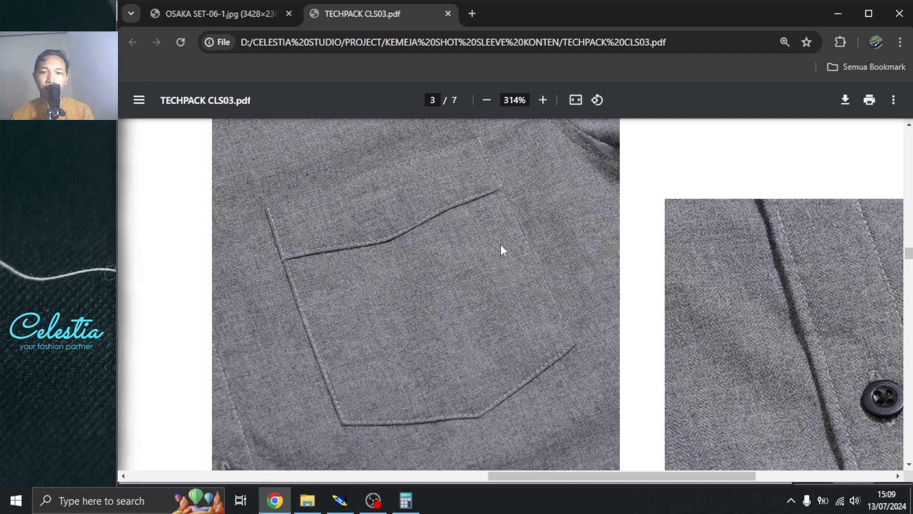
scroll(512, 270, "down", 2)
scroll(511, 270, "up", 2)
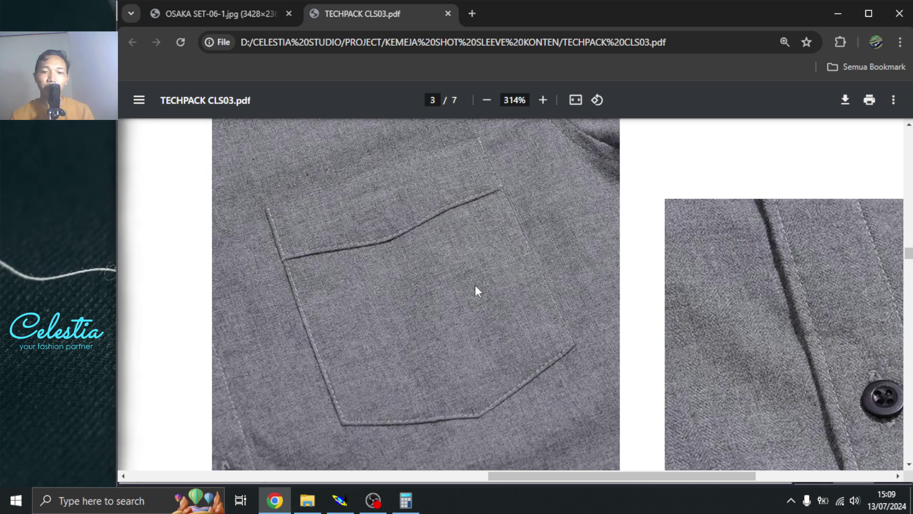
scroll(451, 285, "down", 2, "ctrl")
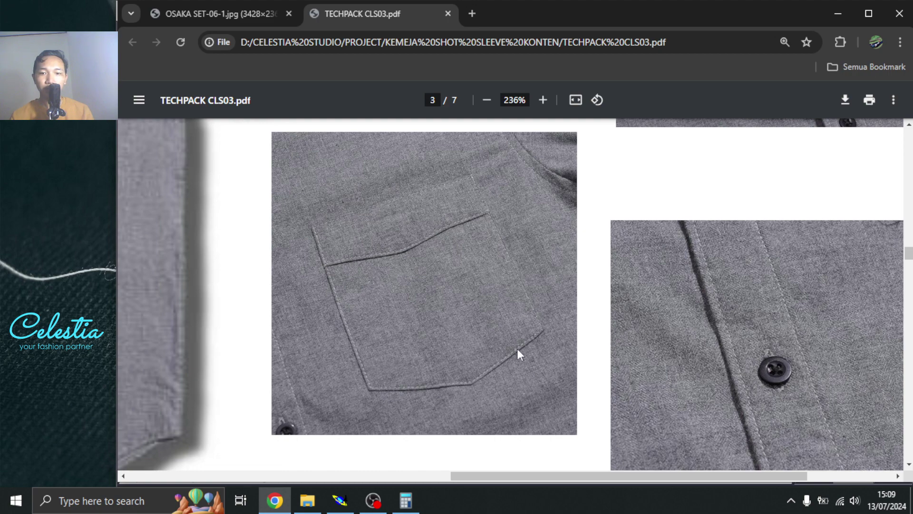
scroll(503, 285, "down", 5, "ctrl")
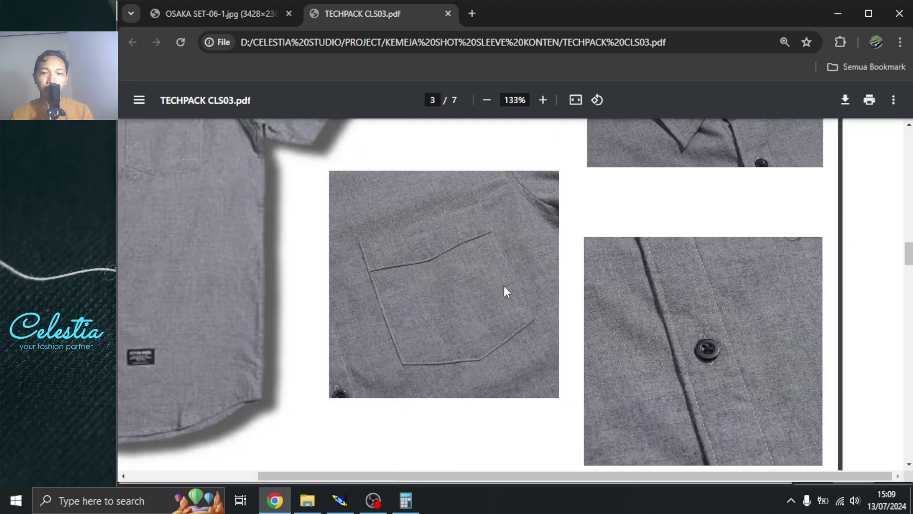
scroll(504, 285, "down", 10)
scroll(510, 314, "down", 9)
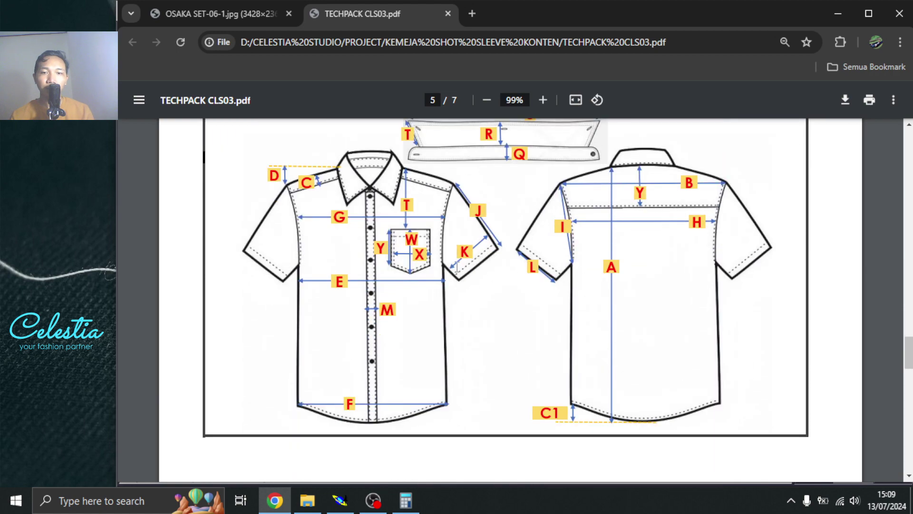
scroll(457, 267, "up", 2)
scroll(406, 328, "up", 5, "ctrl")
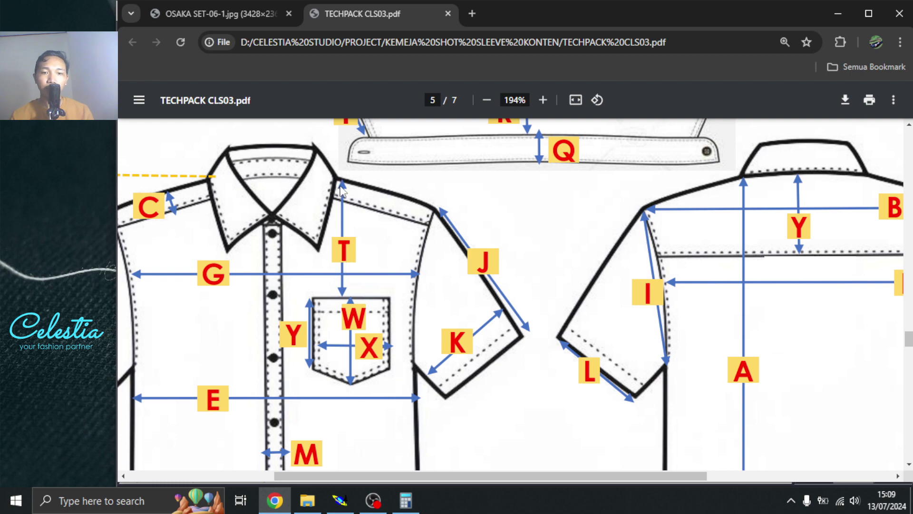
scroll(425, 265, "down", 5, "ctrl")
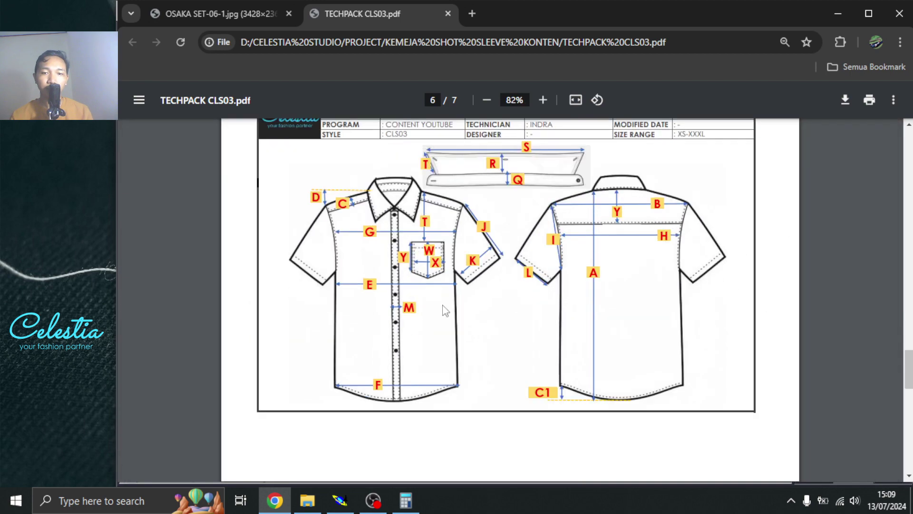
scroll(445, 310, "down", 10)
scroll(311, 231, "up", 6)
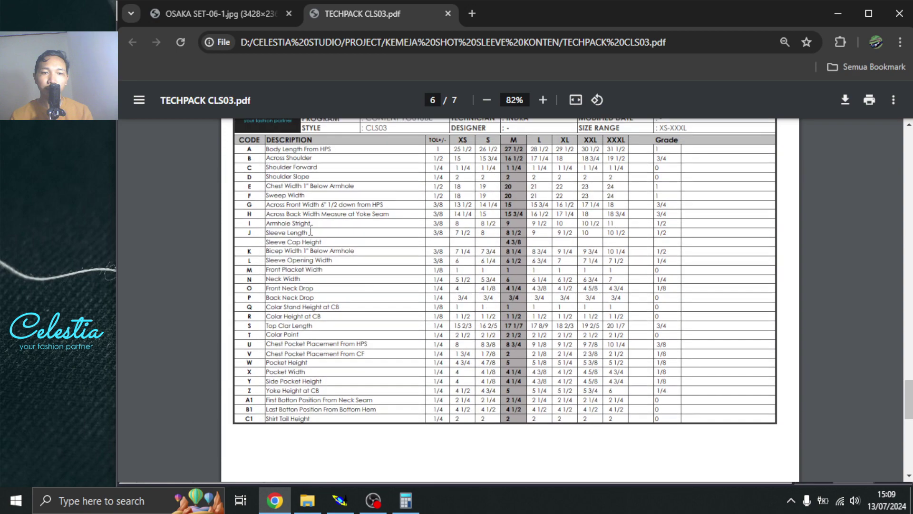
scroll(310, 232, "up", 2, "ctrl")
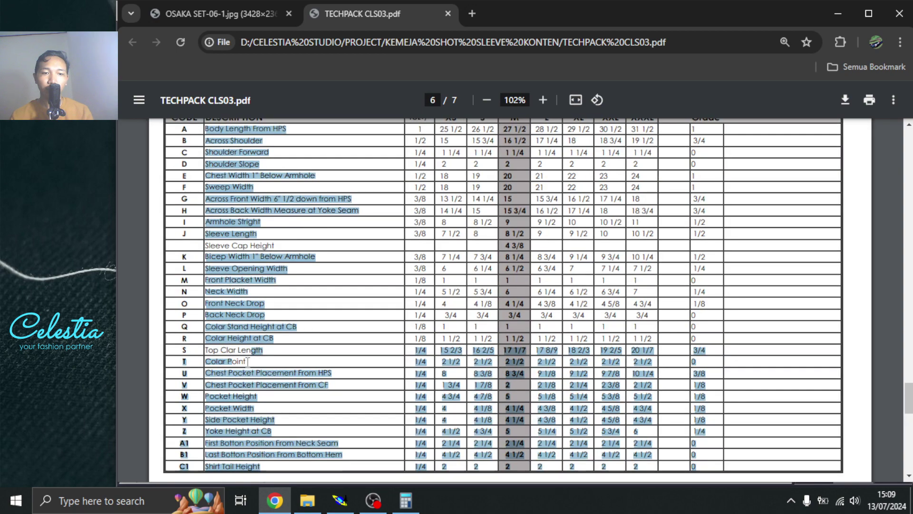
scroll(307, 366, "up", 4)
scroll(307, 366, "up", 9)
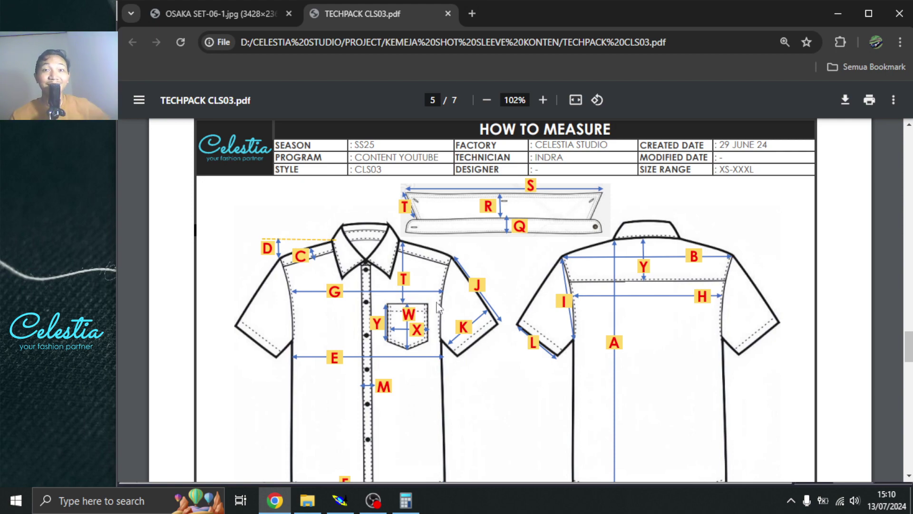
scroll(471, 330, "down", 15)
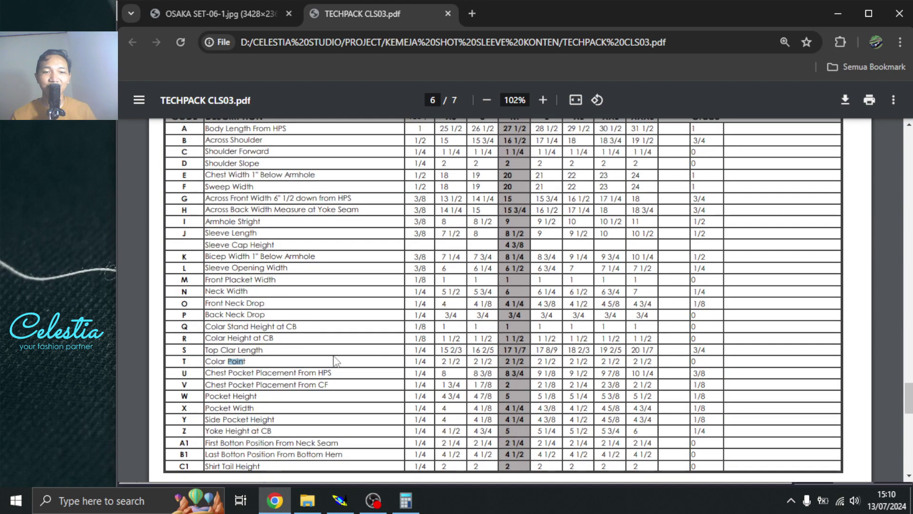
- Highlight Chest Pocket Placement rows: 8 3/4 from HPS and 2 from CF
left_click_drag(204, 374, 340, 369)
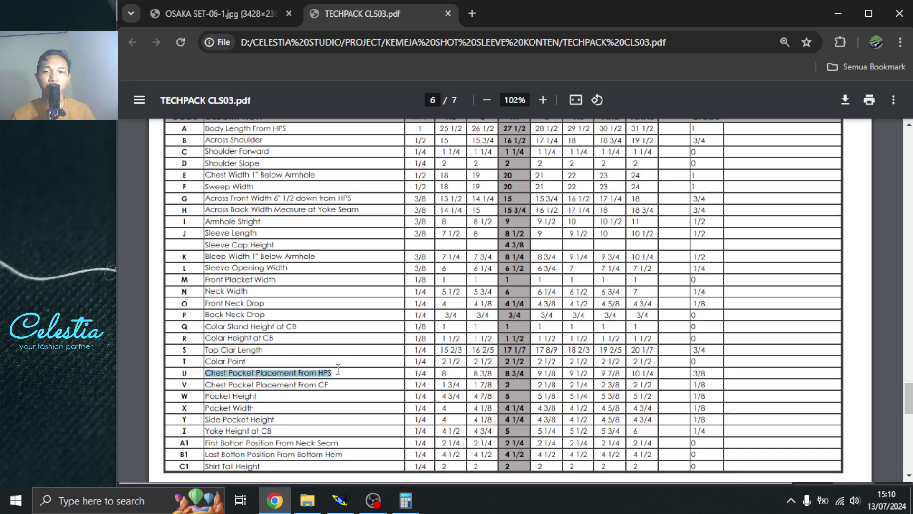
scroll(337, 368, "down", 3)
scroll(333, 364, "up", 2, "ctrl")
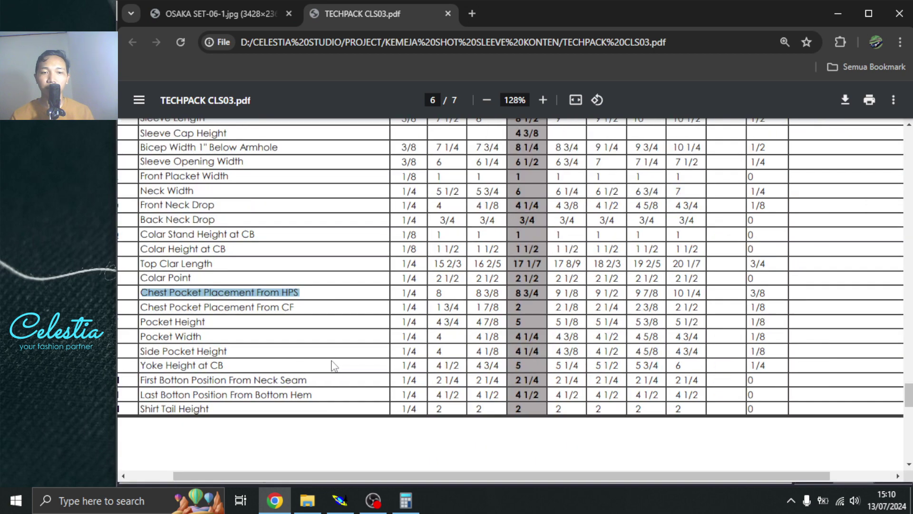
scroll(334, 366, "down", 2, "ctrl")
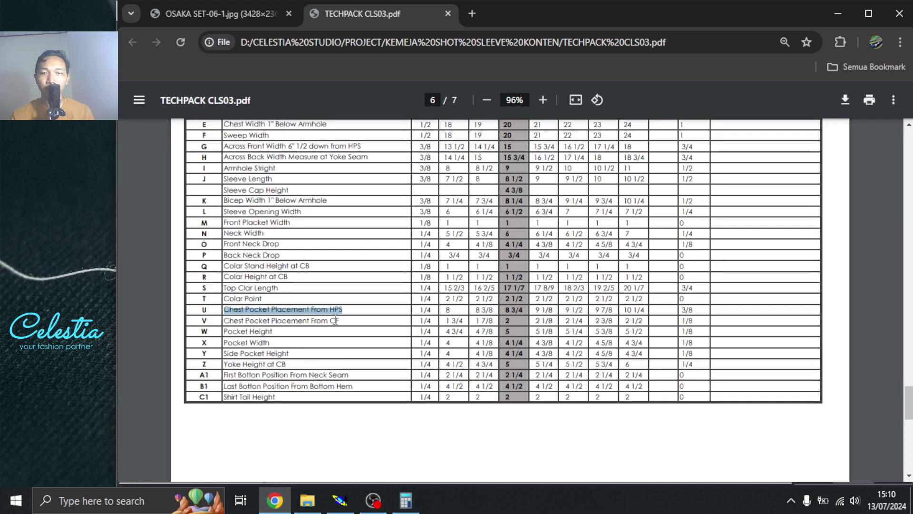
left_click_drag(506, 309, 524, 309)
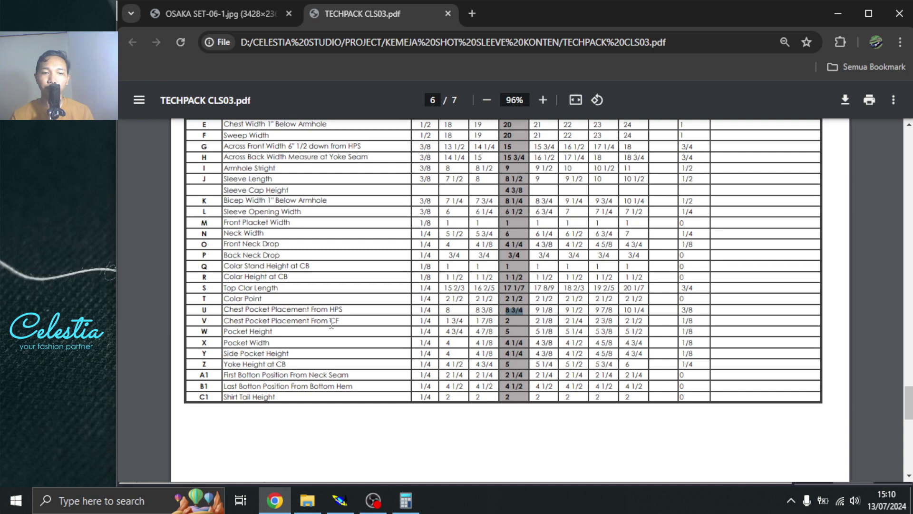
left_click_drag(224, 321, 343, 321)
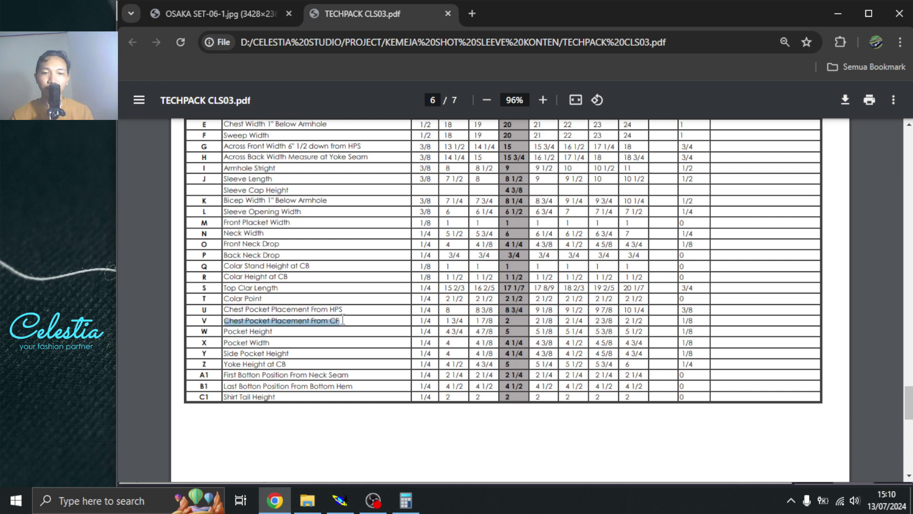
left_click(508, 320)
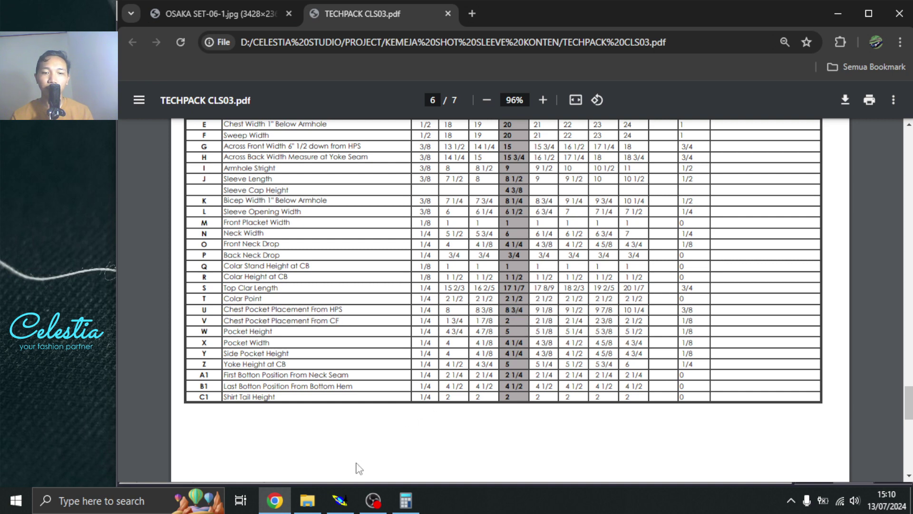
- Offset a parallel guide line 1" from the vertical placket line near the front edge
left_click(340, 500)
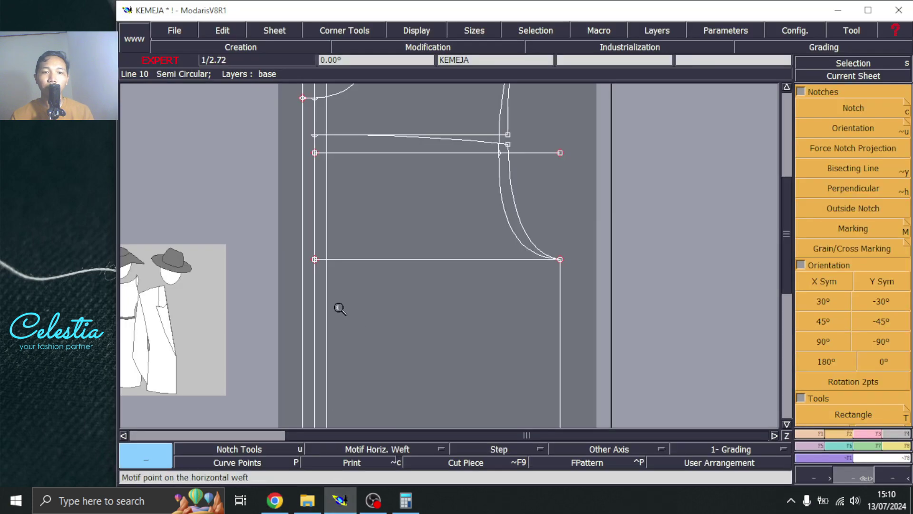
key("s")
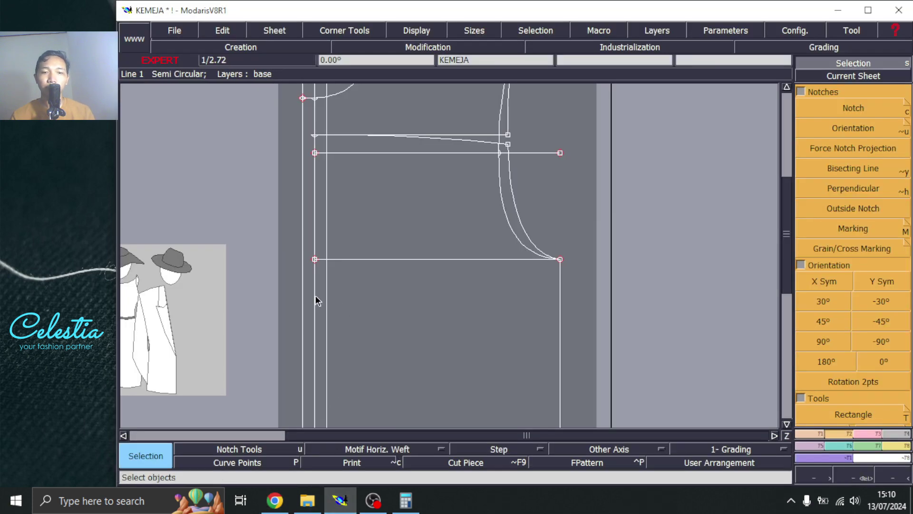
left_click(314, 296)
key("l")
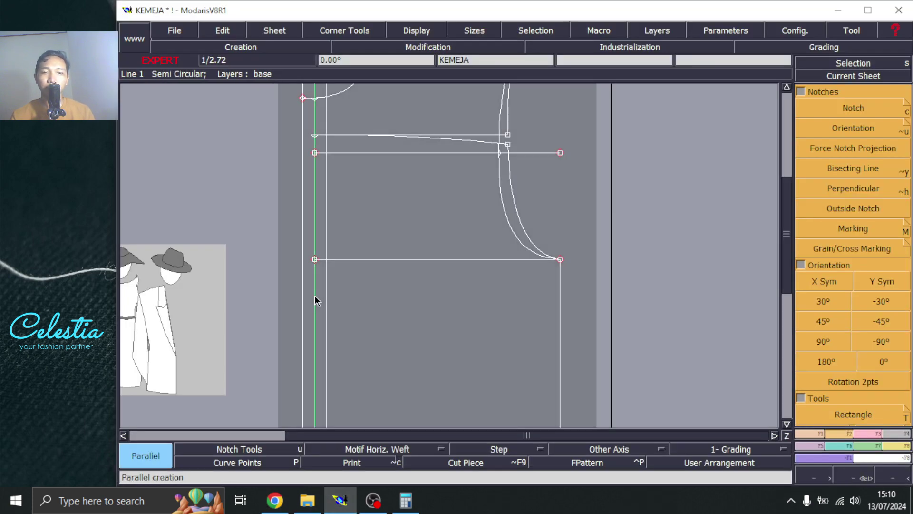
left_click(314, 296)
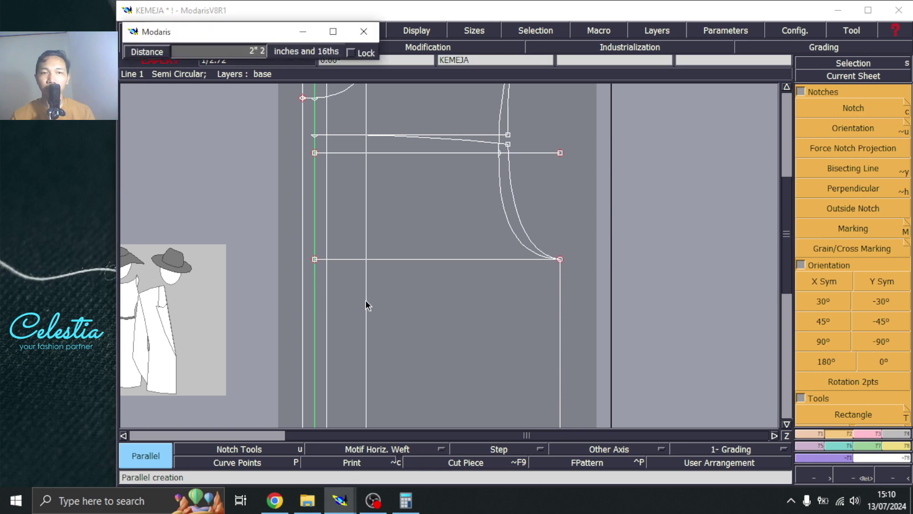
type("1")
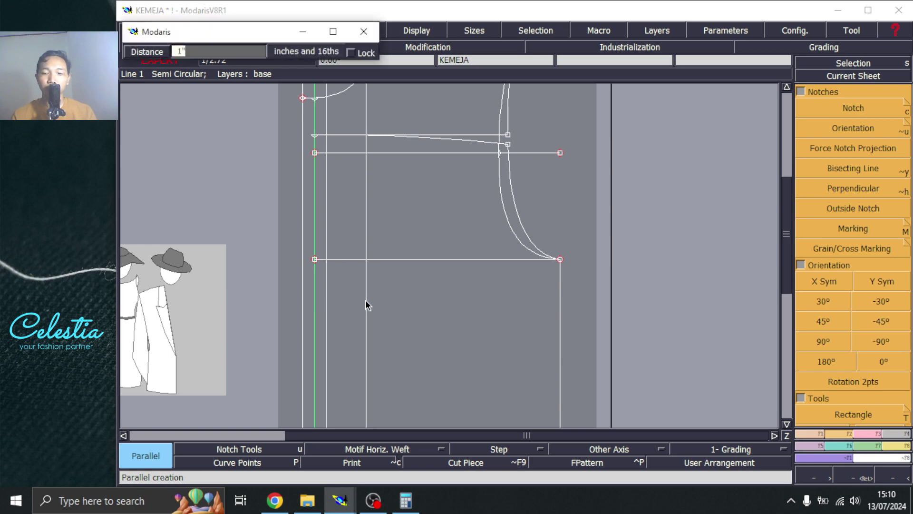
key("Return")
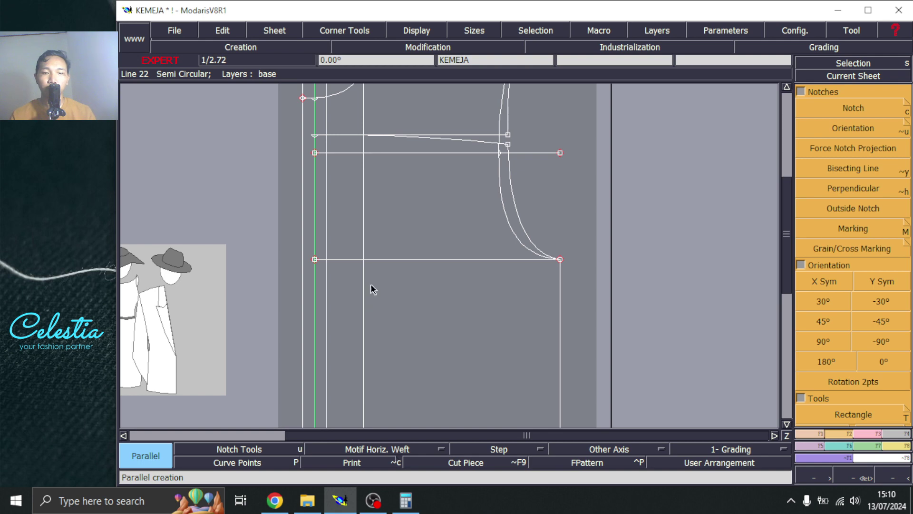
key("s")
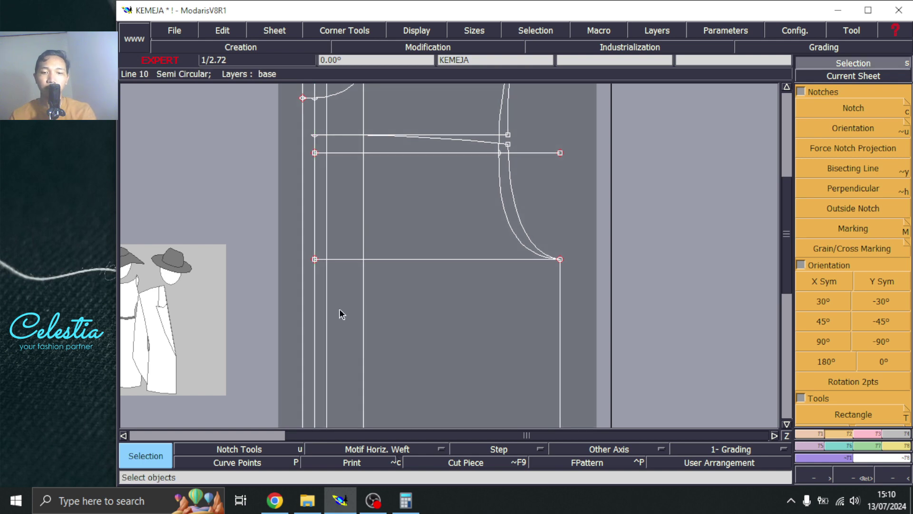
- Check the techpack HPS placement and mark a point 8"12 (8 3/4") down the new guide
left_click(275, 500)
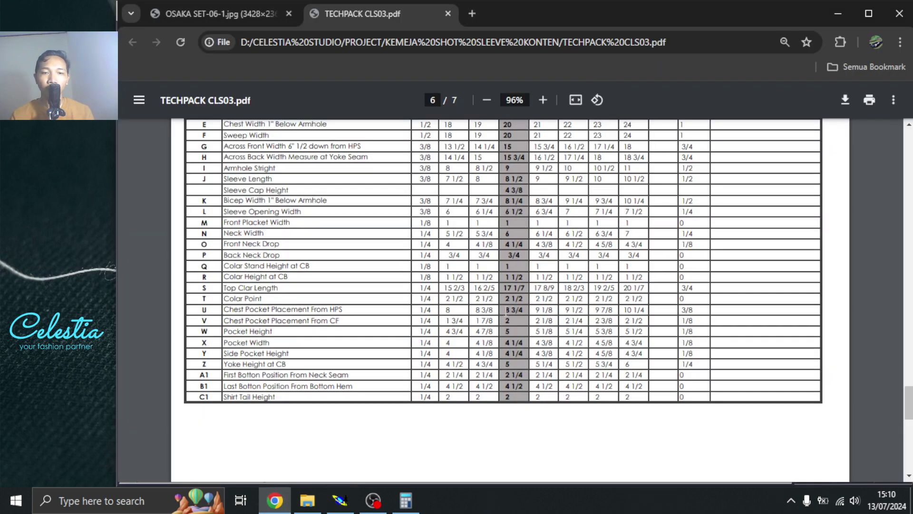
double_click(519, 308)
left_click(838, 14)
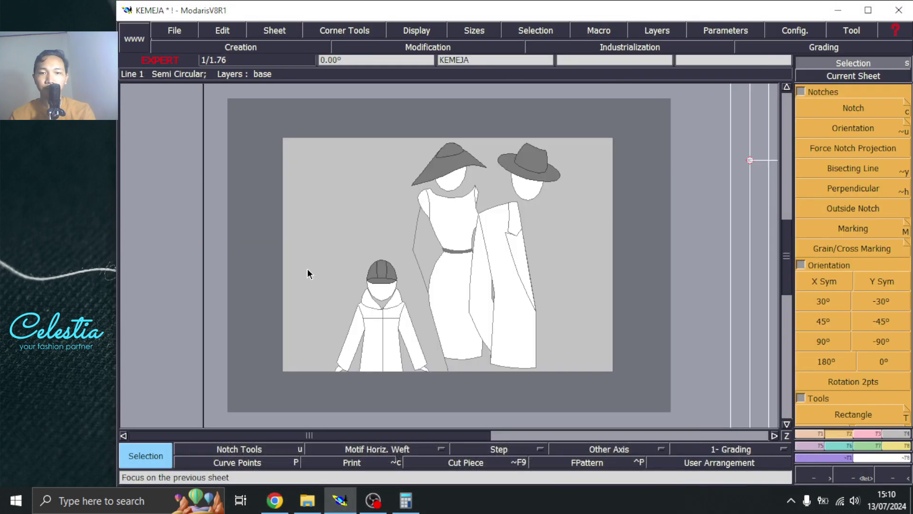
key("Page_Down")
key("Return")
left_click_drag(375, 115, 501, 254)
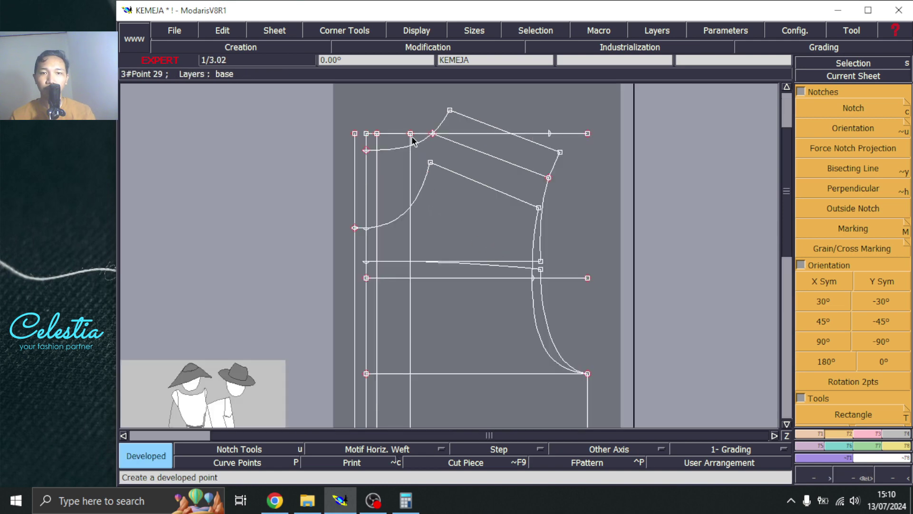
left_click(410, 135)
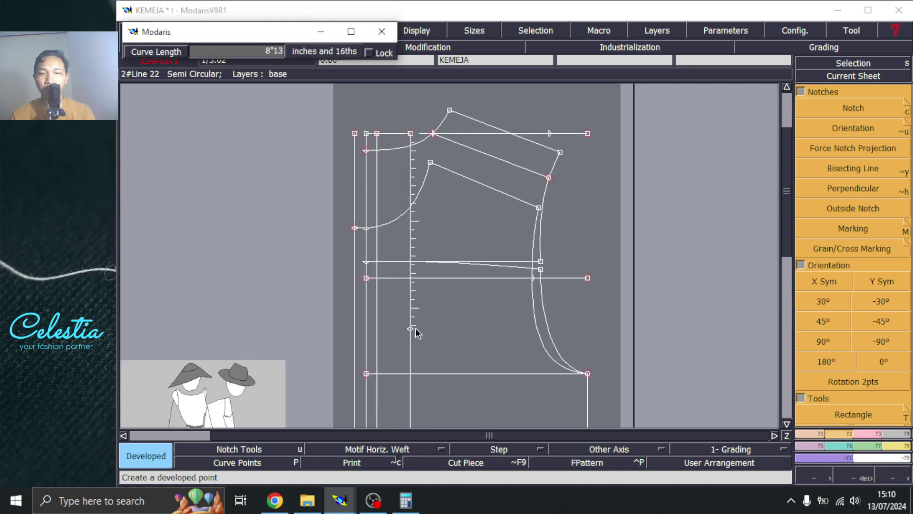
type("2")
type("8")
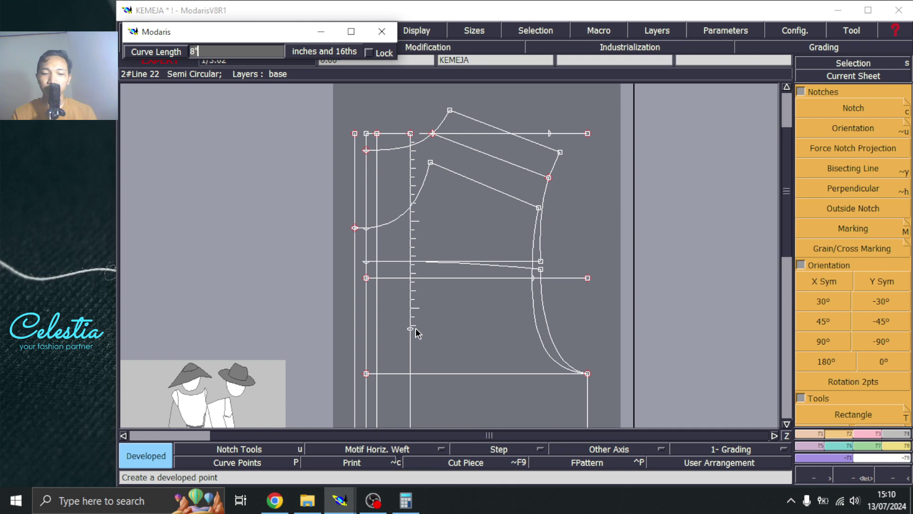
type("13")
key("Return")
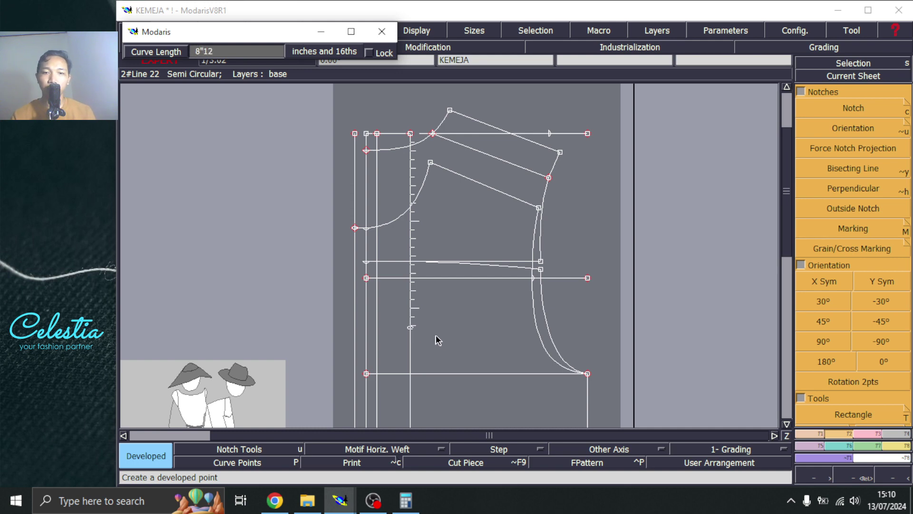
key("Home")
key("Return")
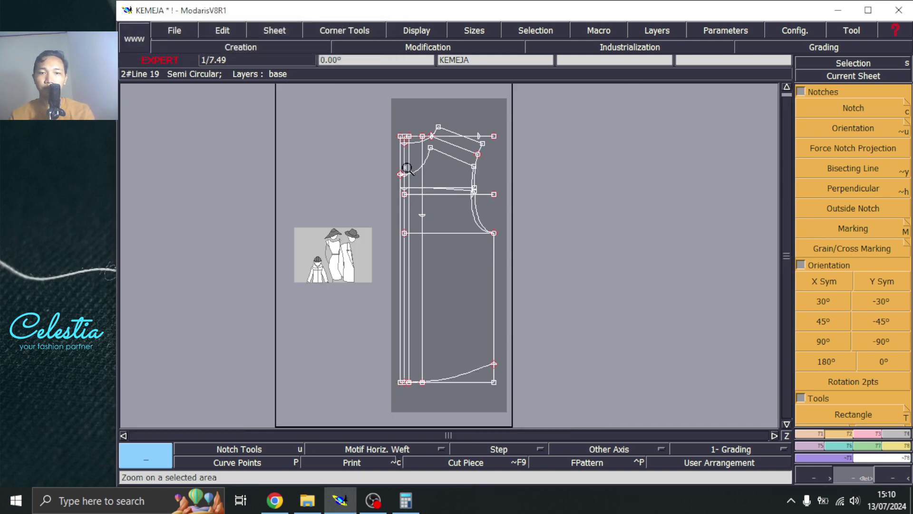
left_click_drag(403, 166, 502, 261)
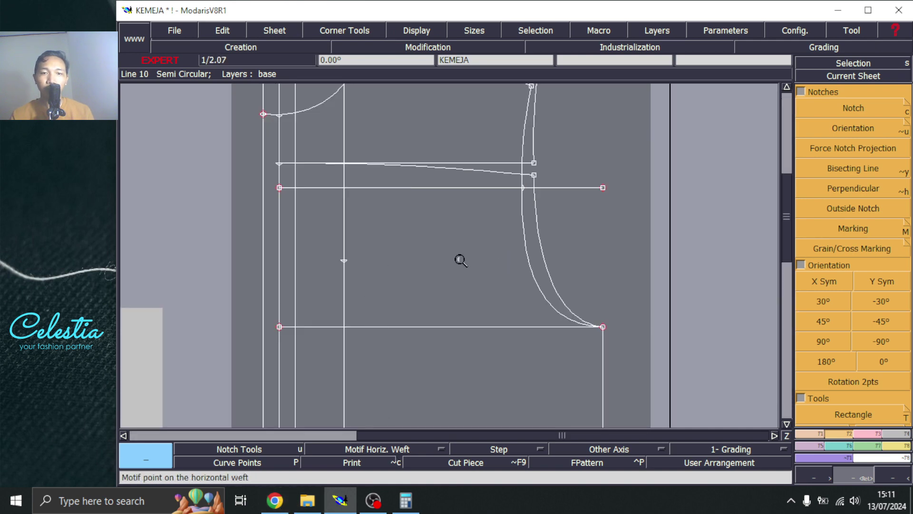
- Draw the pocket top as a horizontal line 4"4 (4 1/4") long from the marked point
left_click(274, 500)
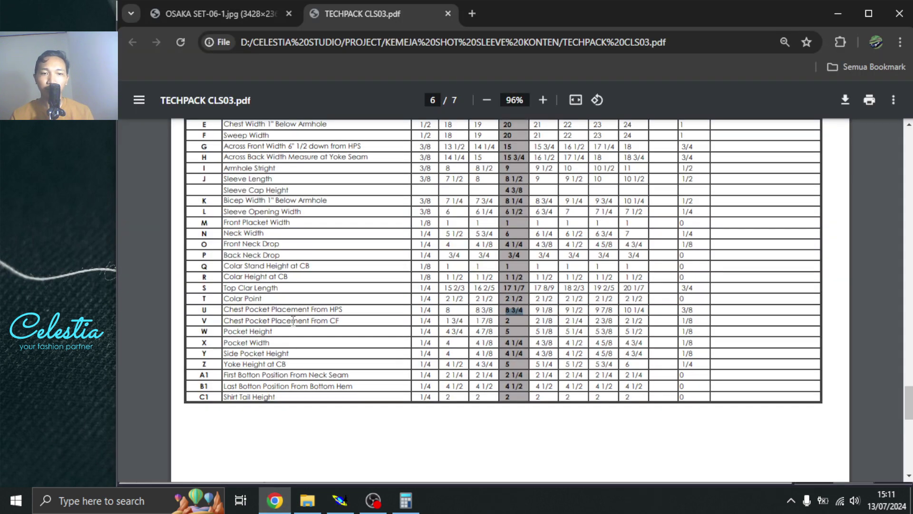
left_click(254, 329)
left_click_drag(507, 343, 523, 340)
left_click(340, 500)
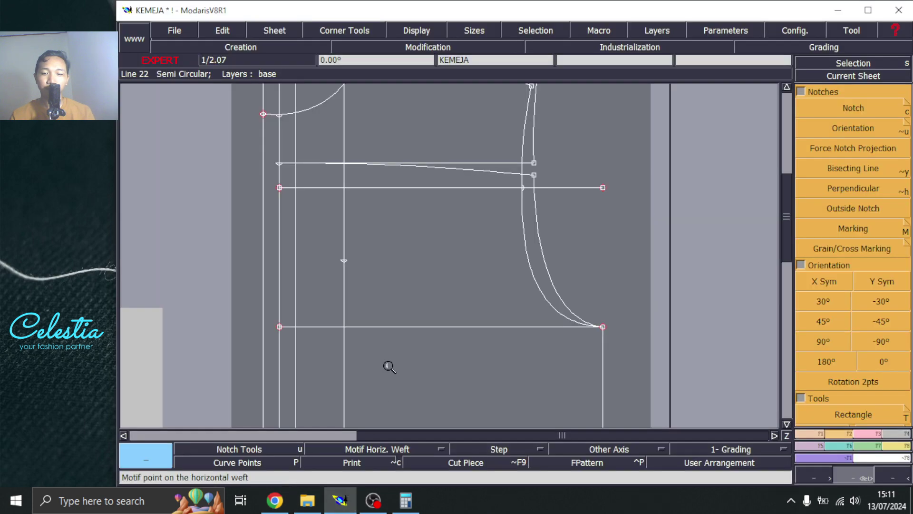
key("d")
left_click(345, 262)
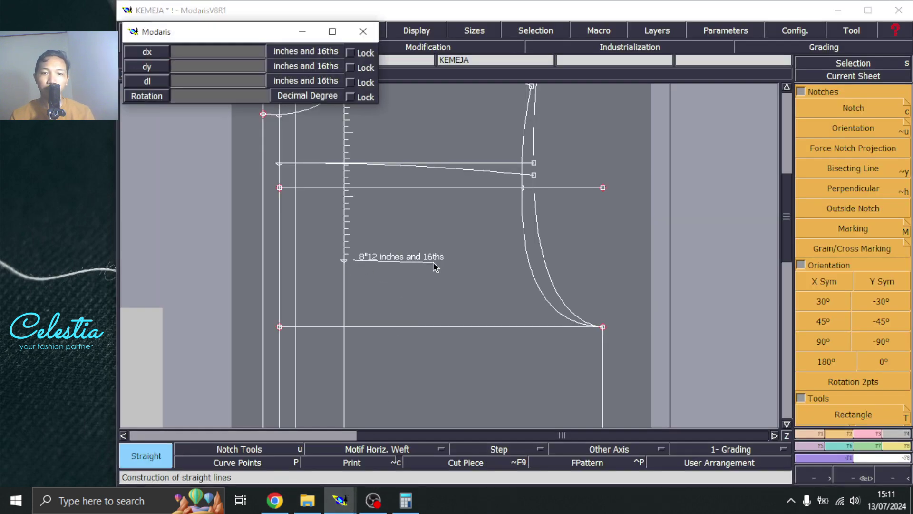
key("Down")
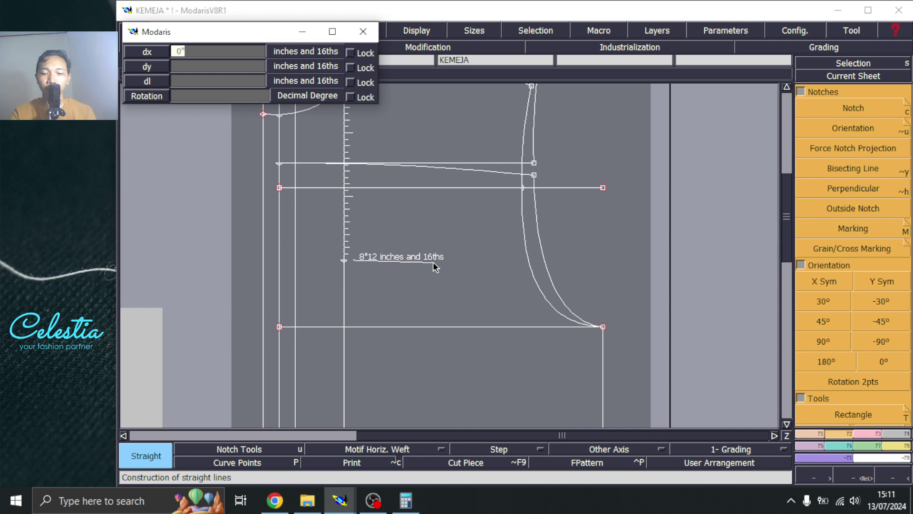
type("4")
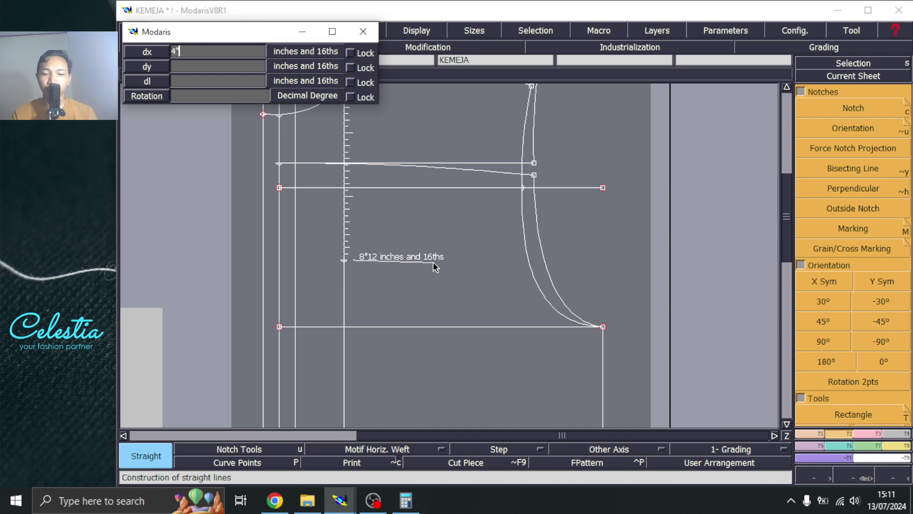
type("\" 4")
key("Tab")
type("0")
key("Return")
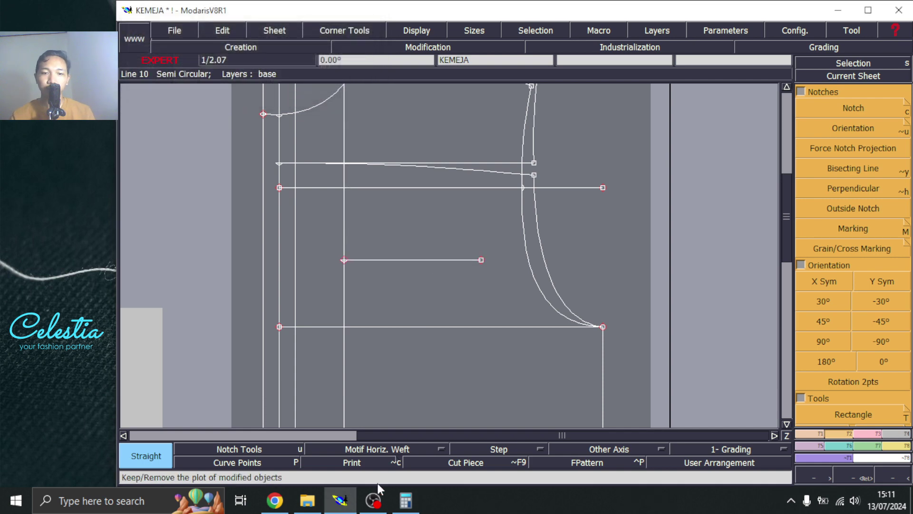
- Offset the pocket top line by -5" to create the pocket bottom edge
left_click(275, 500)
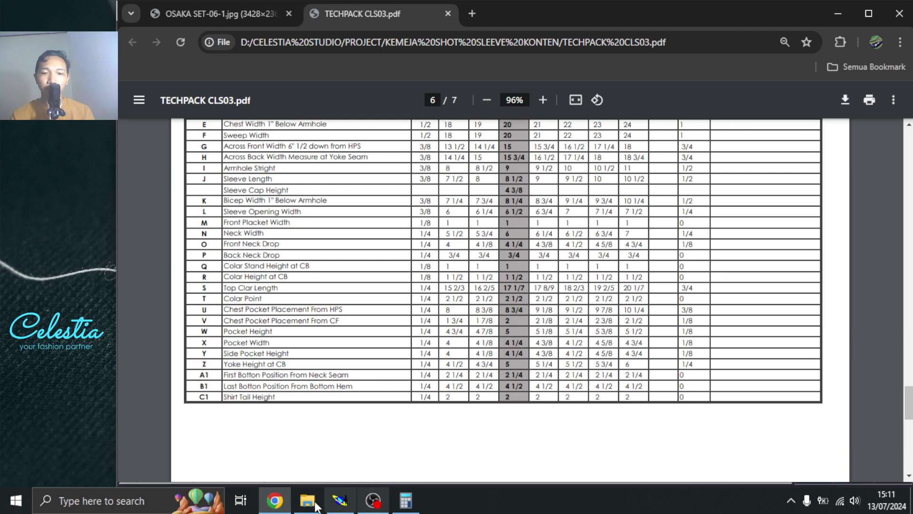
left_click(340, 500)
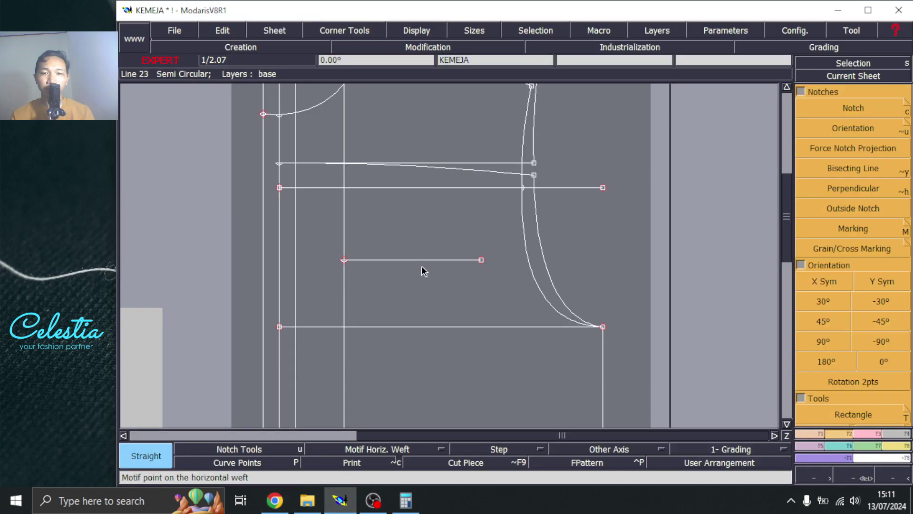
key("p")
left_click(420, 259)
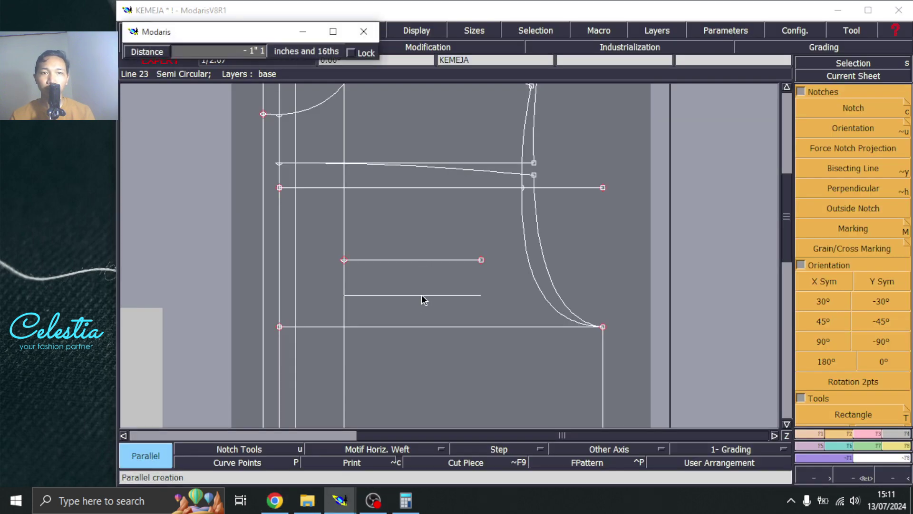
key("BackSpace")
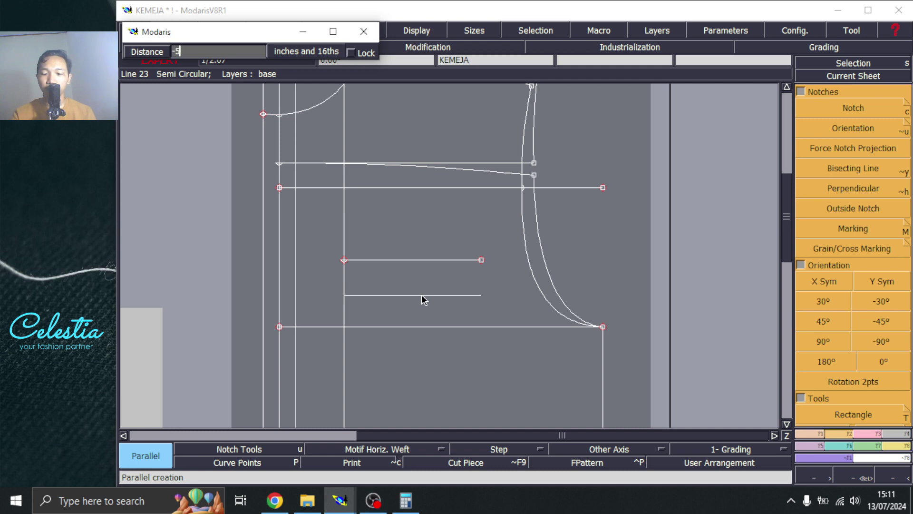
type("-5\"")
key("Return")
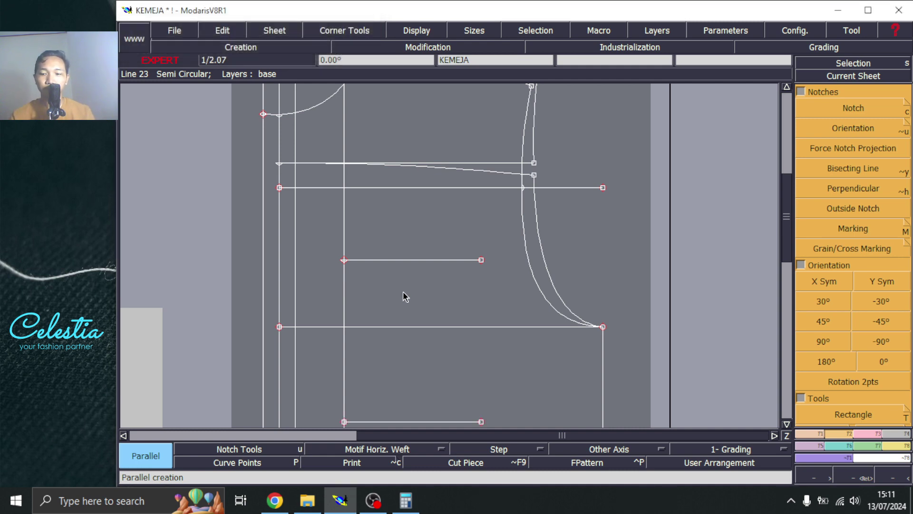
key("Home")
key("z")
left_click_drag(388, 189, 519, 274)
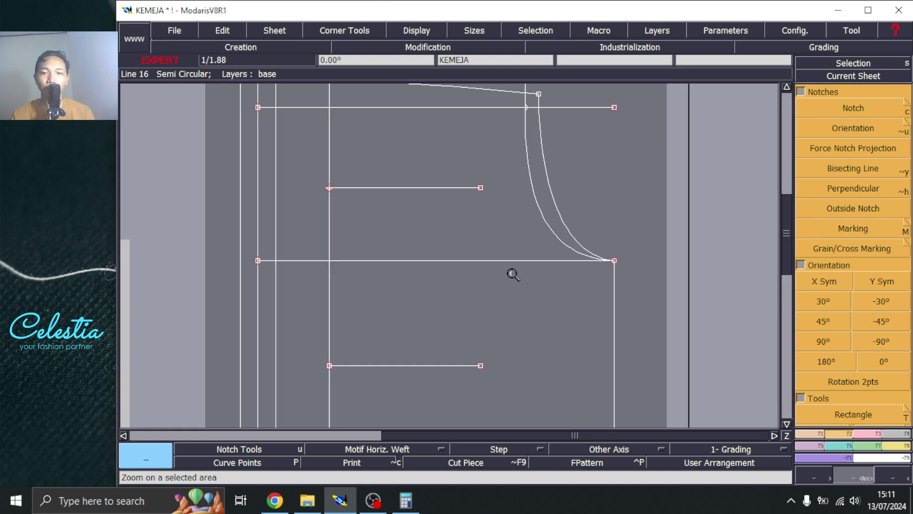
- Join the right ends of the pocket's top and bottom lines with a side edge
key("d")
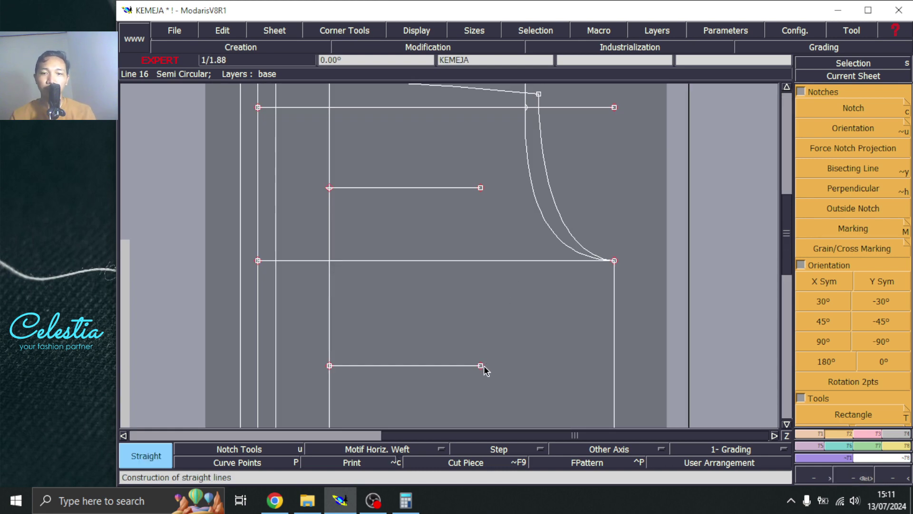
left_click(481, 365)
left_click(481, 188)
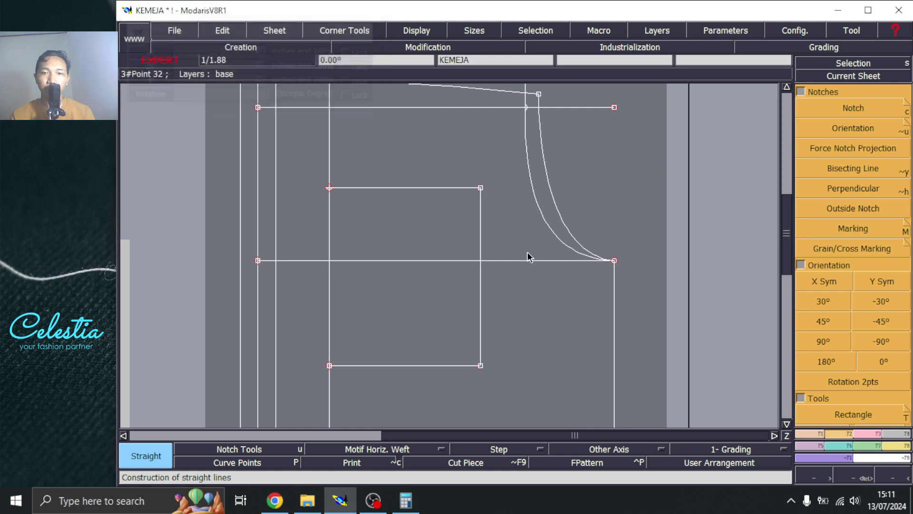
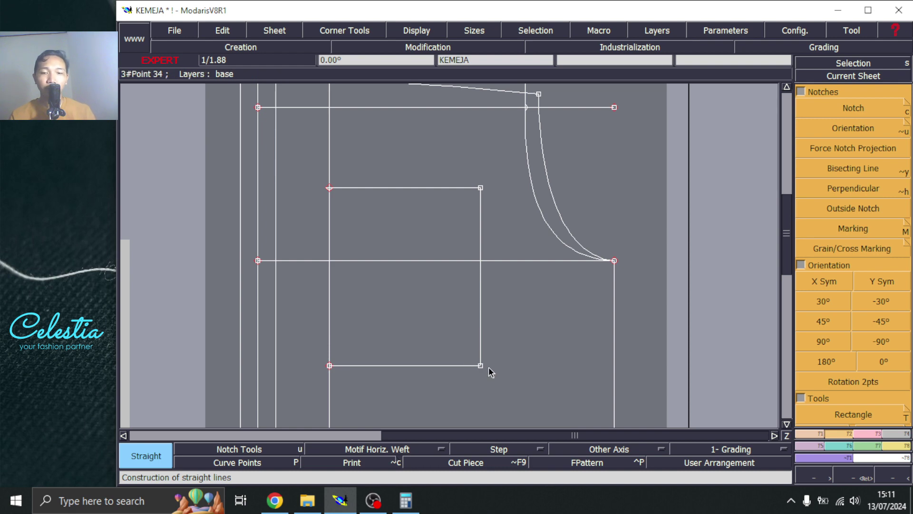
- Undo a misplaced measured point and check the Pocket Height value in the techpack table
key("d")
left_click(481, 341)
left_click(483, 339)
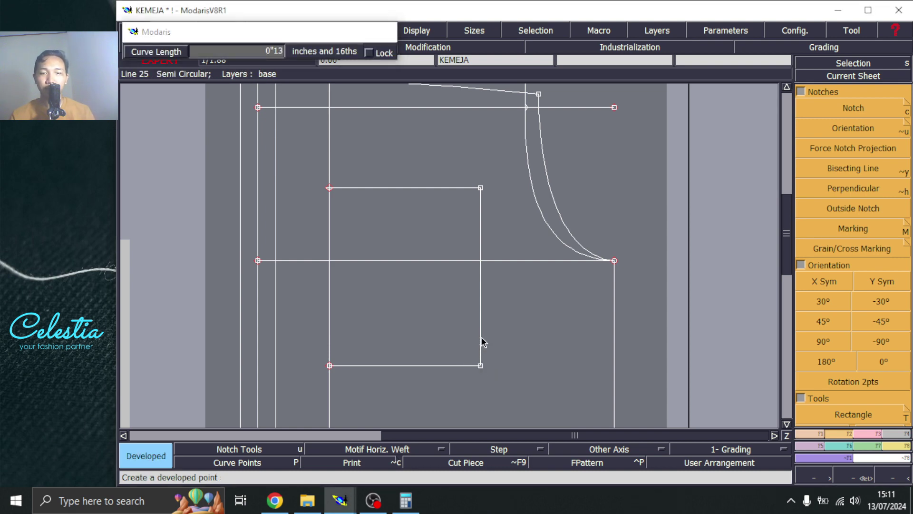
key("ctrl+z")
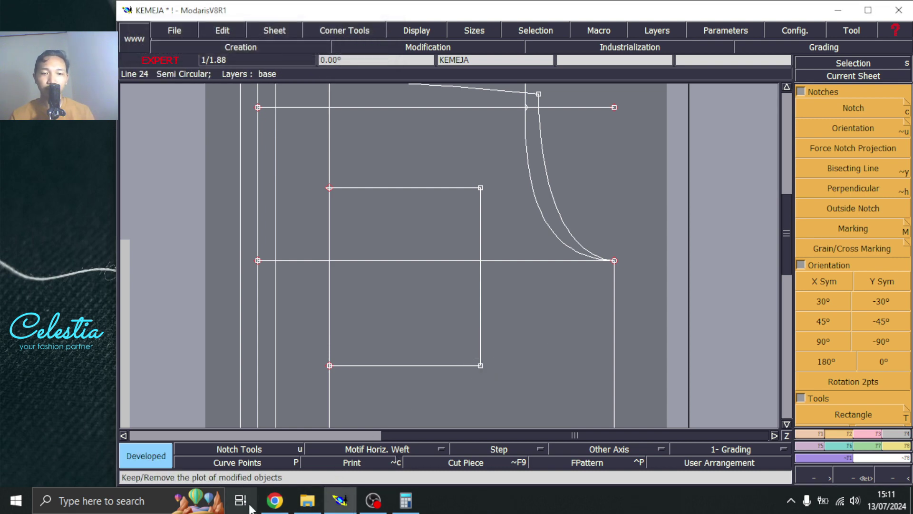
left_click(275, 501)
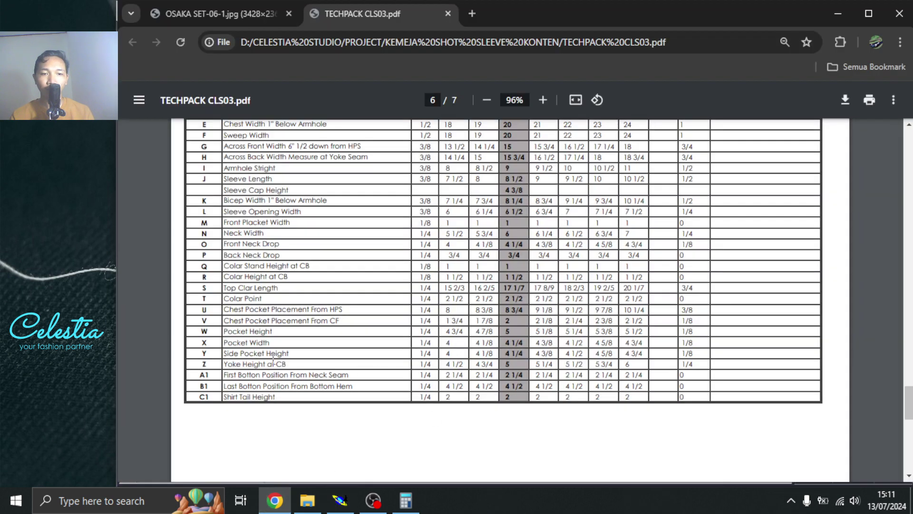
left_click_drag(254, 354, 291, 354)
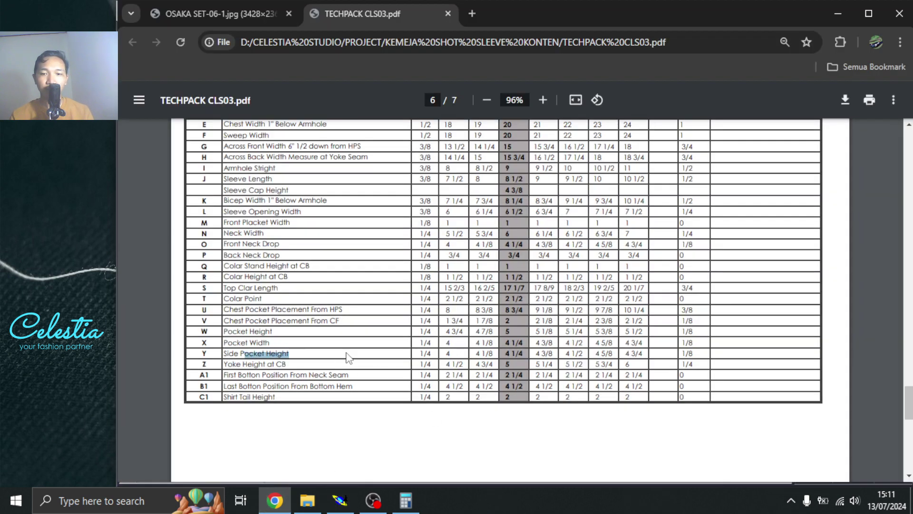
left_click(528, 353)
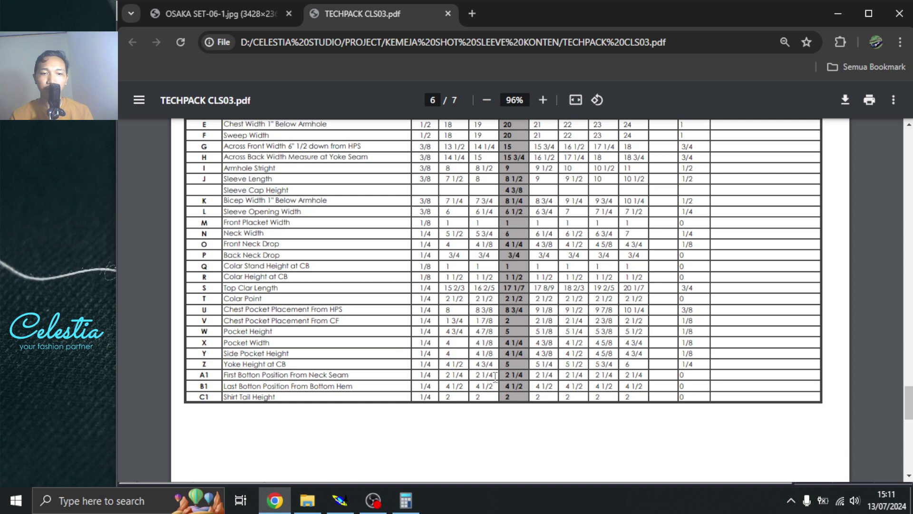
left_click(339, 501)
- Place developed points 4"4 down the pocket rectangle's right and left sides
left_click(480, 189)
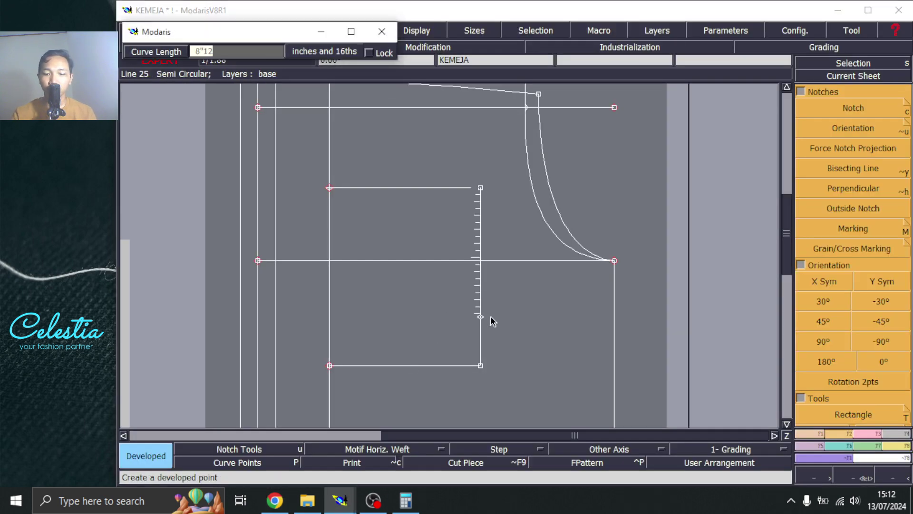
type("-4")
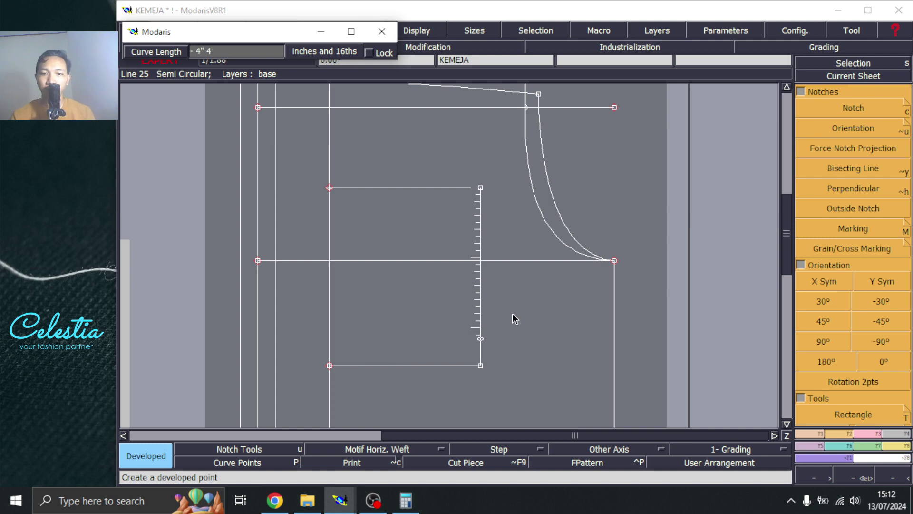
key("Return")
left_click(330, 190)
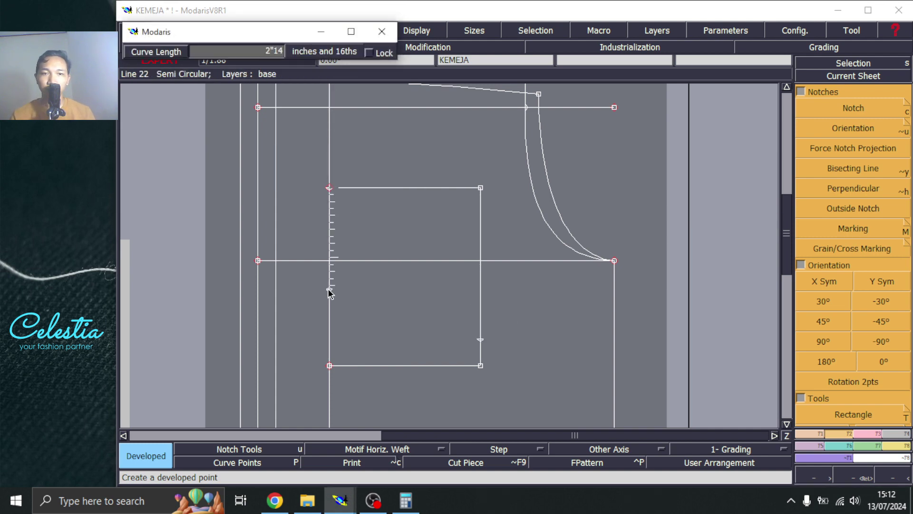
key("Down")
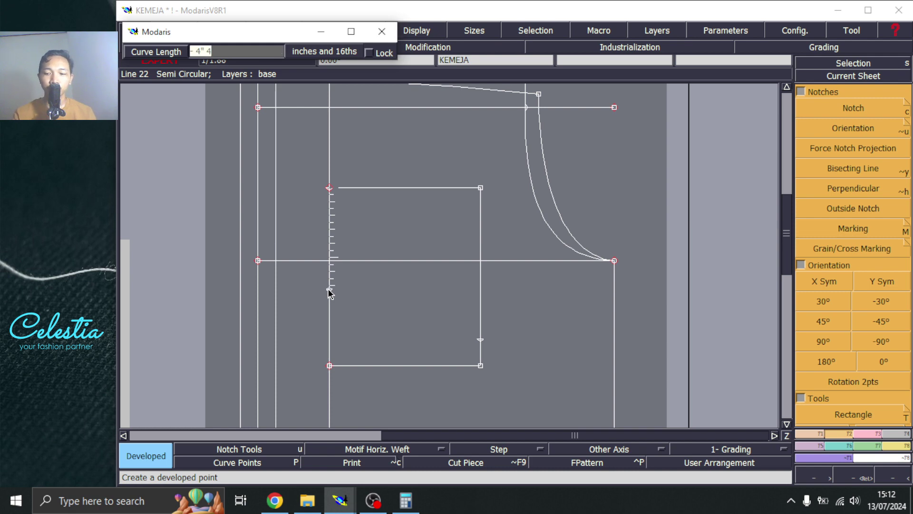
key("Return")
key("Return")
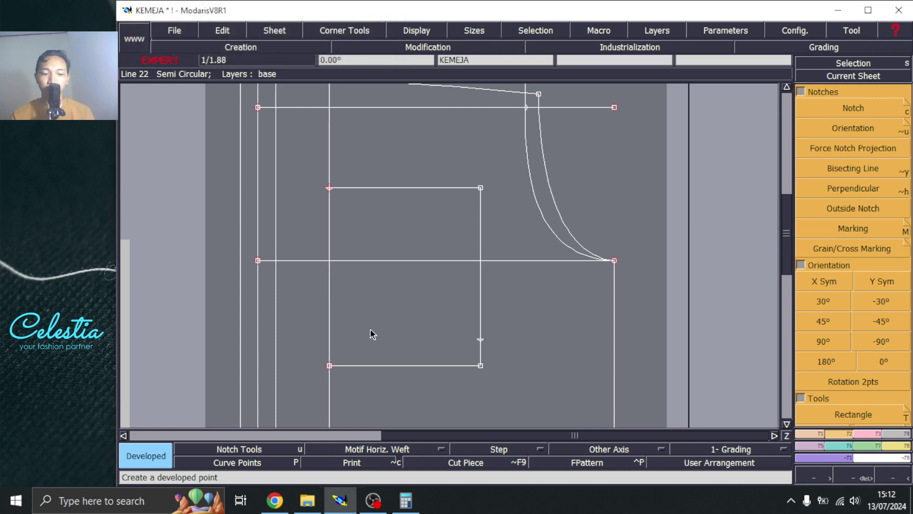
left_click(331, 190)
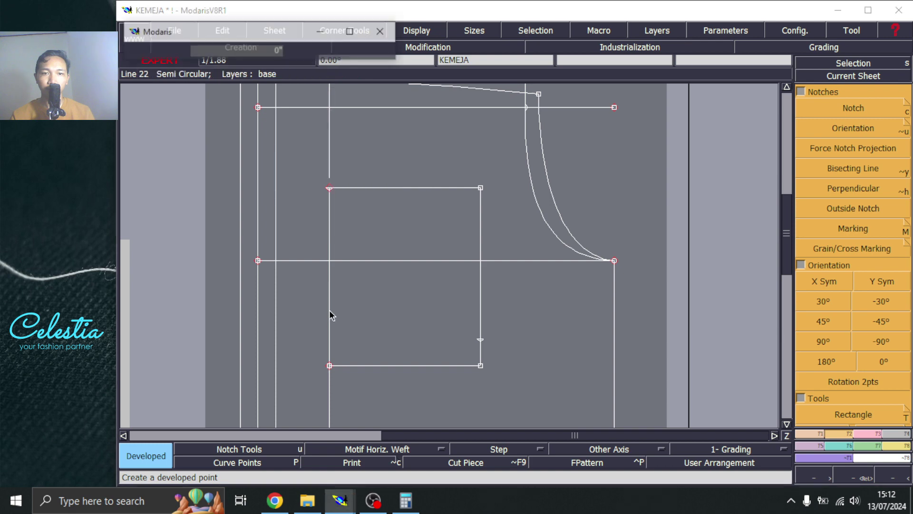
key("Down")
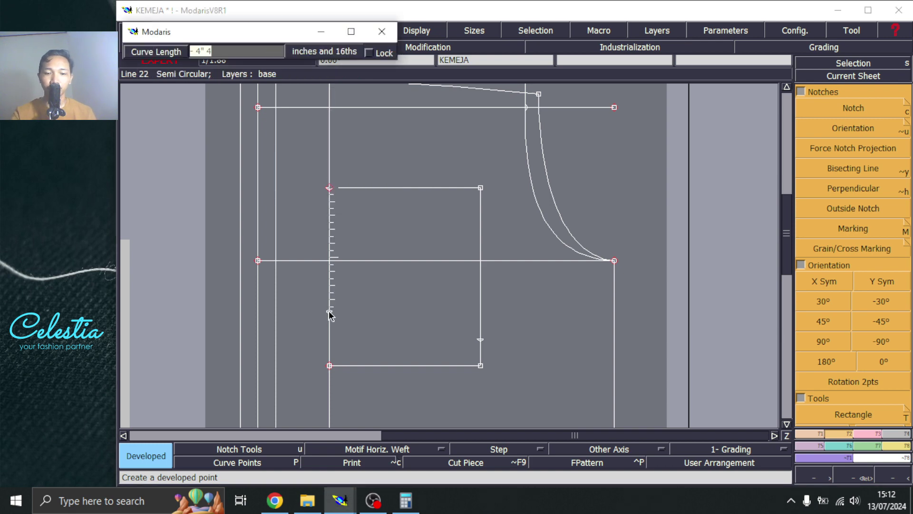
type("4\"4")
key("Return")
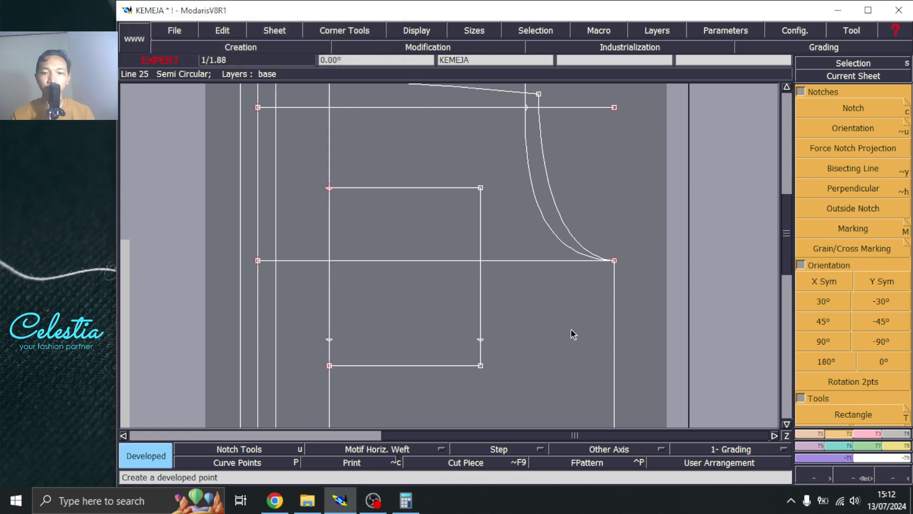
key("Return")
left_click_drag(293, 165, 524, 405)
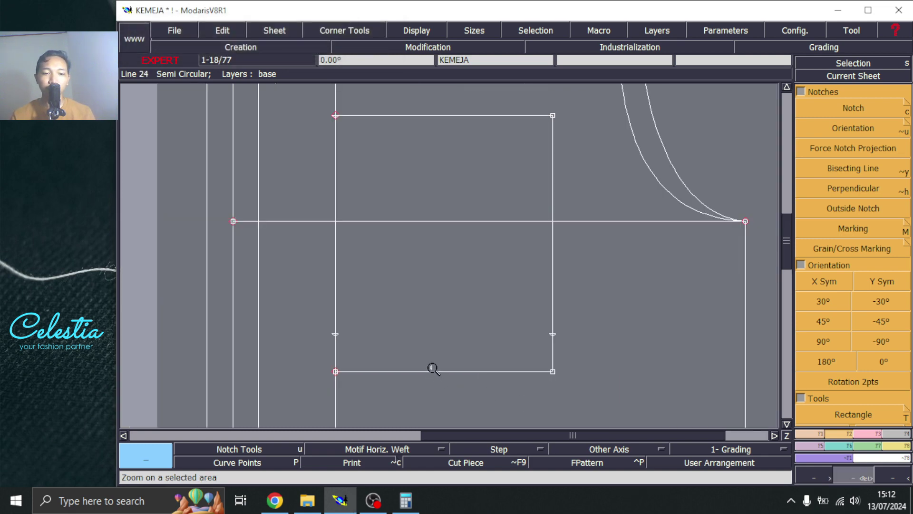
- Divide the pocket's bottom edge into 2 equal parts to mark its midpoint
key("F1")
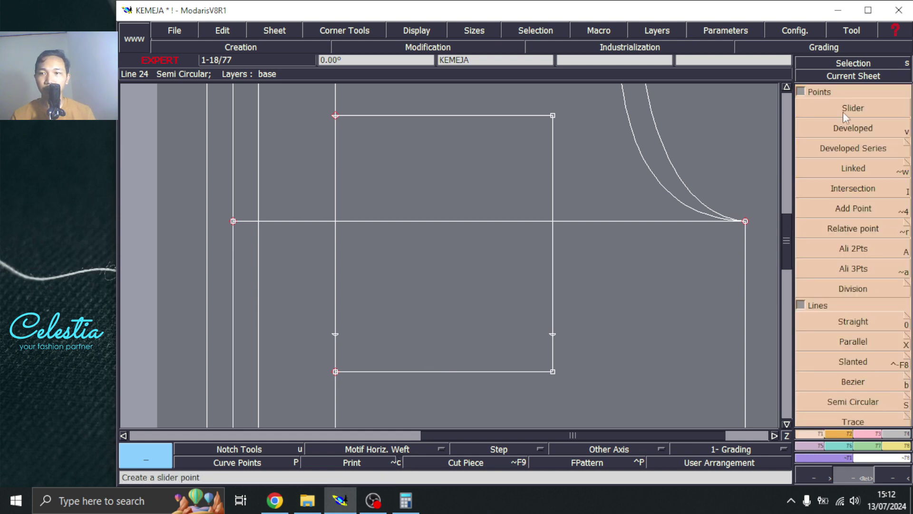
left_click(814, 91)
left_click(852, 360)
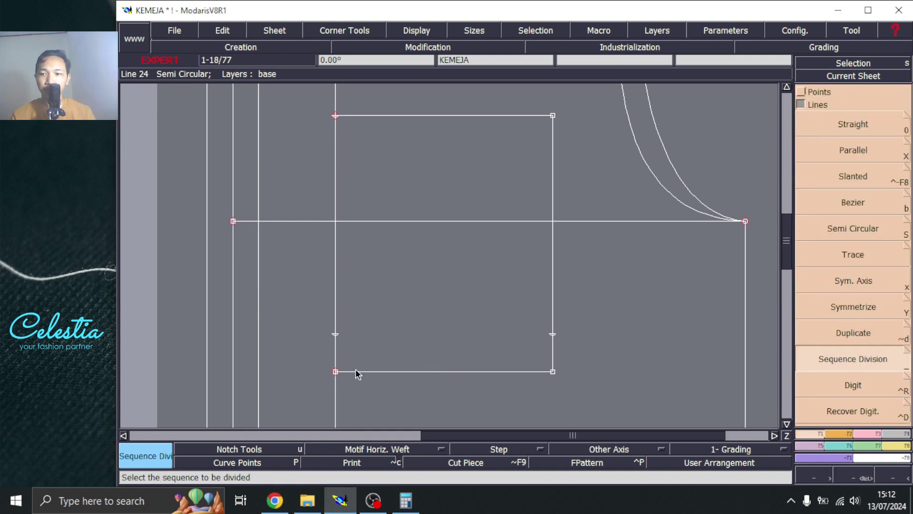
left_click(335, 371)
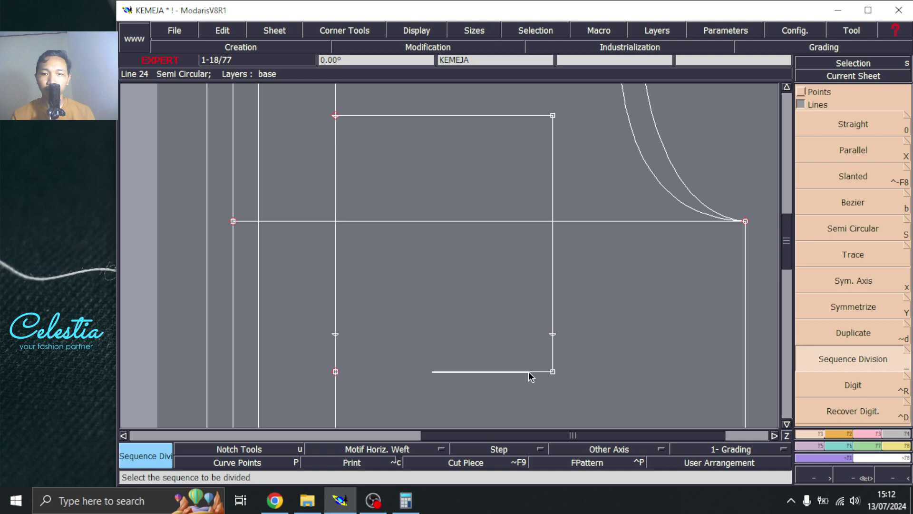
left_click(553, 372)
type("2")
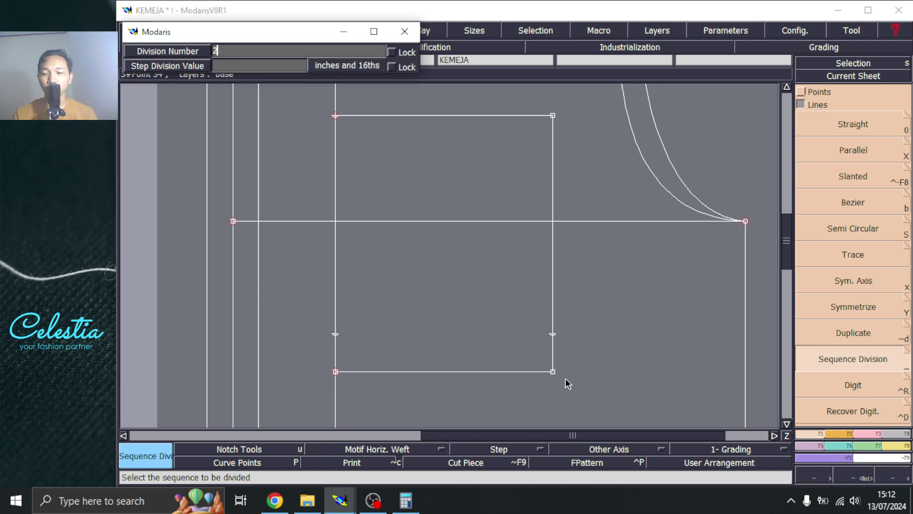
key("Return")
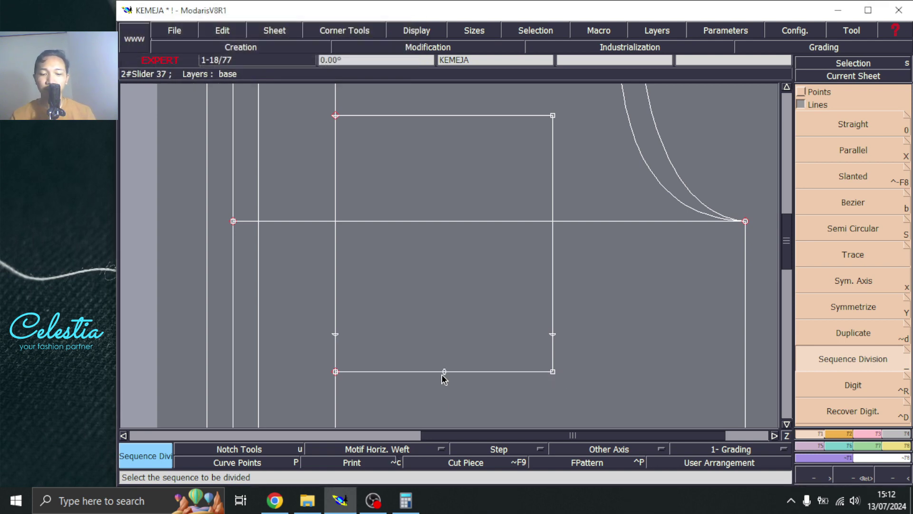
- Draw a V Bezier through both side points and the bottom midpoint, then delete the straight bottom edge
key("b")
left_click(335, 335)
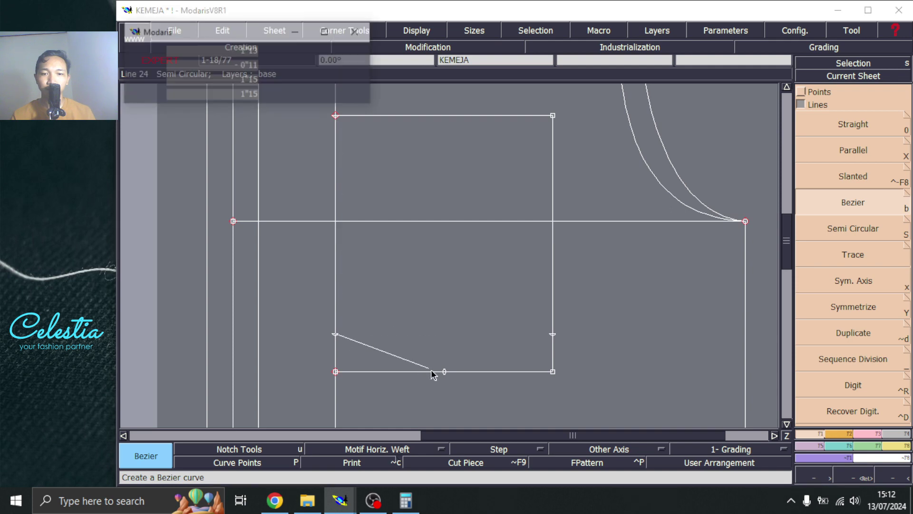
left_click(444, 371)
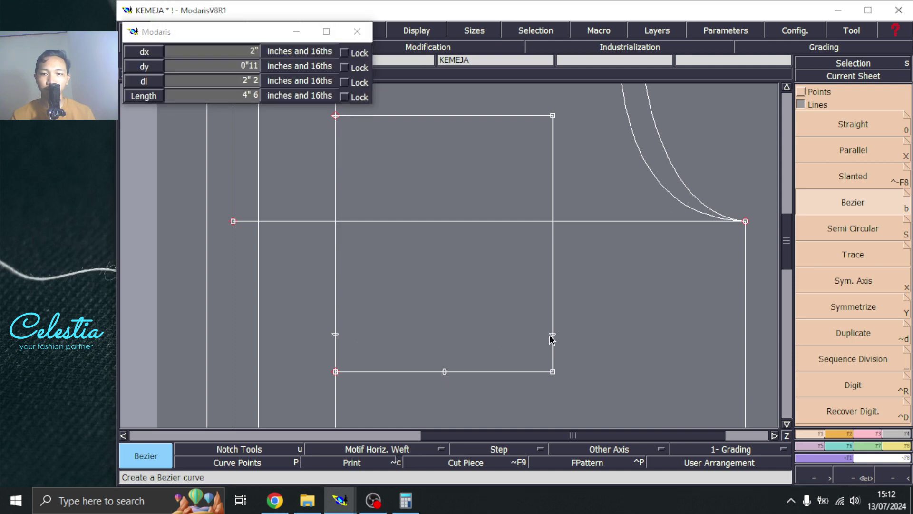
left_click(552, 335)
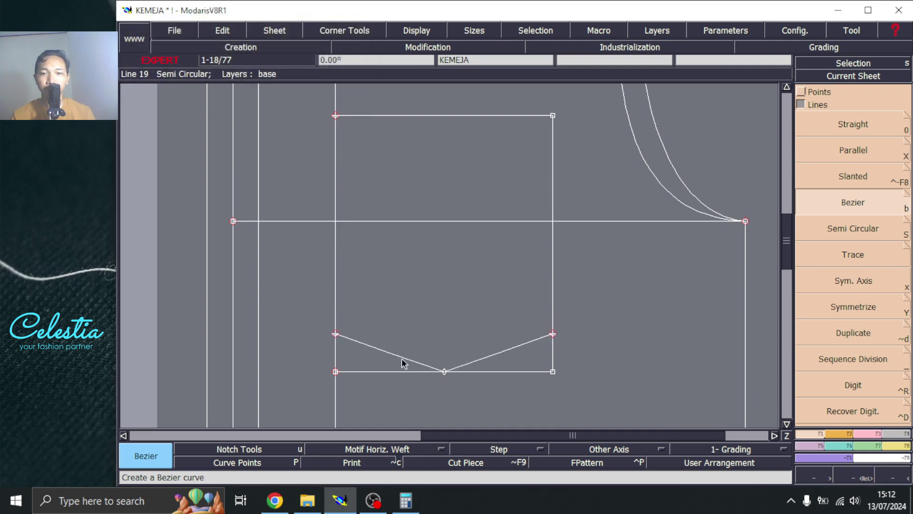
key("Delete")
left_click(491, 373)
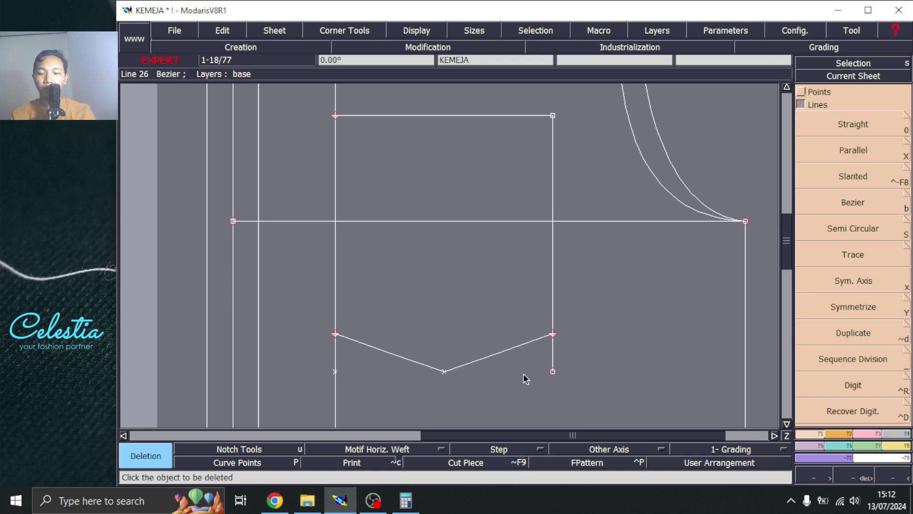
key("m")
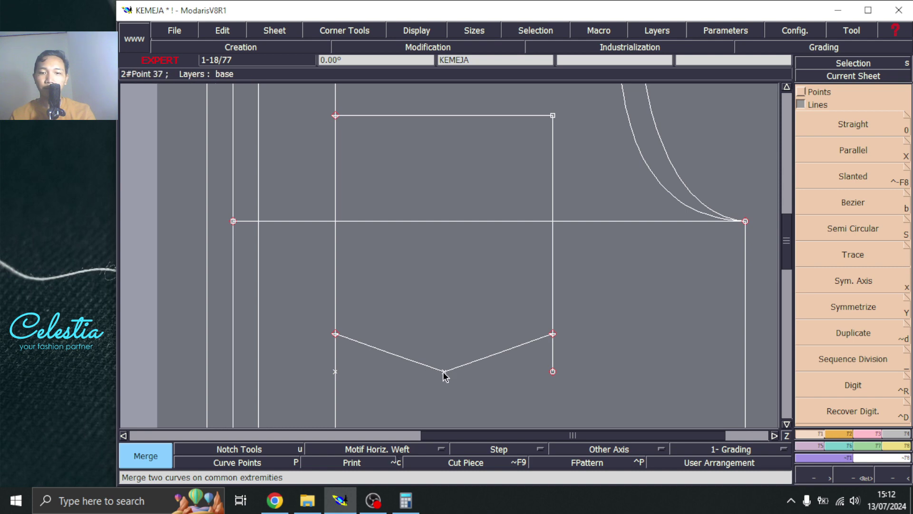
key("Return")
left_click_drag(320, 170, 537, 368)
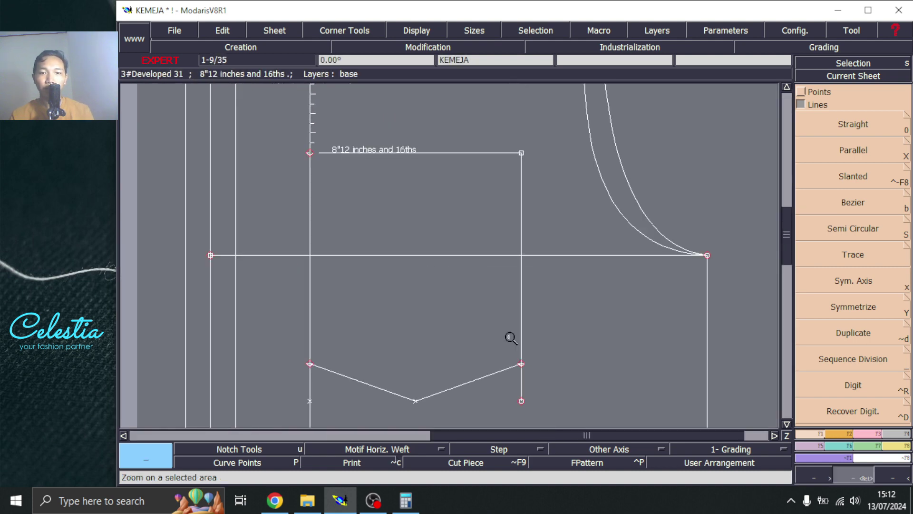
- Review the pointed-bottom chest pocket photo on page 3 of TECHPACK CLS03.pdf
left_click(274, 500)
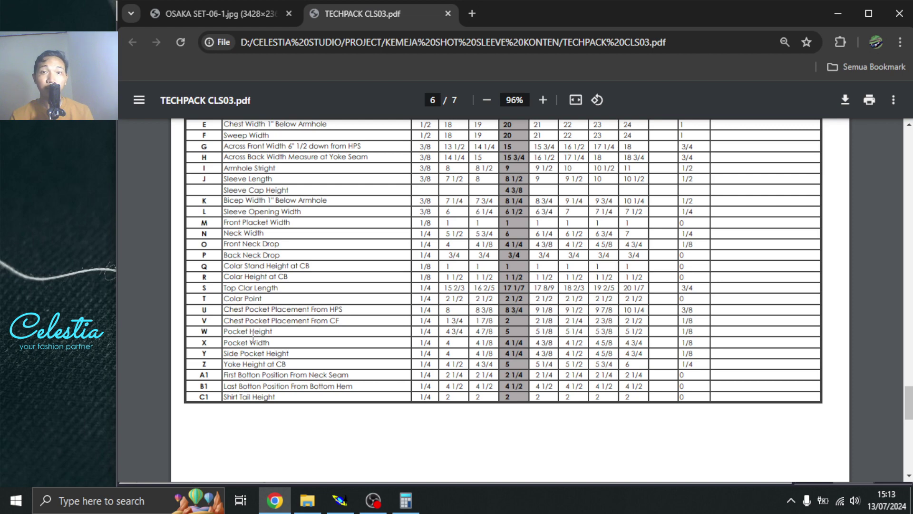
scroll(271, 347, "up", 20)
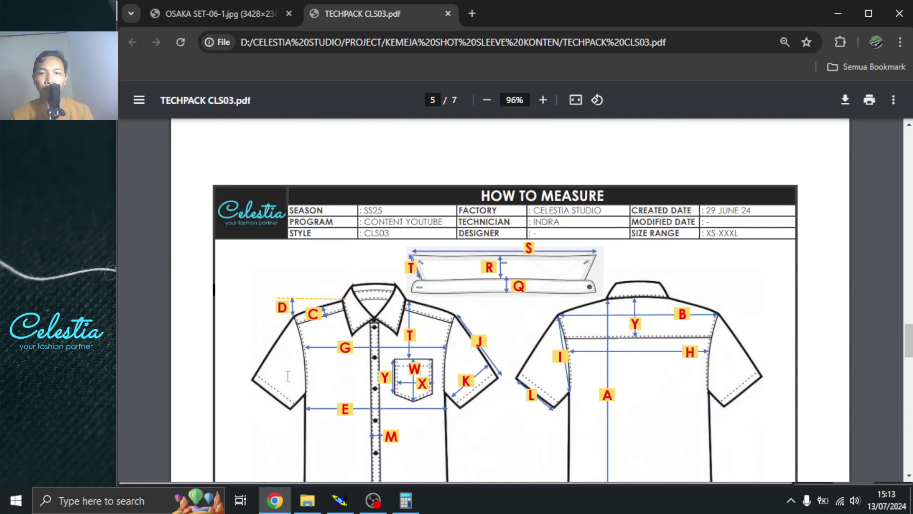
scroll(287, 375, "up", 10)
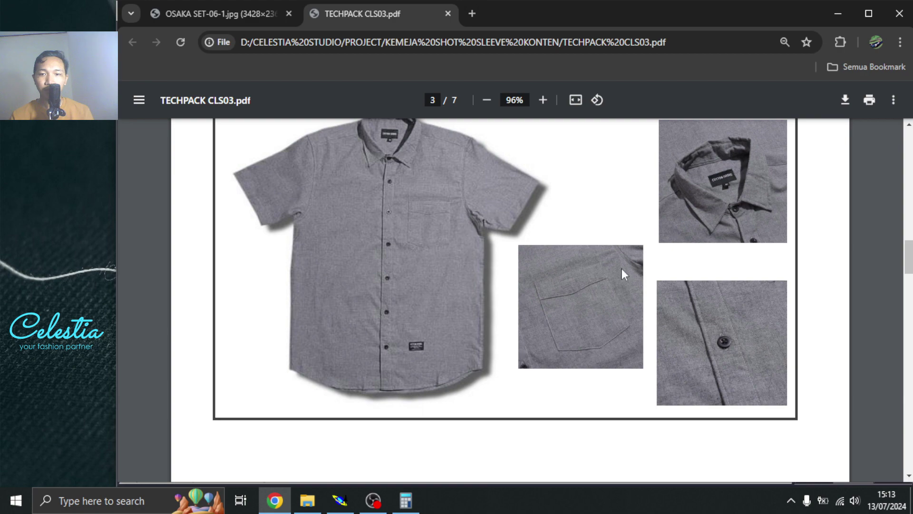
scroll(621, 268, "up", 5, "ctrl")
scroll(304, 341, "up", 2, "ctrl")
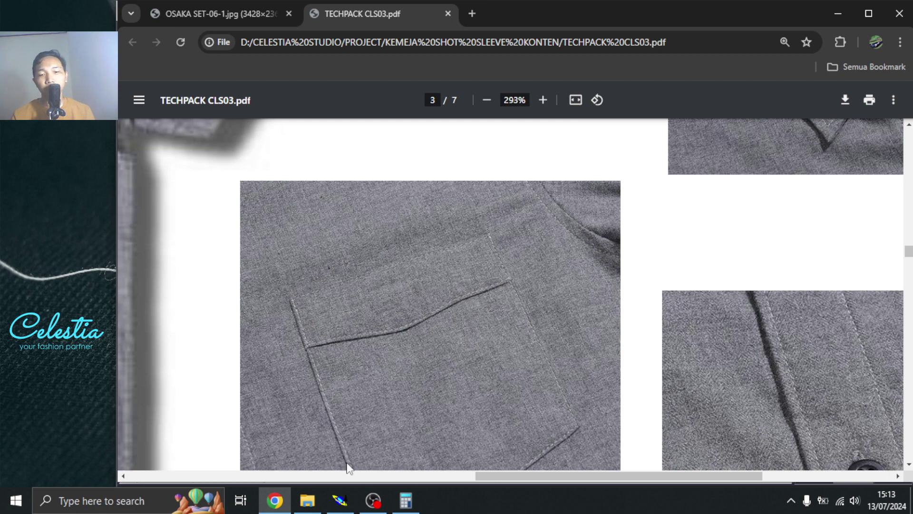
left_click(340, 500)
- Place developed points 1" down the pocket's right and left side lines
key("d")
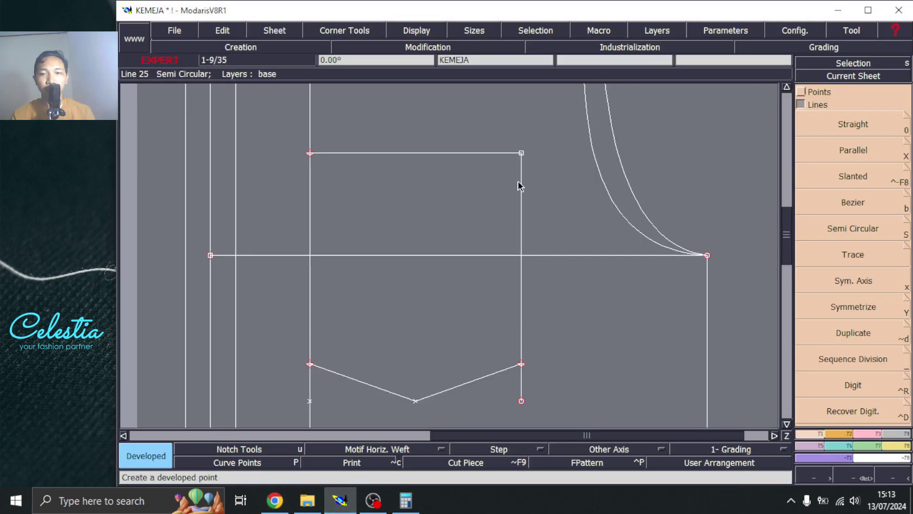
left_click(522, 157)
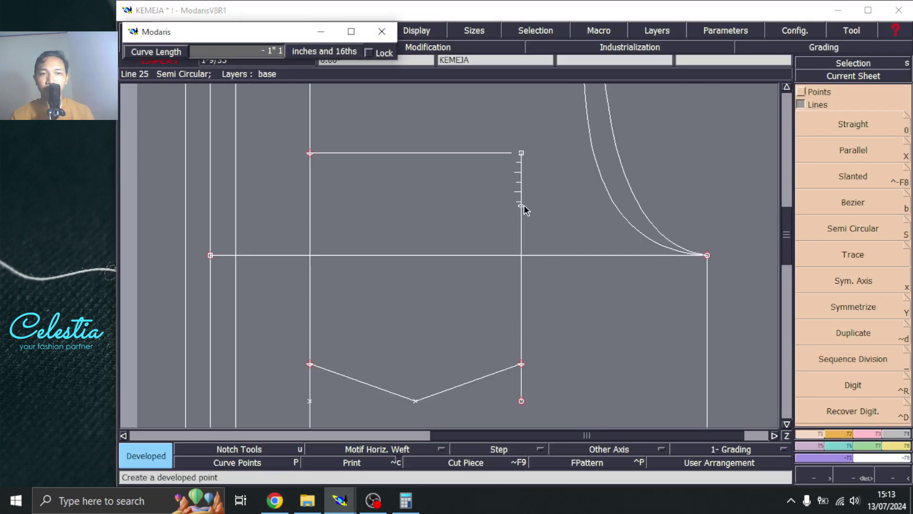
type("-1")
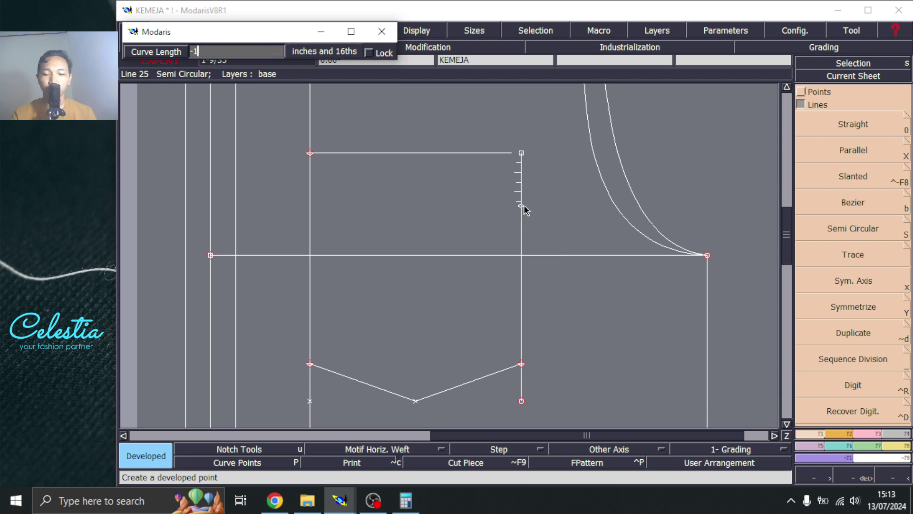
key("Return")
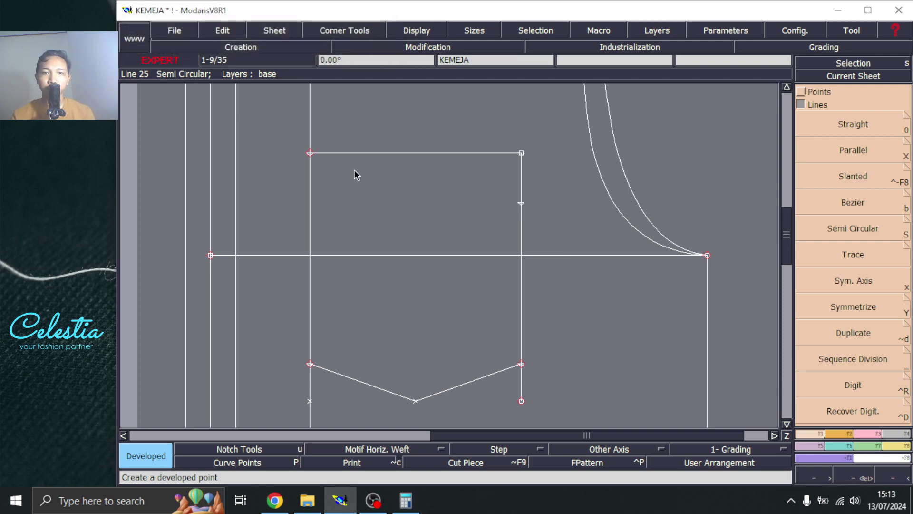
left_click(310, 157)
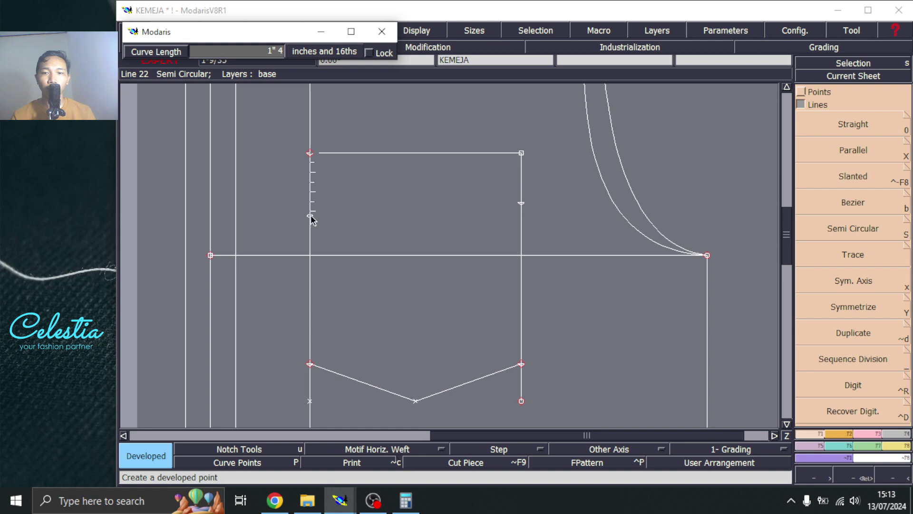
type("1")
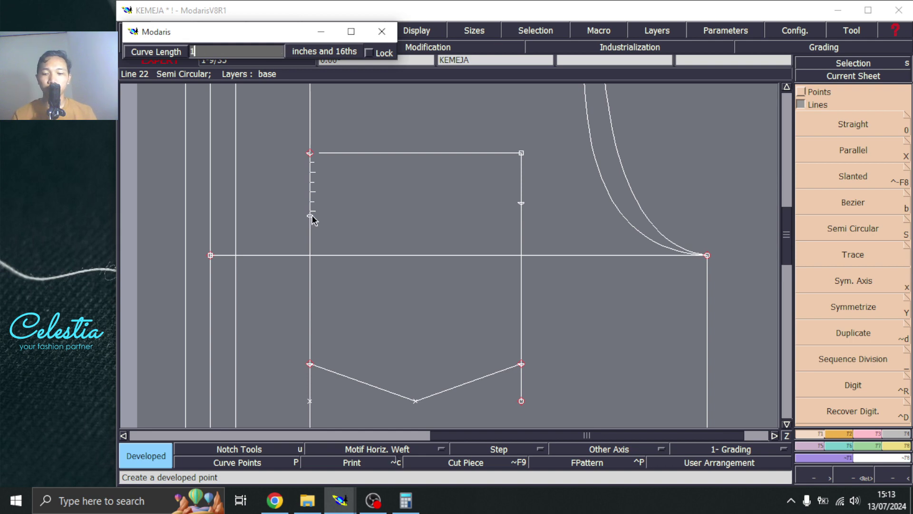
key("Return")
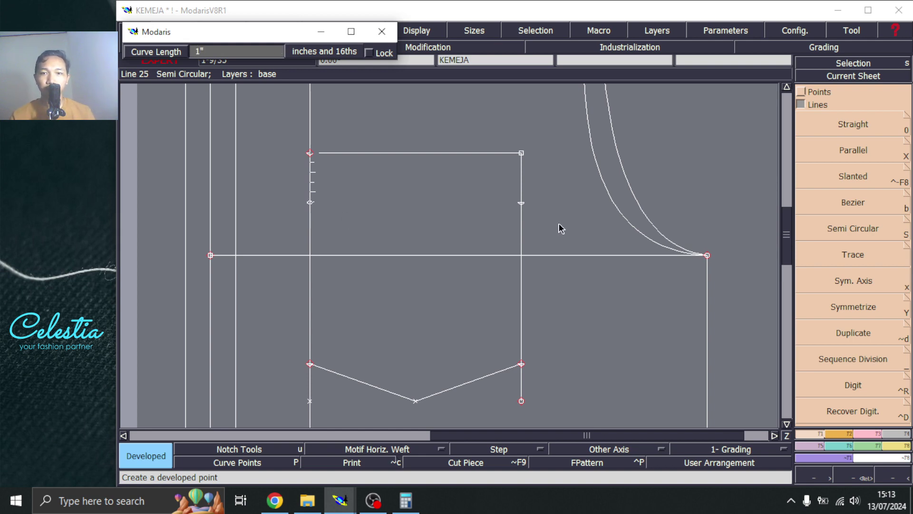
- Draw a vertical centre line from the V tip to the top edge and begin a 1" point on it
key("0")
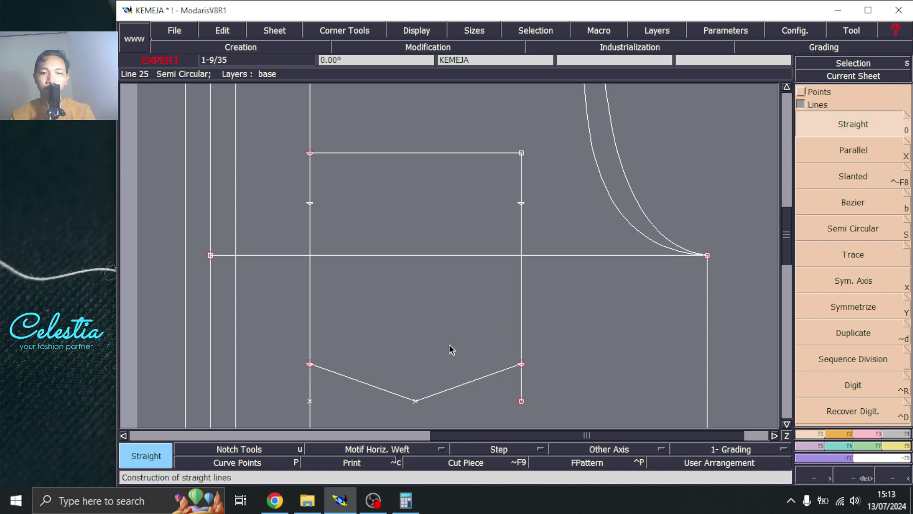
left_click(415, 400)
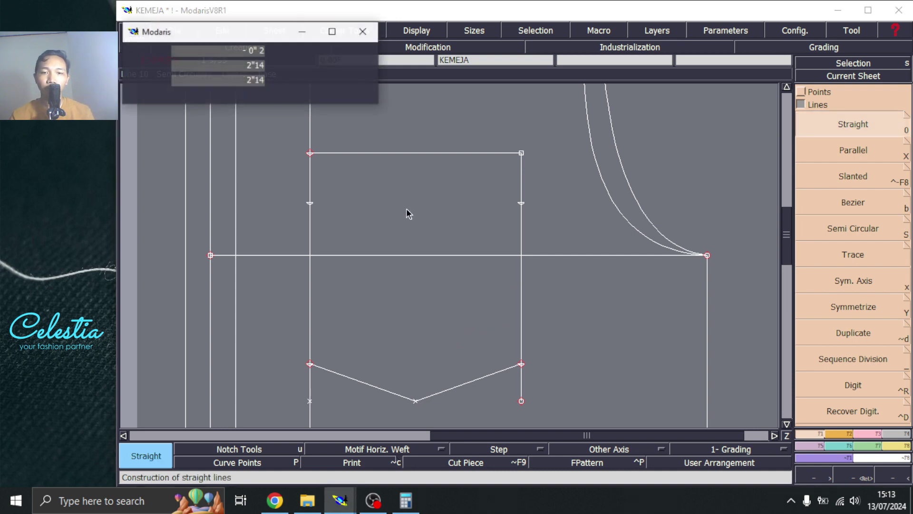
left_click(416, 153)
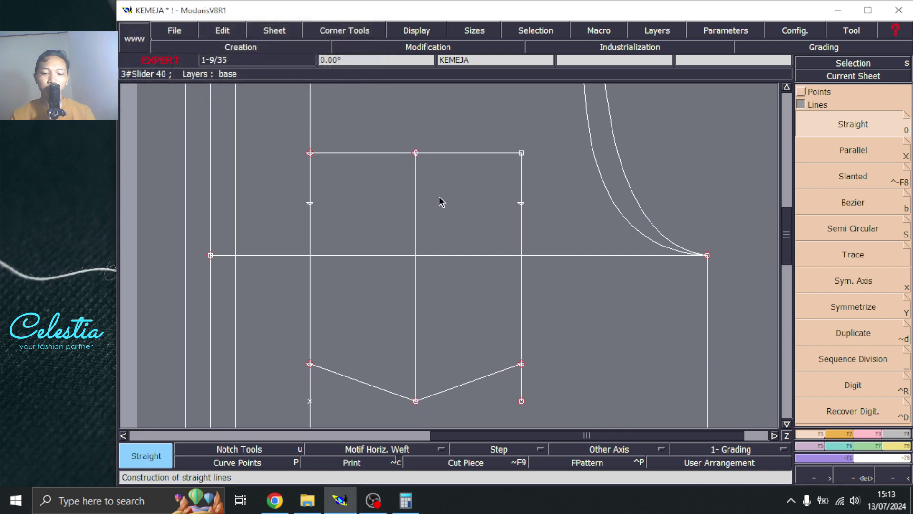
key("d")
left_click(415, 154)
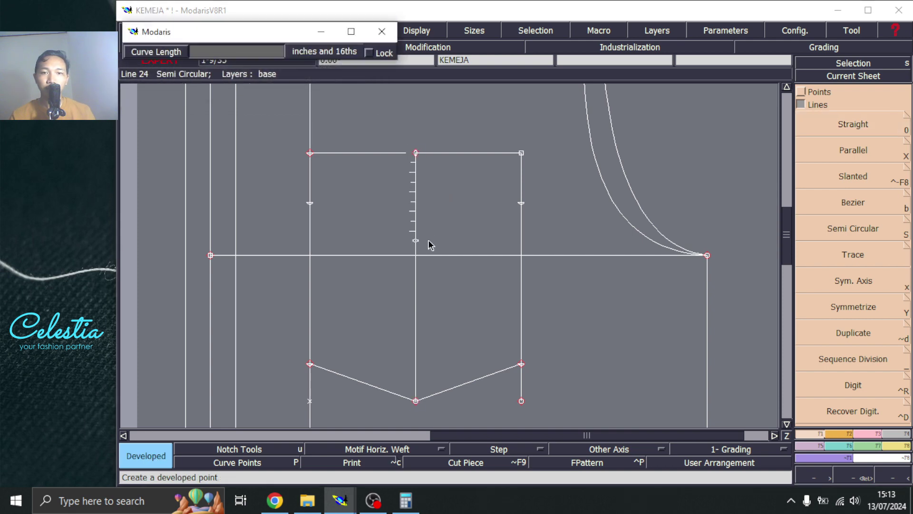
type("1\"")
key("BackSpace")
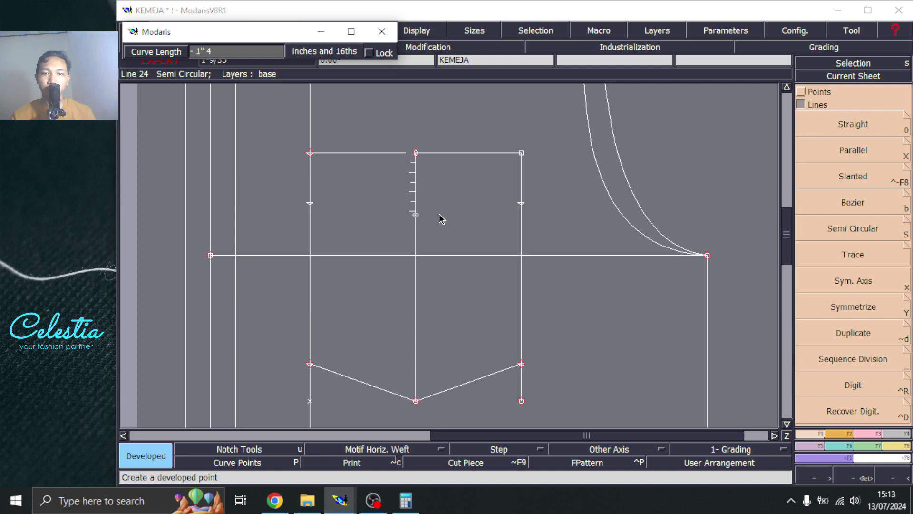
- Draw a Bezier through the side points and centre point, then delete the centre line
key("Return")
key("b")
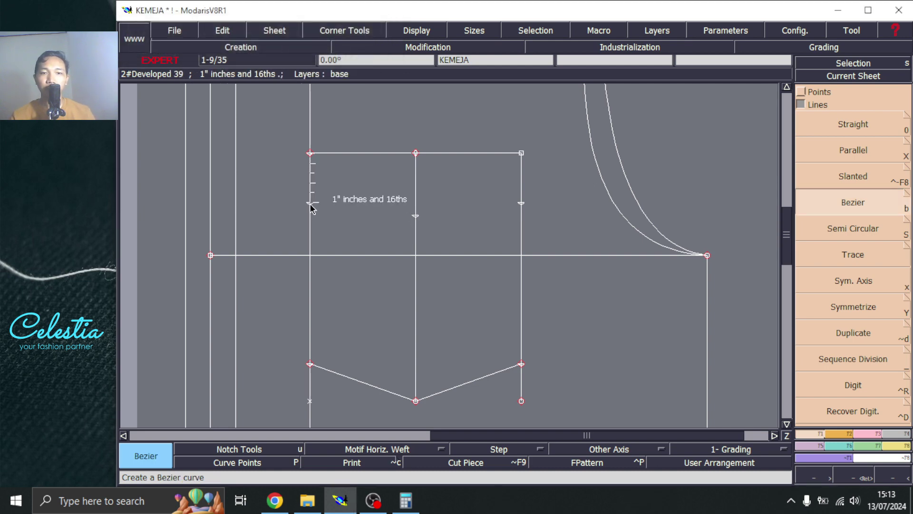
left_click(310, 203)
left_click(415, 218)
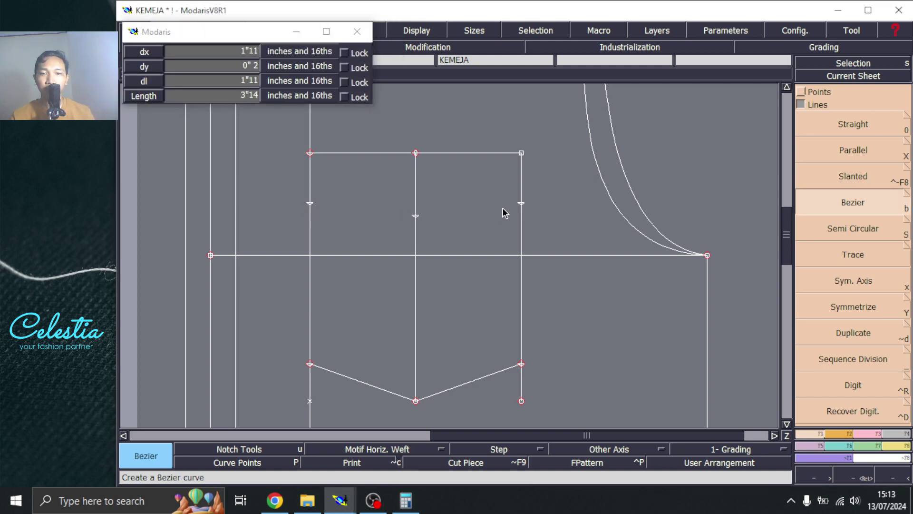
left_click(521, 203)
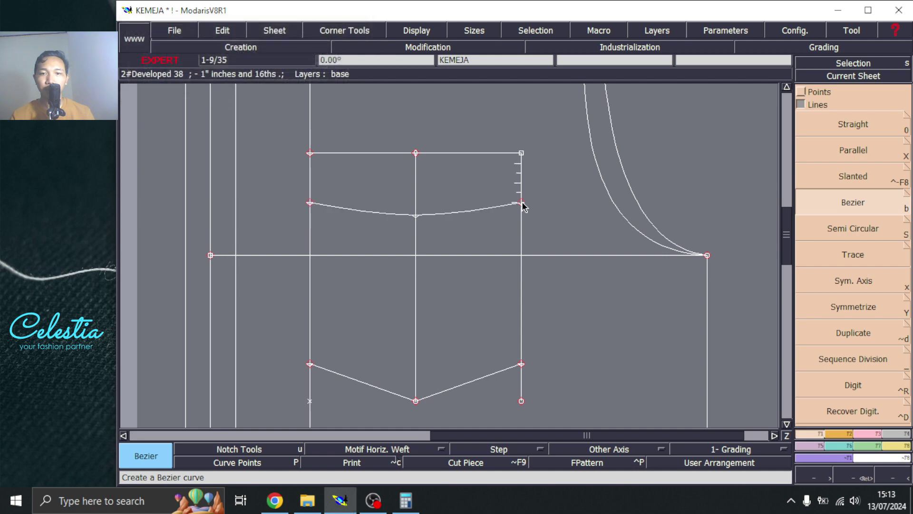
key("Delete")
left_click(415, 282)
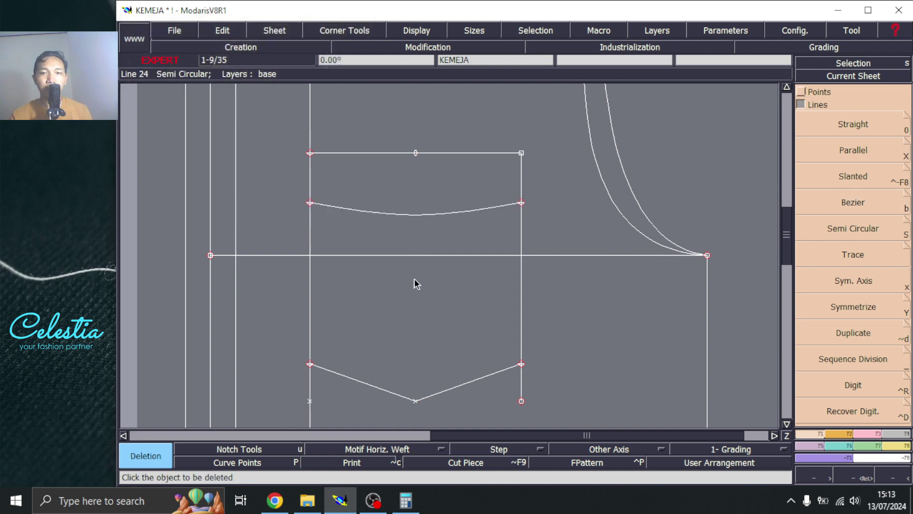
scroll(417, 283, "down", 2)
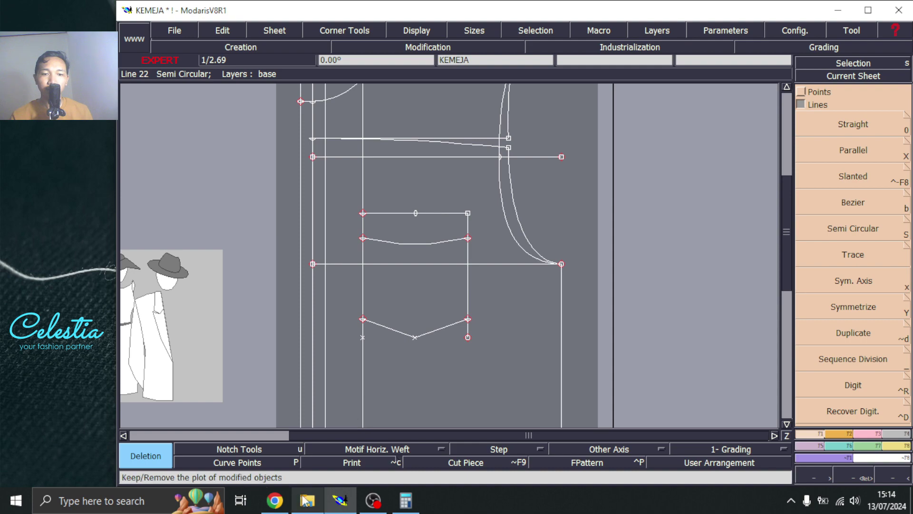
left_click(276, 503)
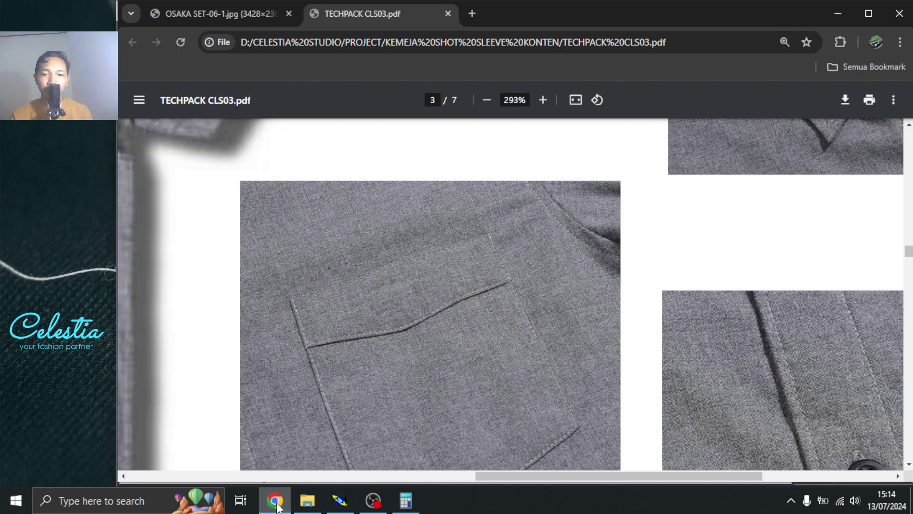
- Fit the sheet and zoom in around the front pattern piece
key("alt+Tab")
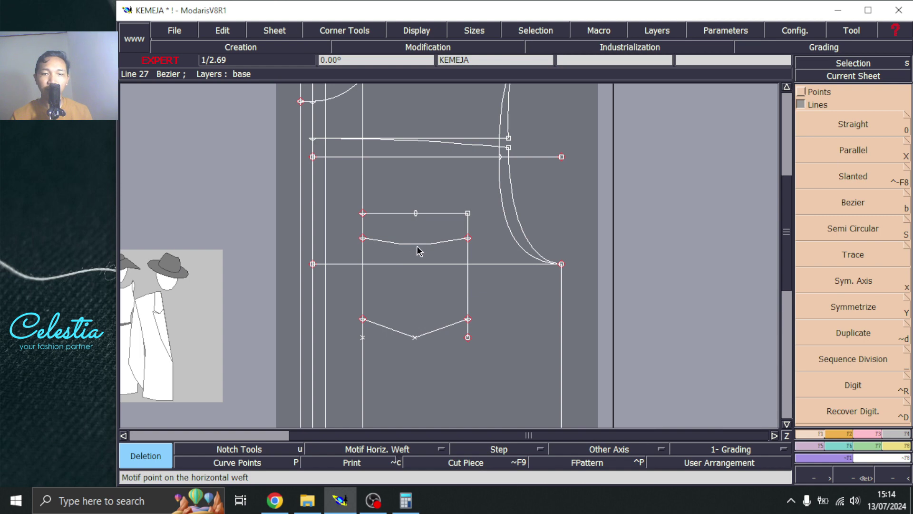
key("Home")
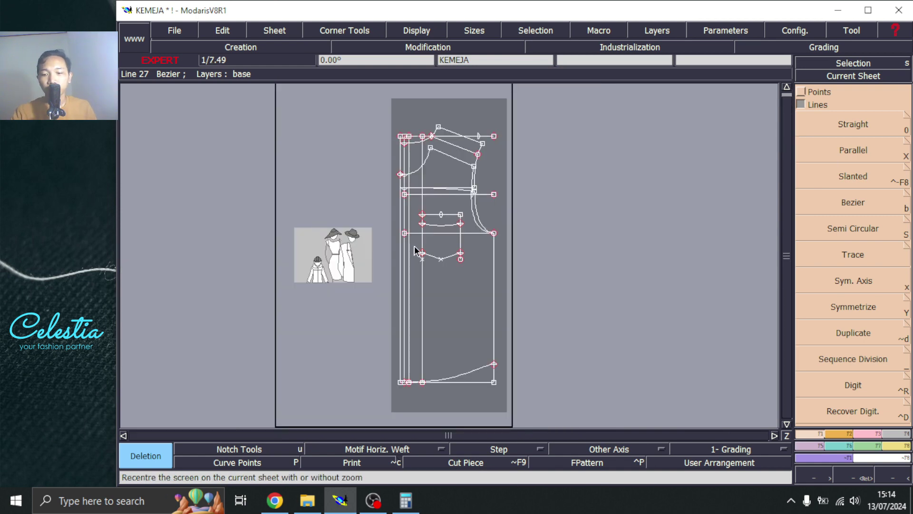
key("Return")
left_click_drag(385, 119, 518, 400)
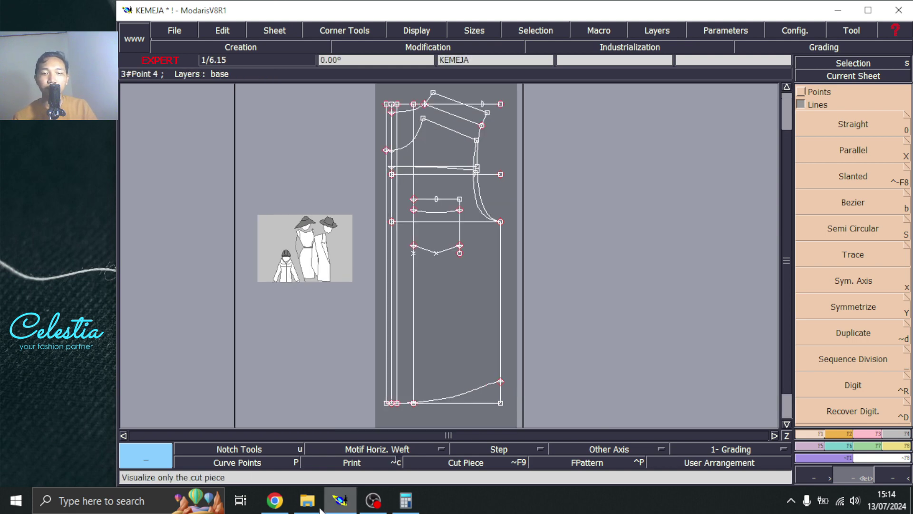
- Scroll through the techpack's shirt photos, then minimise Chrome
left_click(275, 500)
scroll(471, 322, "down", 4, "ctrl")
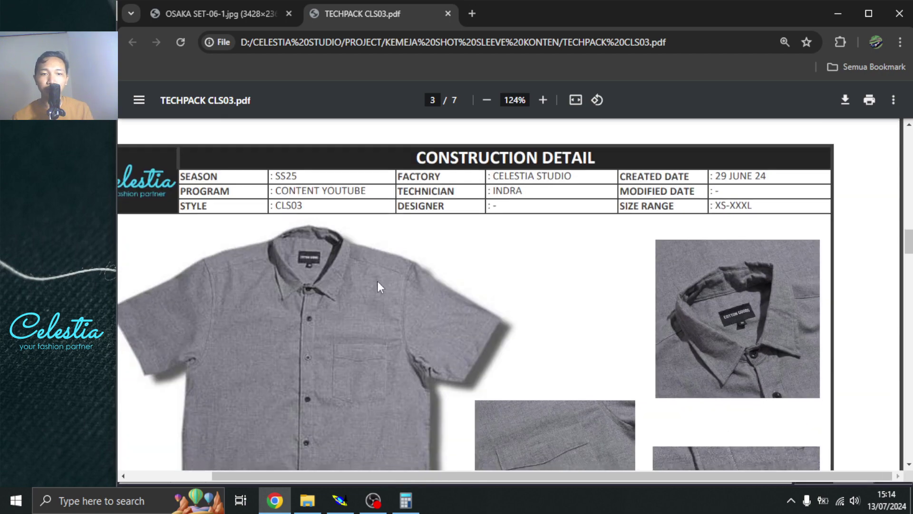
scroll(378, 281, "down", 3)
scroll(373, 307, "up", 1)
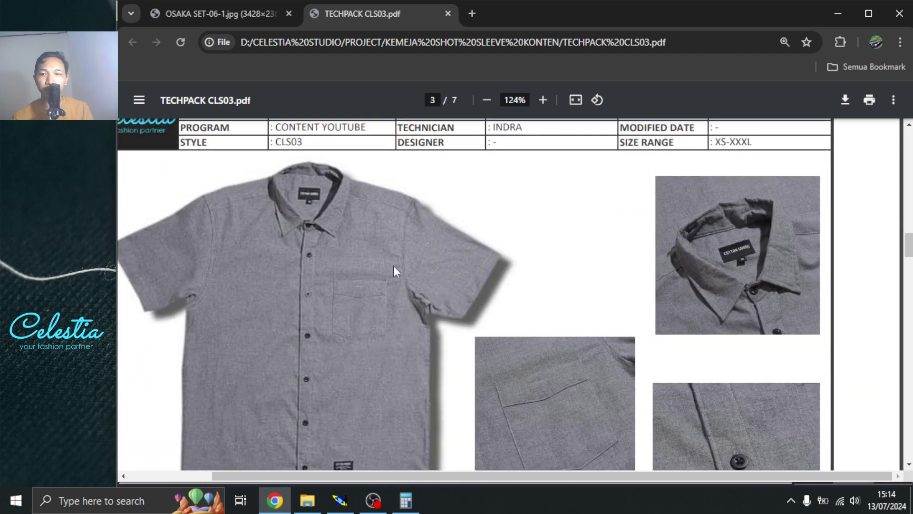
scroll(504, 272, "down", 1)
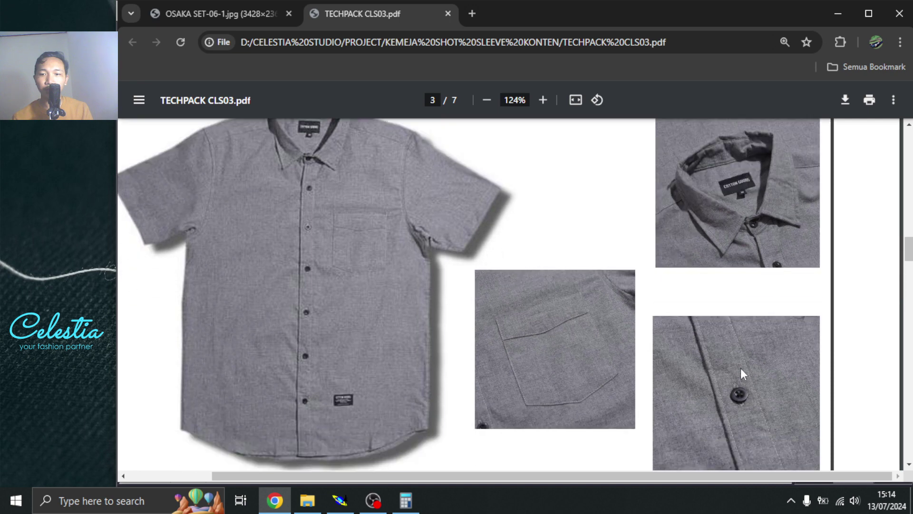
scroll(742, 375, "up", 1)
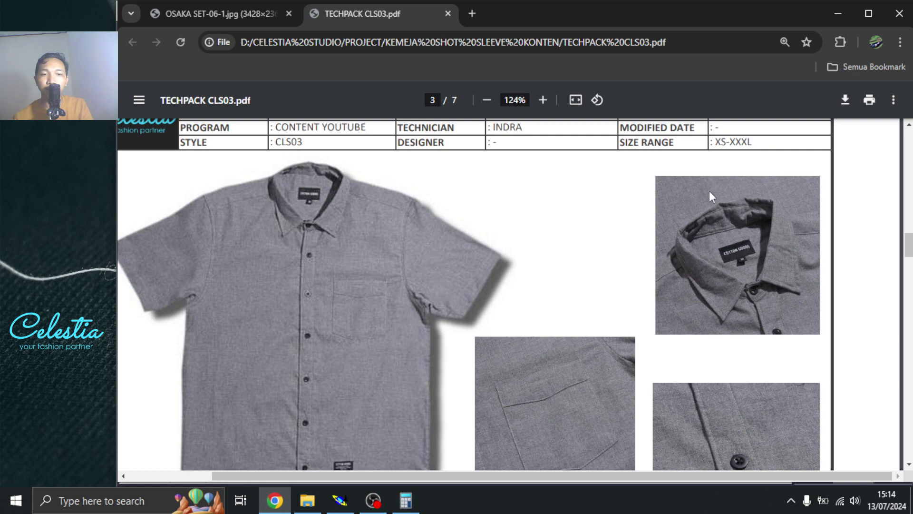
left_click(838, 13)
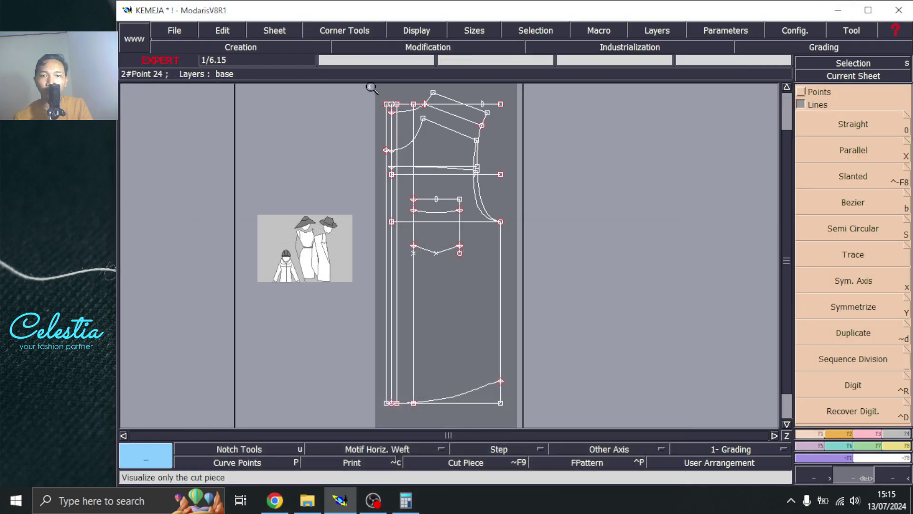
- Insert points at the pocket's top-left corner and the pocket curve's left end
left_click_drag(371, 85, 526, 412)
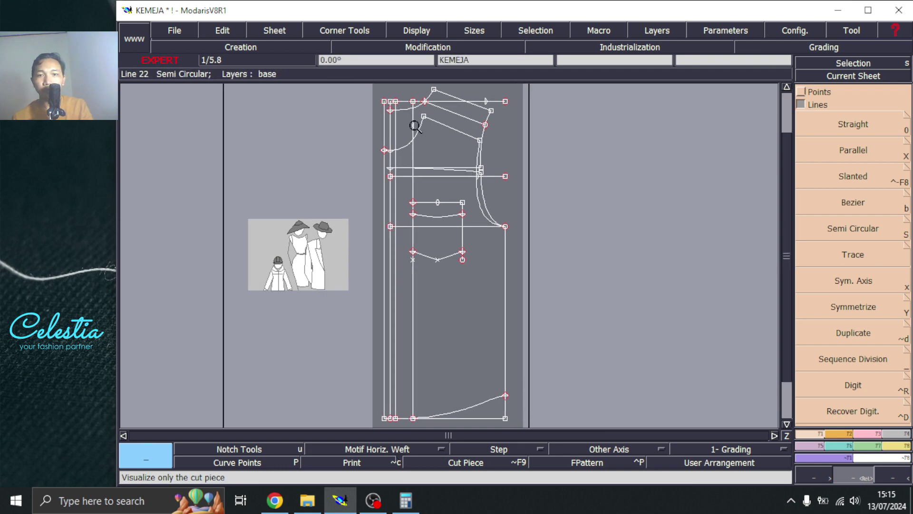
left_click_drag(357, 104, 524, 276)
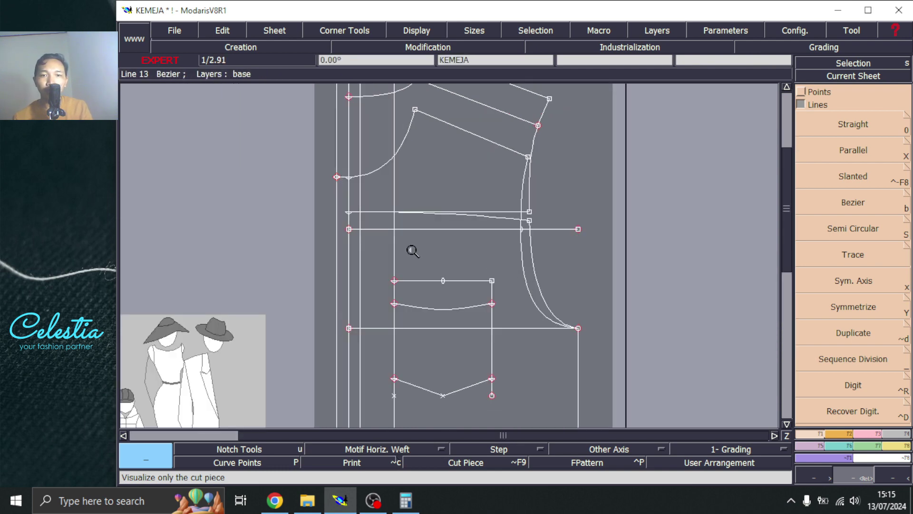
key("i")
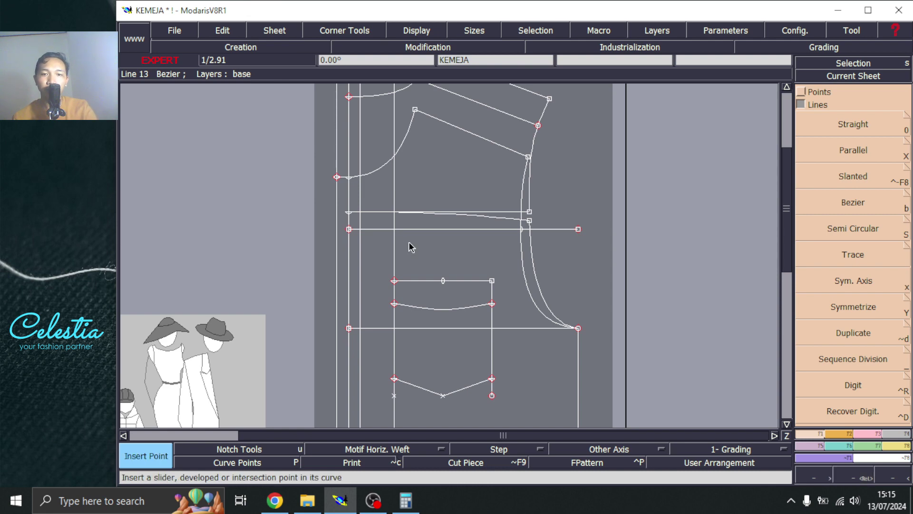
left_click(395, 282)
left_click(396, 305)
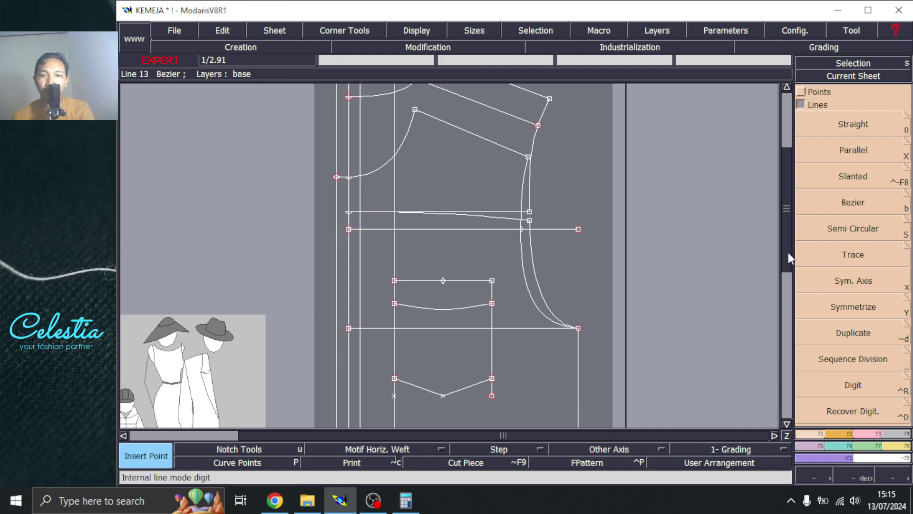
key("F3")
left_click(846, 191)
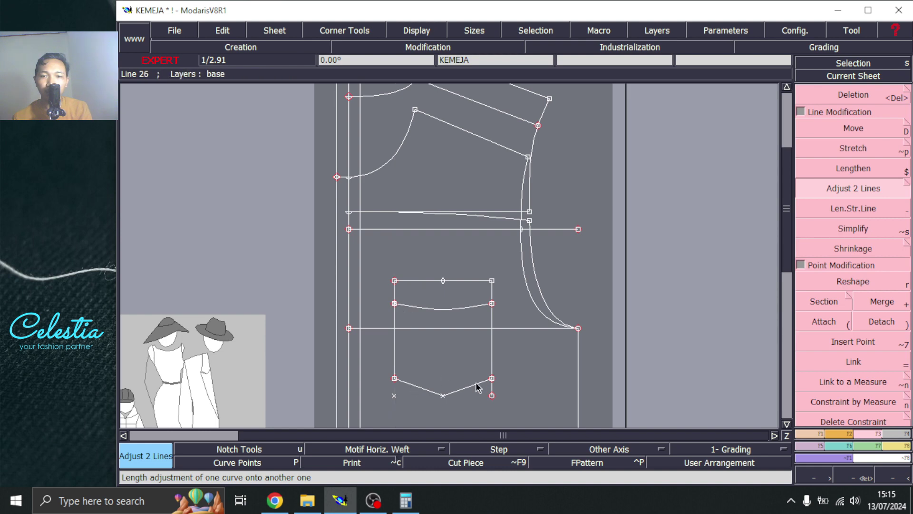
- Restore the accidentally deleted pocket curve and attach the pocket's top-left point to its corner
key("Delete")
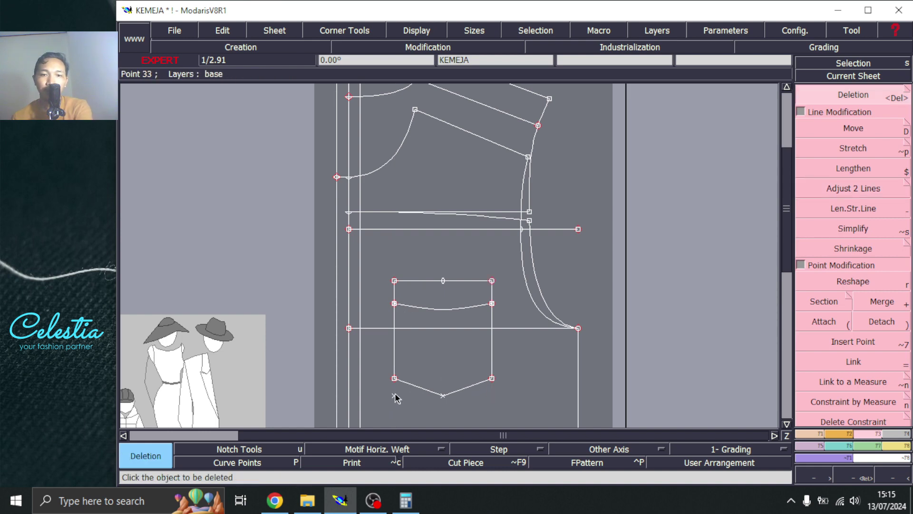
left_click(395, 305)
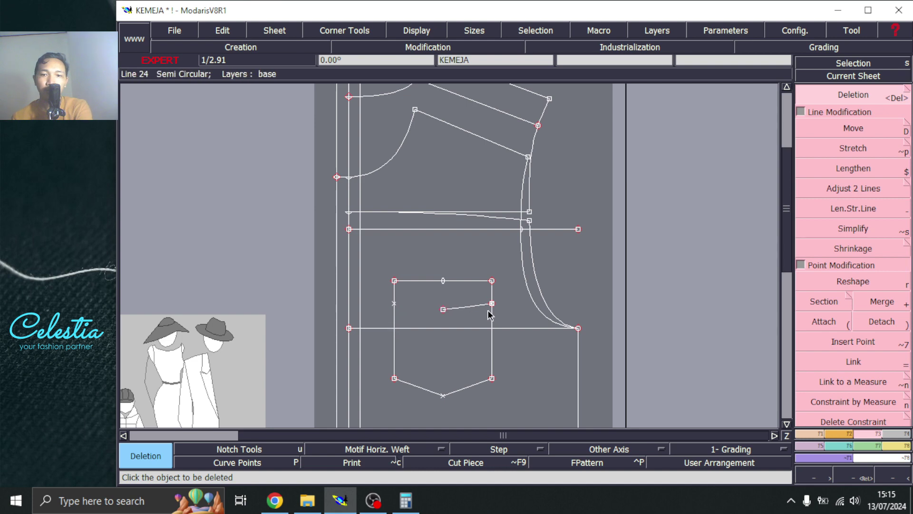
key("ctrl+z")
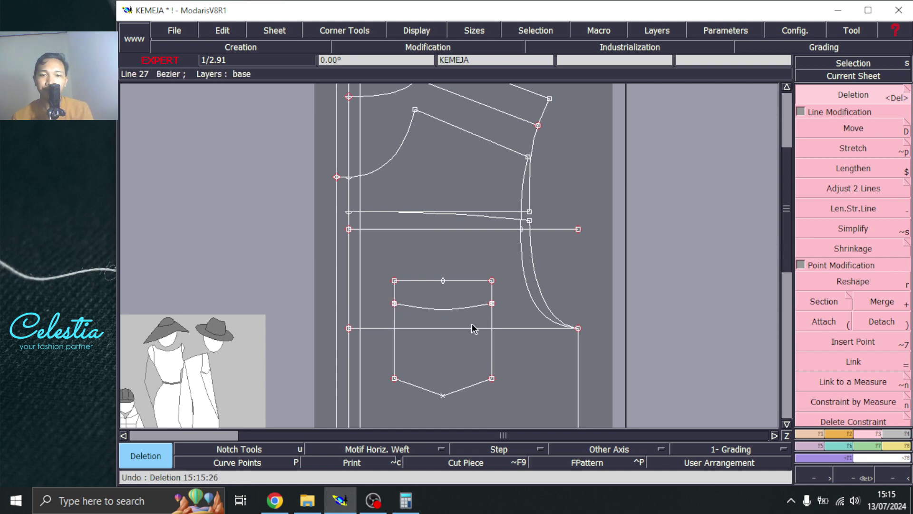
key("parenleft")
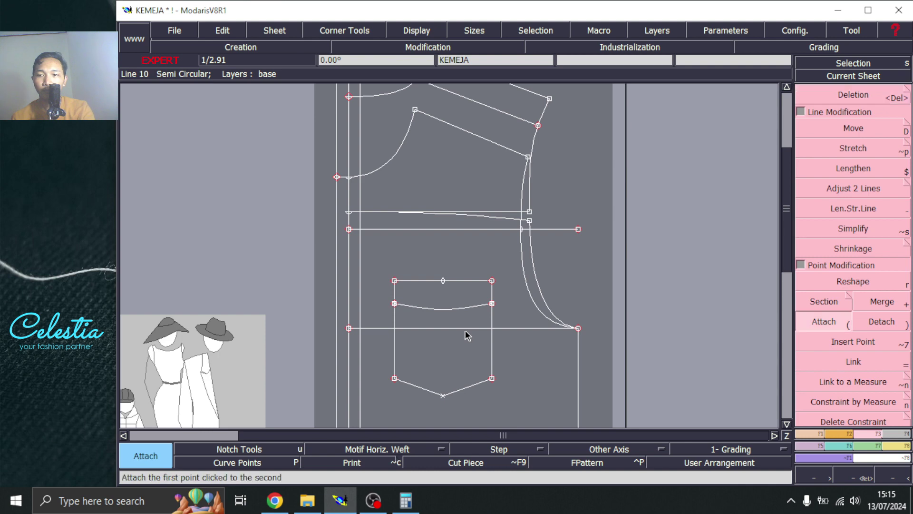
left_click(394, 281)
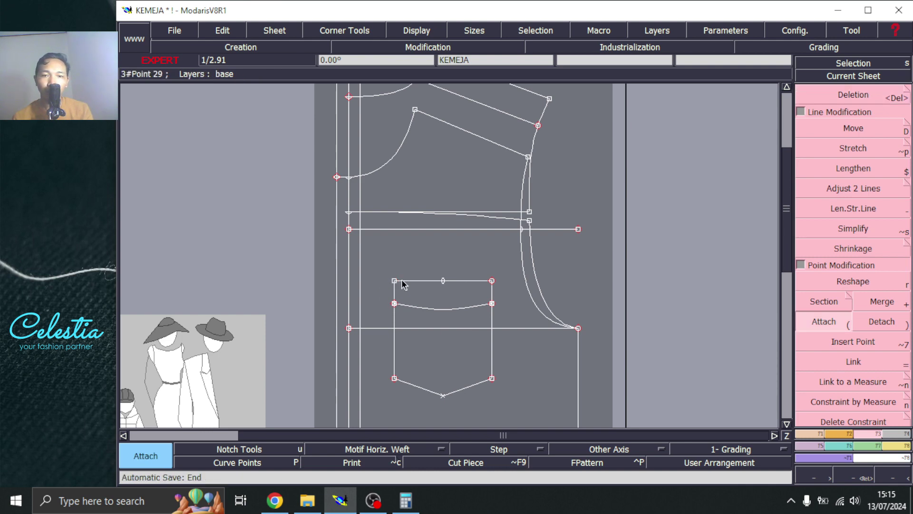
left_click(492, 281)
key("Home")
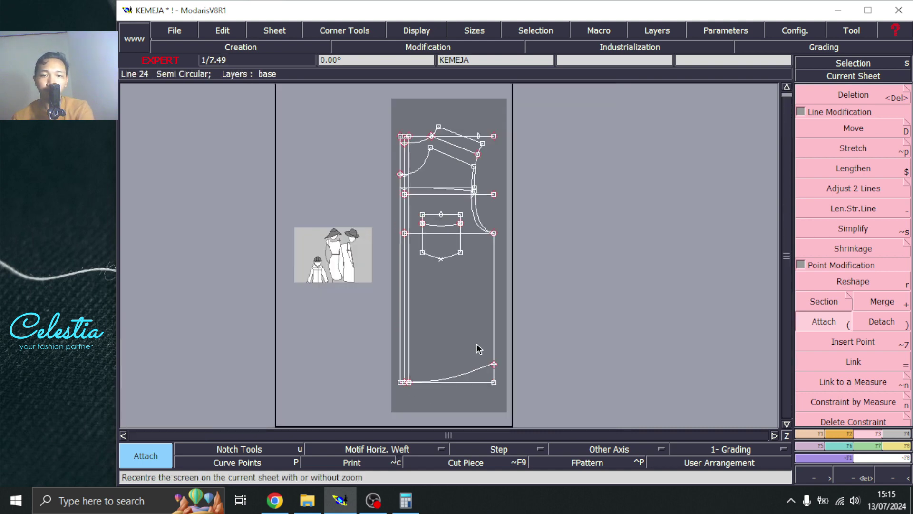
key("Return")
left_click_drag(389, 116, 468, 220)
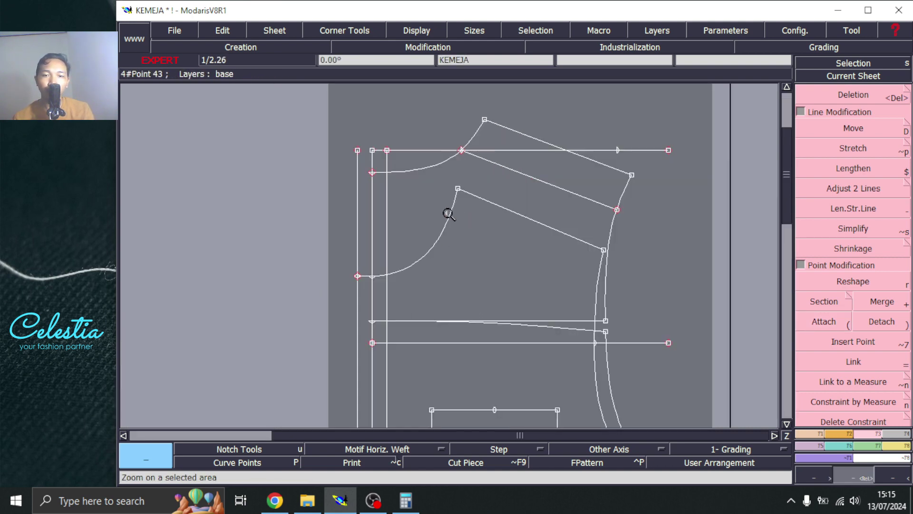
- Insert points on the front's vertical edge lines at armhole and chest level
left_click_drag(306, 106, 613, 375)
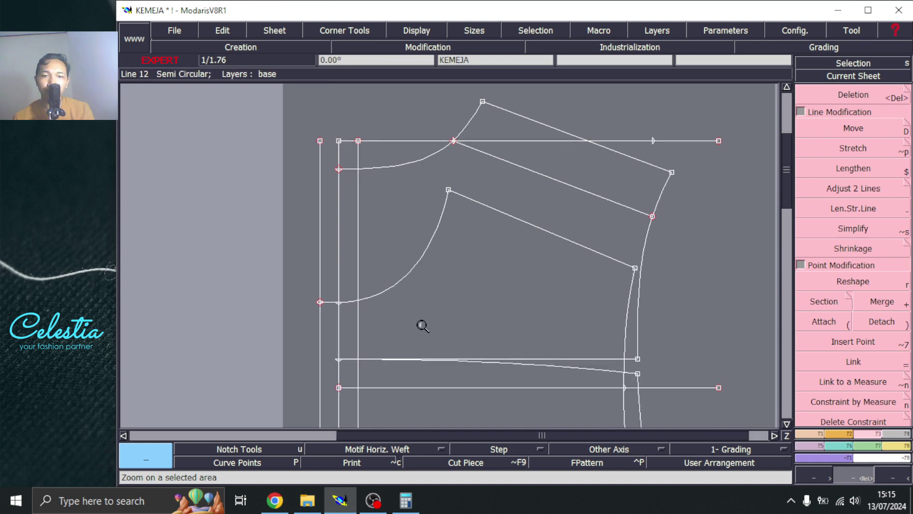
key("alt+7")
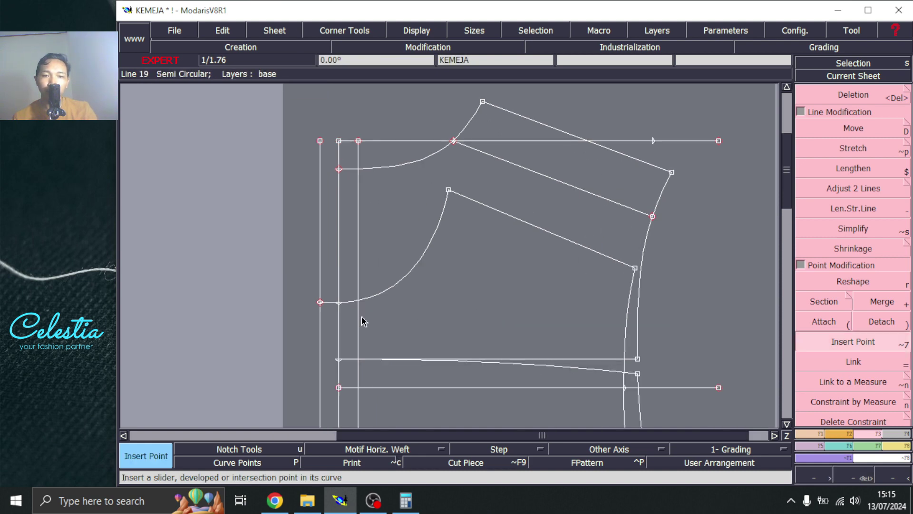
left_click(320, 302)
left_click(340, 307)
left_click(339, 360)
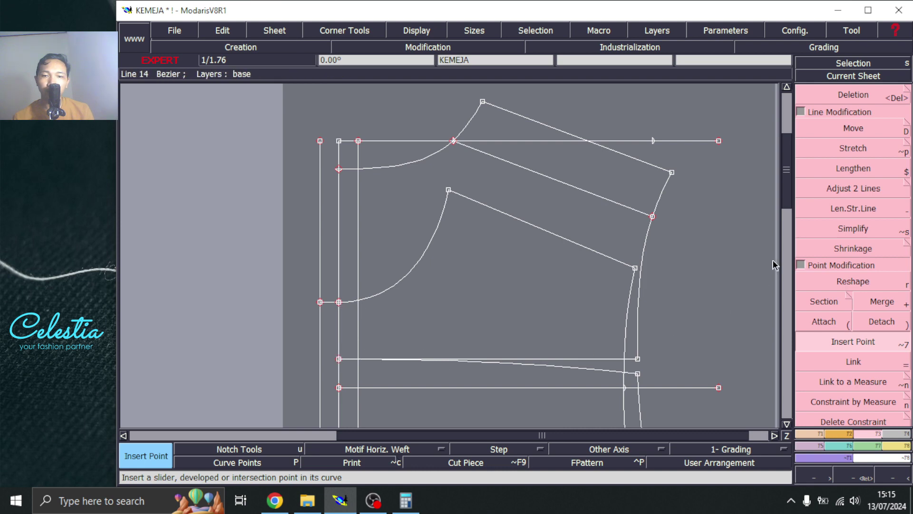
- Trim the vertical lines to end at the armhole, removing the outer edge above it
left_click(847, 193)
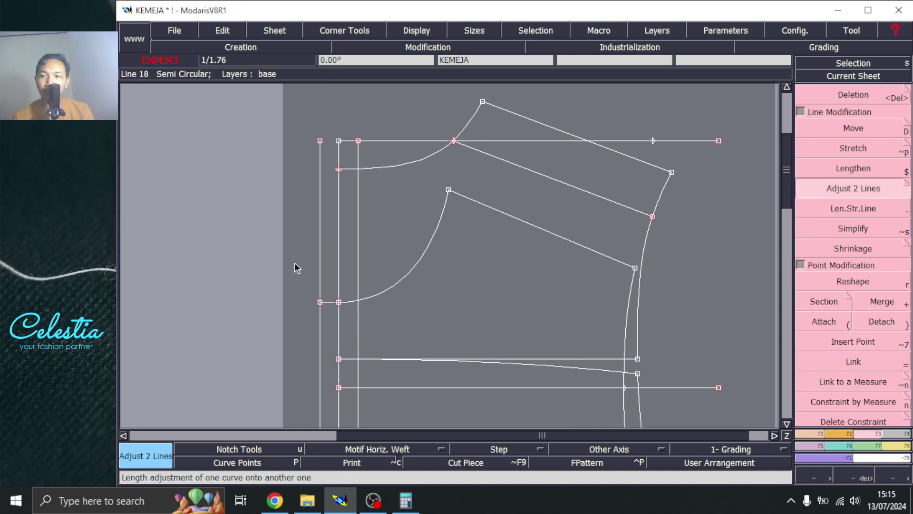
left_click(359, 318)
left_click(369, 301)
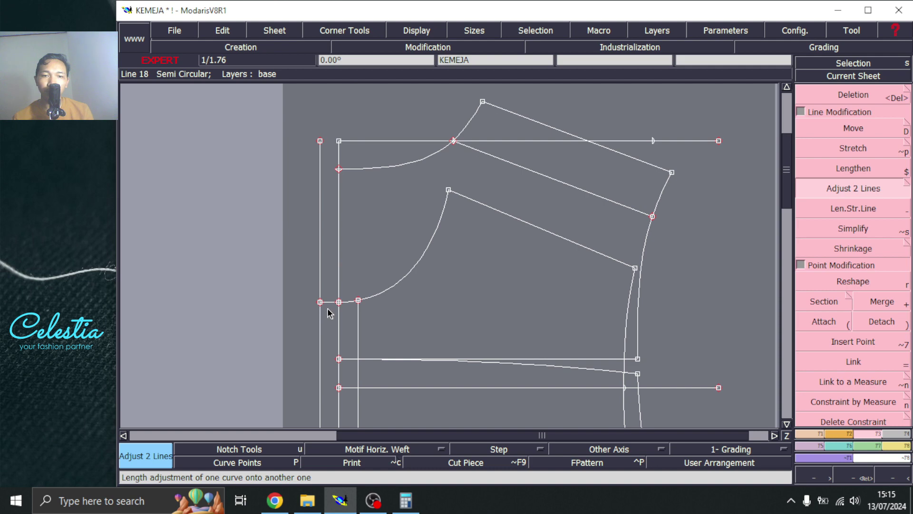
left_click(329, 308)
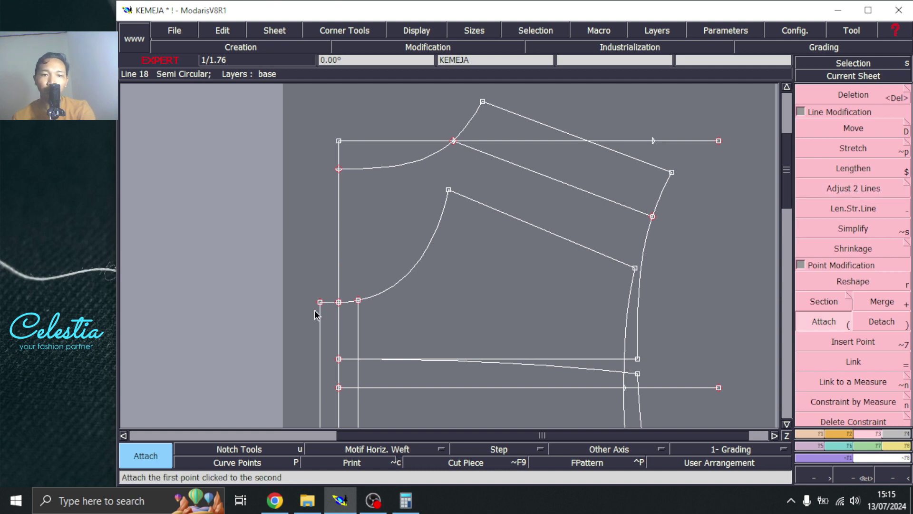
key("parenleft")
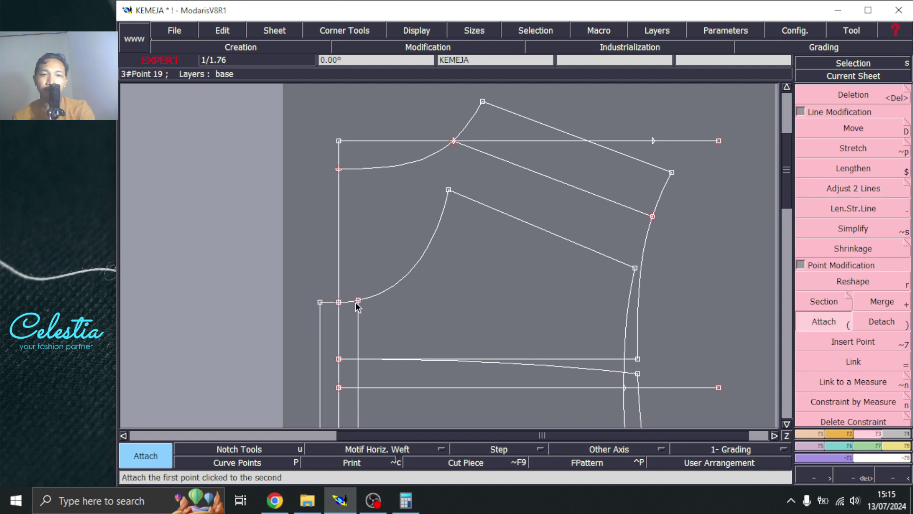
key("Home")
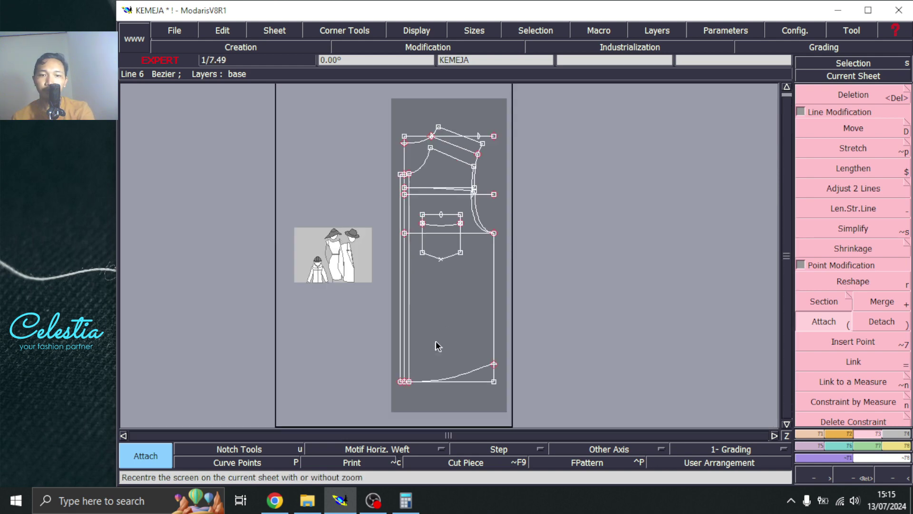
key("Return")
left_click_drag(386, 123, 521, 393)
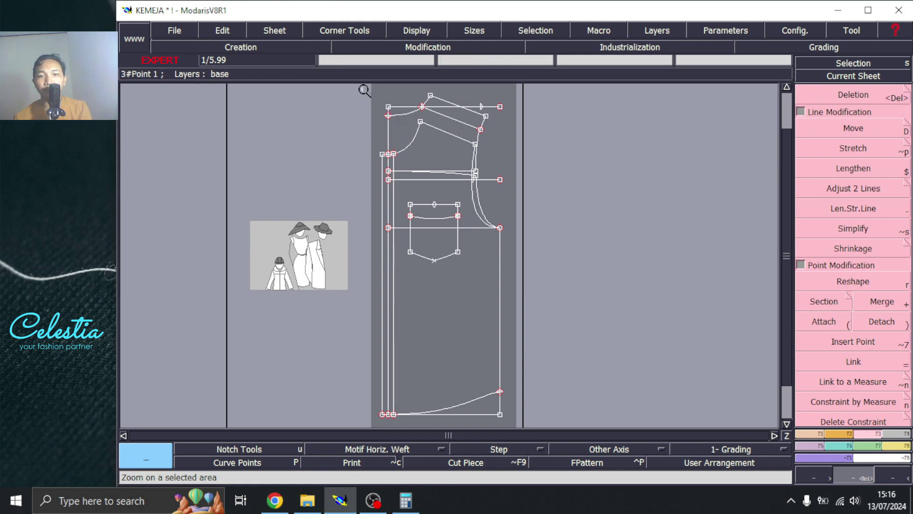
- Insert points on the front's left edge and its top horizontal line
left_click_drag(363, 90, 528, 240)
key("alt+7")
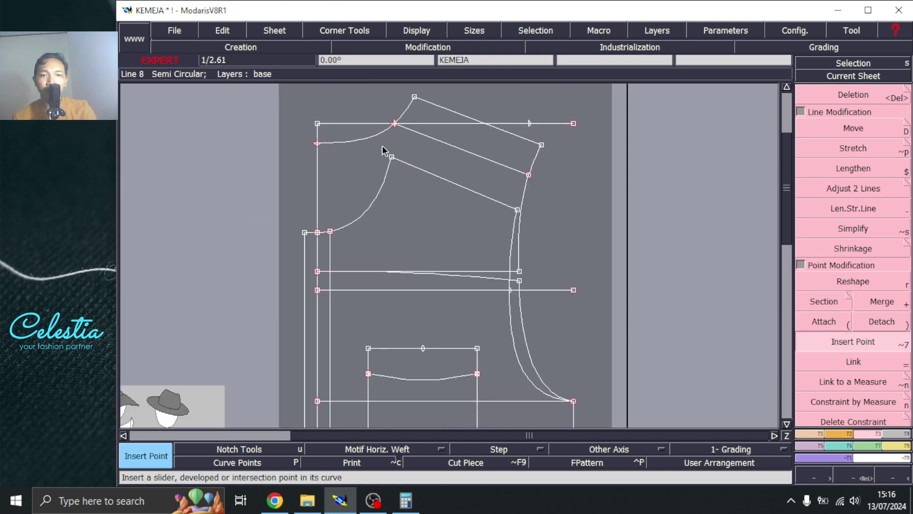
left_click(317, 145)
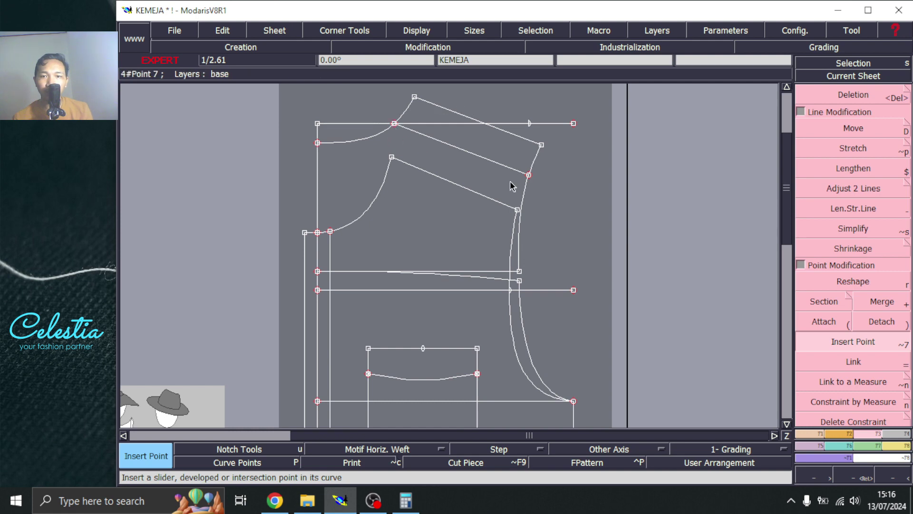
left_click(529, 123)
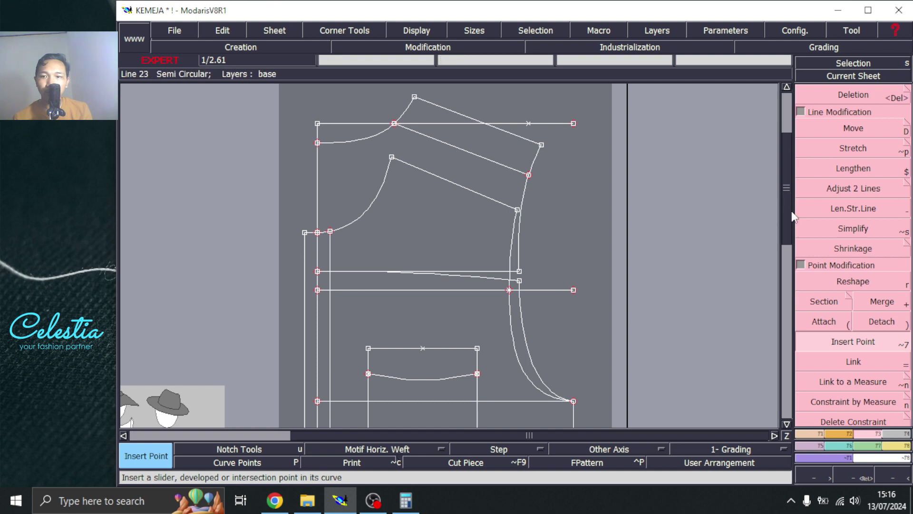
left_click_drag(786, 203, 786, 364)
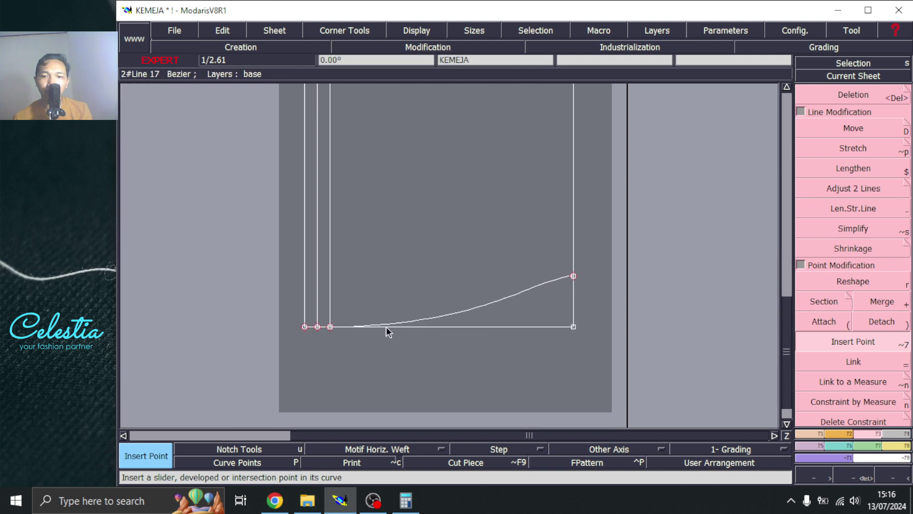
key("Home")
key("Return")
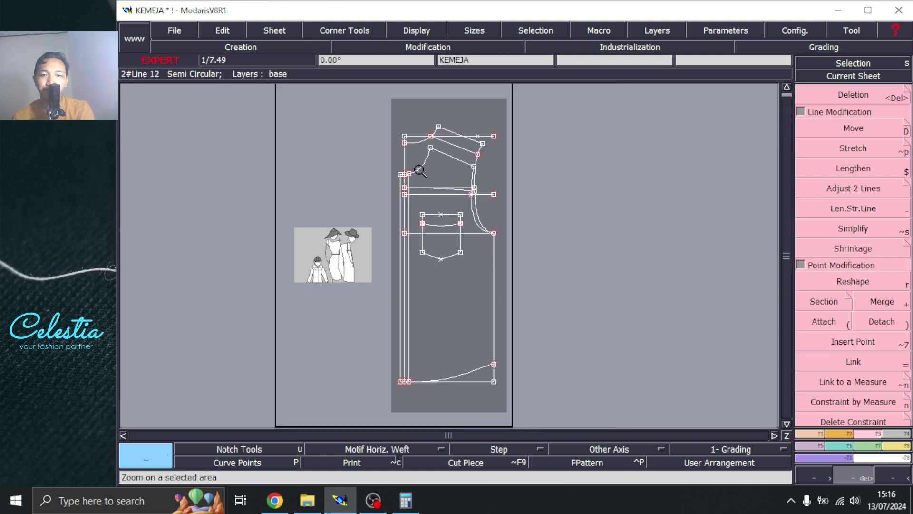
left_click_drag(386, 113, 546, 394)
- Save the KEMEJA model with Ctrl+S, continuing past the validation warning
key("ctrl+s")
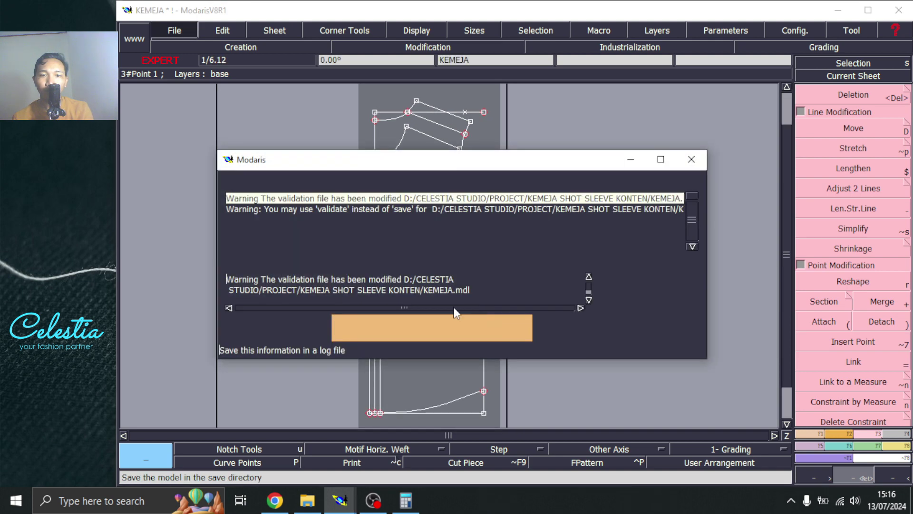
left_click(376, 328)
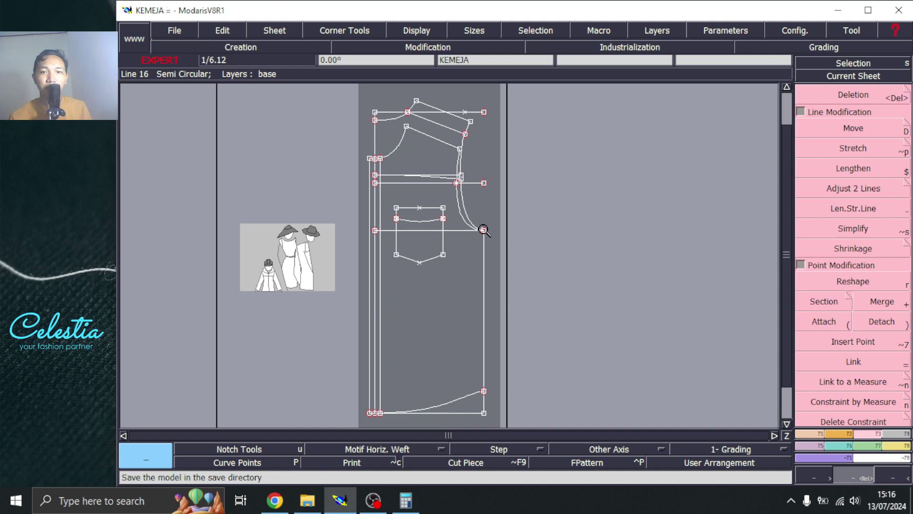
left_click_drag(402, 101, 615, 240)
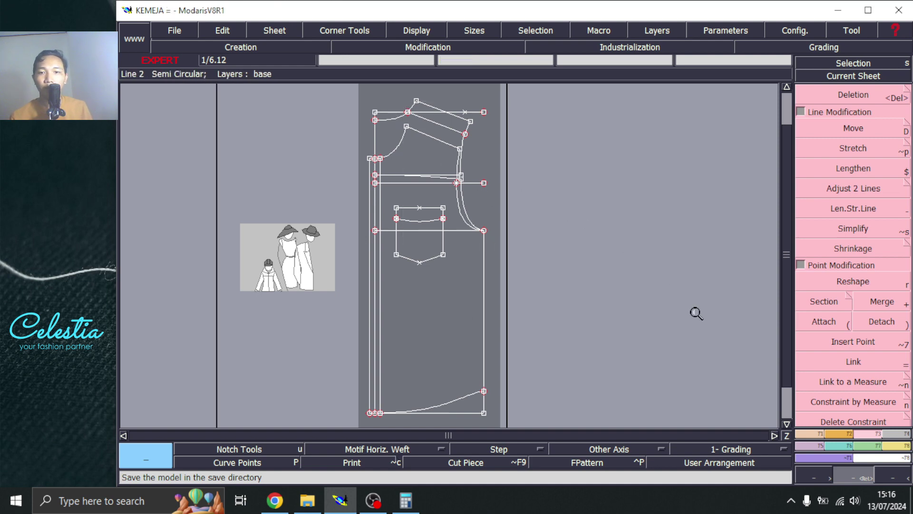
- Bring up the techpack PDF and scroll to page 6's measurement chart
left_click(275, 501)
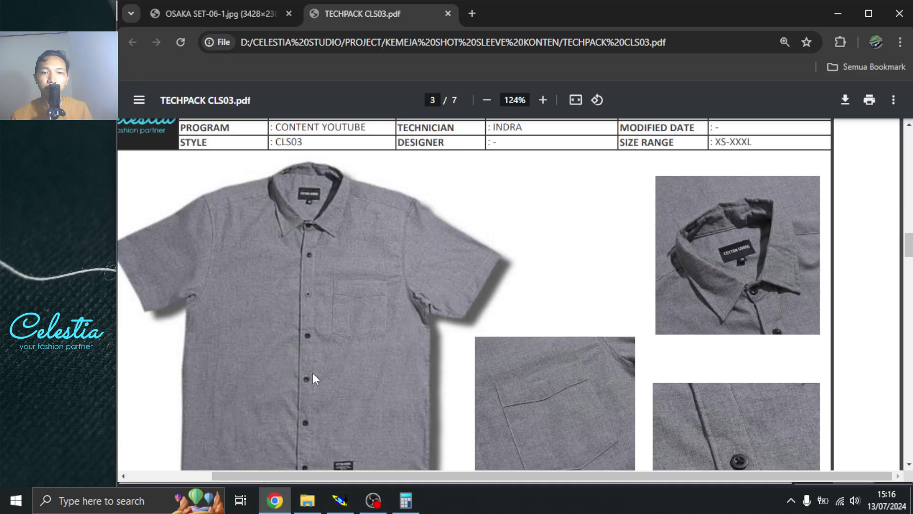
scroll(404, 367, "down", 15)
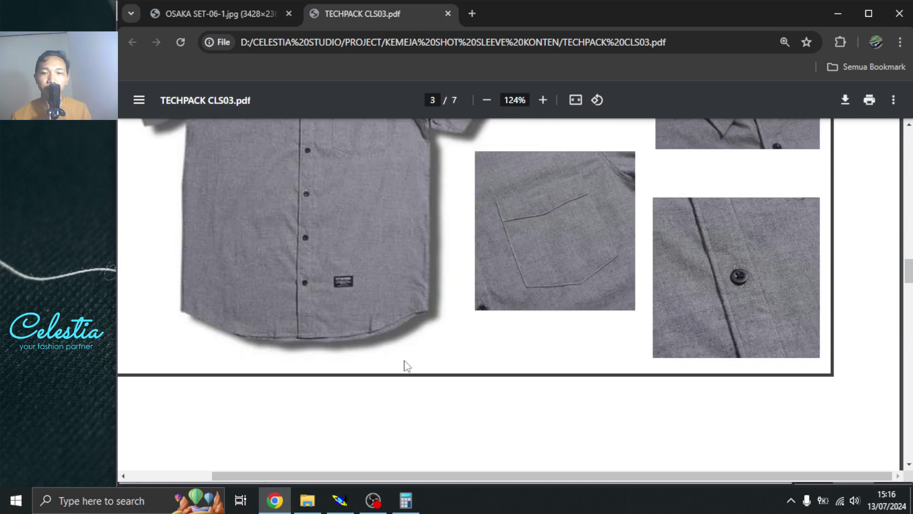
scroll(408, 368, "down", 7)
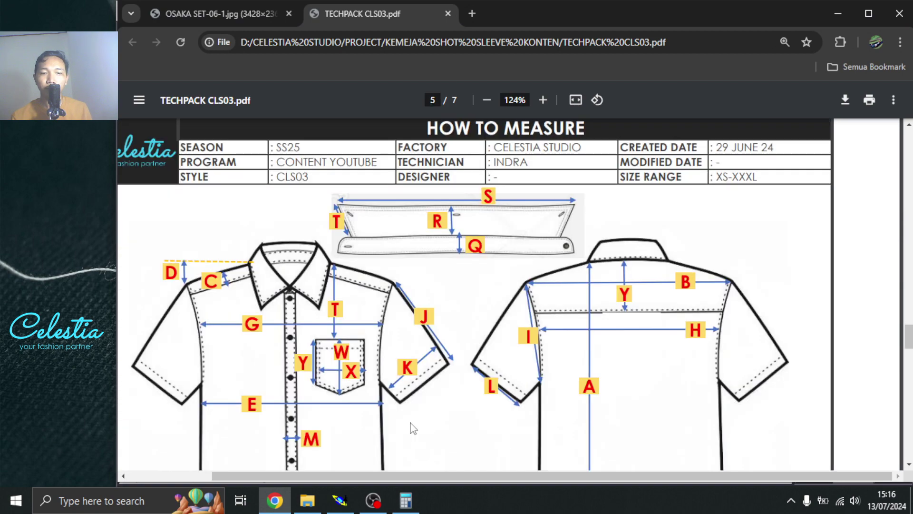
scroll(413, 428, "down", 12)
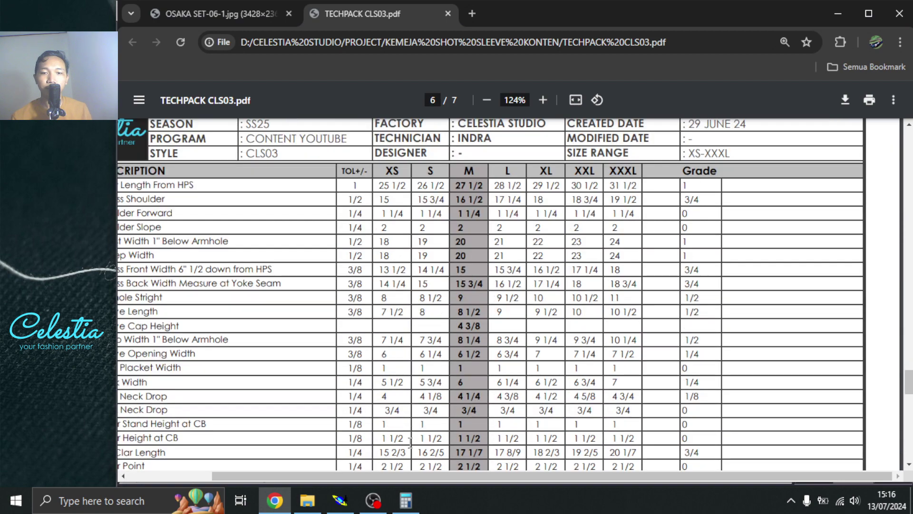
left_click_drag(418, 475, 336, 476)
scroll(436, 334, "down", 2)
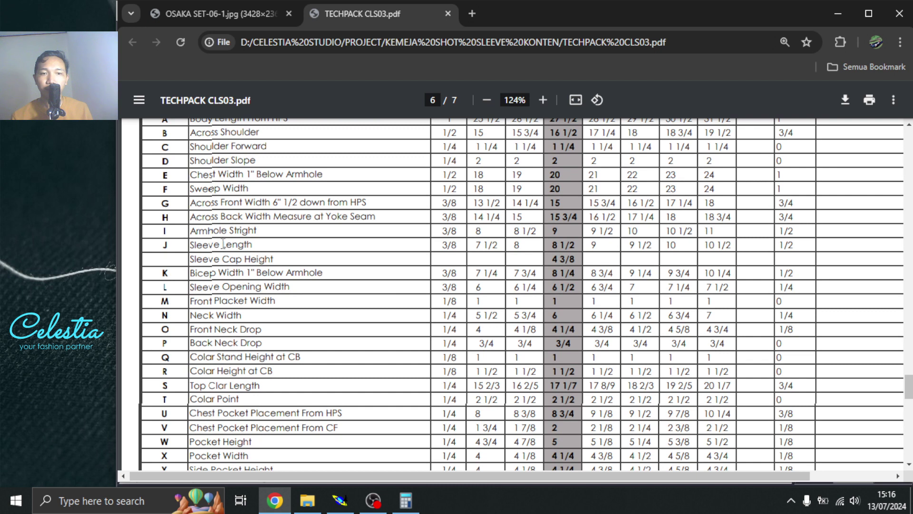
- Highlight the size-M Sleeve Length 8 1/2 and Sleeve Cap Height 4 3/8 values
left_click_drag(223, 243, 249, 242)
left_click_drag(552, 245, 571, 245)
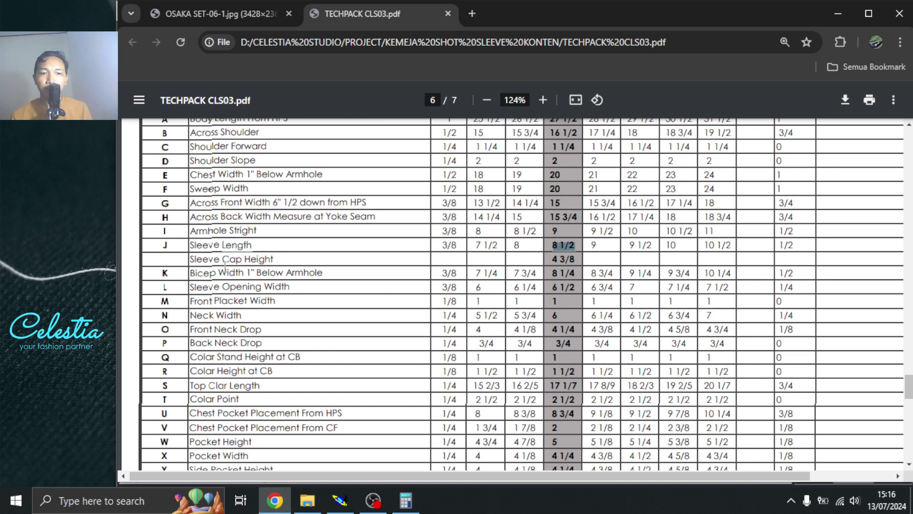
left_click_drag(552, 259, 577, 255)
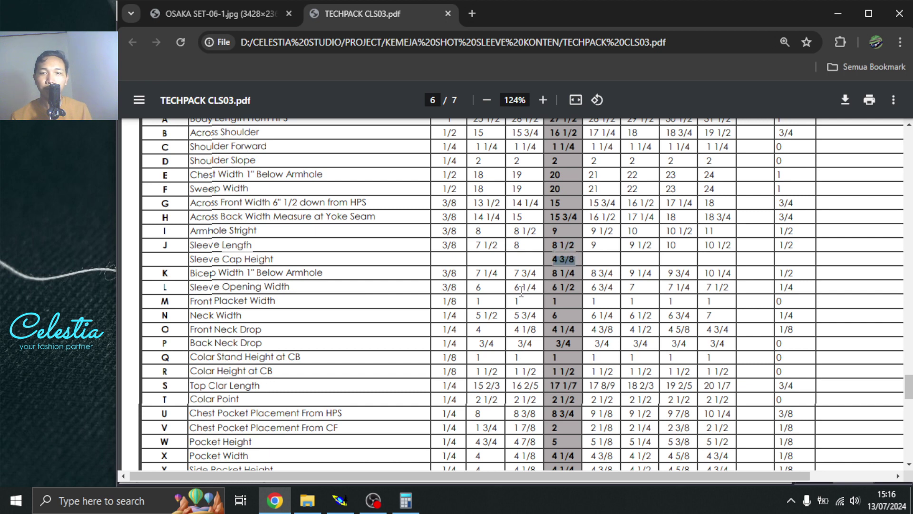
- Draw an 8-inch vertical straight line (dx 0, dy -8) right of the front pattern
left_click(340, 500)
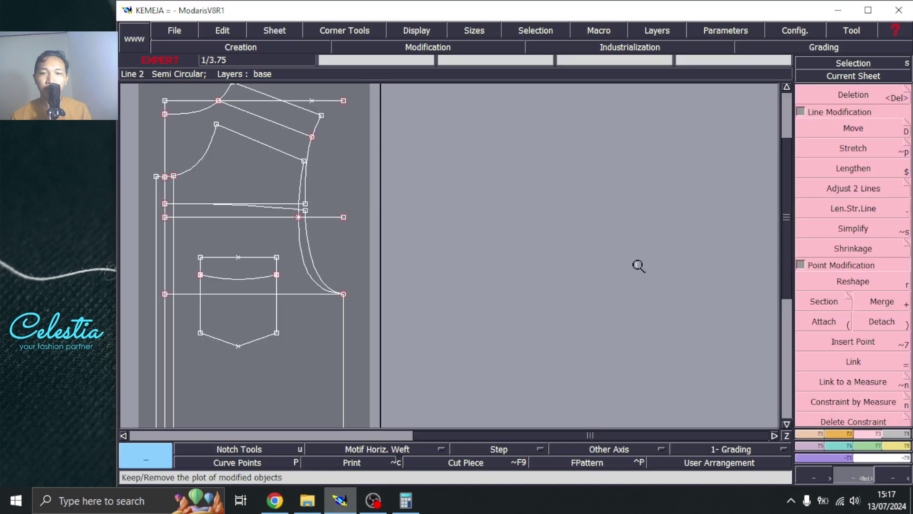
key("l")
left_click(361, 170)
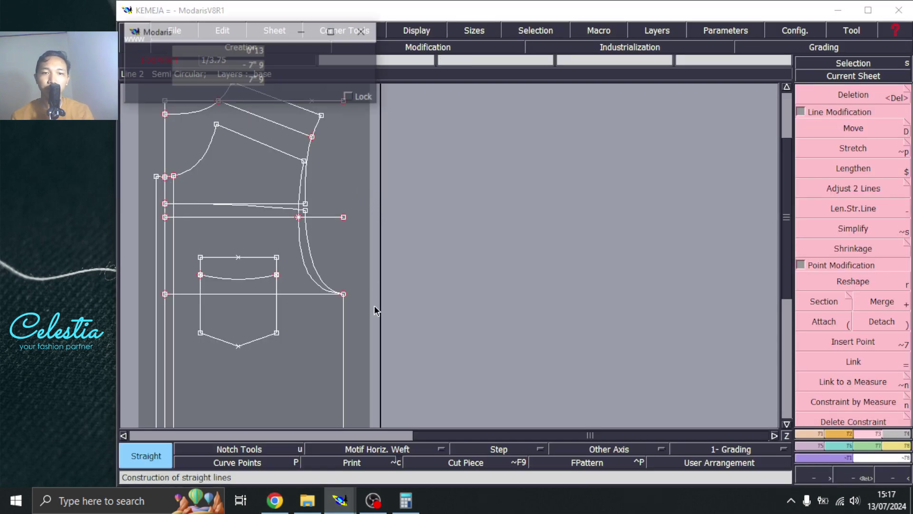
type("0")
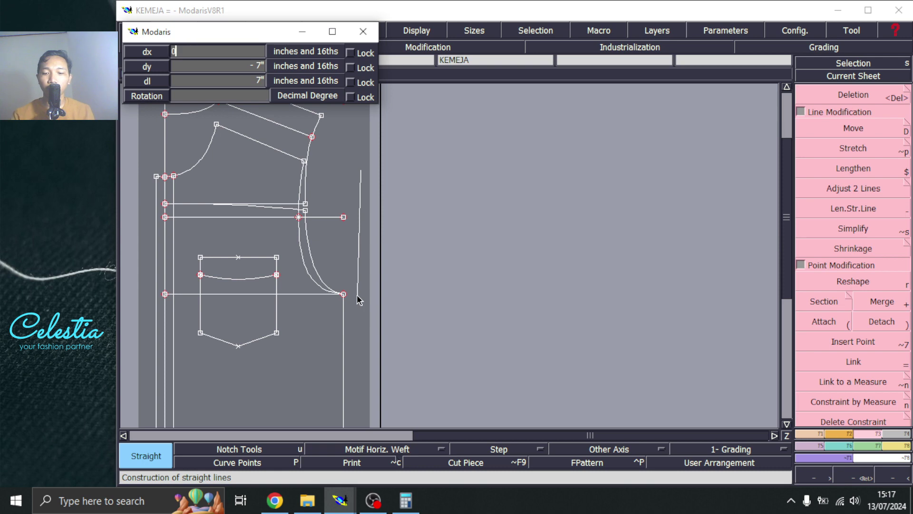
key("Tab")
type("-8")
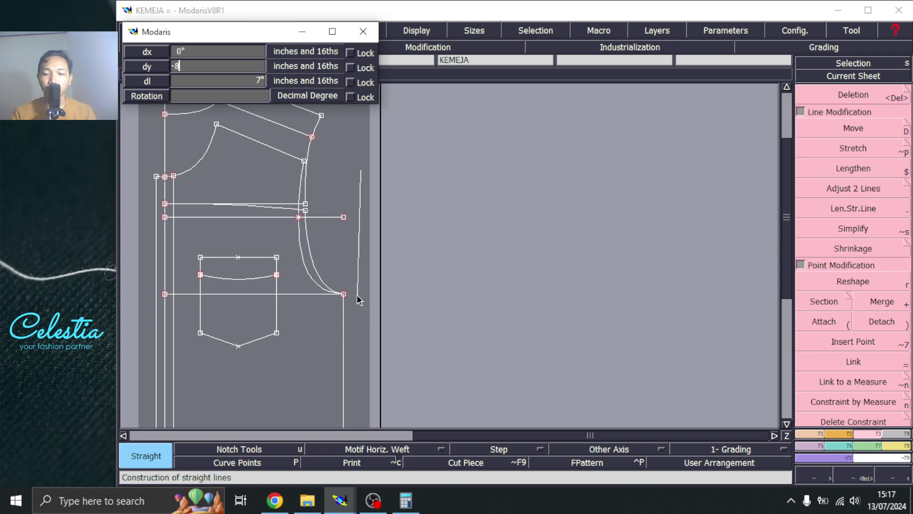
key("Return")
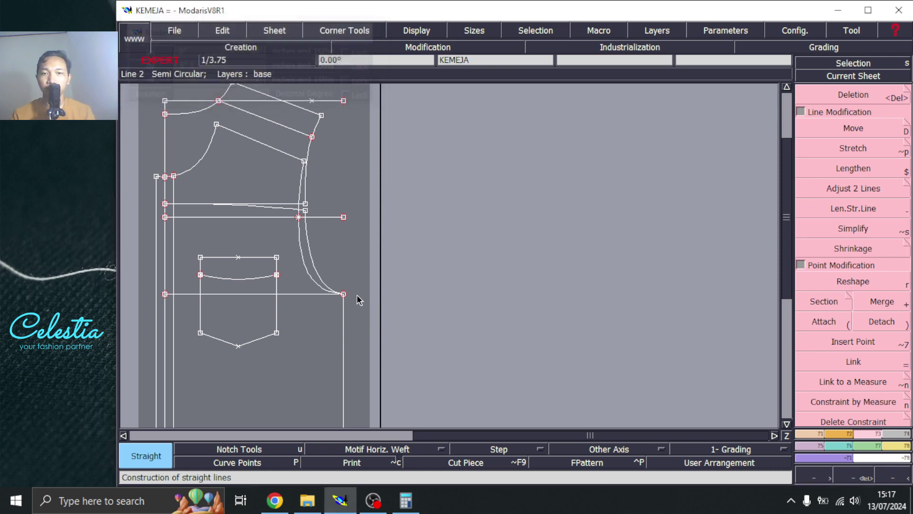
- Move the new vertical line further right onto open canvas, then return to the techpack chart
key("d")
left_click(360, 264)
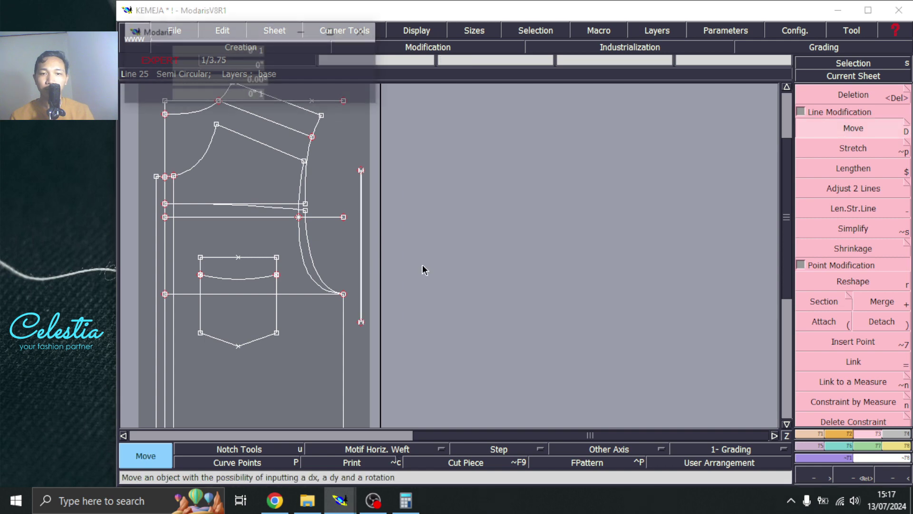
left_click(448, 272)
left_click(448, 272)
left_click(505, 275)
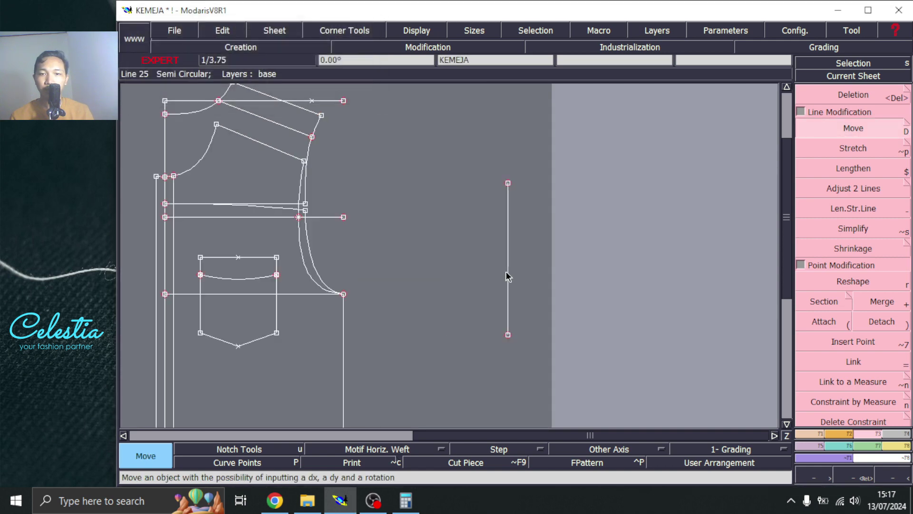
left_click(275, 500)
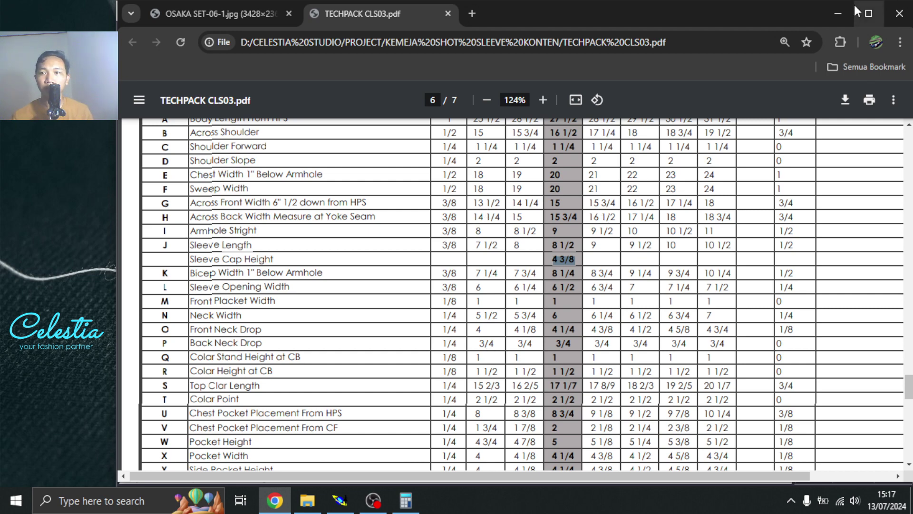
- Place a developed point 4" 6 down from the vertical line's top for the cap height
left_click(838, 13)
key("d")
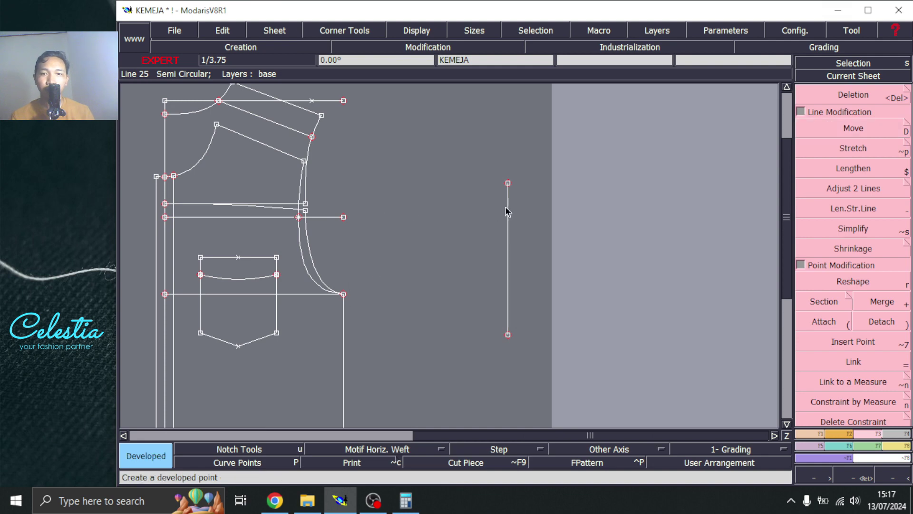
left_click(509, 184)
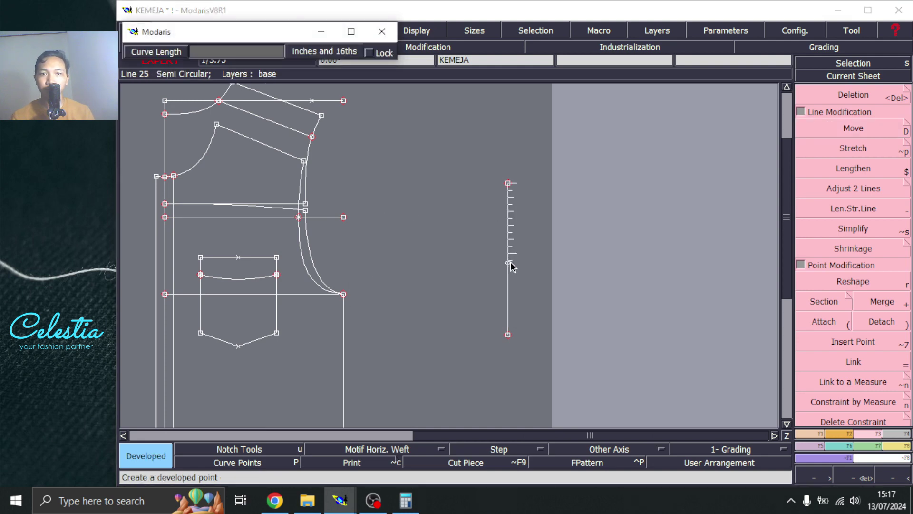
key("Down")
type("4")
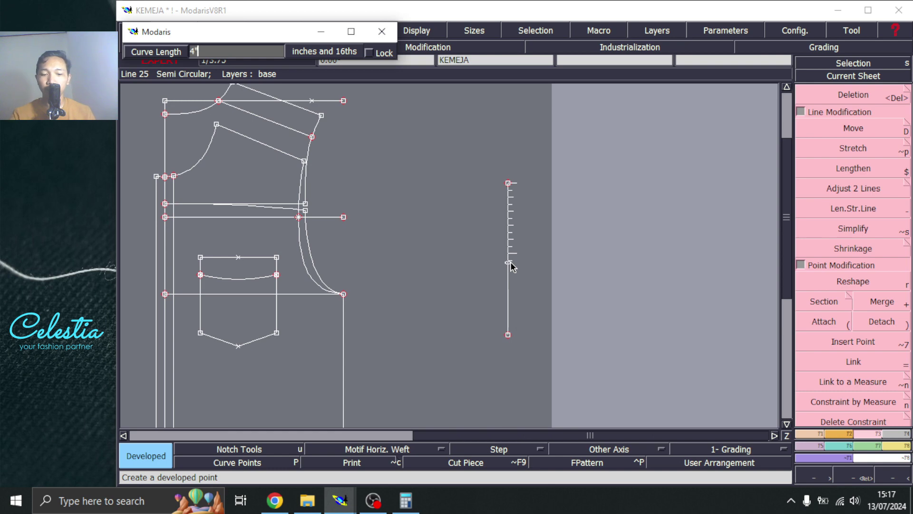
key("Return")
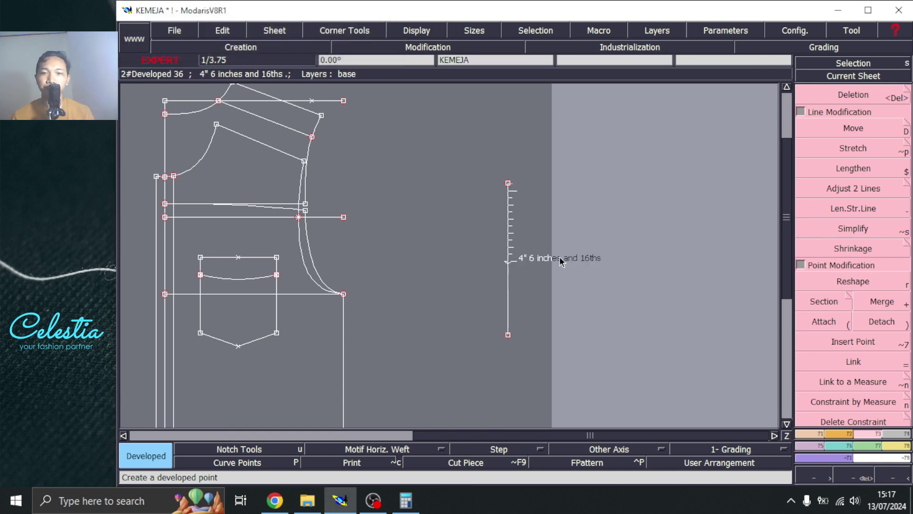
- Look up the Bicep Width value 8 1/4 in the techpack and return to the pattern
left_click(339, 500)
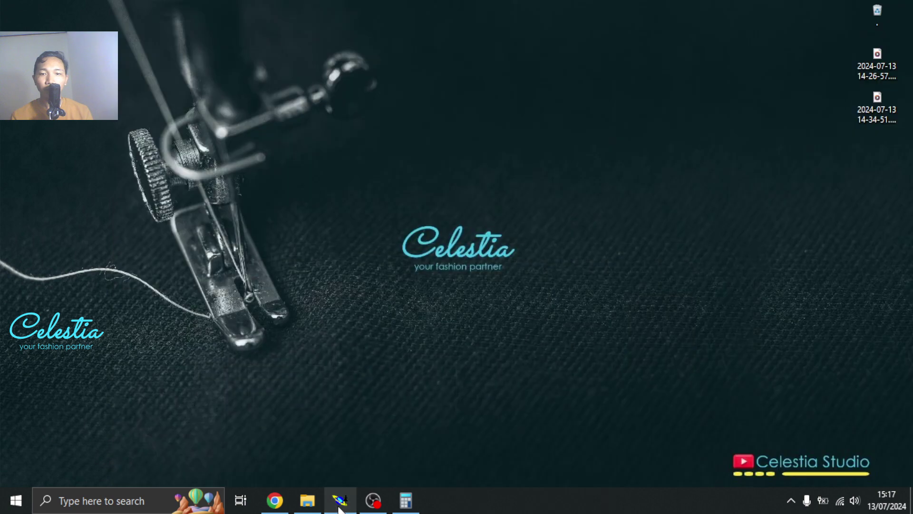
left_click(339, 500)
left_click(280, 502)
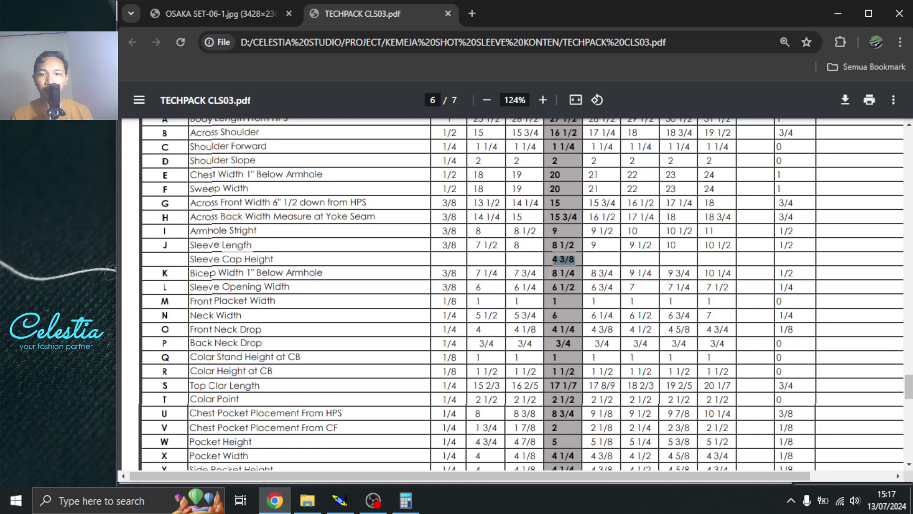
left_click_drag(552, 273, 575, 274)
left_click(838, 13)
- Draw the right half of the bicep line, 8" 4 from the cap-height point
key("l")
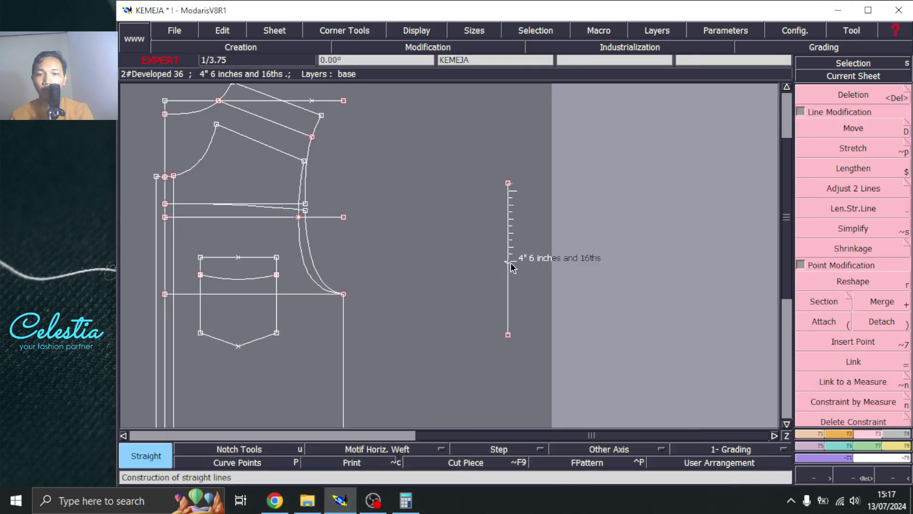
left_click(523, 265)
key("Return")
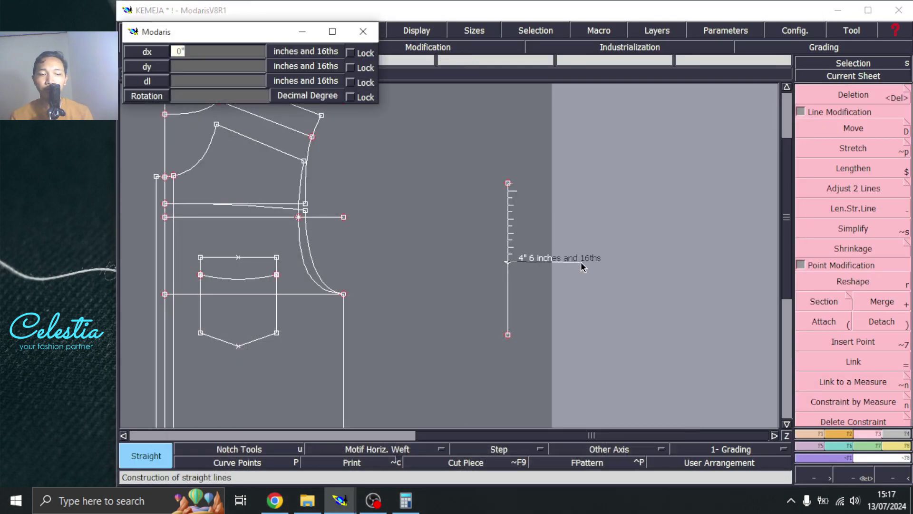
type("8")
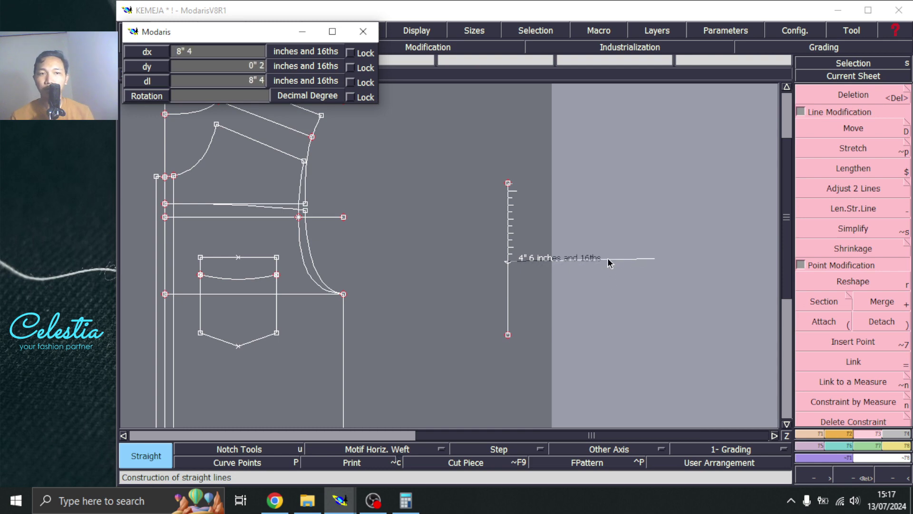
key("Down")
key("Return")
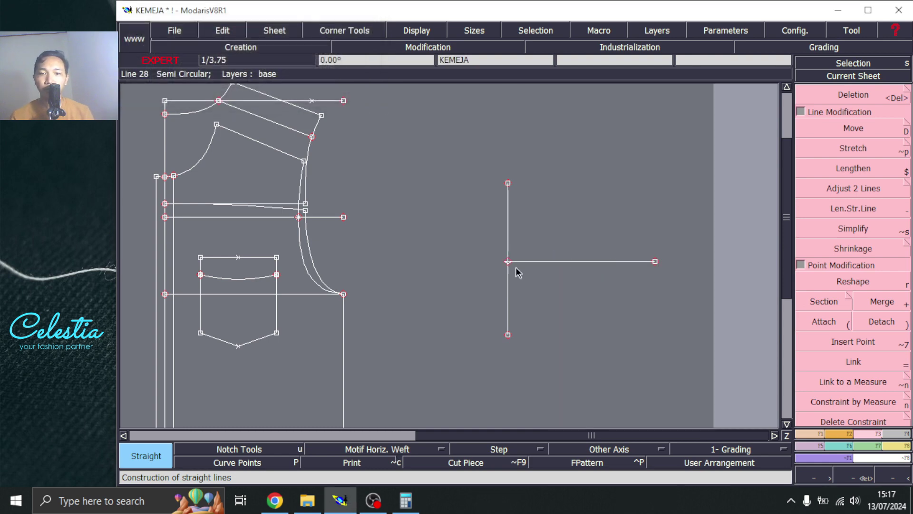
- Draw the left half of the bicep line at -8" 4, then bring up the techpack
left_click(508, 262)
key("Return")
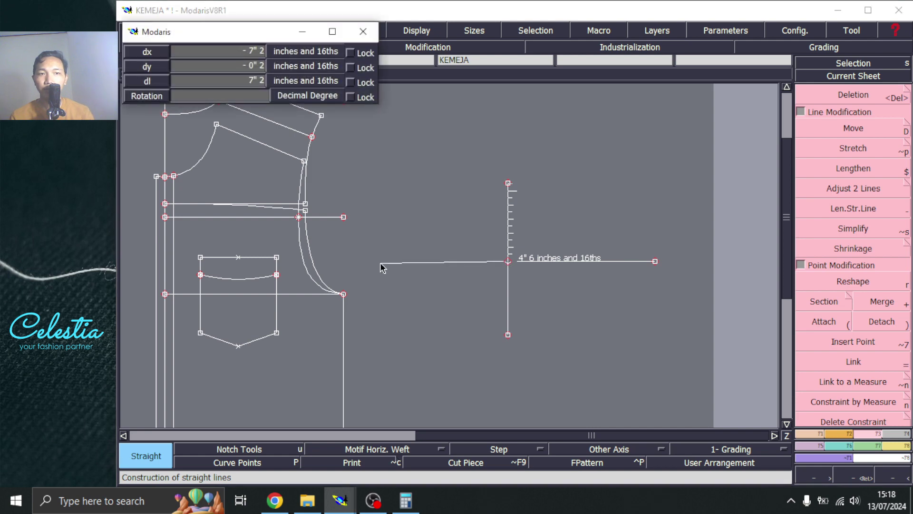
key("BackSpace")
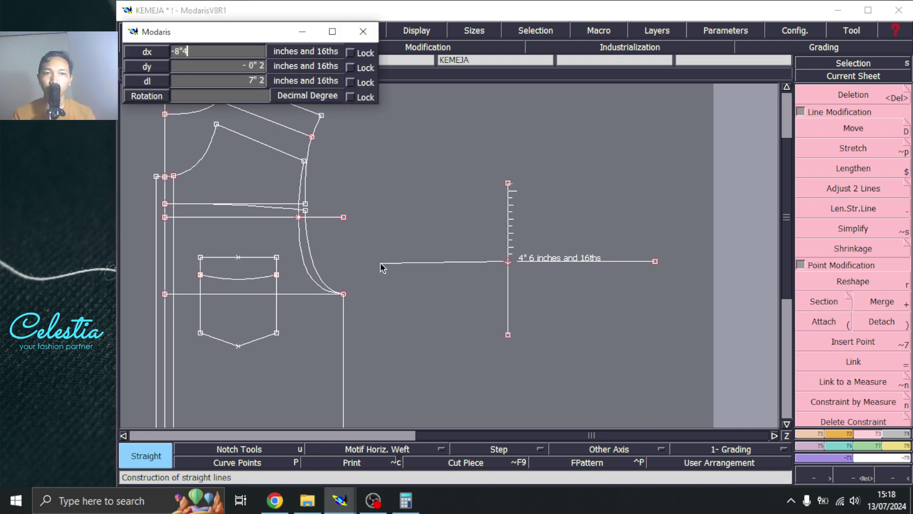
type("-8\"4")
key("Return")
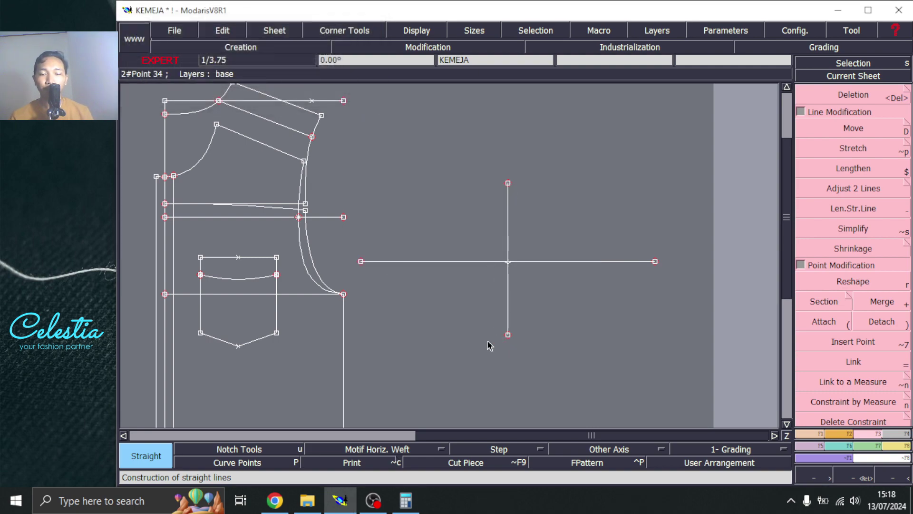
left_click(274, 503)
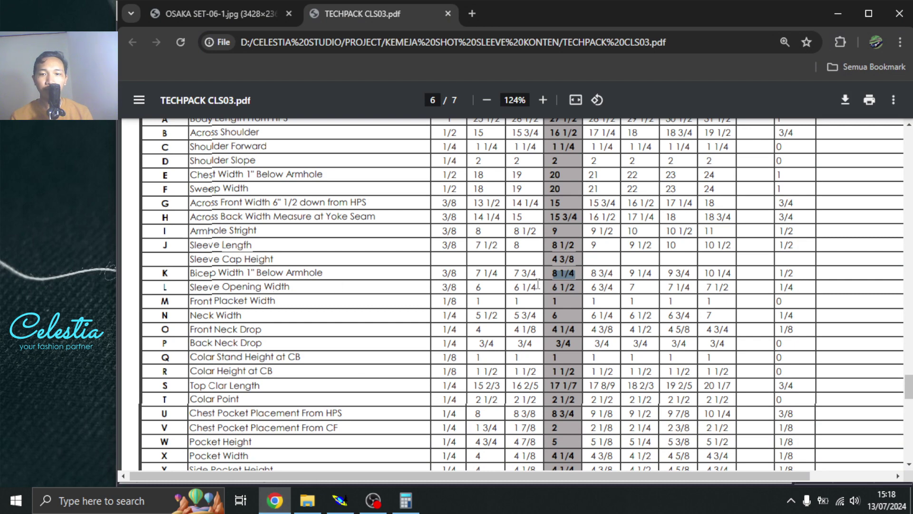
- Draw a 6" 8 sleeve-opening line left from the vertical's bottom and start its right half
left_click_drag(552, 286, 572, 288)
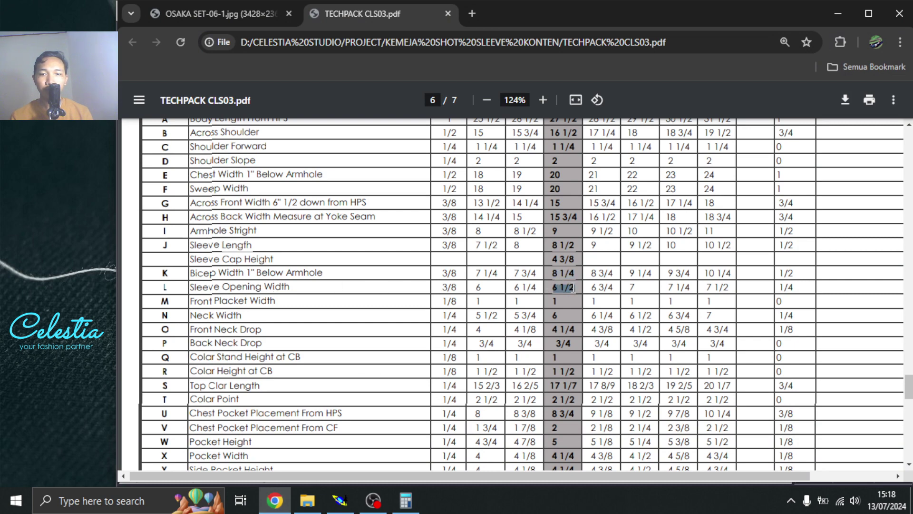
left_click(837, 14)
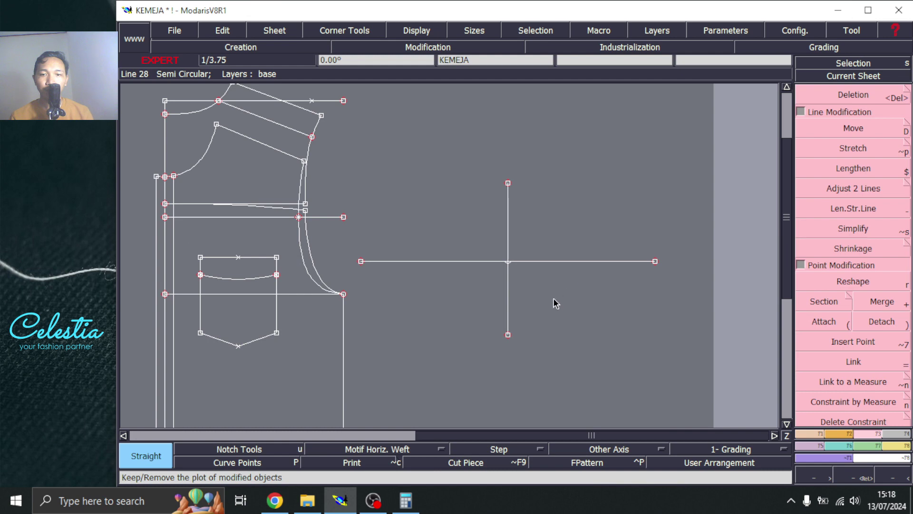
left_click(513, 337)
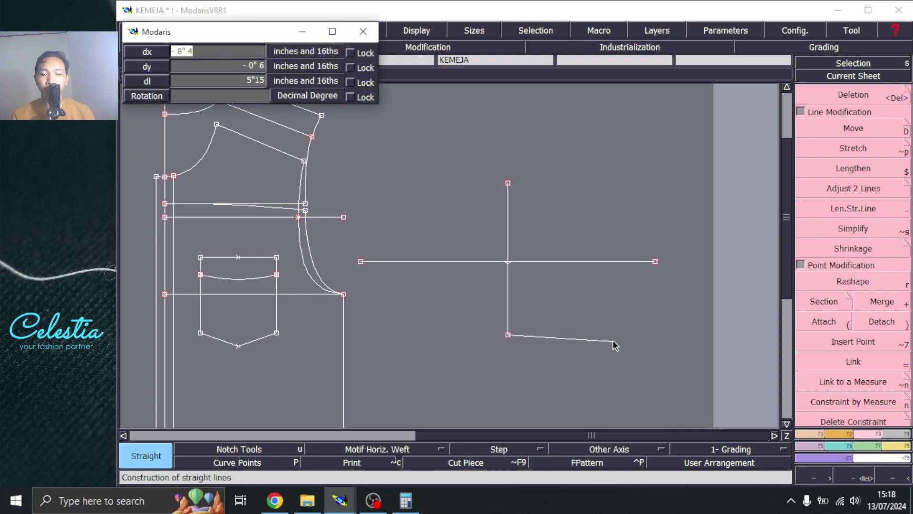
key("BackSpace")
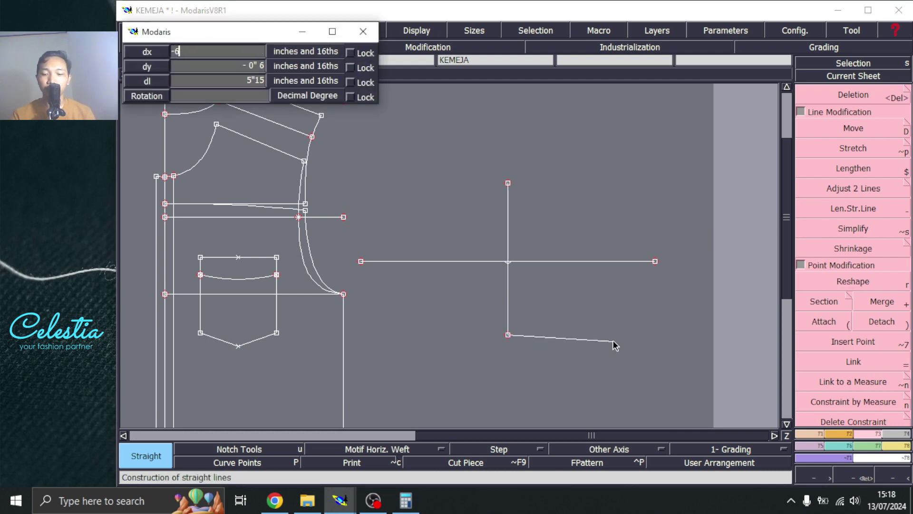
type("-6\"8")
key("Return")
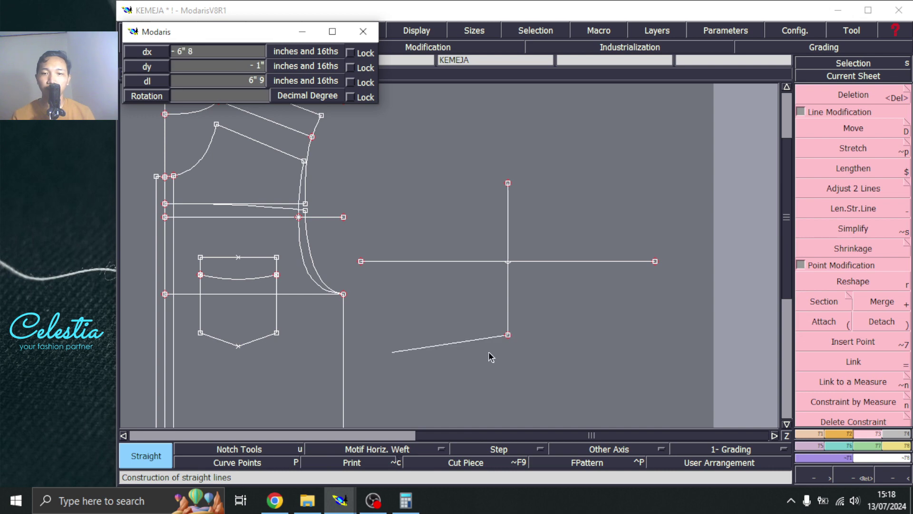
type("0")
key("Return")
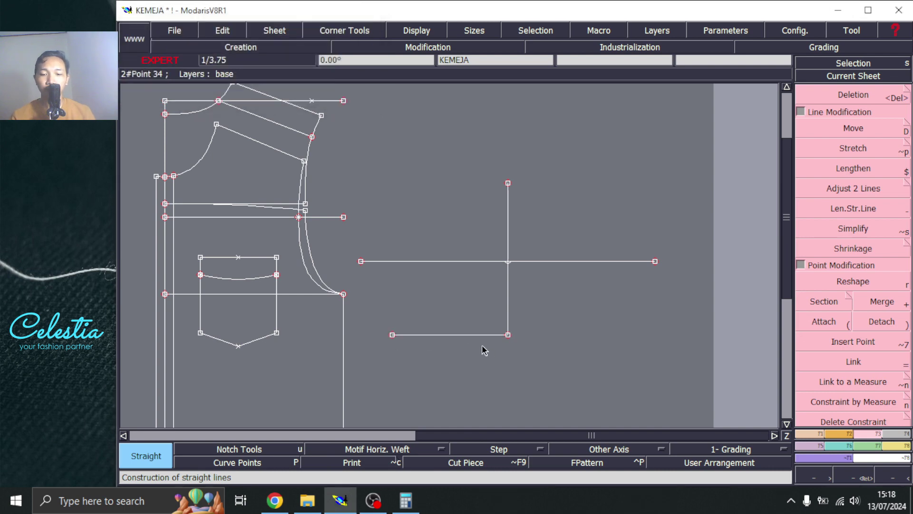
left_click(508, 335)
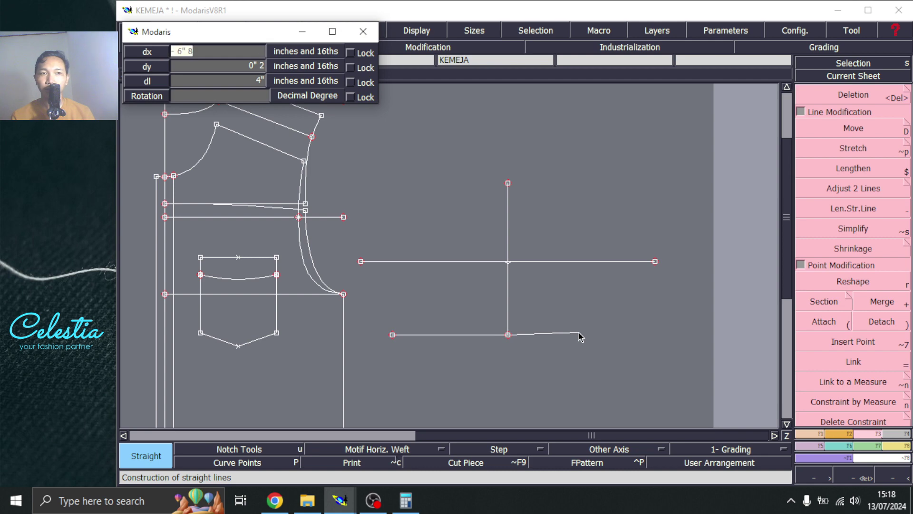
type("6")
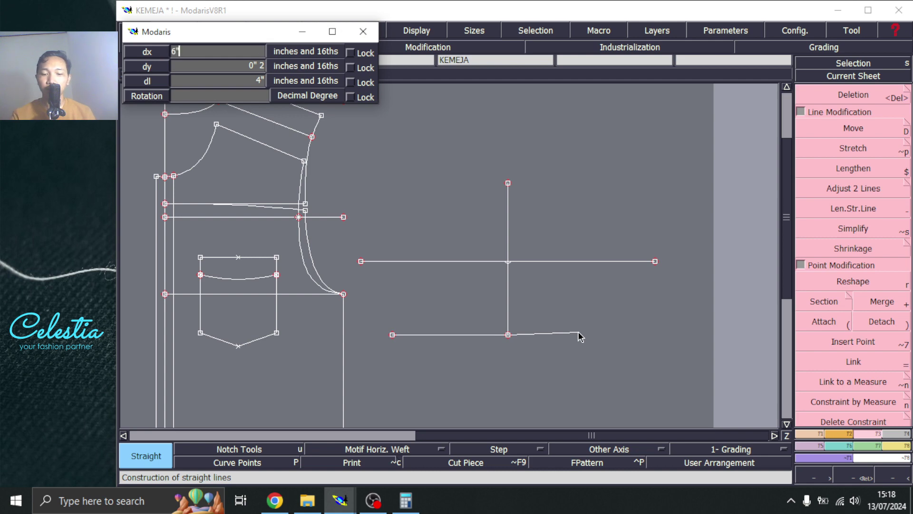